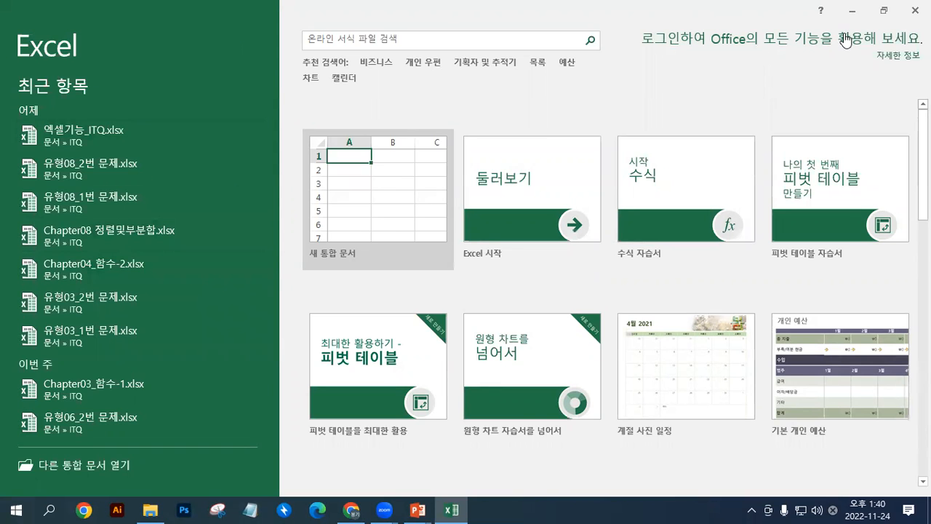
# Step: Open the workbook 엑셀기능_ITQ.xlsx from the ITQ folder in 문서
pyautogui.click(883, 11)
pyautogui.moveTo(284, 83); pyautogui.dragTo(264, 64)
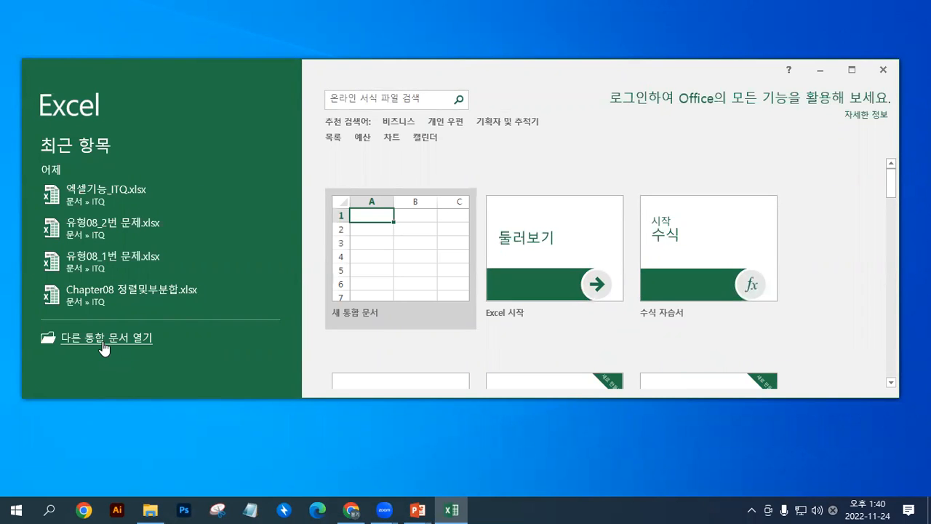
pyautogui.click(104, 348)
pyautogui.click(188, 315)
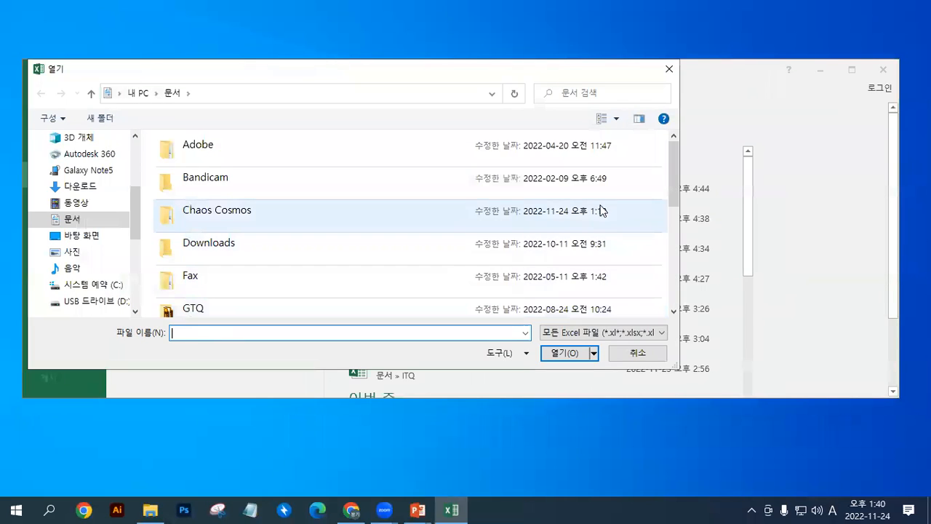
pyautogui.scroll(-2, 670, 189)
pyautogui.click(181, 213)
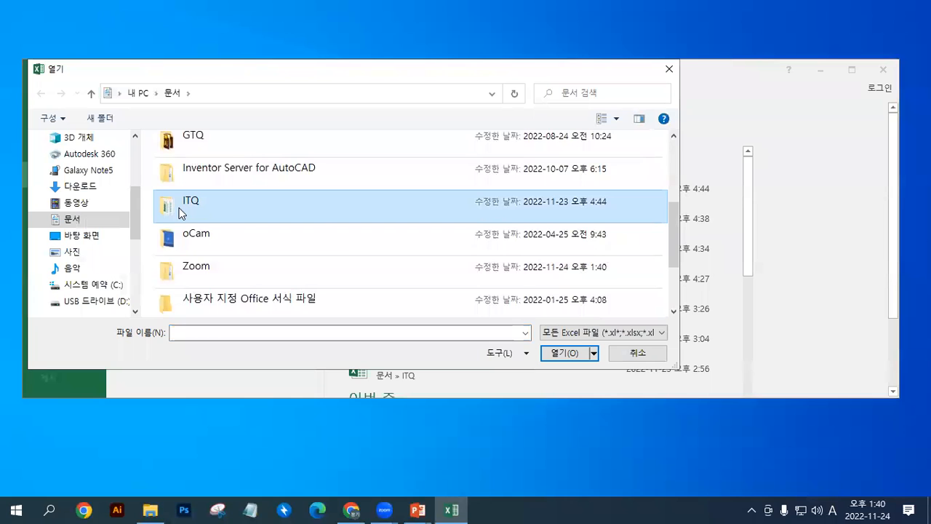
pyautogui.doubleClick(182, 212)
pyautogui.moveTo(675, 154); pyautogui.dragTo(674, 222)
pyautogui.click(227, 231)
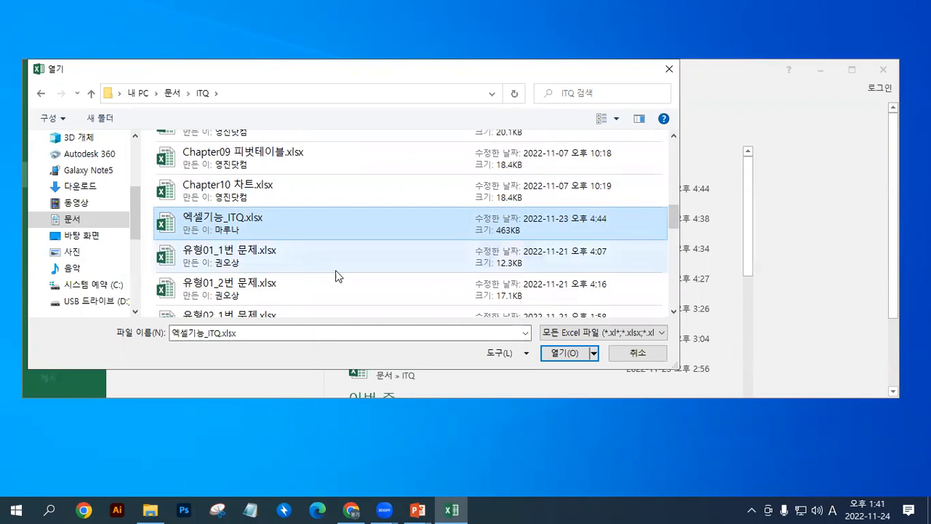
pyautogui.click(565, 353)
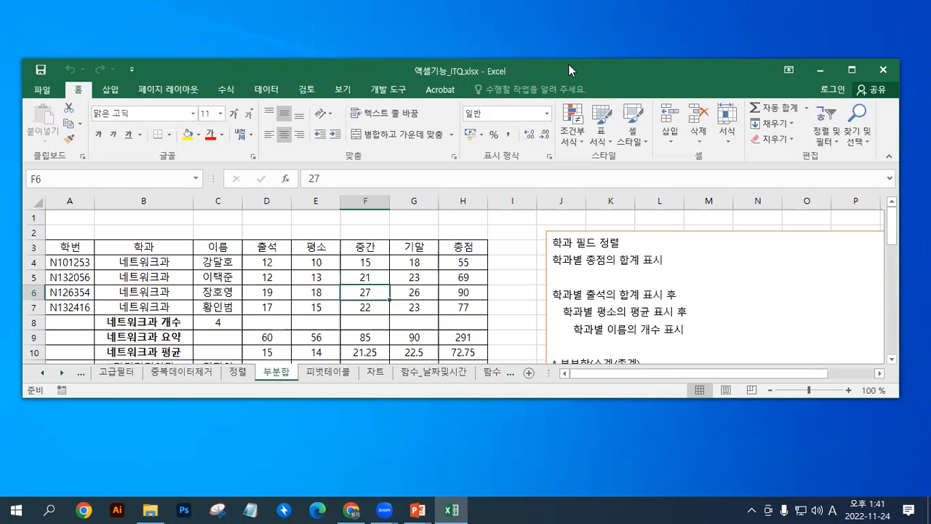
# Step: Switch to the 피벗테이블 worksheet and maximize the workbook window
pyautogui.moveTo(568, 69); pyautogui.dragTo(569, 48)
pyautogui.click(350, 355)
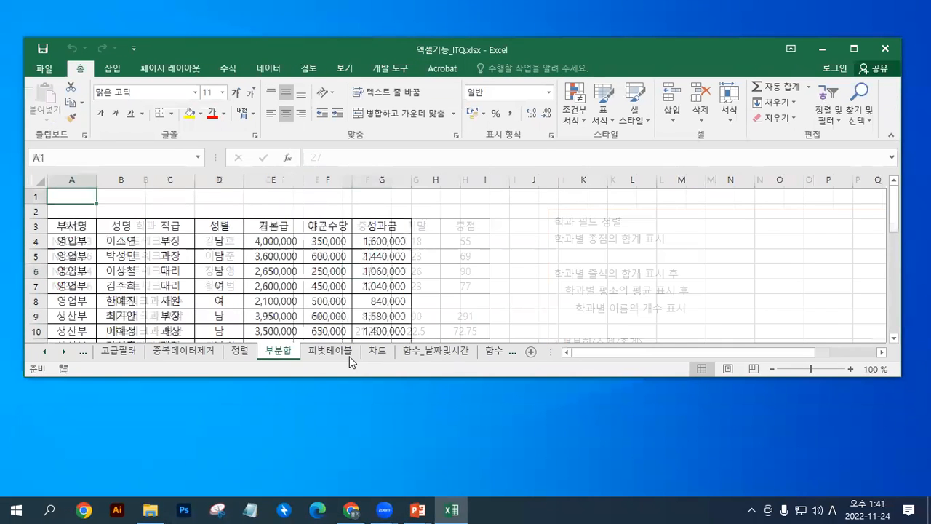
pyautogui.click(377, 352)
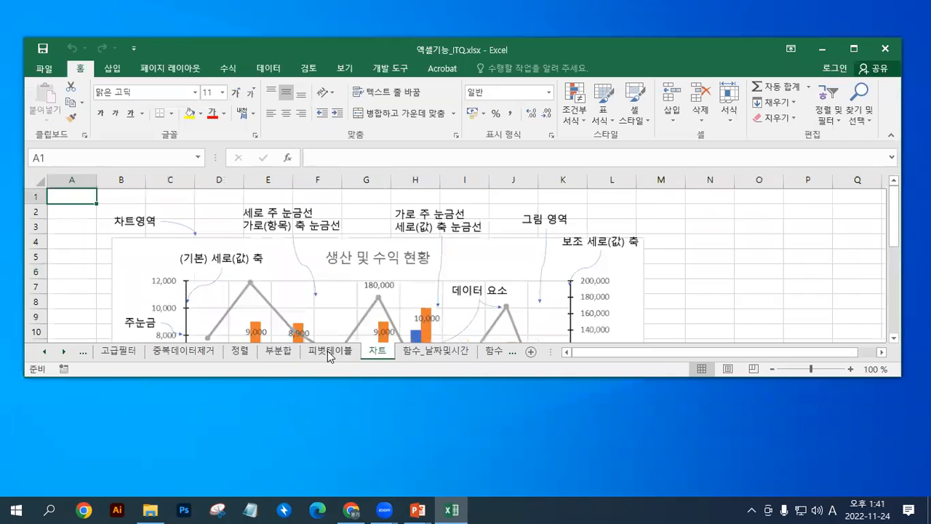
pyautogui.click(340, 352)
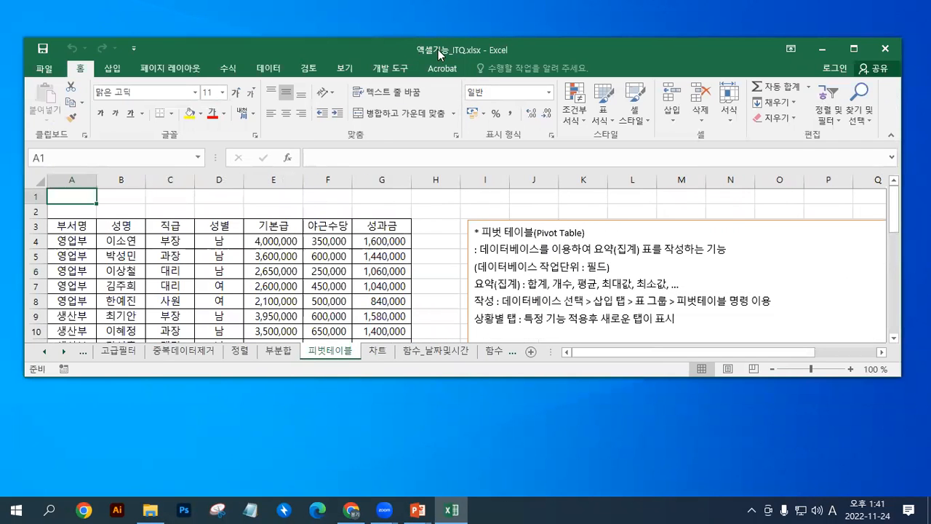
pyautogui.doubleClick(398, 45)
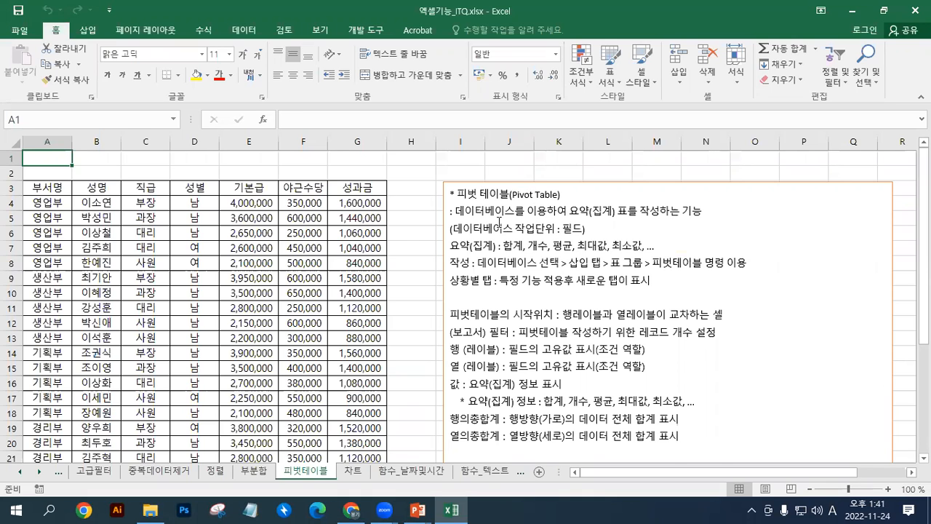
pyautogui.keyDown('ctrl'); pyautogui.scroll(2, 498, 222); pyautogui.keyUp('ctrl')
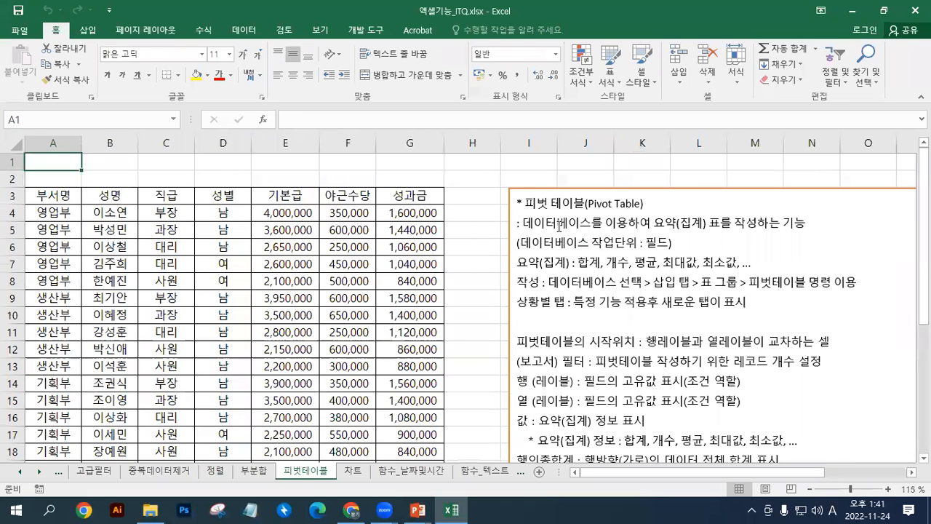
# Step: Colour the word 데이터베이스 red in the second line of the pivot table notes text box
pyautogui.click(567, 203)
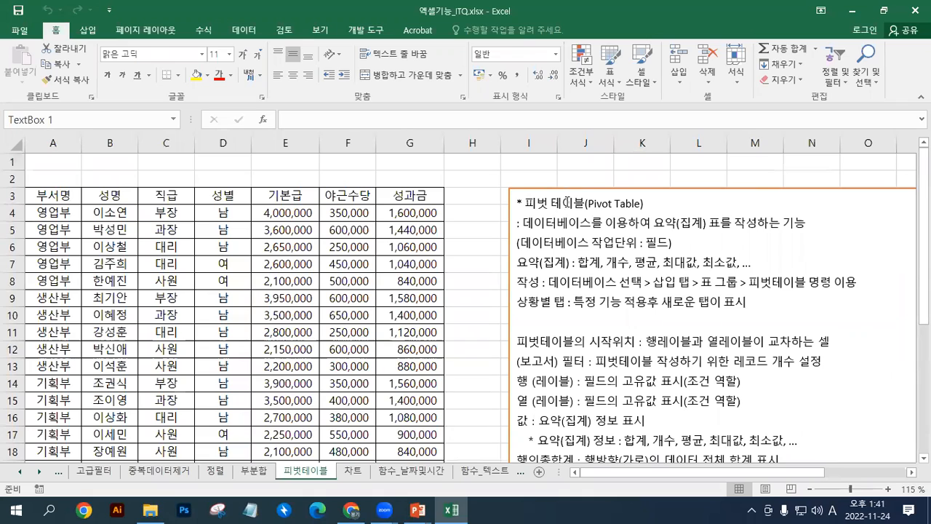
pyautogui.doubleClick(567, 203)
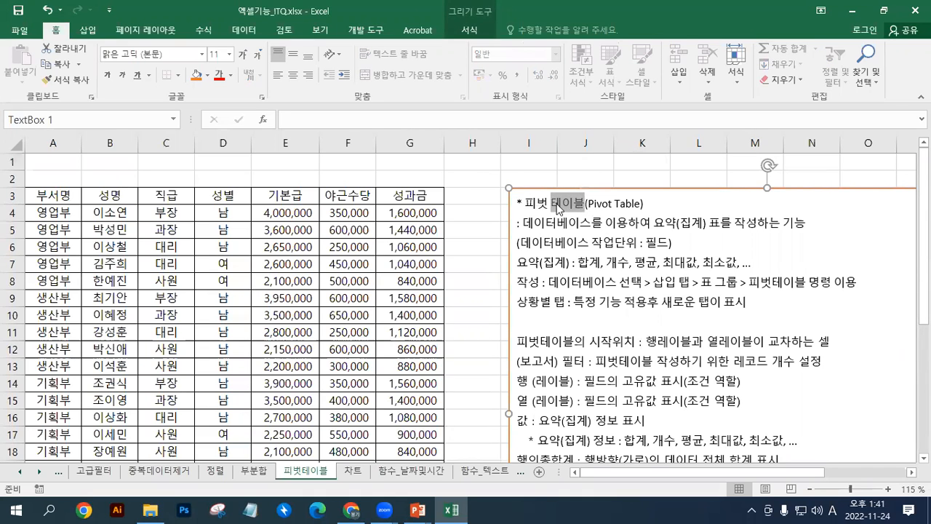
pyautogui.moveTo(655, 222); pyautogui.dragTo(737, 222)
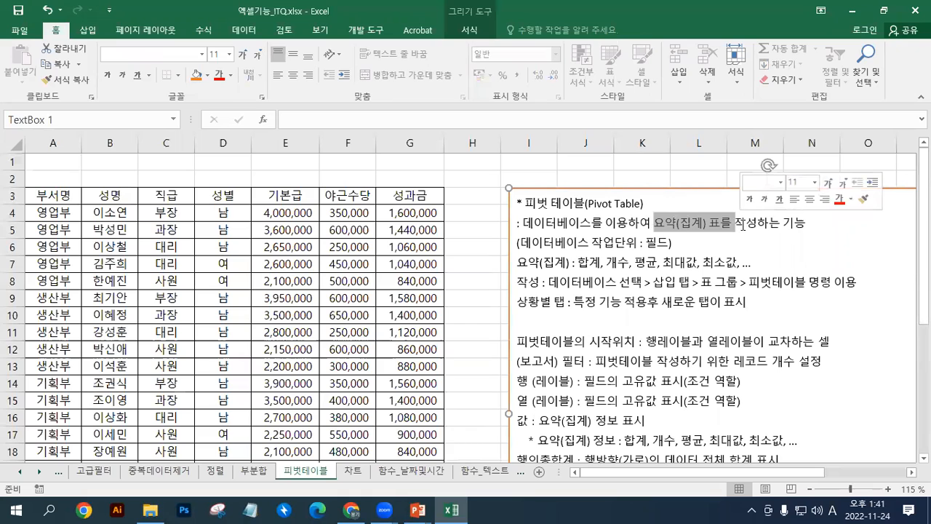
pyautogui.moveTo(739, 224); pyautogui.dragTo(677, 224)
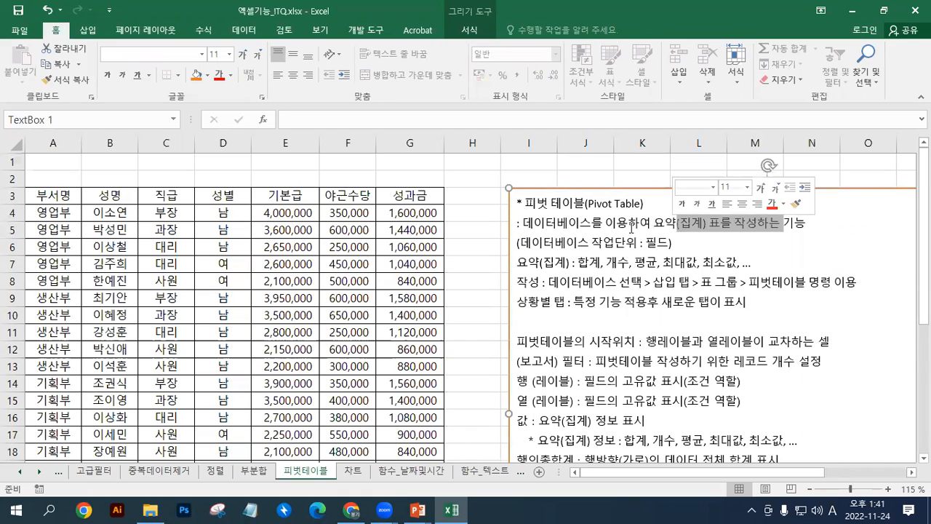
pyautogui.moveTo(524, 224); pyautogui.dragTo(591, 225)
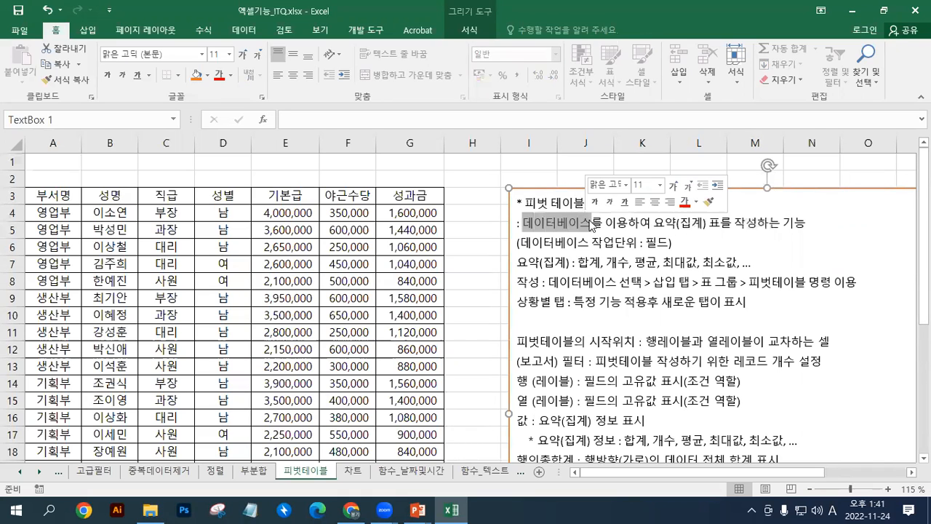
pyautogui.click(684, 203)
pyautogui.click(673, 243)
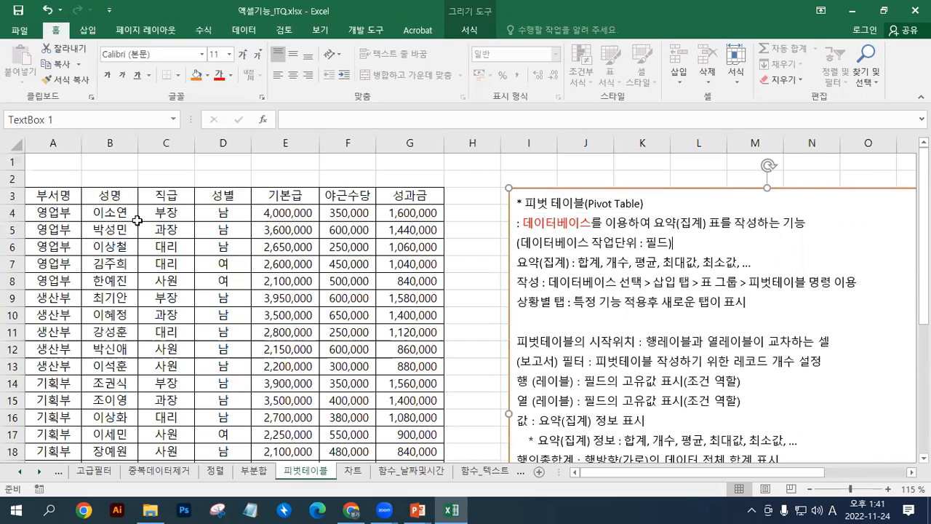
# Step: Highlight the data range A3:G23, and move the notes text box down so it starts at about row 9
pyautogui.moveTo(64, 196); pyautogui.dragTo(406, 422)
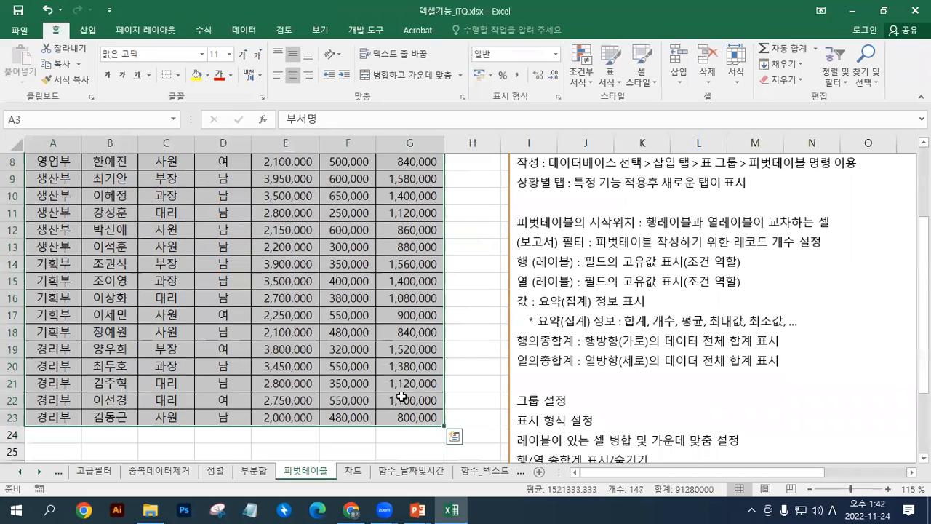
pyautogui.scroll(3, 402, 396)
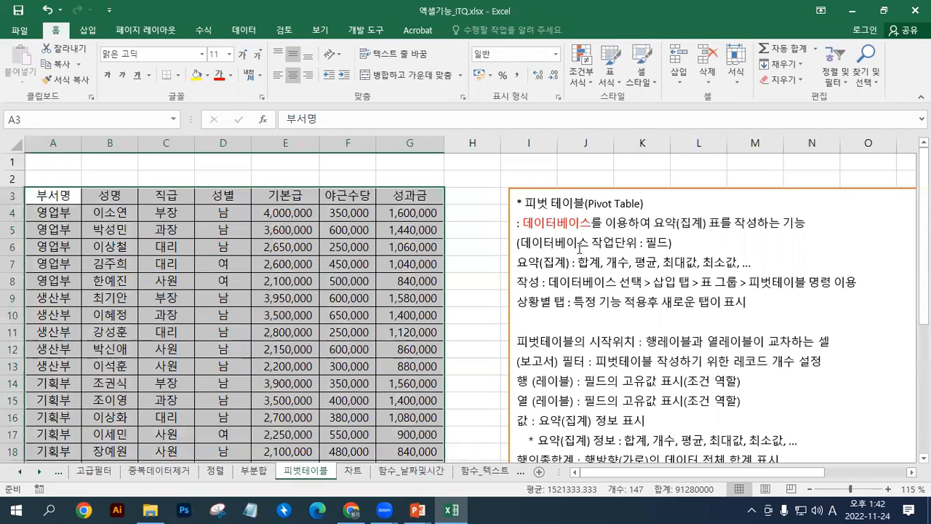
pyautogui.moveTo(569, 188); pyautogui.dragTo(532, 309)
pyautogui.click(536, 182)
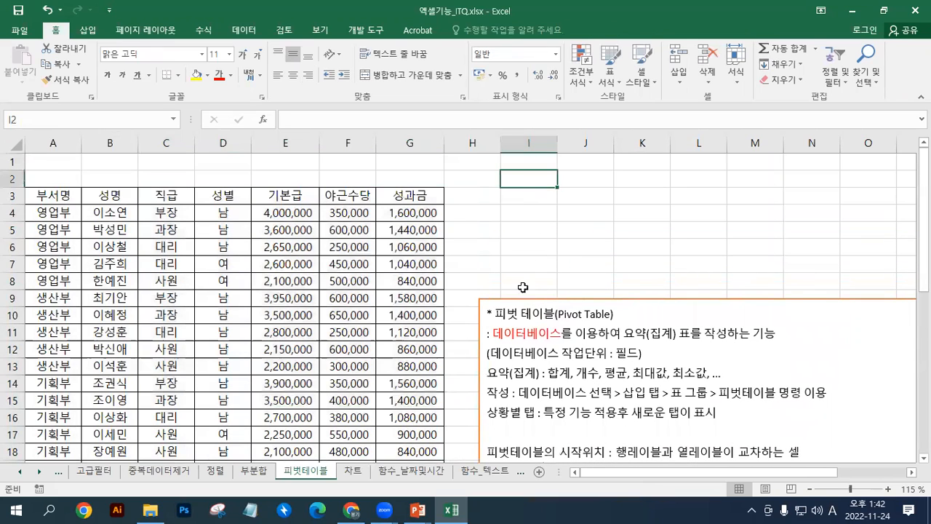
# Step: Add the line "부서명별 직급별 기본급의 합계표" followed by a blank line above the notes in the text box
pyautogui.click(486, 314)
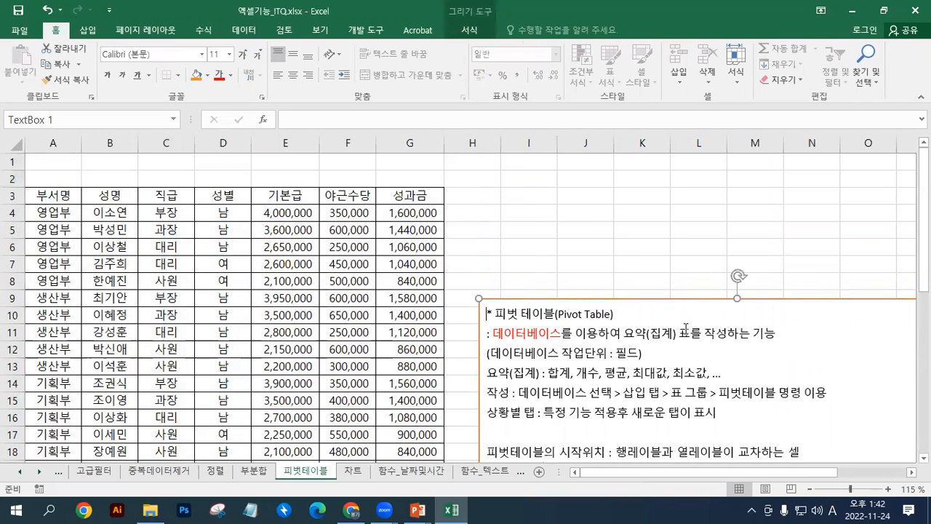
pyautogui.press('Return')
pyautogui.write('qntj')
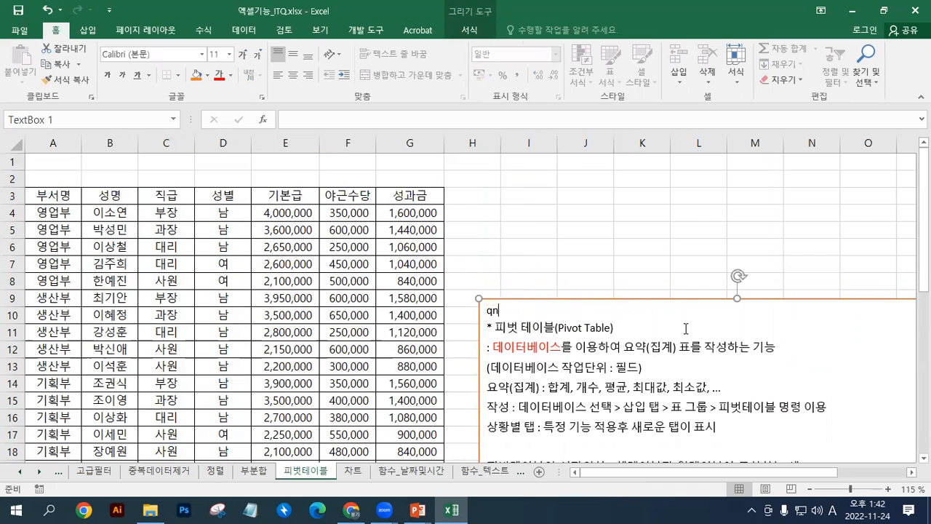
pyautogui.press('BackSpace')
pyautogui.press('BackSpace')
pyautogui.press('BackSpace')
pyautogui.press('BackSpace')
pyautogui.press('Hangul')
pyautogui.write('부서명벼')
pyautogui.write('ㄹ 직급별')
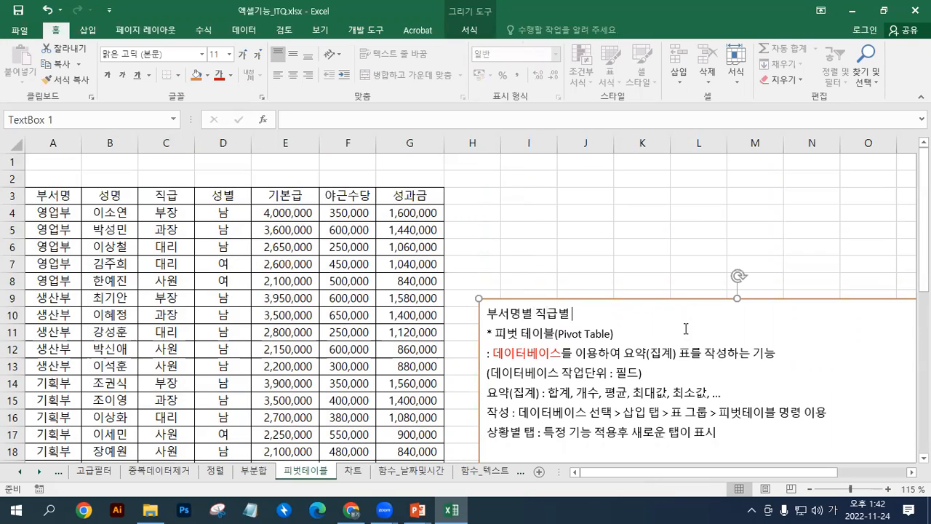
pyautogui.write(' 기')
pyautogui.write('노')
pyautogui.write('본급의')
pyautogui.write('합계표')
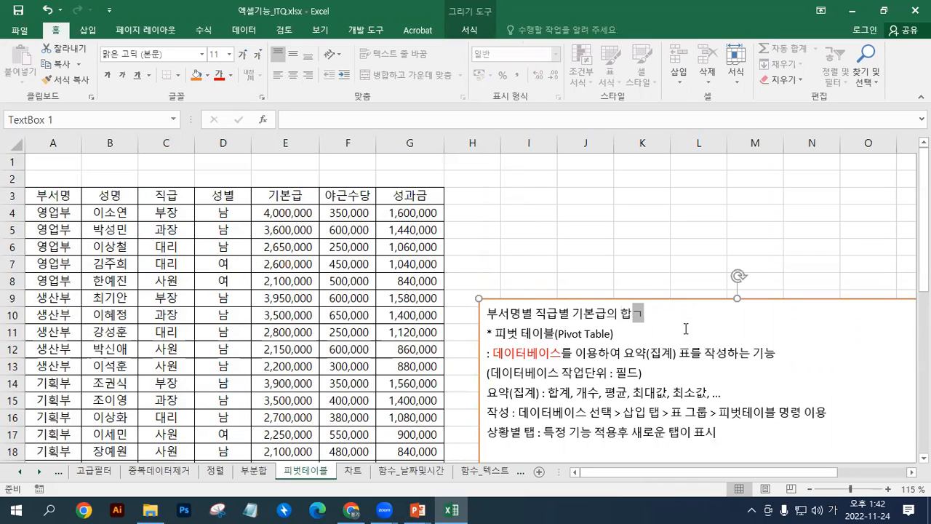
pyautogui.press('Return')
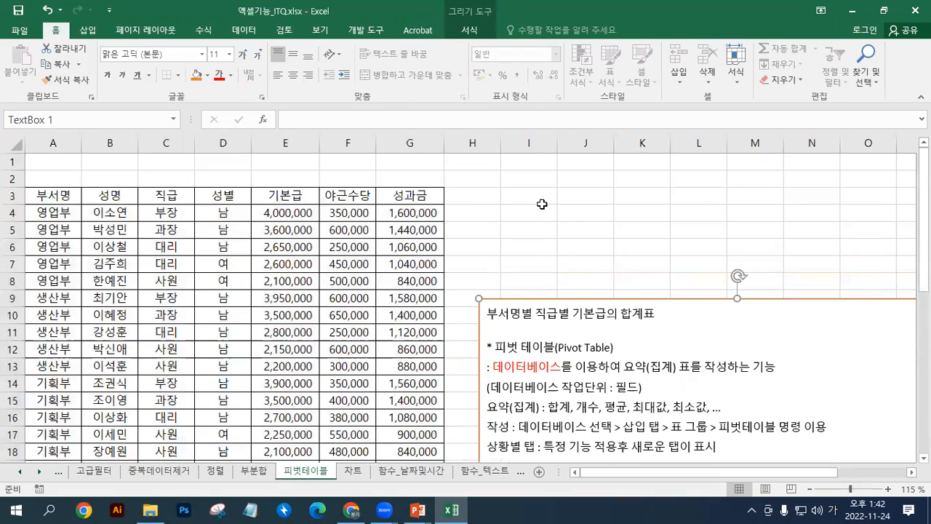
# Step: Enter the header 부서명 in cell I3 above the notes text box
pyautogui.scroll(-1, 229, 259)
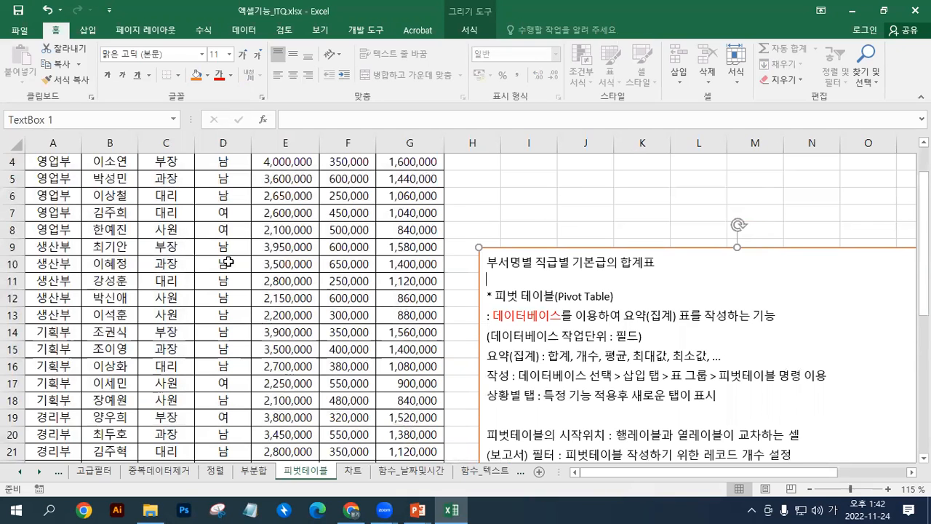
pyautogui.scroll(1, 251, 268)
pyautogui.click(540, 194)
pyautogui.write('부서명')
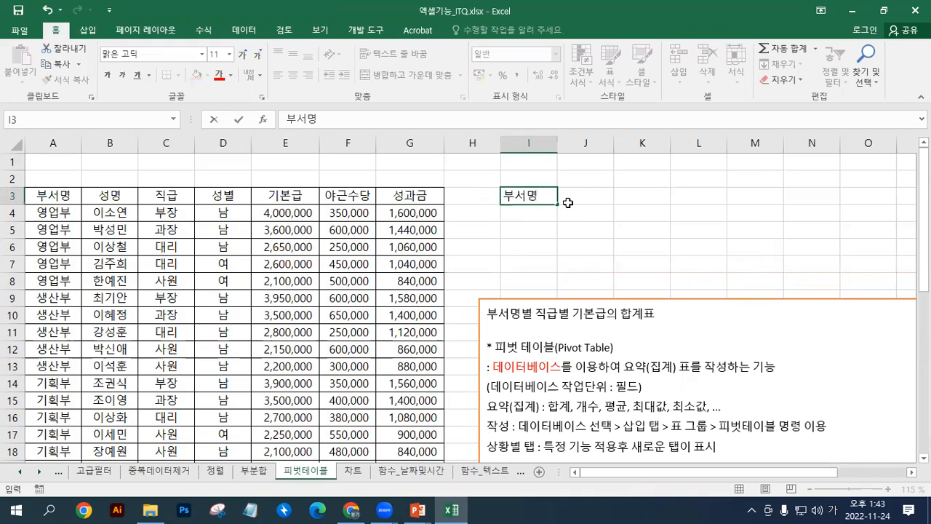
# Step: List the departments 영업부, 생산부, 기획부 and 경리부 in cells I4 to I7
pyautogui.click(523, 209)
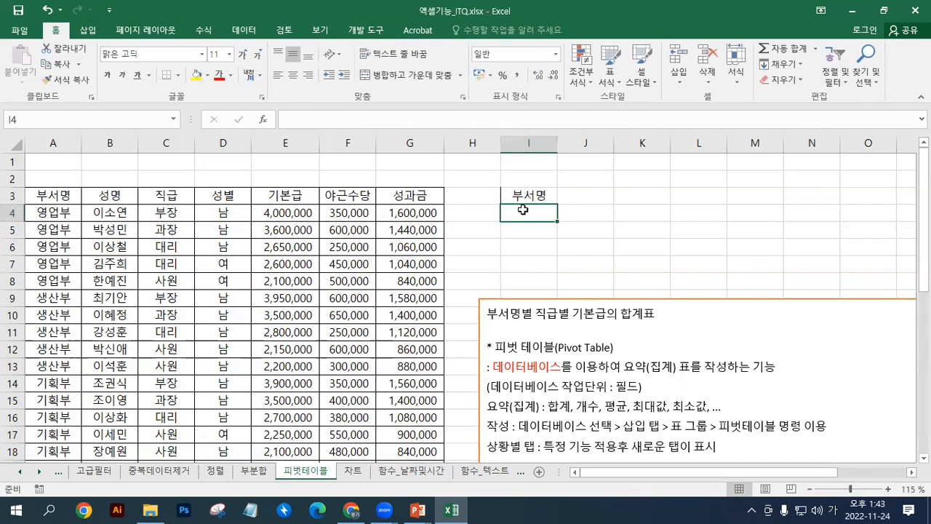
pyautogui.write('영업부')
pyautogui.press('Return')
pyautogui.write('생사ㄴ부')
pyautogui.press('Return')
pyautogui.write('기획부')
pyautogui.hotkey('ctrl', 'Return')
pyautogui.press('Return')
pyautogui.scroll(-1, 542, 200)
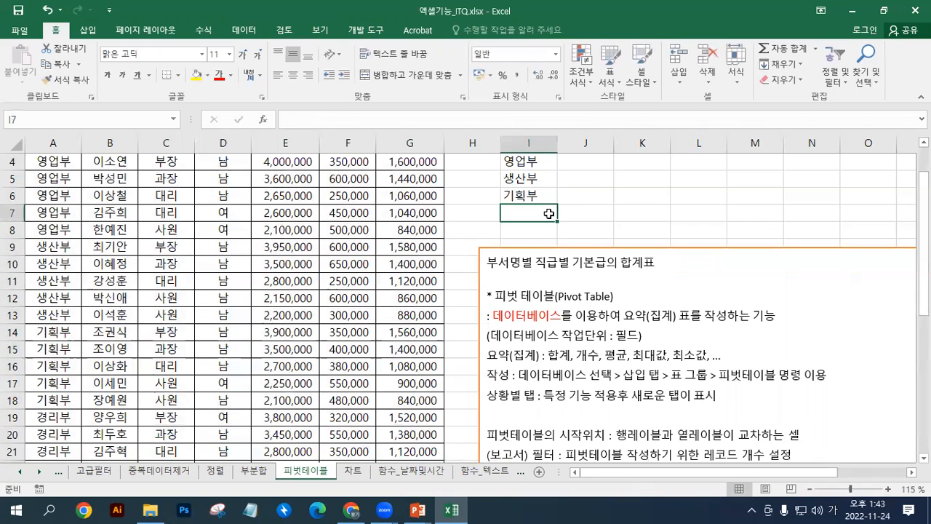
pyautogui.scroll(1, 632, 224)
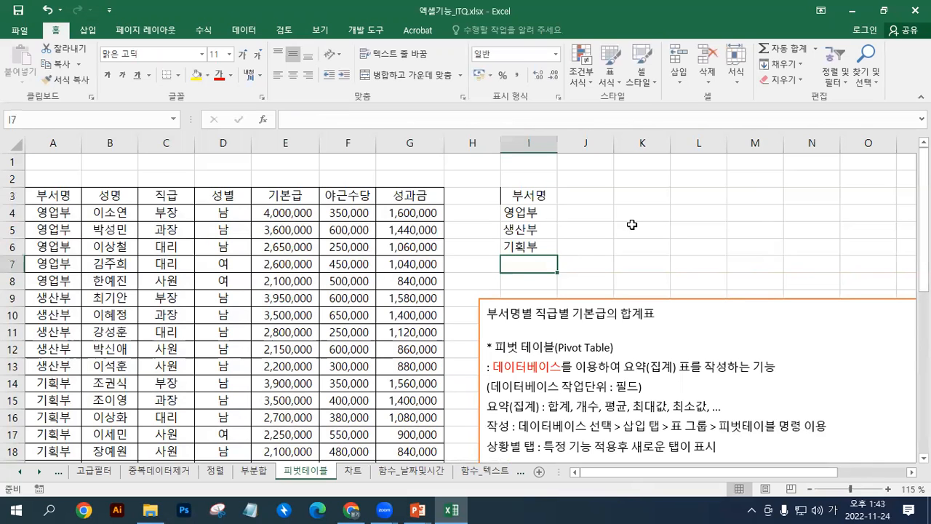
pyautogui.write('경리부')
pyautogui.press('Return')
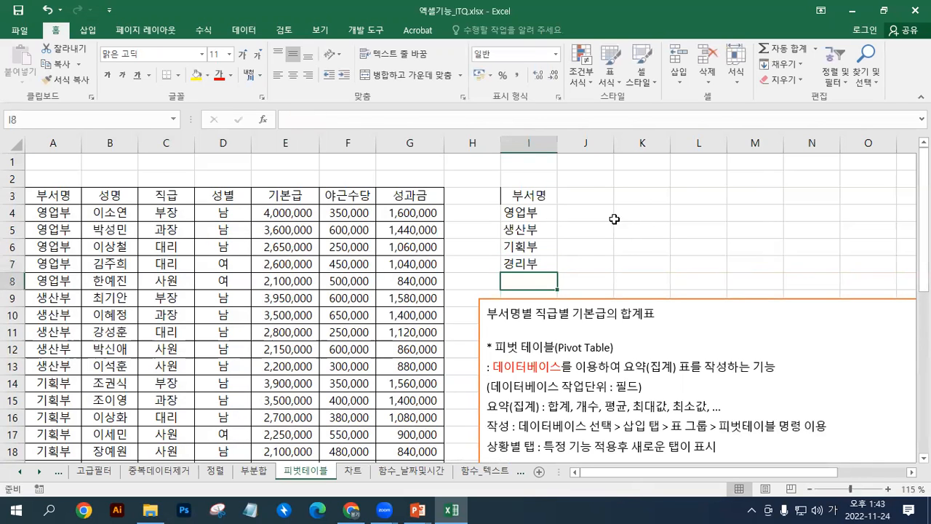
# Step: Enter the job ranks 부장, 과장, 대리 and 사원 as column headers in cells J3 to M3
pyautogui.click(593, 194)
pyautogui.write('부장')
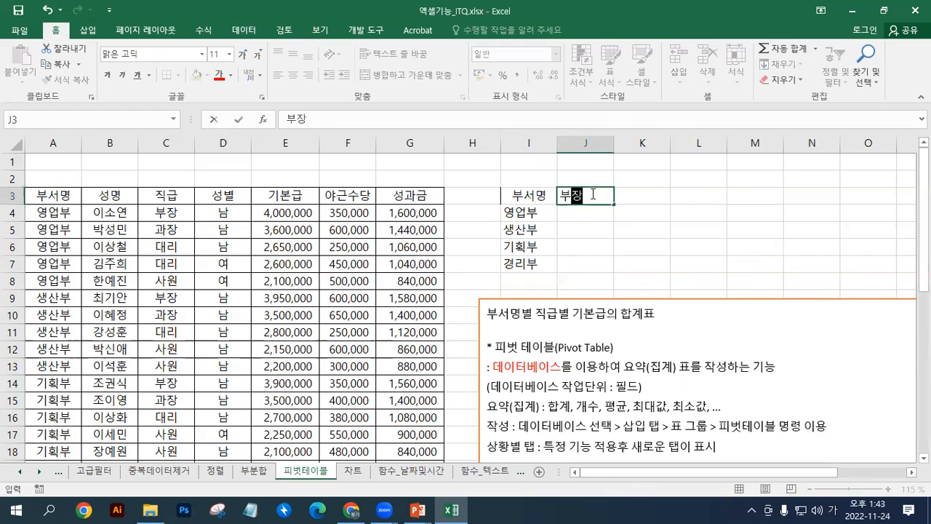
pyautogui.press('Tab')
pyautogui.write('과장')
pyautogui.press('Tab')
pyautogui.write('대리')
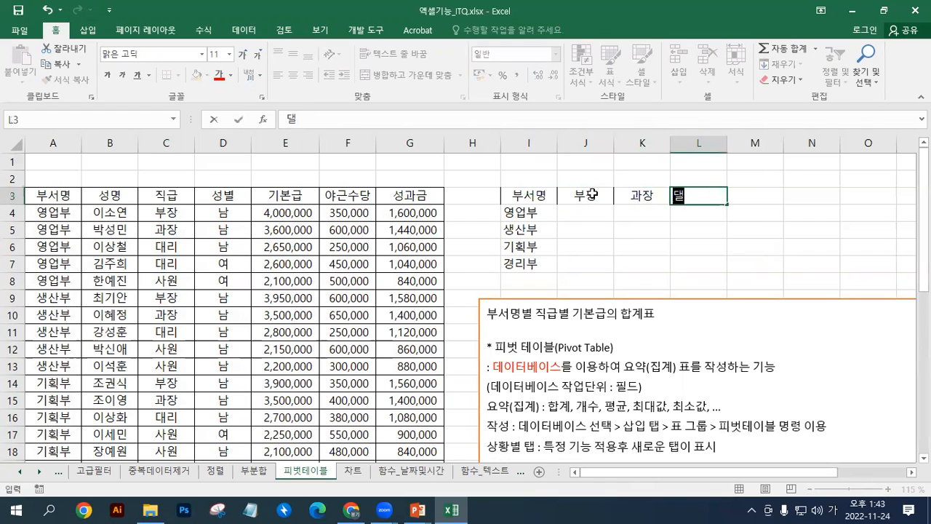
pyautogui.press('Tab')
pyautogui.write('사우원')
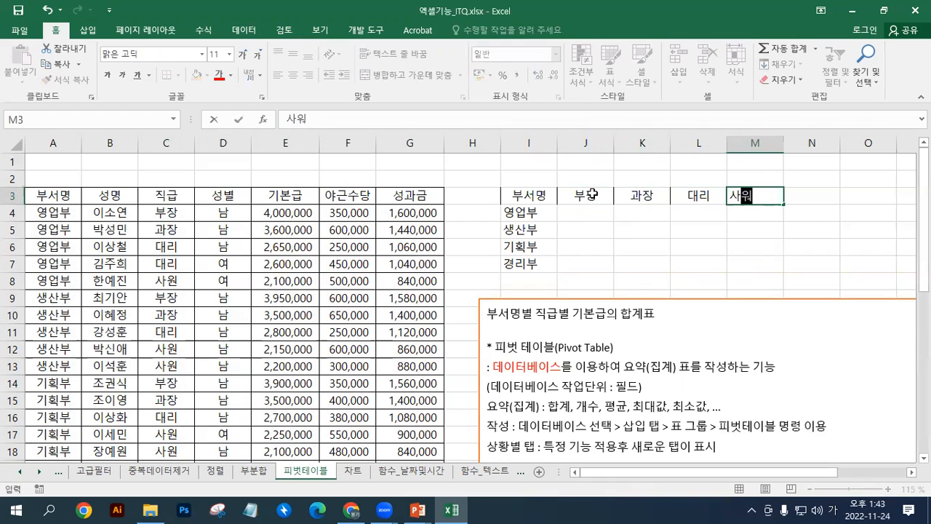
pyautogui.press('Return')
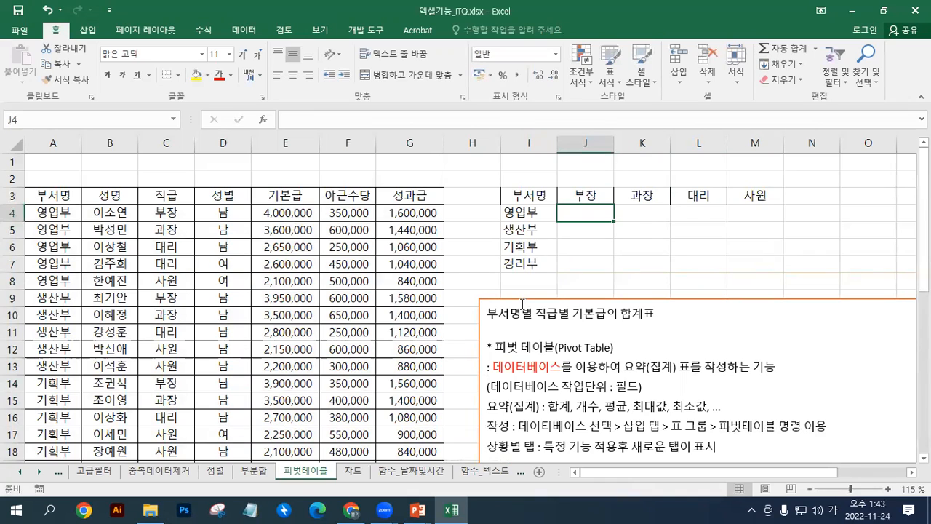
pyautogui.click(542, 216)
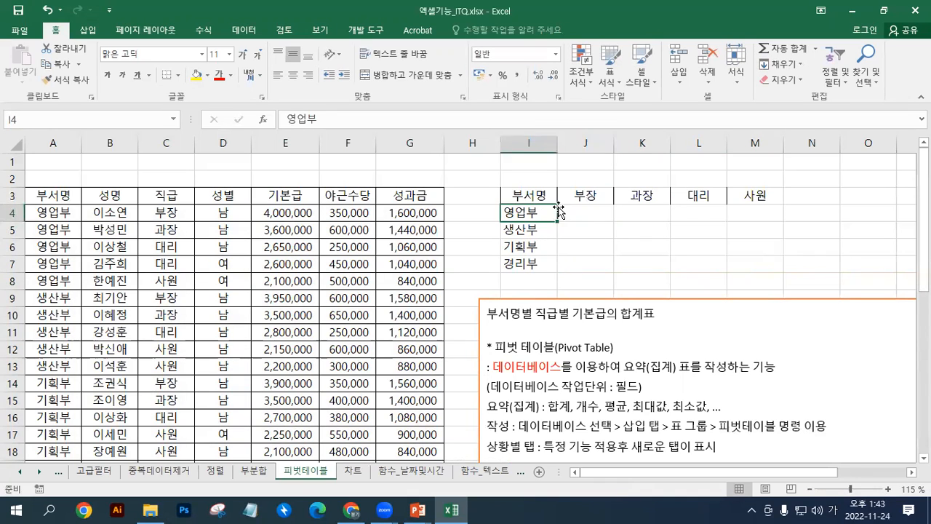
# Step: Highlight the 부장 and 영업부 labels, their intersecting cell J4, and the 영업부 records in rows 4, 7 and 8
pyautogui.click(583, 194)
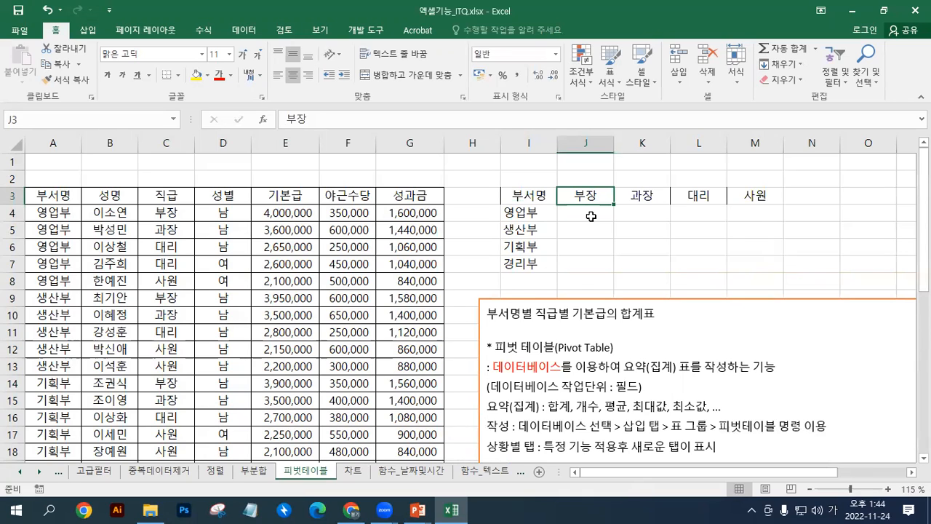
pyautogui.click(544, 216)
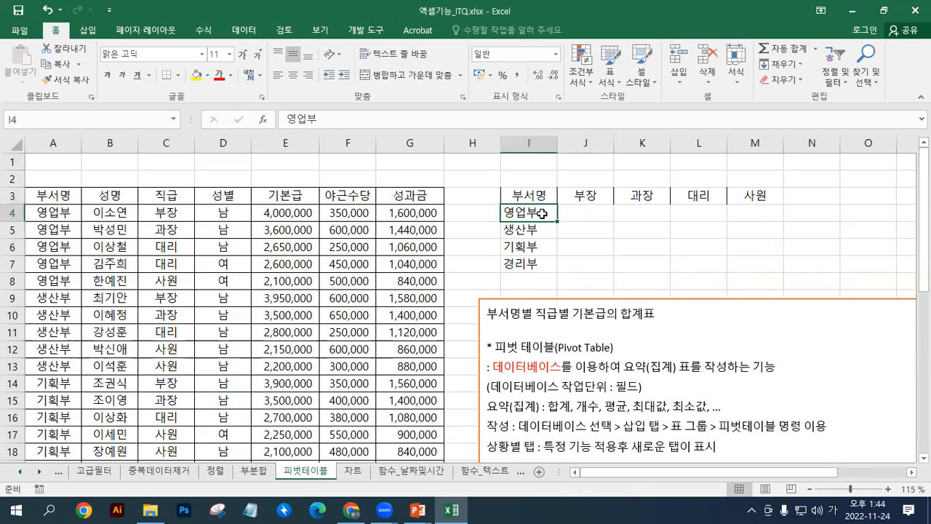
pyautogui.click(585, 197)
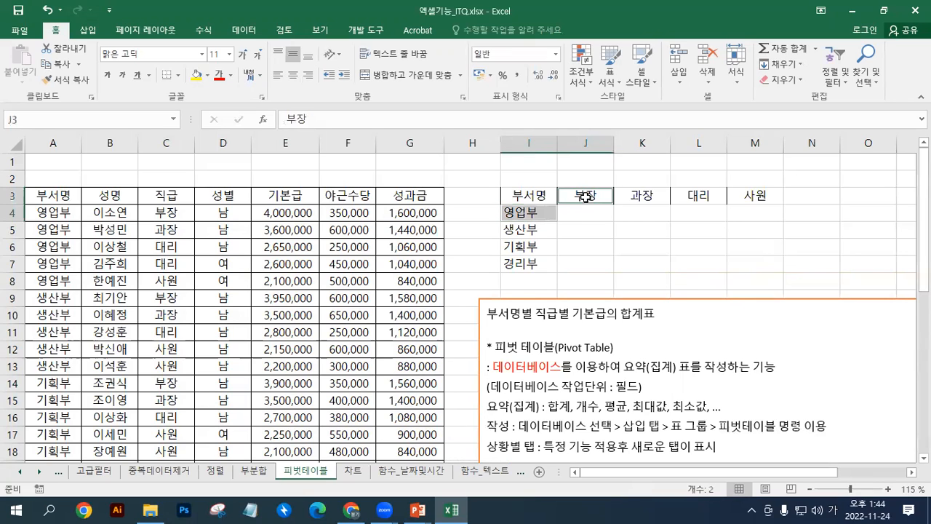
pyautogui.click(579, 213)
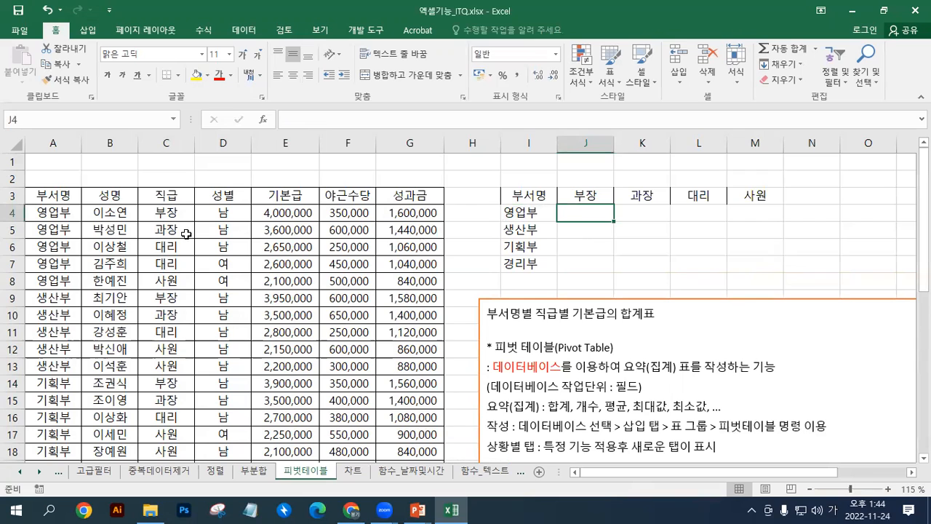
pyautogui.moveTo(57, 212); pyautogui.dragTo(404, 213)
pyautogui.keyDown('ctrl'); pyautogui.moveTo(73, 263); pyautogui.dragTo(428, 281); pyautogui.keyUp('ctrl')
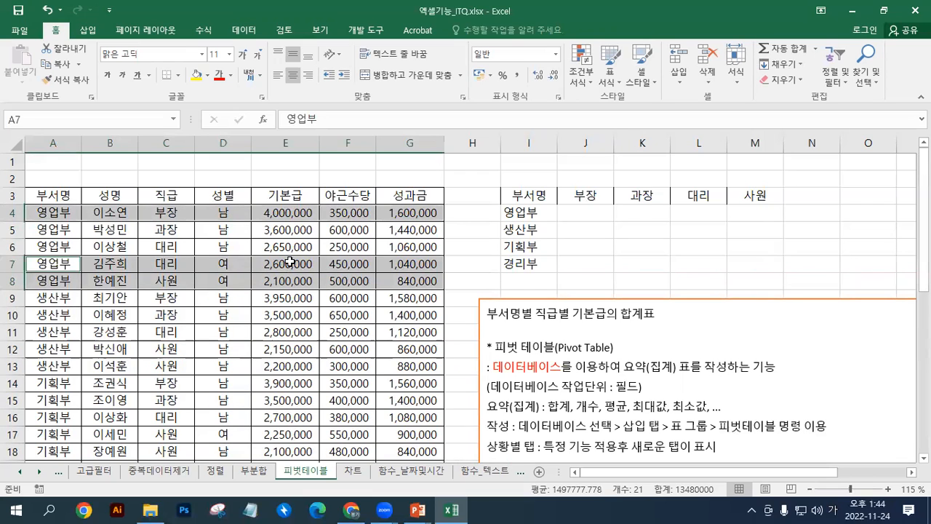
pyautogui.click(576, 211)
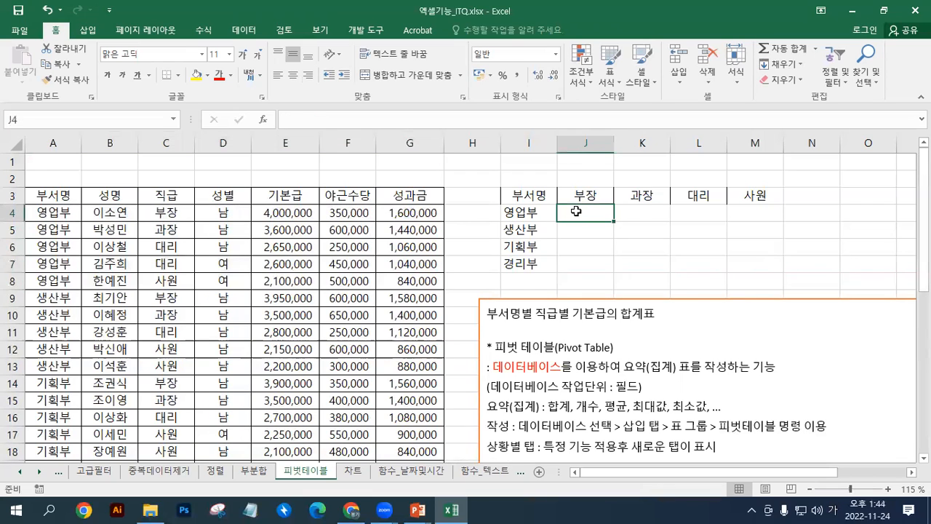
pyautogui.write('83000000')
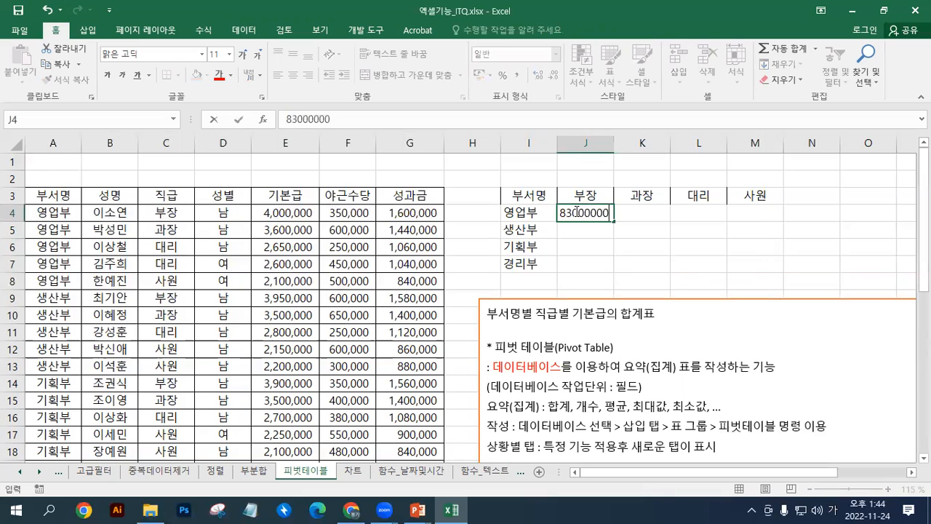
pyautogui.press('Escape')
# Step: Highlight the empty value area J4:M7 of the manual summary table
pyautogui.moveTo(582, 213); pyautogui.dragTo(725, 254)
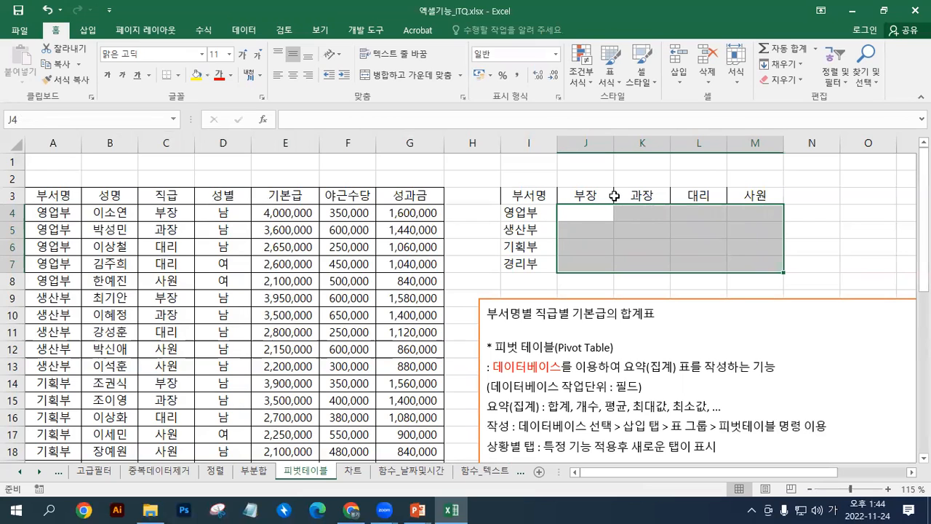
pyautogui.click(172, 342)
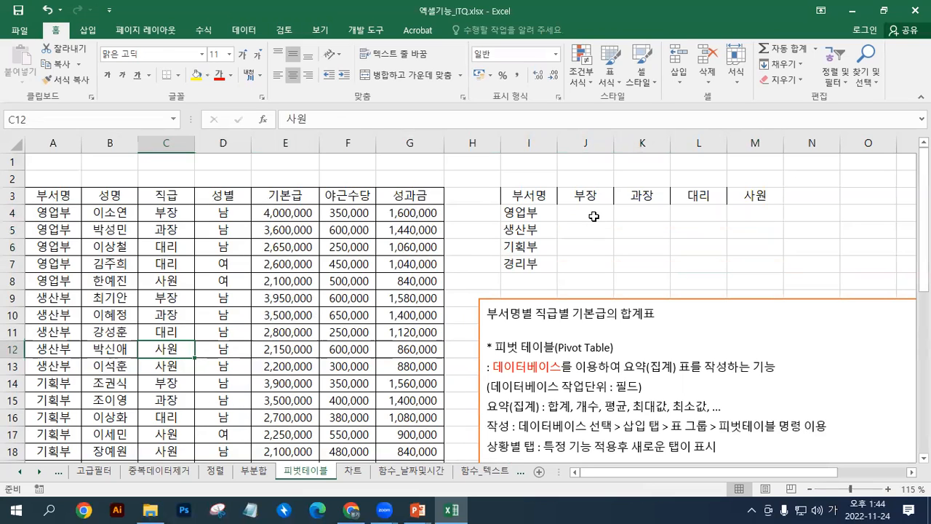
pyautogui.moveTo(590, 217); pyautogui.dragTo(756, 268)
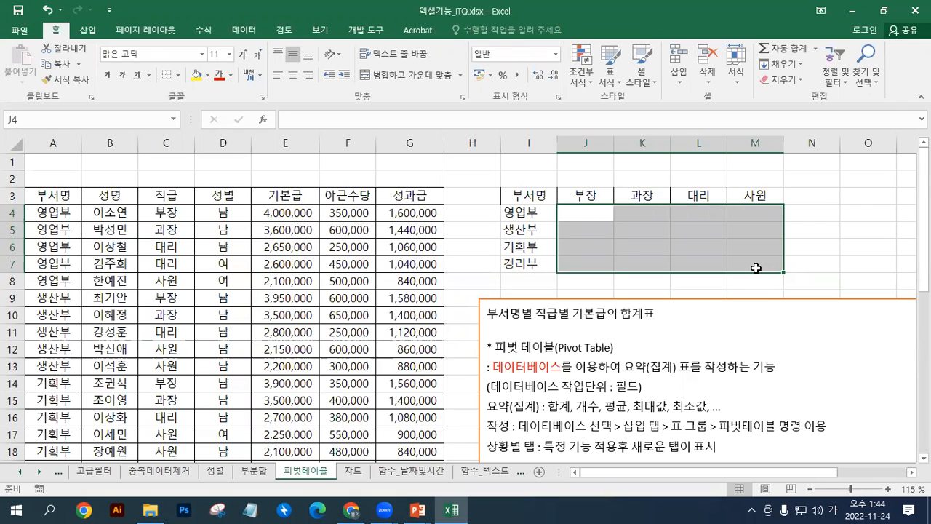
pyautogui.click(580, 213)
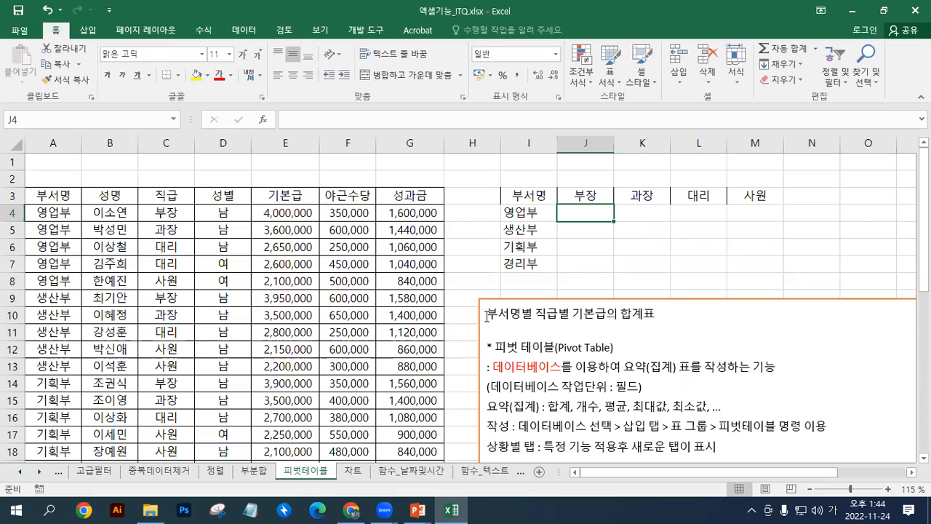
# Step: Clear all contents and formatting from the manual summary table in I3:M7
pyautogui.moveTo(530, 196); pyautogui.dragTo(755, 268)
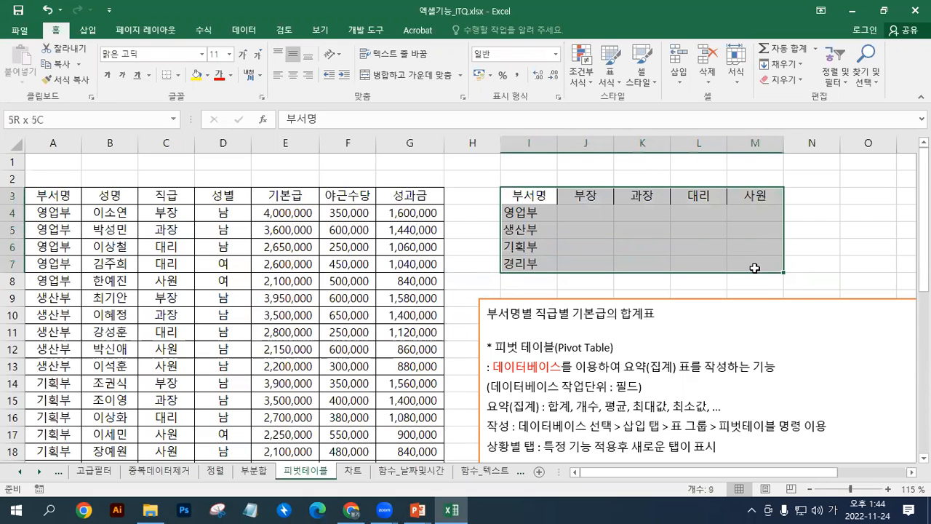
pyautogui.click(780, 80)
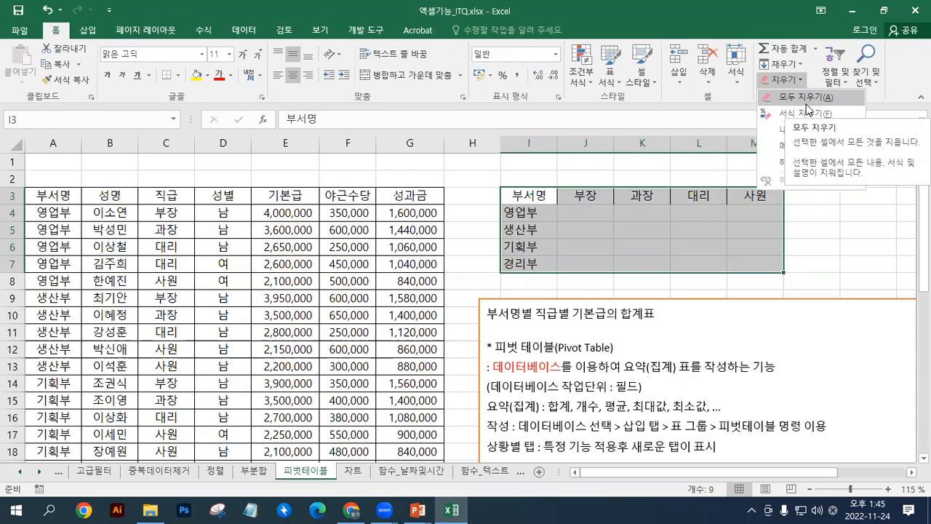
pyautogui.click(806, 104)
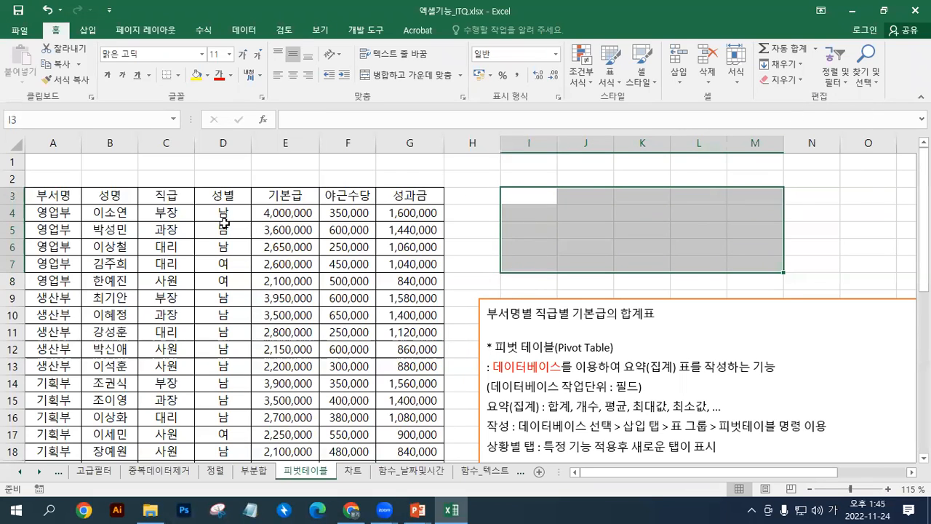
# Step: Select the employee data A3:G23 including its headers and start inserting a pivot table from it
pyautogui.moveTo(64, 203); pyautogui.dragTo(393, 401)
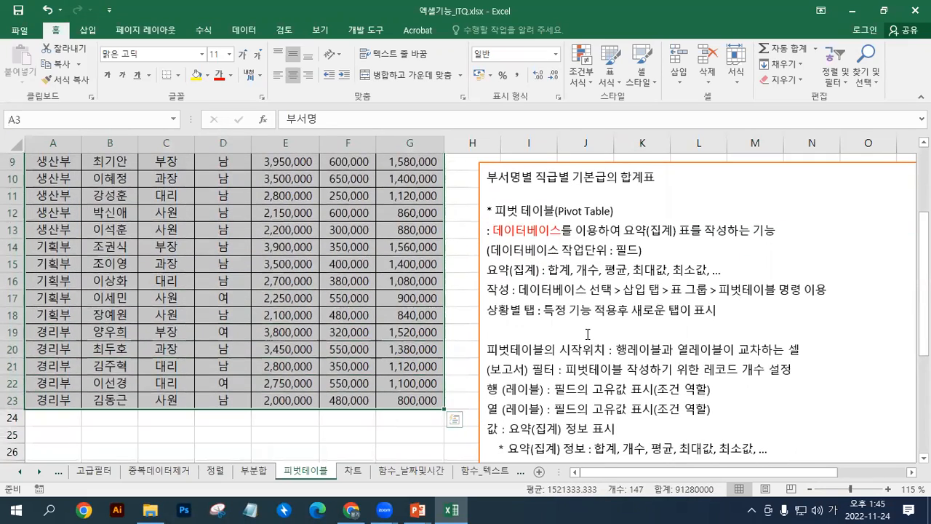
pyautogui.scroll(2, 588, 334)
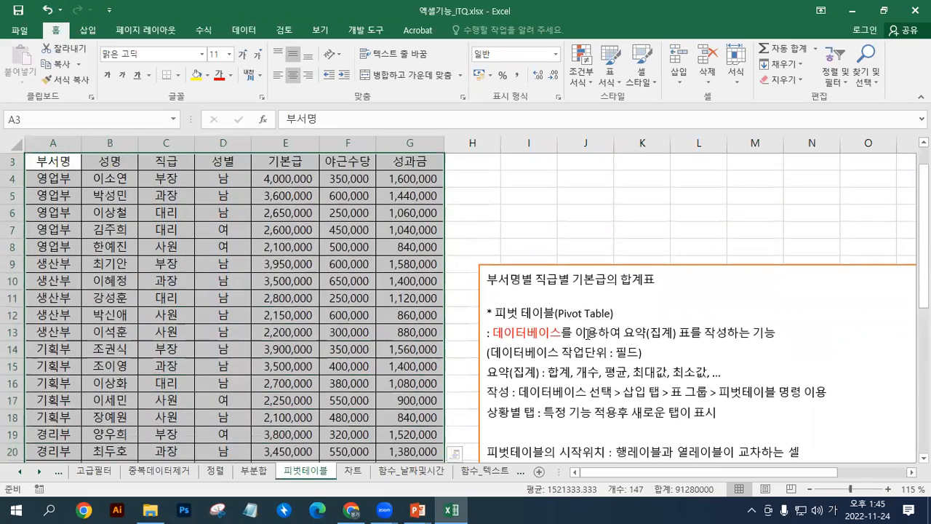
pyautogui.scroll(-2, 588, 334)
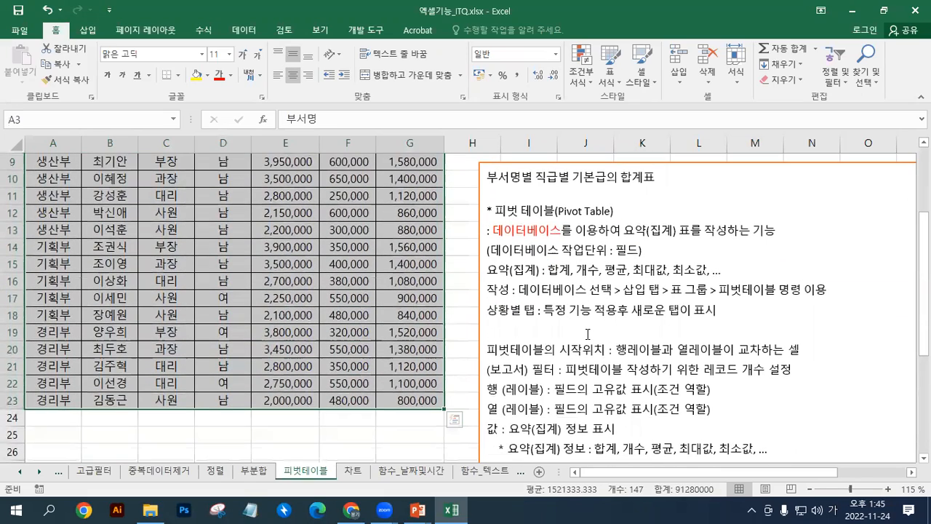
pyautogui.scroll(-1, 588, 334)
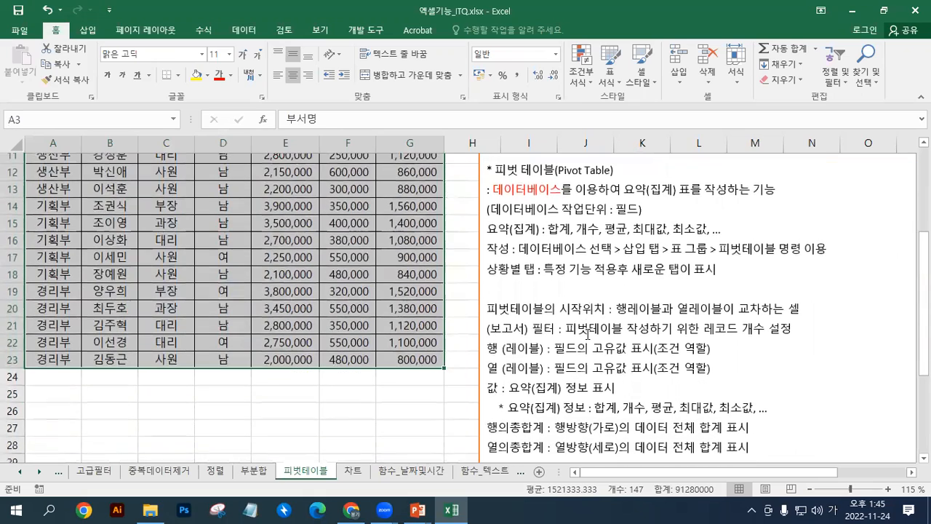
pyautogui.scroll(4, 588, 334)
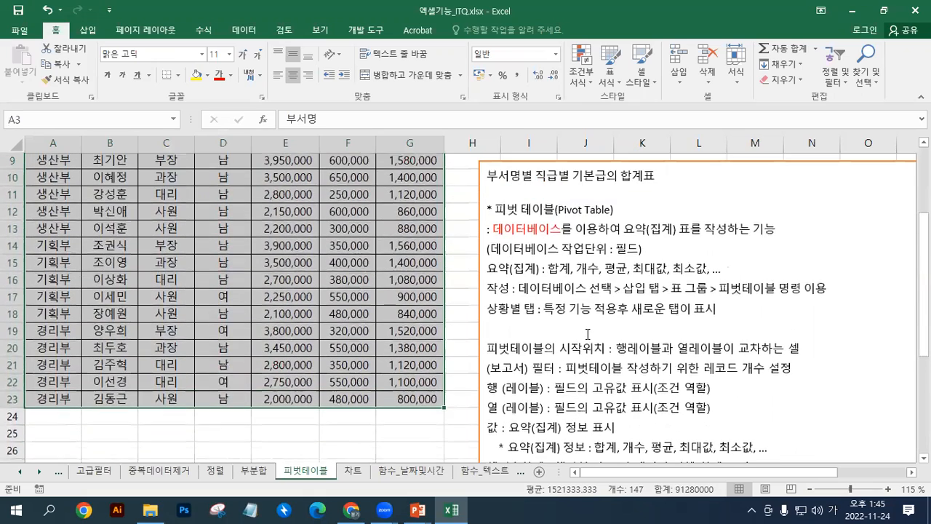
pyautogui.click(88, 30)
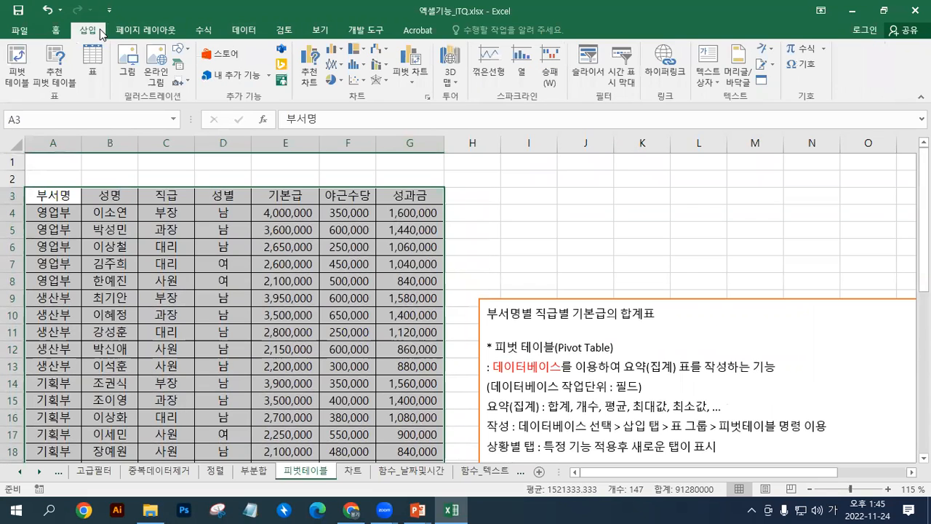
pyautogui.click(22, 58)
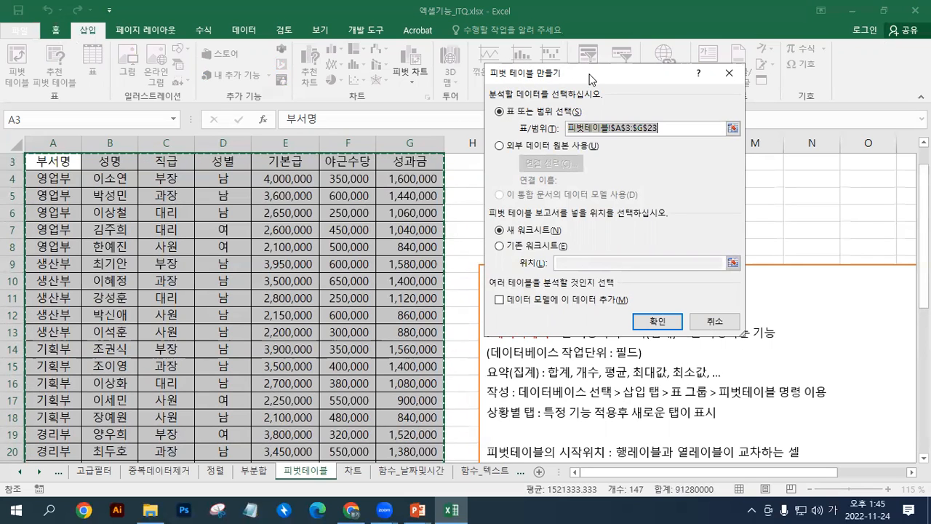
# Step: Create the pivot table on the existing worksheet at cell I3, keeping 피벗테이블!$A$3:$G$23 as the source range
pyautogui.moveTo(597, 80); pyautogui.dragTo(316, 112)
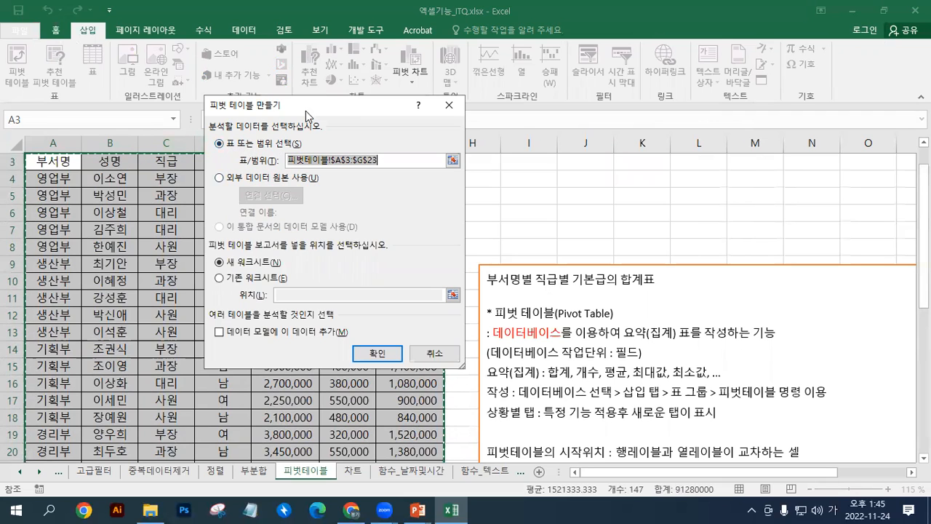
pyautogui.moveTo(309, 117); pyautogui.dragTo(584, 119)
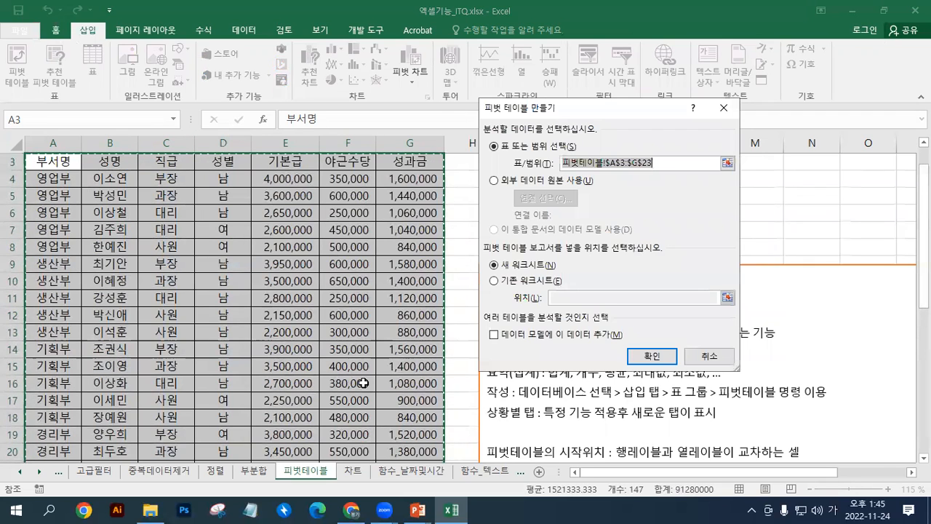
pyautogui.scroll(-2, 363, 382)
pyautogui.scroll(3, 364, 382)
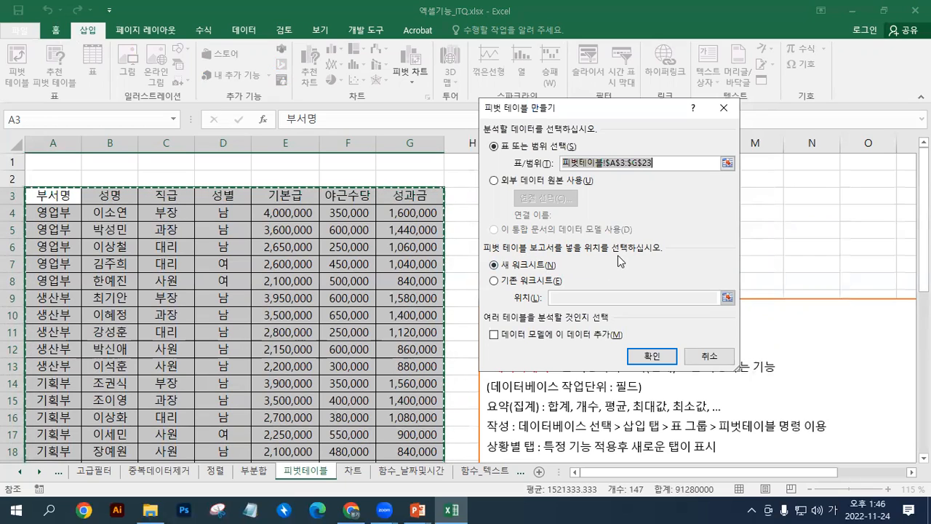
pyautogui.click(530, 266)
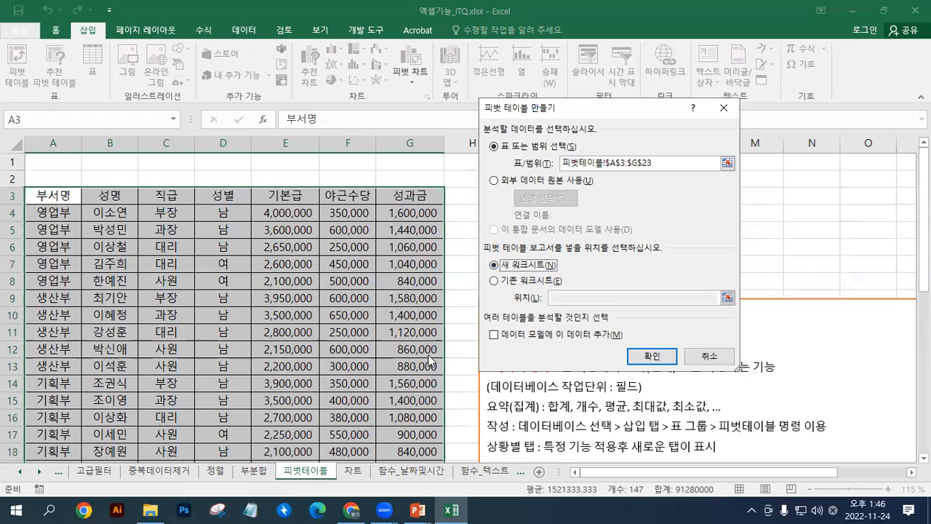
pyautogui.click(515, 280)
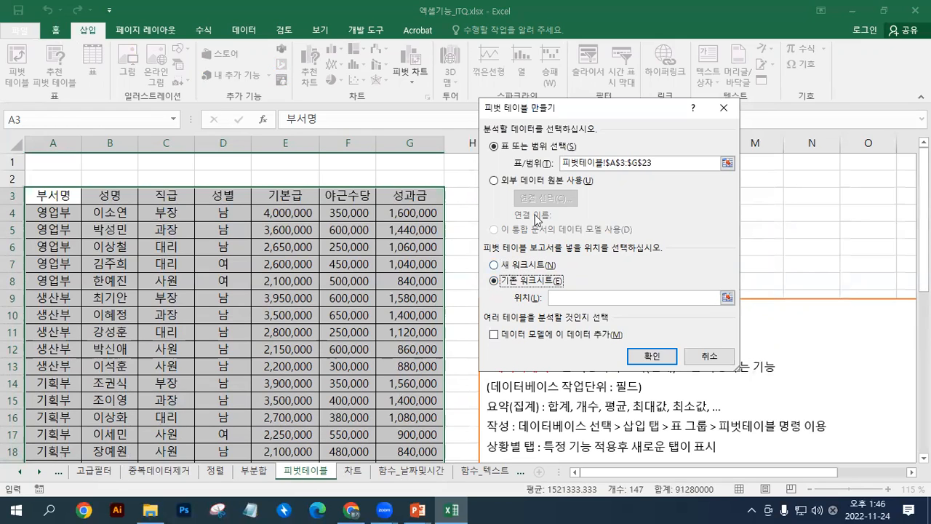
pyautogui.moveTo(539, 109); pyautogui.dragTo(198, 139)
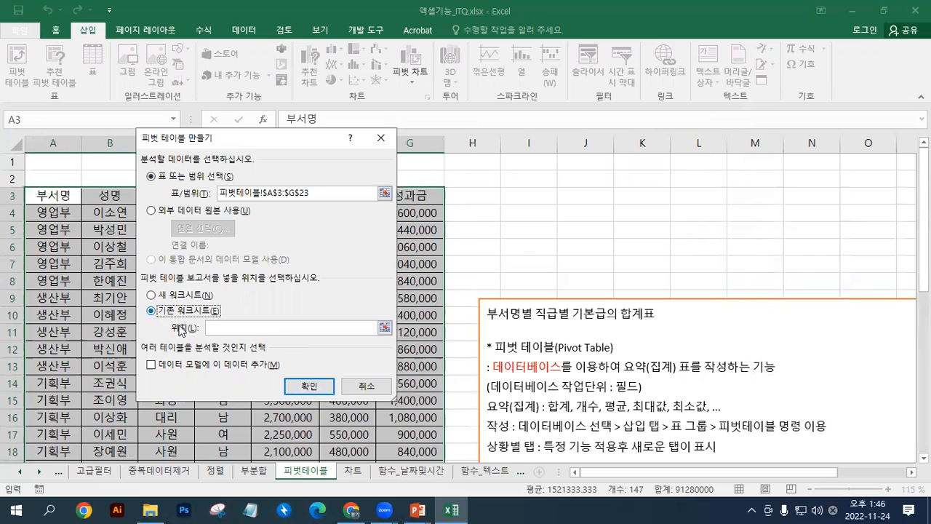
pyautogui.click(218, 328)
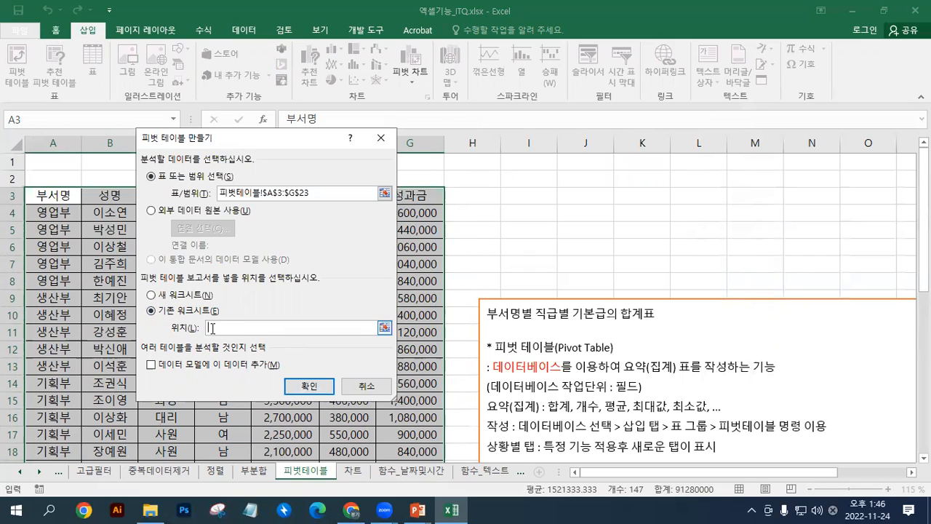
pyautogui.click(527, 197)
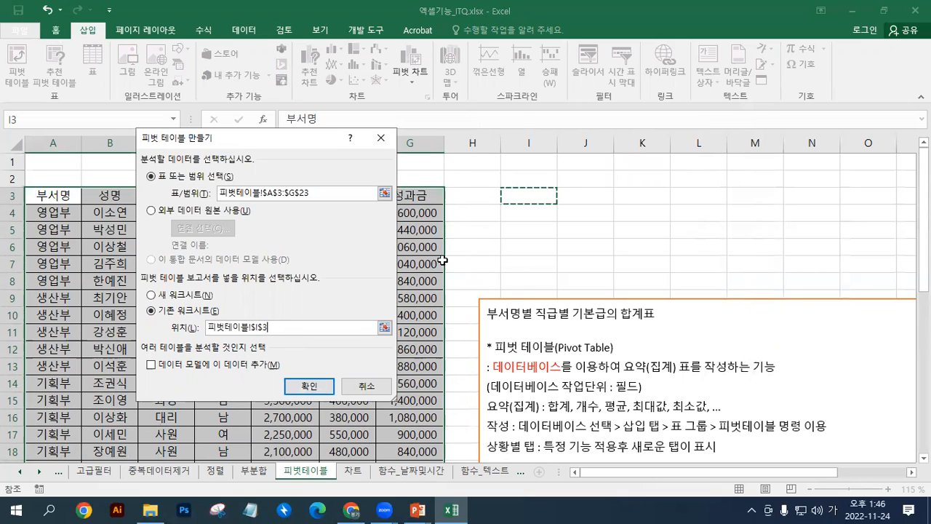
pyautogui.click(317, 385)
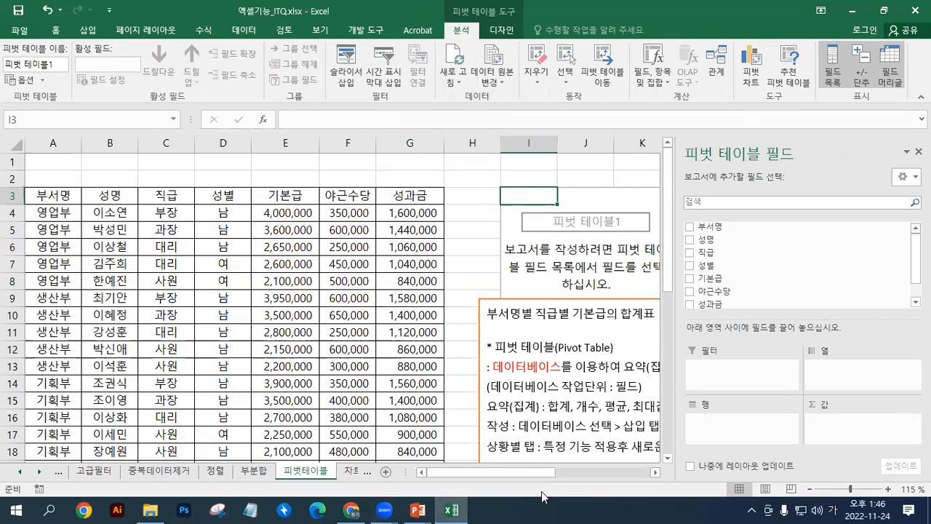
# Step: Move the notes text box slightly right and down so that it starts at row 10 in column I
pyautogui.click(654, 471)
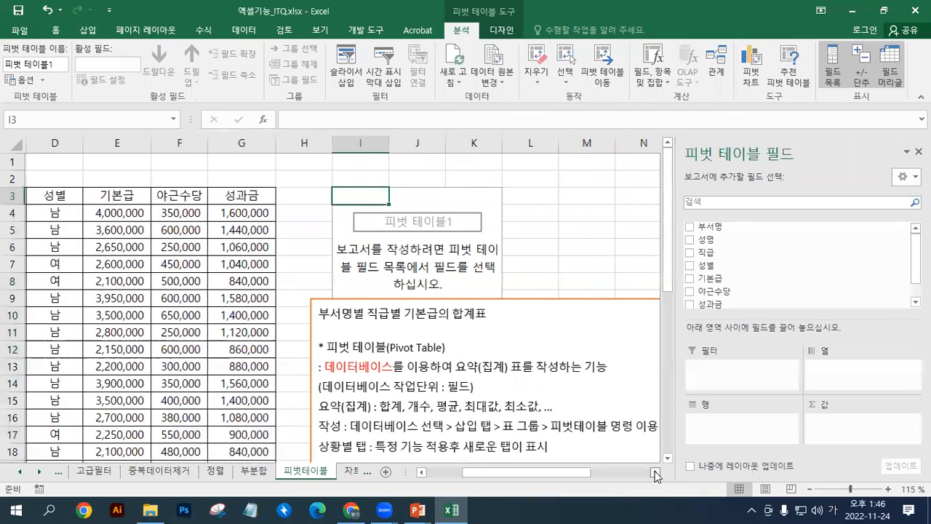
pyautogui.click(657, 474)
pyautogui.click(656, 474)
pyautogui.click(656, 473)
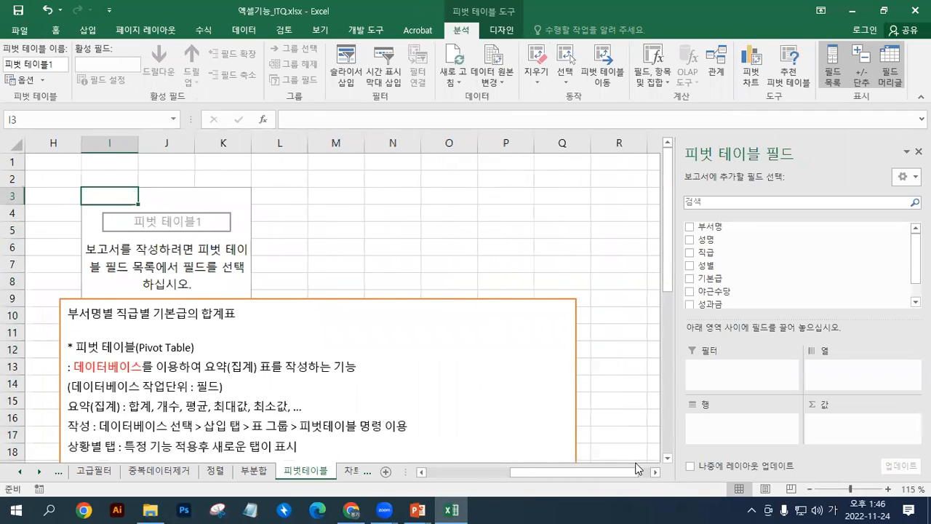
pyautogui.click(322, 299)
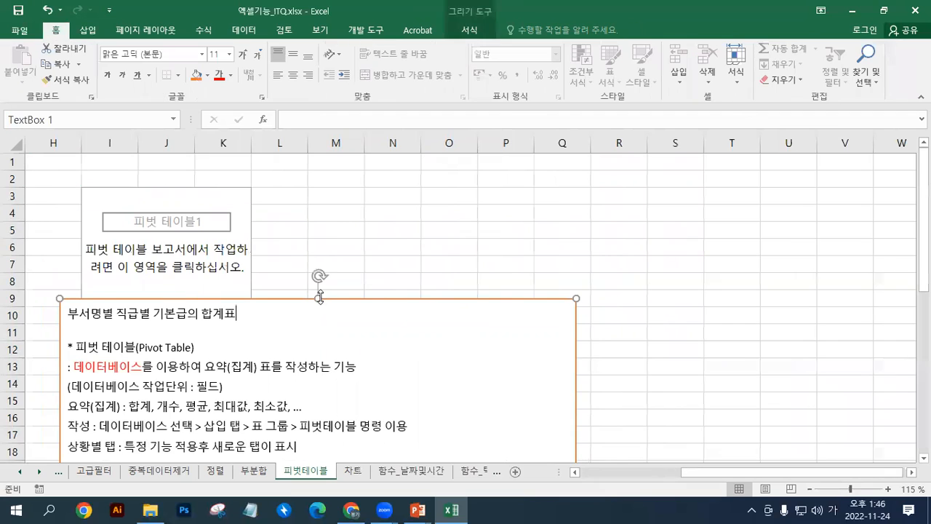
pyautogui.moveTo(322, 297)
pyautogui.mouseDown()
pyautogui.moveTo(386, 426)
pyautogui.moveTo(380, 304)
pyautogui.moveTo(401, 308)
pyautogui.mouseUp()
# Step: Select the empty pivot table at I3 and view its analysis and design options
pyautogui.click(115, 196)
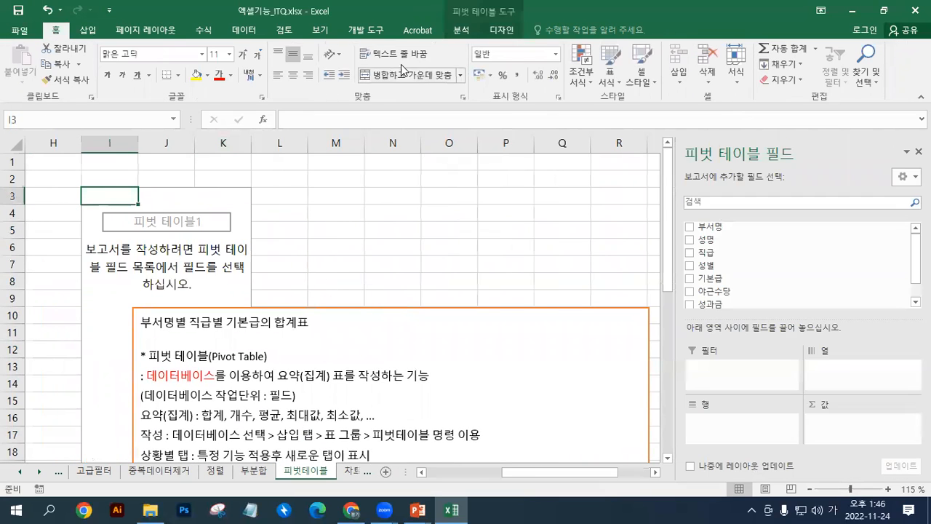
pyautogui.click(462, 30)
pyautogui.click(495, 31)
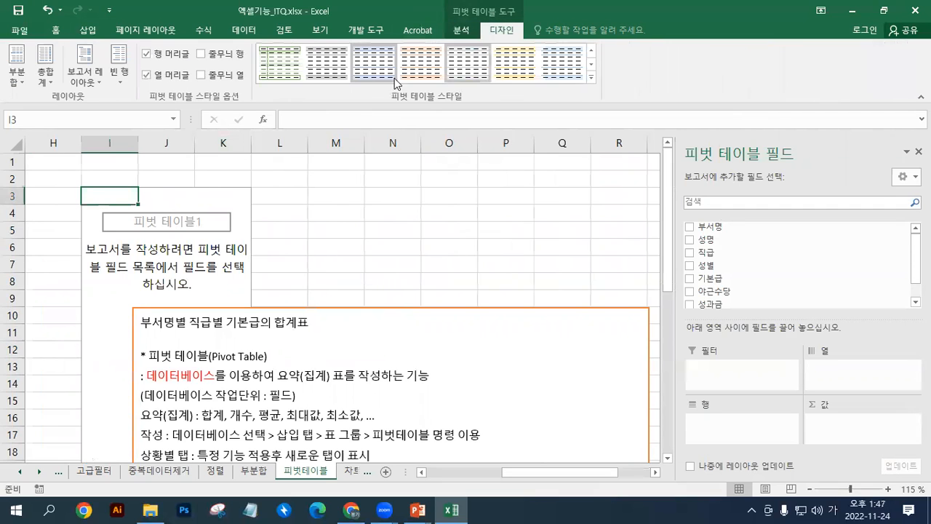
# Step: Alternate the selection between cells inside the empty pivot table at I3 and blank cells outside it to compare the available pivot tools and field list
pyautogui.click(179, 208)
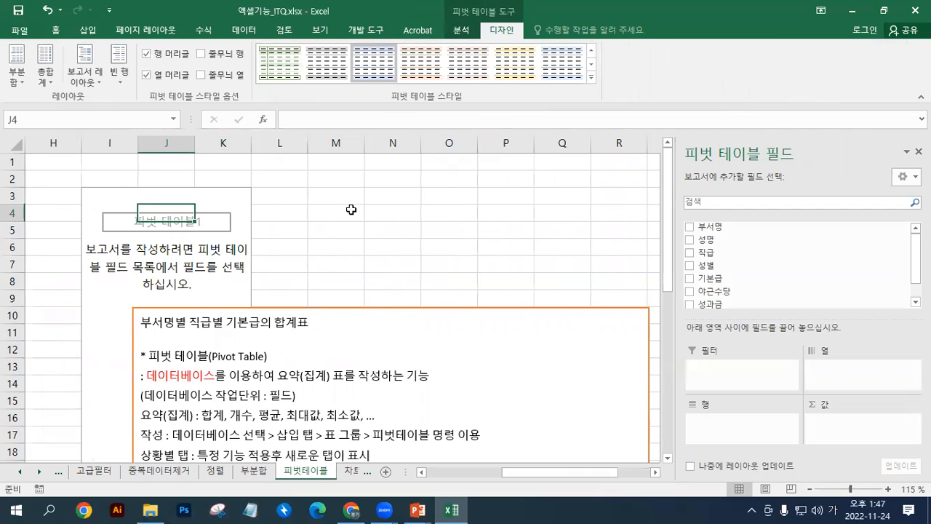
pyautogui.click(374, 214)
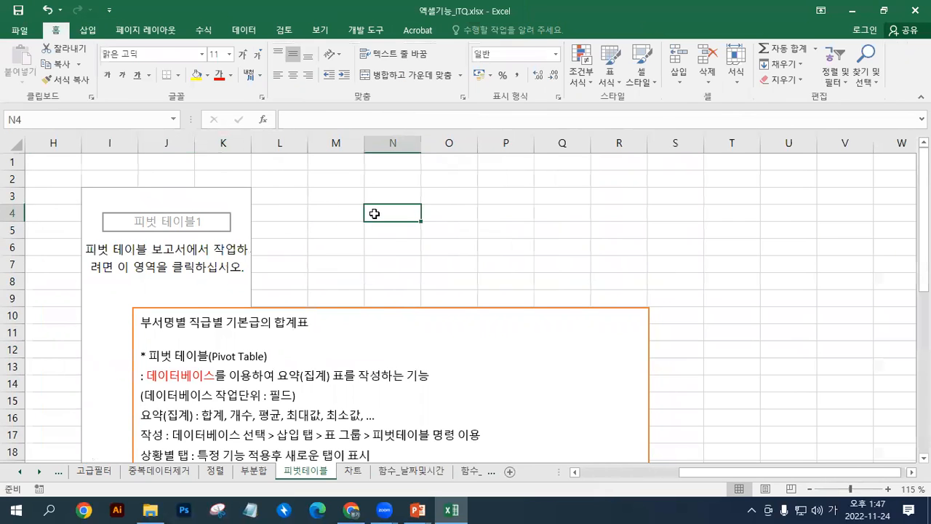
pyautogui.click(179, 206)
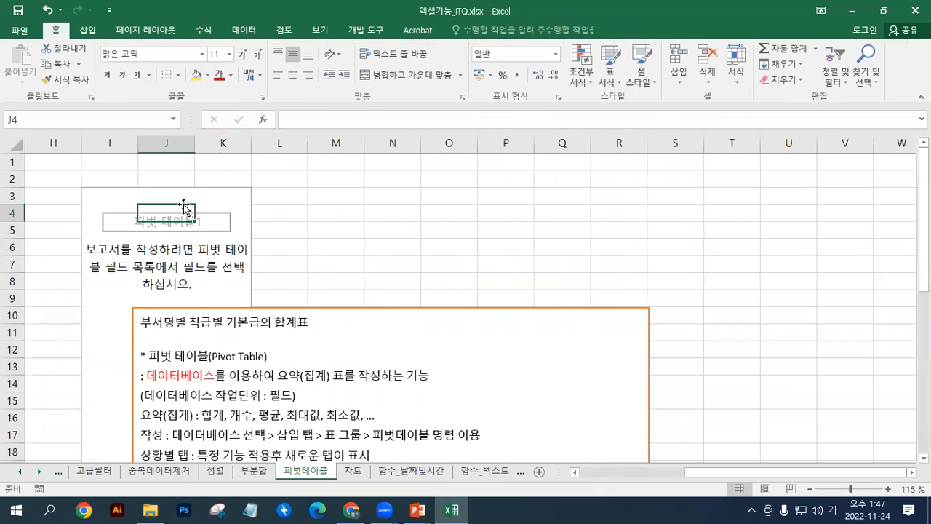
pyautogui.click(313, 212)
pyautogui.click(168, 216)
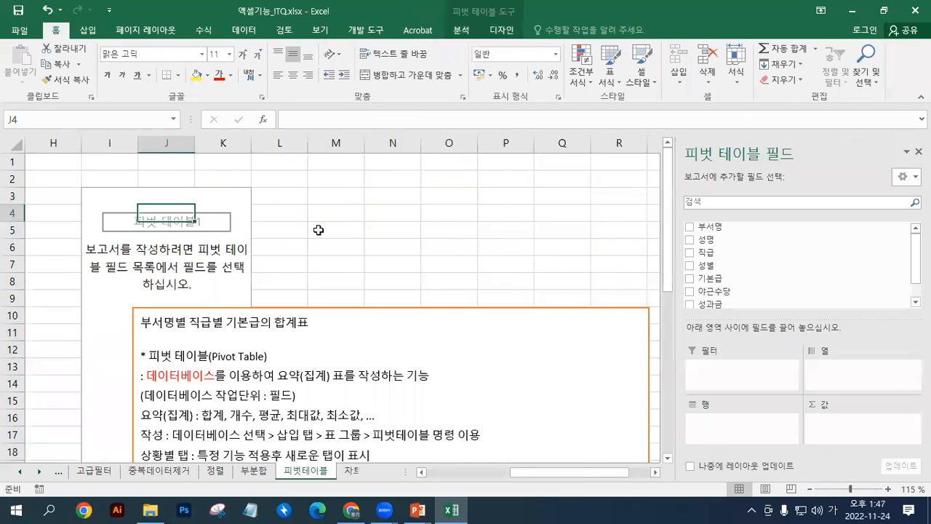
pyautogui.click(317, 228)
pyautogui.click(169, 227)
pyautogui.click(302, 226)
pyautogui.click(120, 226)
pyautogui.click(207, 225)
pyautogui.click(126, 223)
pyautogui.click(109, 199)
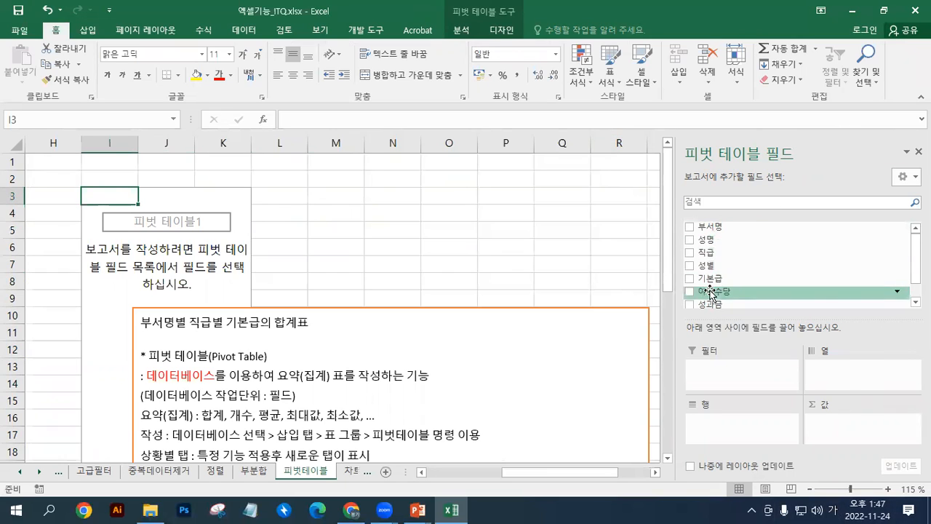
# Step: Hide the pivot table field list and show it again, repeating the toggle to demonstrate the setting
pyautogui.click(461, 33)
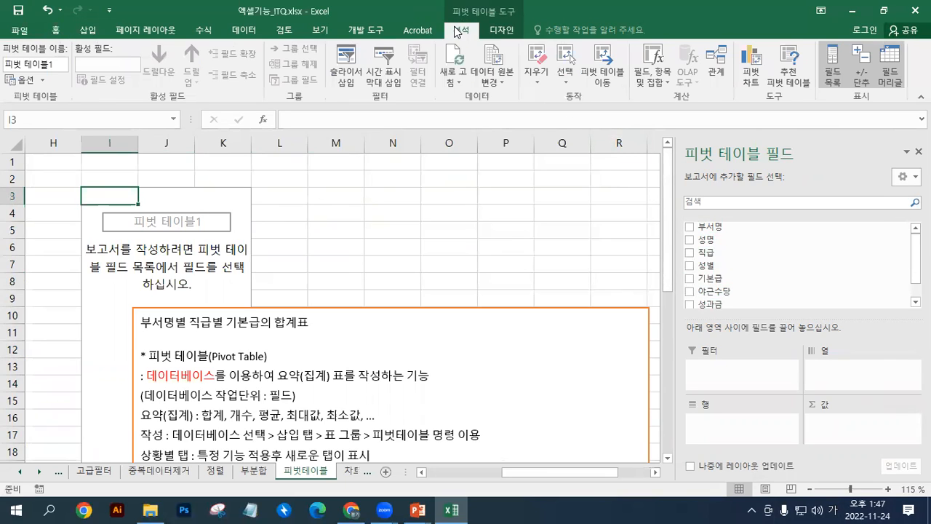
pyautogui.click(833, 69)
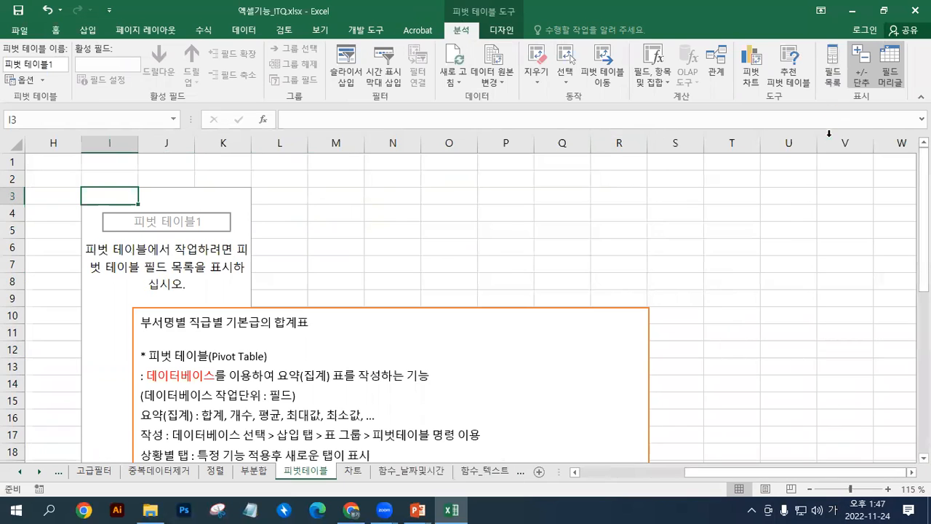
pyautogui.click(833, 74)
pyautogui.click(833, 82)
pyautogui.click(833, 79)
pyautogui.click(833, 76)
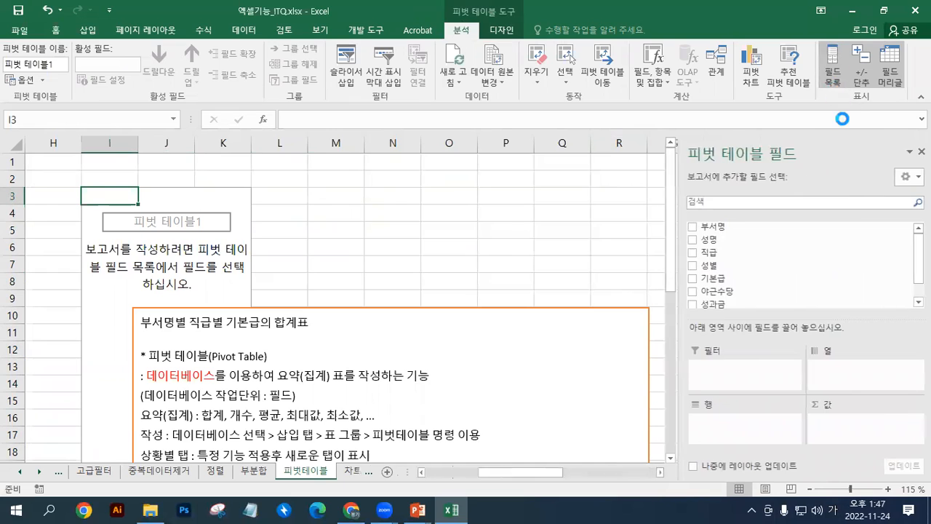
pyautogui.click(832, 75)
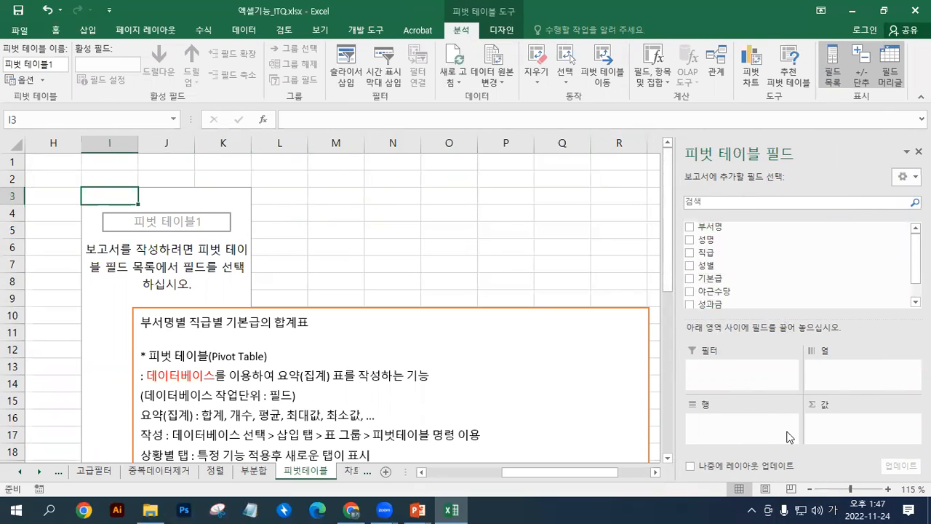
# Step: Delete the indented line about 요약(집계) 정보 from the notes text box, including its empty line
pyautogui.scroll(-4, 501, 417)
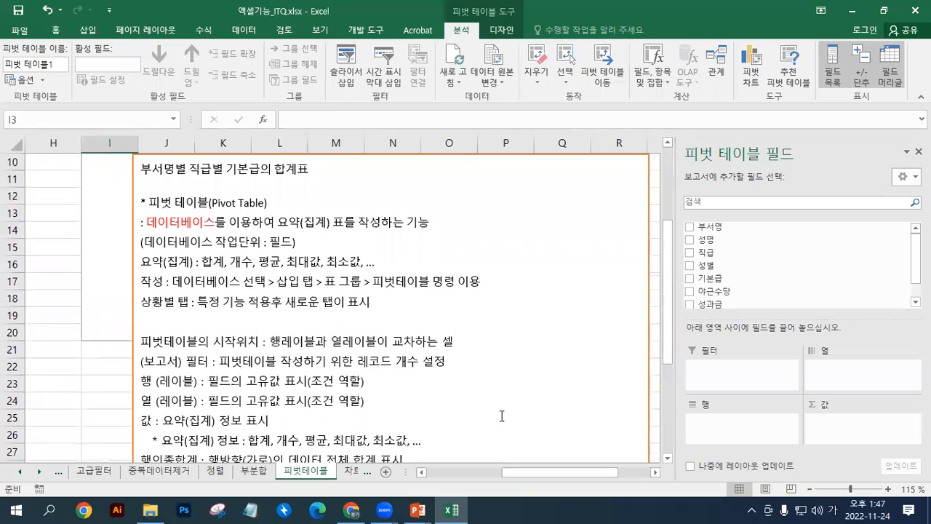
pyautogui.click(434, 391)
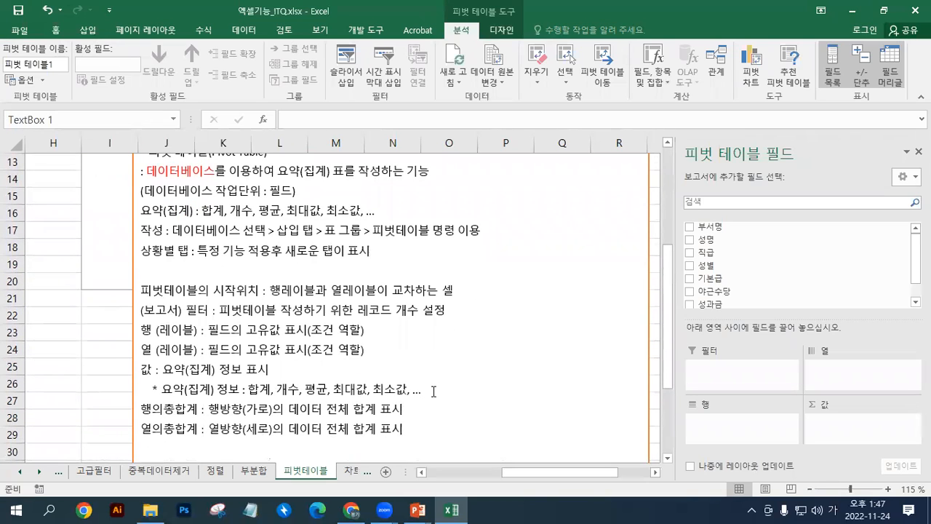
pyautogui.moveTo(433, 392); pyautogui.dragTo(88, 390)
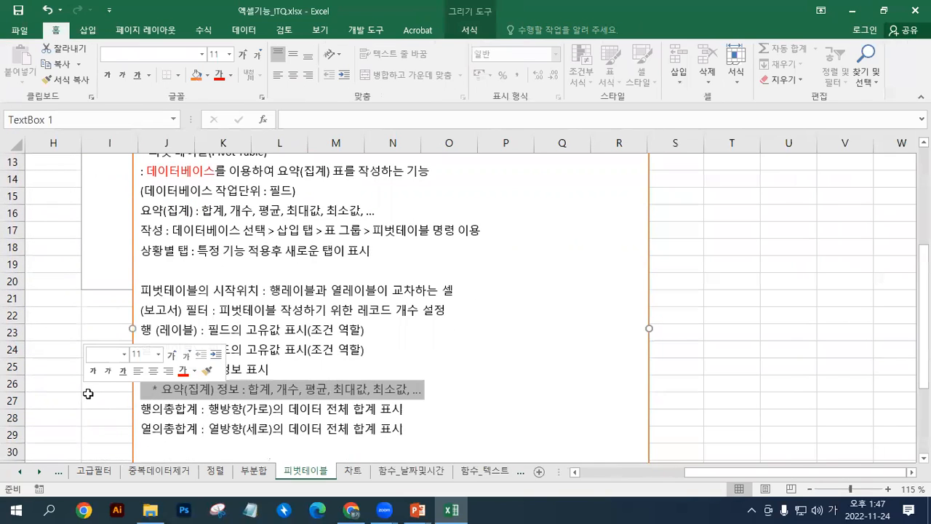
pyautogui.press('Delete')
pyautogui.press('Delete')
# Step: Move the notes lines from 피벗테이블의 시작위치 through 열의종합계 to directly below the title 부서명별 직급별 기본급의 합계표
pyautogui.moveTo(408, 420); pyautogui.dragTo(68, 296)
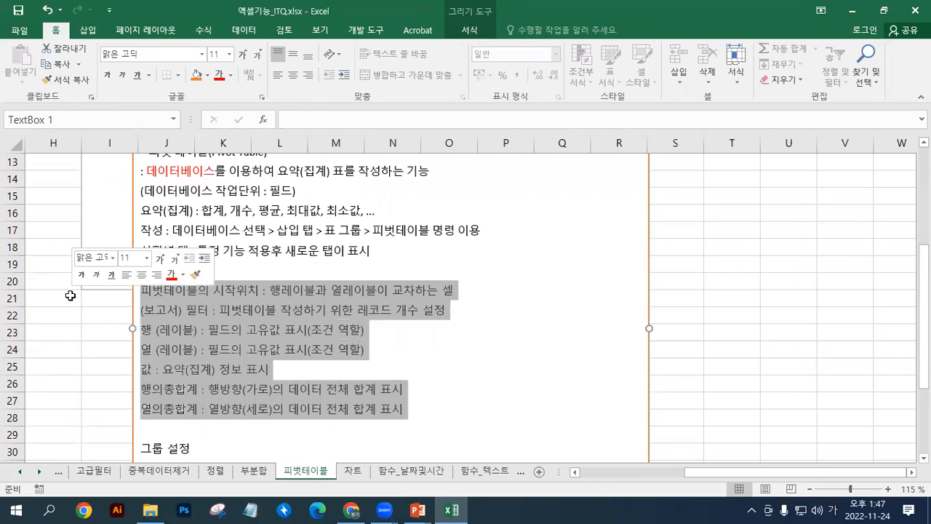
pyautogui.press('Delete')
pyautogui.scroll(3, 242, 369)
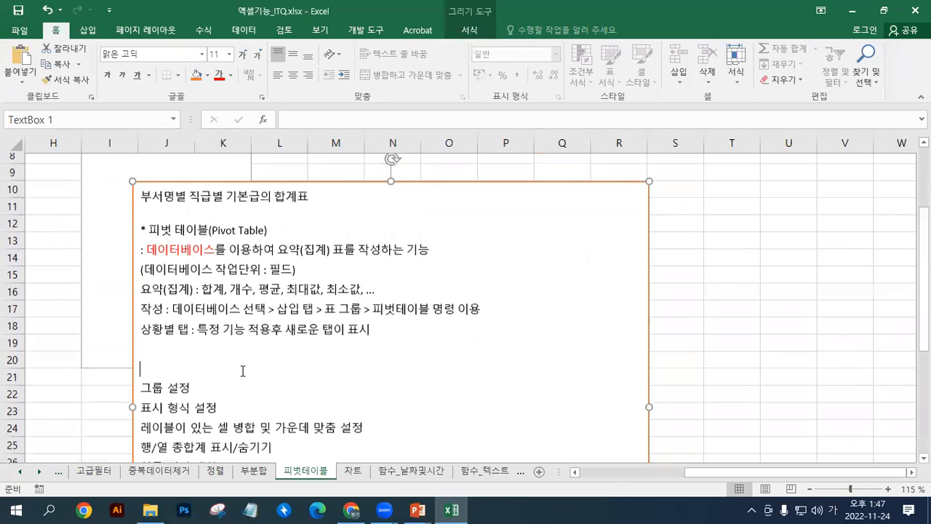
pyautogui.click(175, 290)
pyautogui.write('피벗테이블의 시작위치 : 행레이블과 열레이블이 교차하는 셀 (보고서) 필터 : 피벗테이블 작성하기 위한 레코드 개수 설정 행 (레이블) : 필드의 고유값 표시(조건 역할) 열 (레이블) : 필드의 고유값 표시(조건 역할) 값 : 요약(집계) 정보 표시 행의종합계 : 행방향(가로)의 데이터 전체 합계 표시 열의종합계 : 열방향(세로)의 데이터 전체 합계 표시')
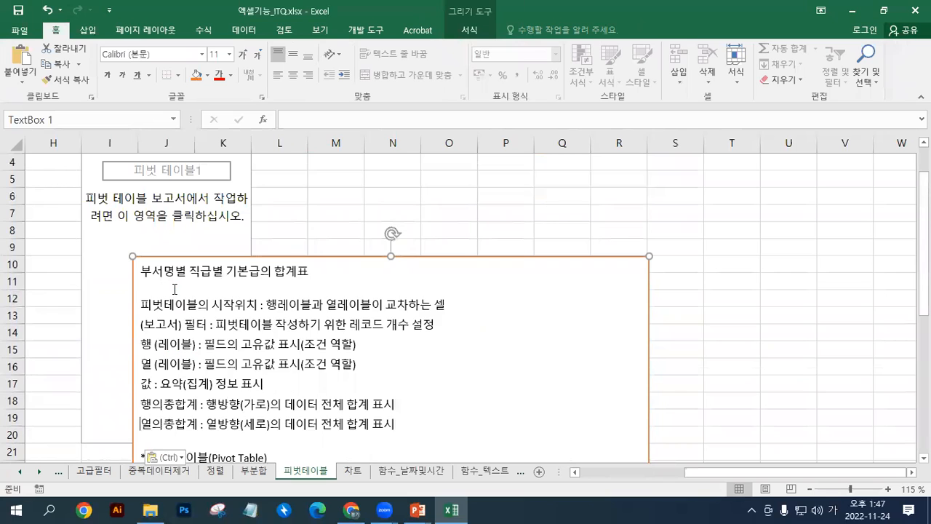
pyautogui.scroll(1, 211, 230)
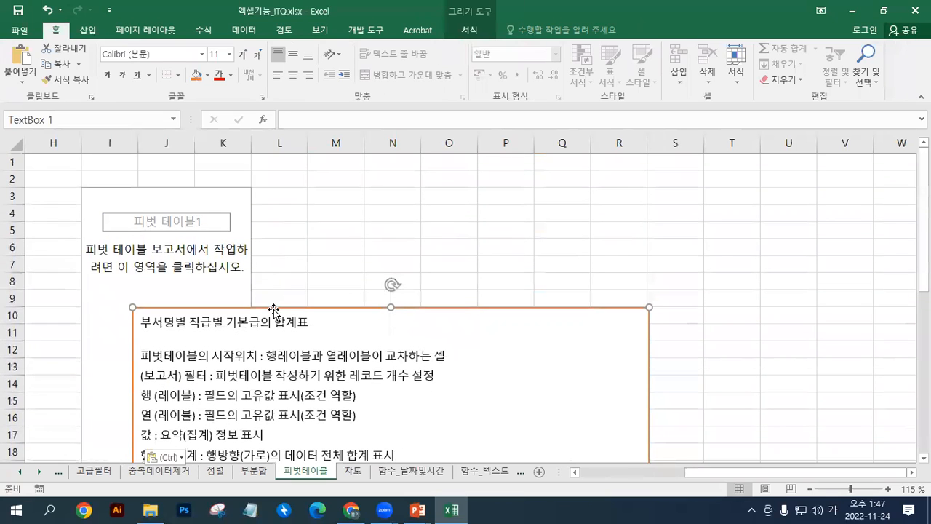
# Step: Move the notes text box up so that it starts at row 8, and reselect the pivot table at I3
pyautogui.click(123, 204)
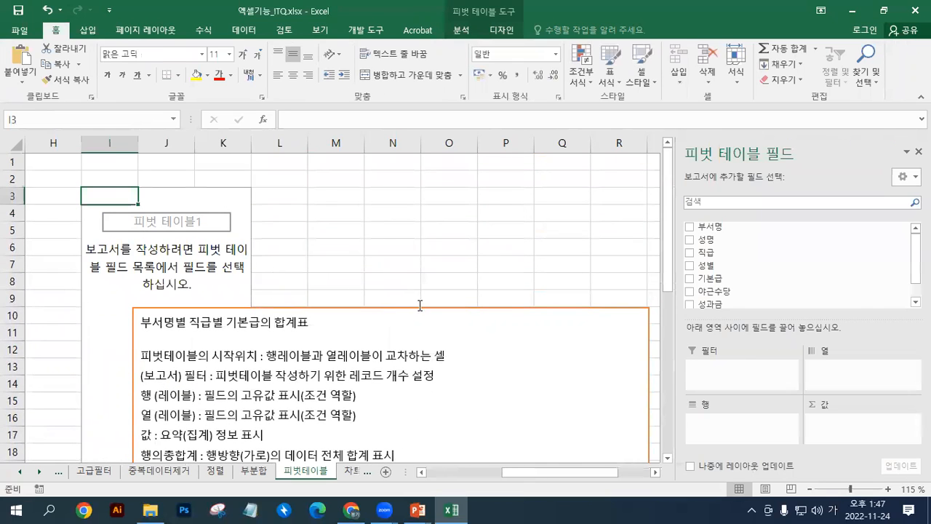
pyautogui.moveTo(404, 307); pyautogui.dragTo(355, 284)
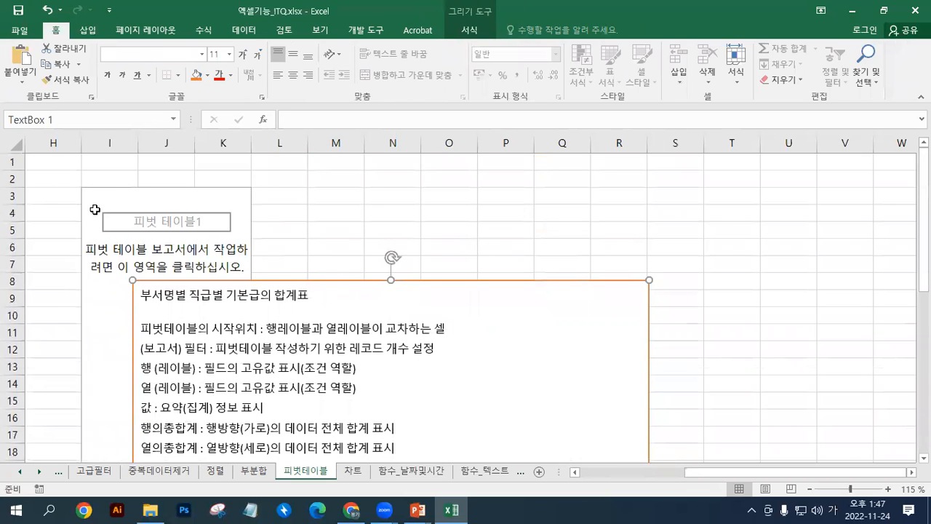
pyautogui.click(98, 196)
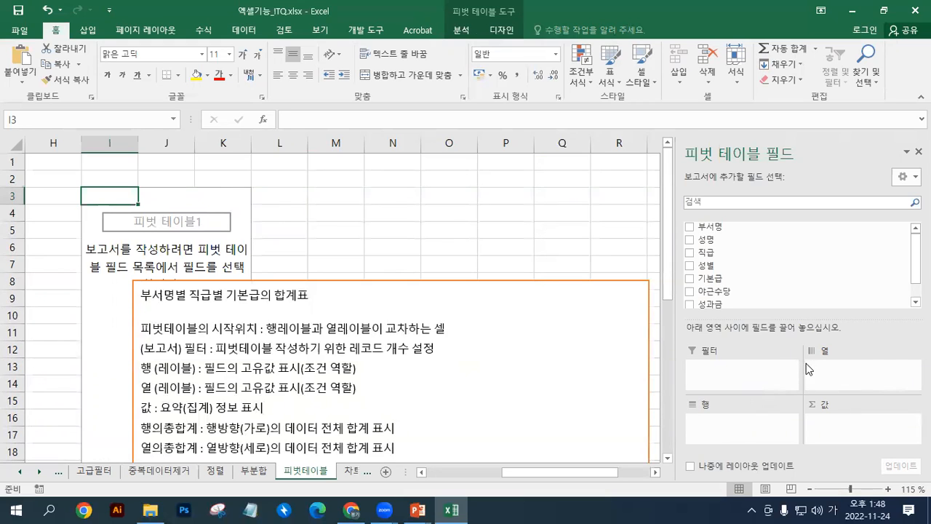
# Step: Compare the fields in the pivot table field list with the column headers of the source data in row 3
pyautogui.scroll(-3, 359, 354)
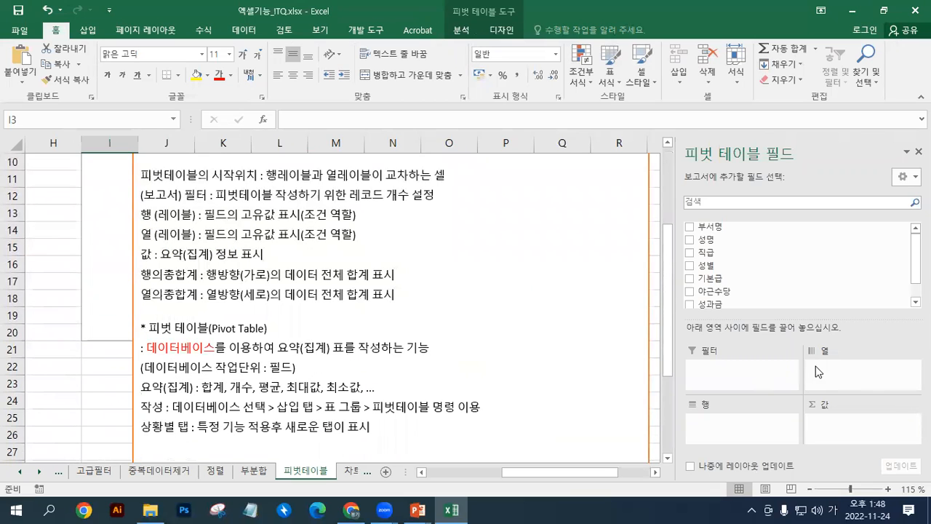
pyautogui.scroll(2, 821, 371)
pyautogui.scroll(-1, 833, 370)
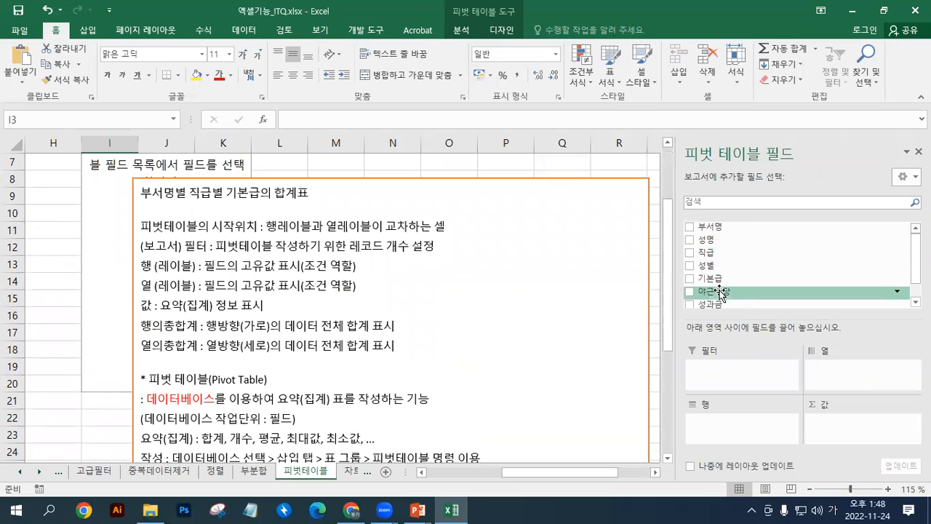
pyautogui.scroll(-1, 717, 299)
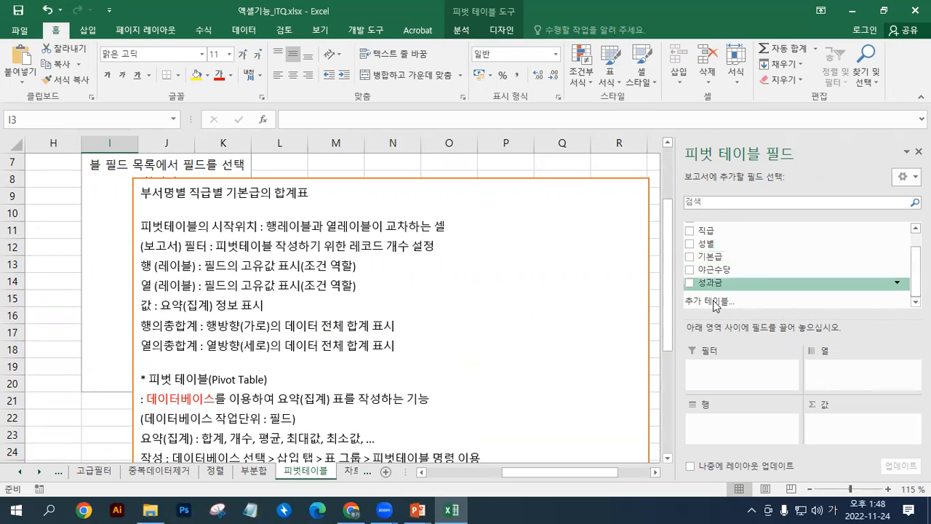
pyautogui.click(491, 469)
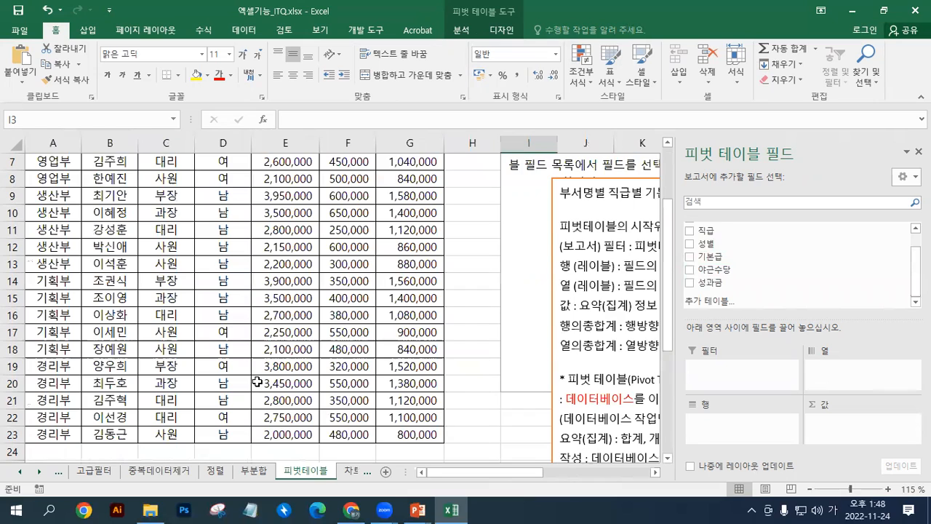
pyautogui.scroll(2, 257, 381)
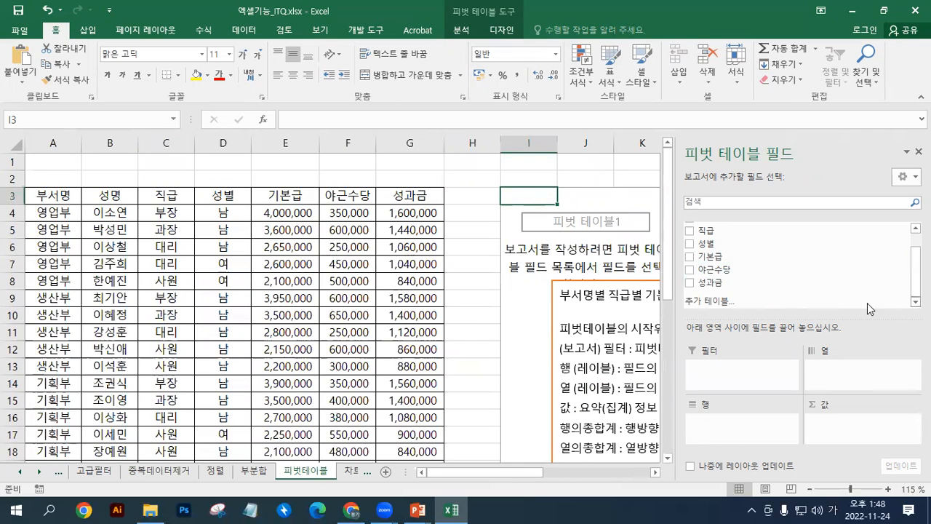
pyautogui.scroll(1, 902, 270)
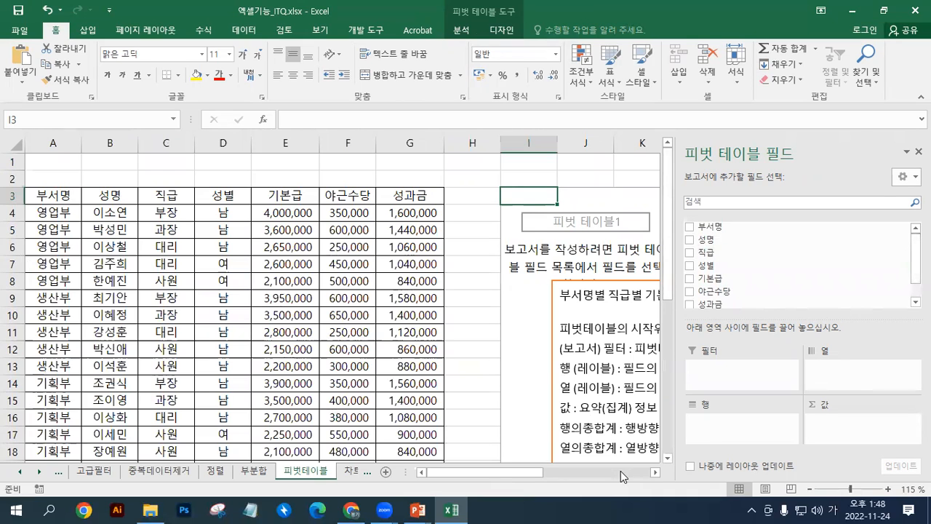
pyautogui.click(655, 472)
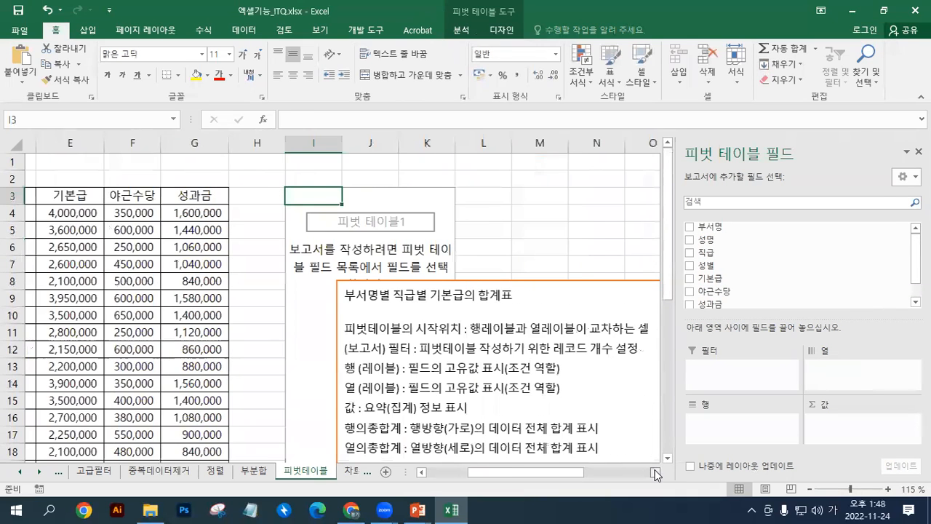
pyautogui.click(654, 473)
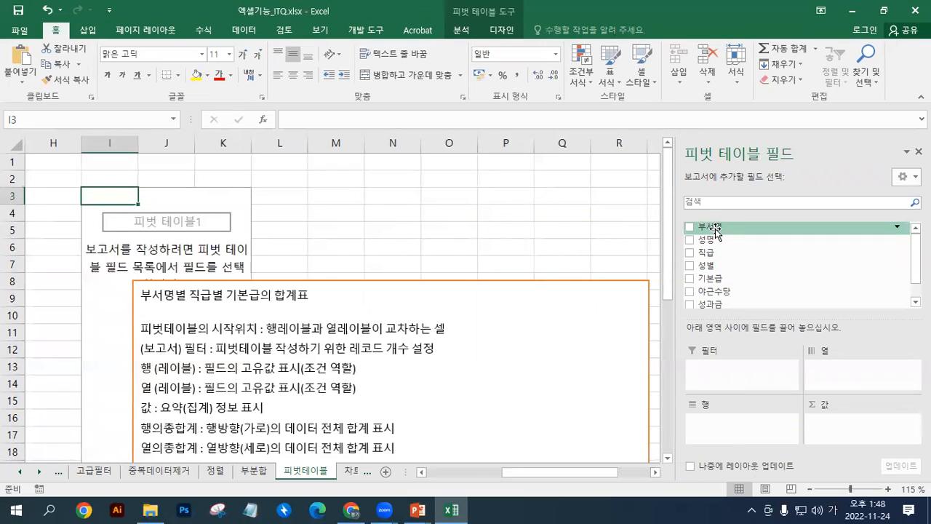
# Step: Add the 부서명 field to the pivot table's rows and compare its labels with the department column of the source data
pyautogui.moveTo(715, 230); pyautogui.dragTo(730, 431)
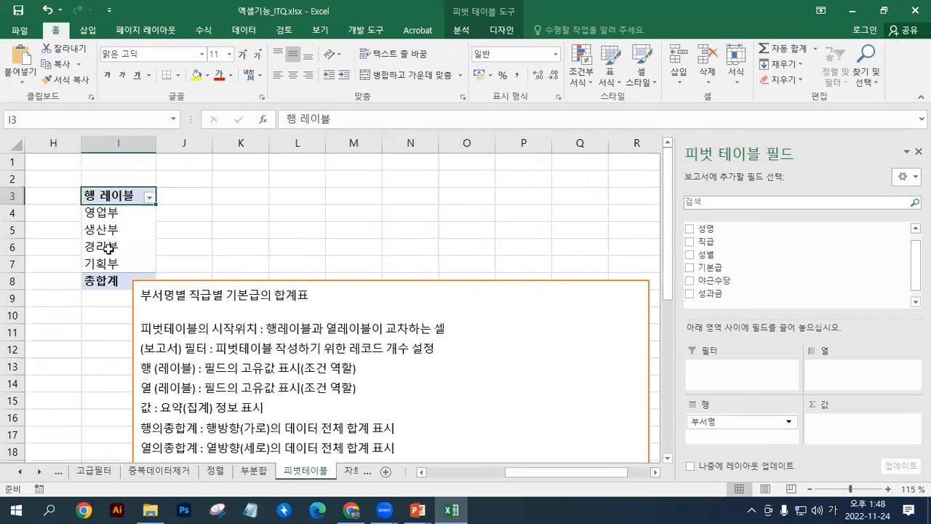
pyautogui.moveTo(541, 472); pyautogui.dragTo(444, 480)
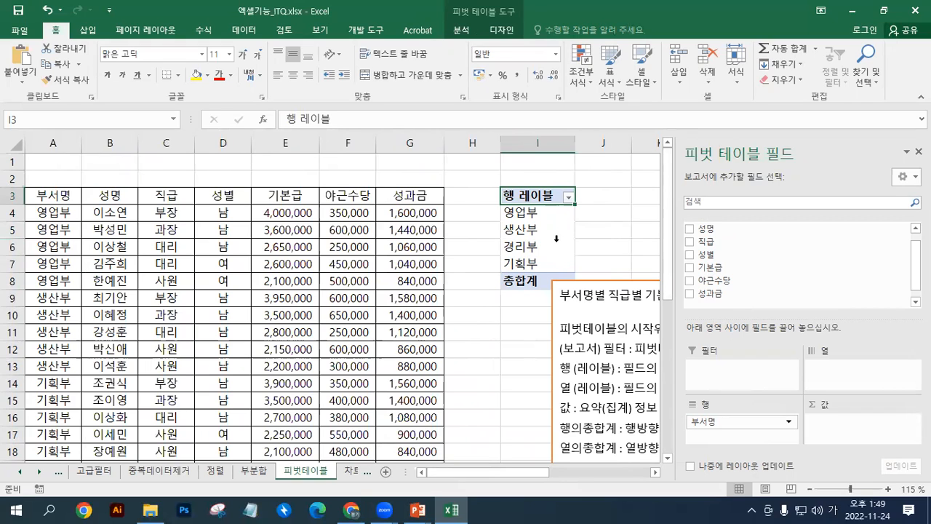
pyautogui.click(654, 472)
pyautogui.click(655, 472)
pyautogui.click(655, 472)
pyautogui.click(647, 473)
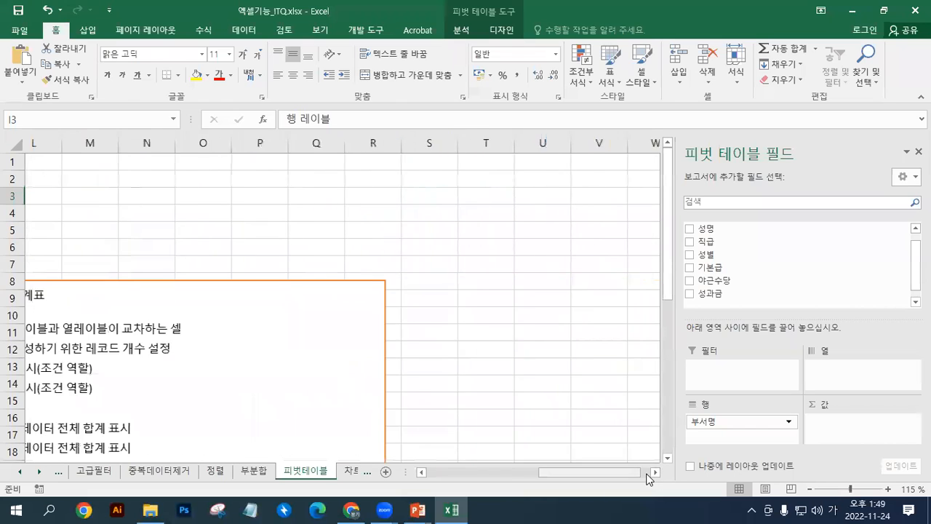
# Step: Add the 직급 field to the pivot table's columns and point out the row and column label cells
pyautogui.moveTo(576, 472); pyautogui.dragTo(481, 470)
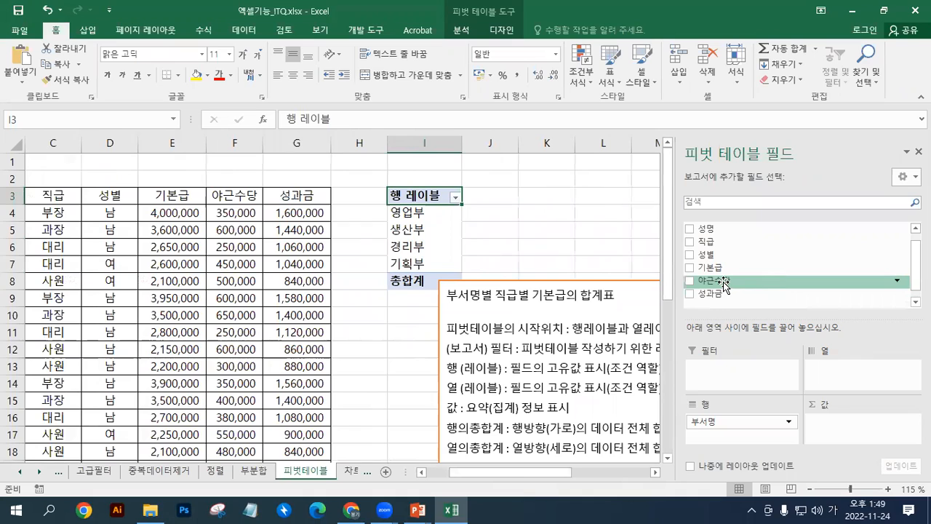
pyautogui.moveTo(706, 241); pyautogui.dragTo(832, 374)
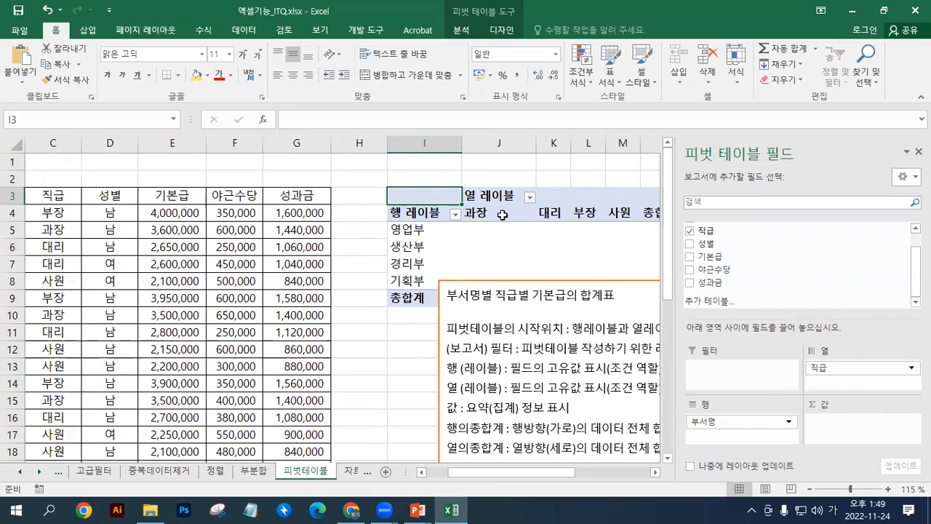
pyautogui.click(476, 195)
pyautogui.click(422, 212)
pyautogui.click(483, 200)
pyautogui.click(422, 213)
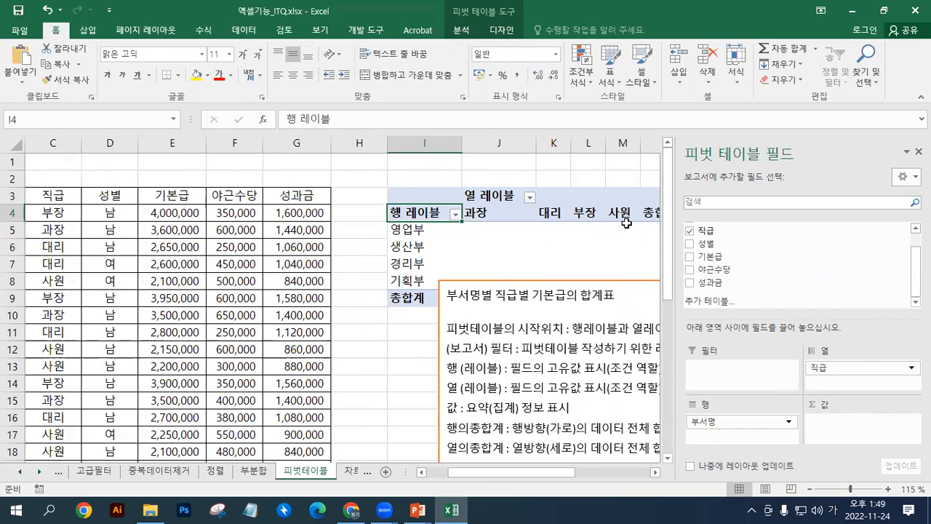
# Step: Add the 기본급 field to the pivot table's values as a sum
pyautogui.click(502, 231)
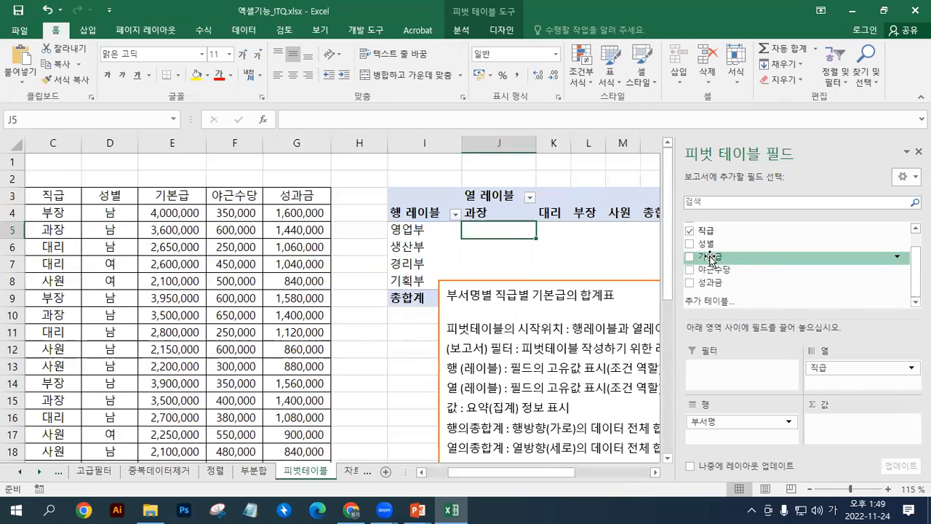
pyautogui.moveTo(710, 258); pyautogui.dragTo(836, 433)
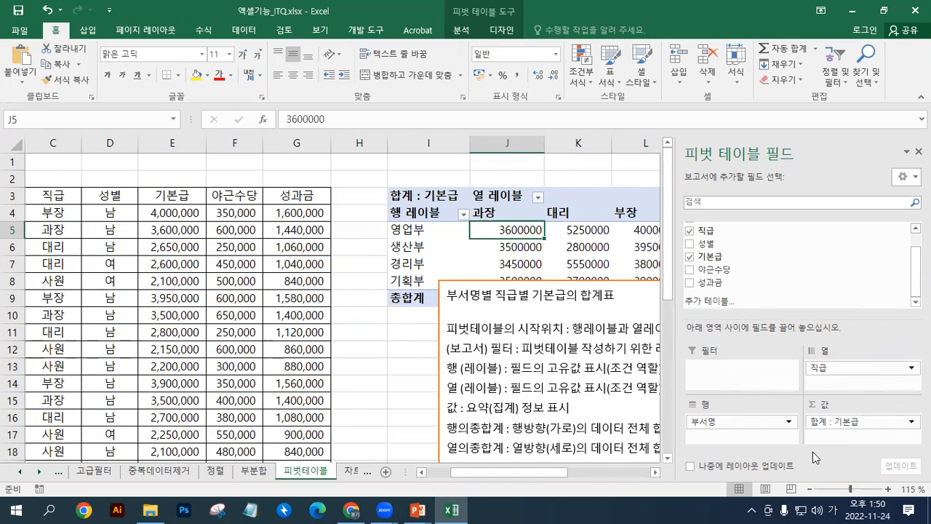
# Step: Move the notes text box down below the pivot table and reselect a pivot table cell
pyautogui.click(569, 275)
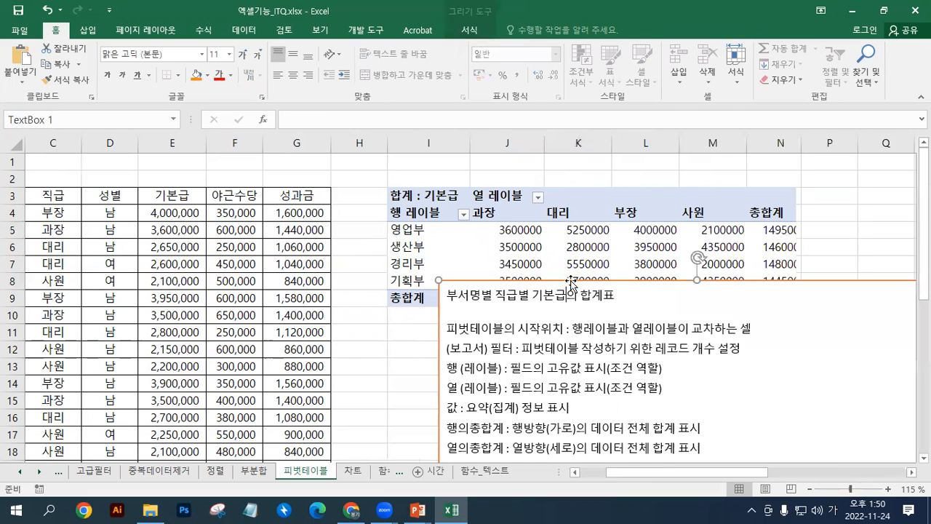
pyautogui.moveTo(567, 280); pyautogui.dragTo(551, 311)
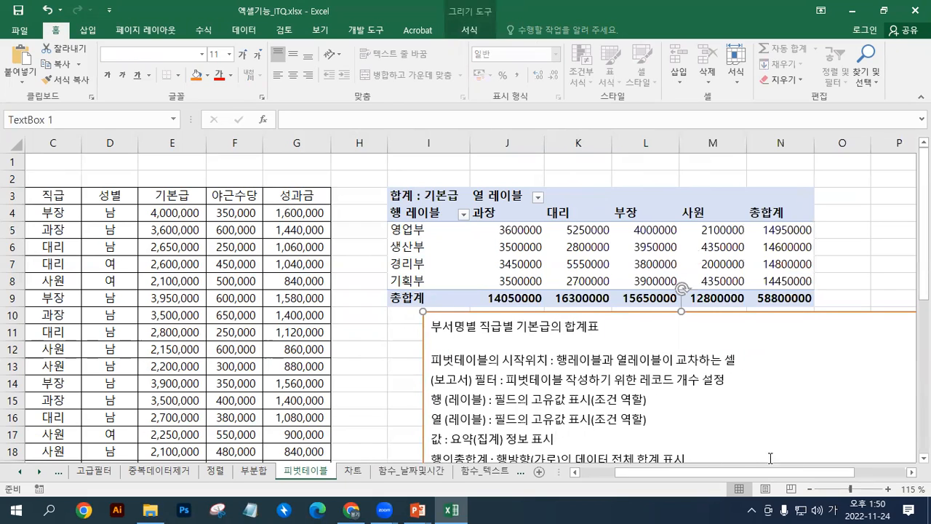
pyautogui.click(483, 226)
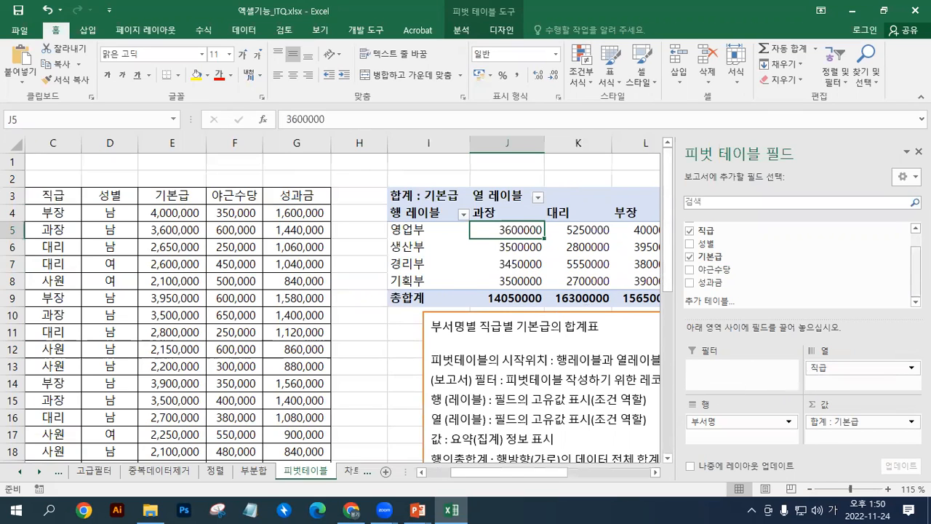
# Step: Add the 성별 field to the pivot table's filters and point out filter cell I1 and start cell I3
pyautogui.scroll(1, 902, 262)
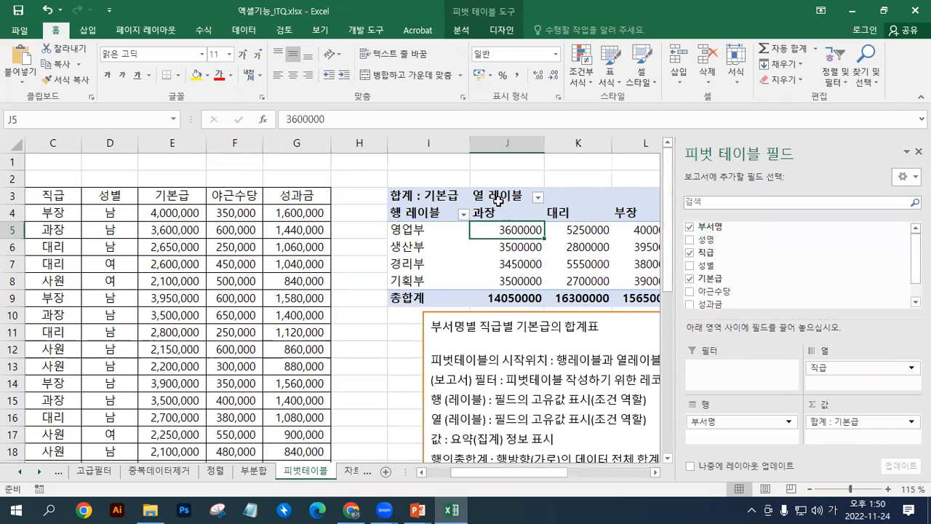
pyautogui.click(449, 194)
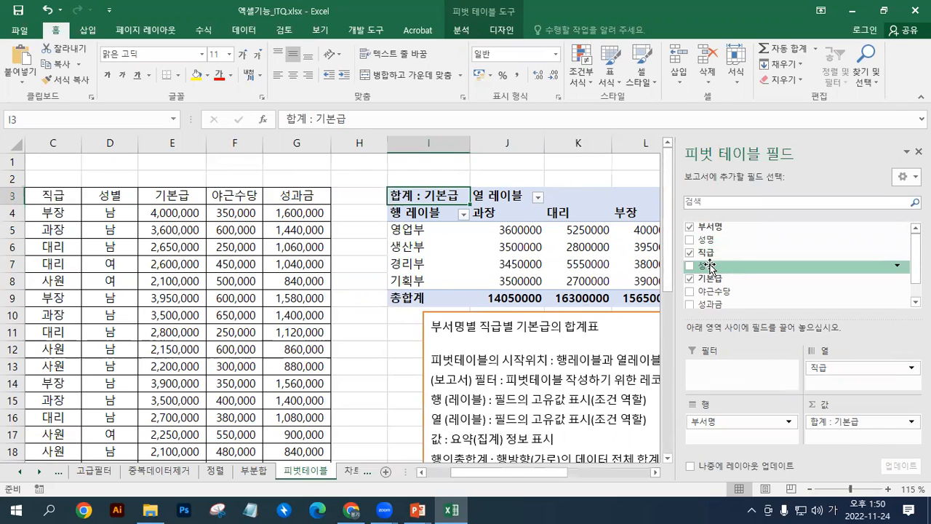
pyautogui.moveTo(710, 266); pyautogui.dragTo(723, 335)
pyautogui.moveTo(727, 368); pyautogui.dragTo(729, 370)
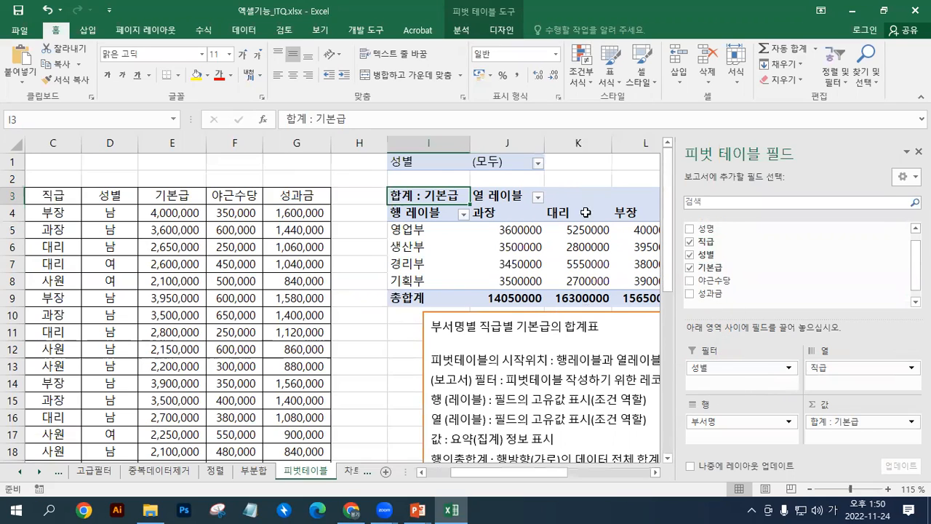
pyautogui.click(451, 165)
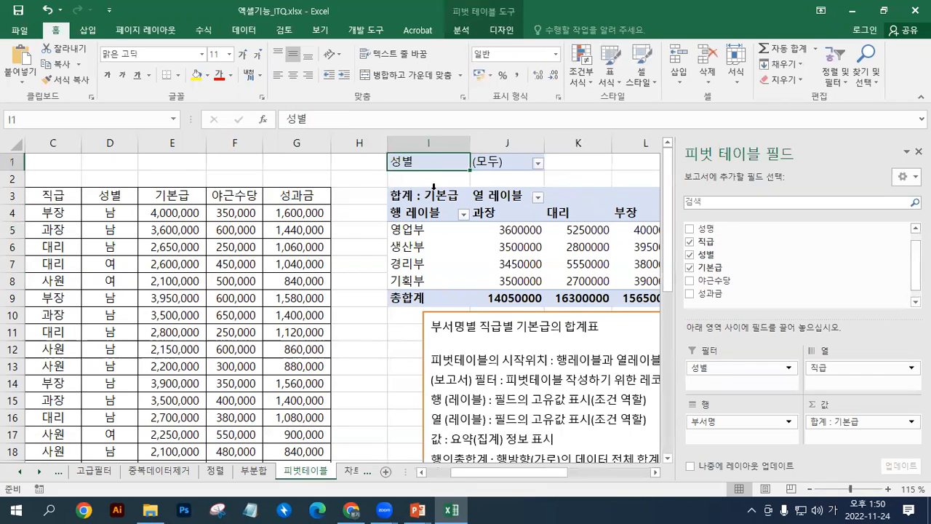
pyautogui.click(431, 195)
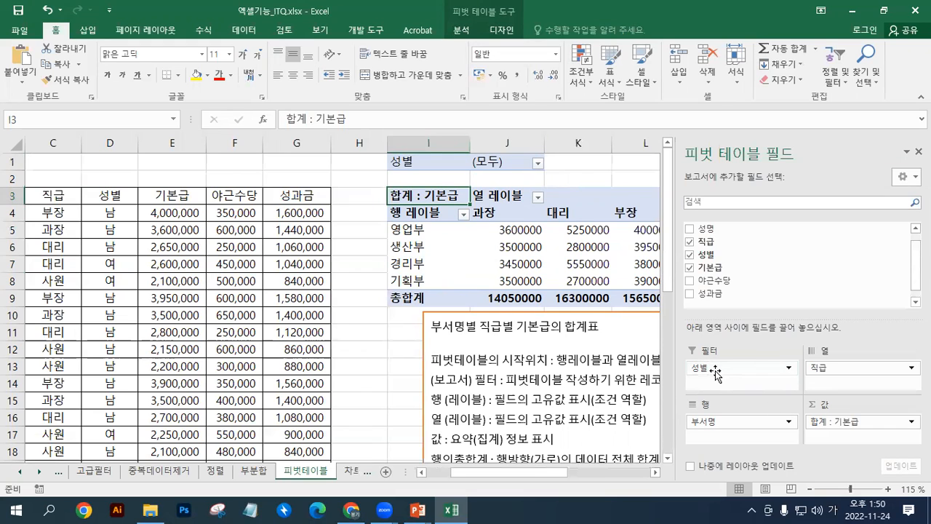
# Step: Remove the 성별 field from the pivot table's filters, point out the blank row above the table, and add the field back
pyautogui.moveTo(714, 370); pyautogui.dragTo(767, 267)
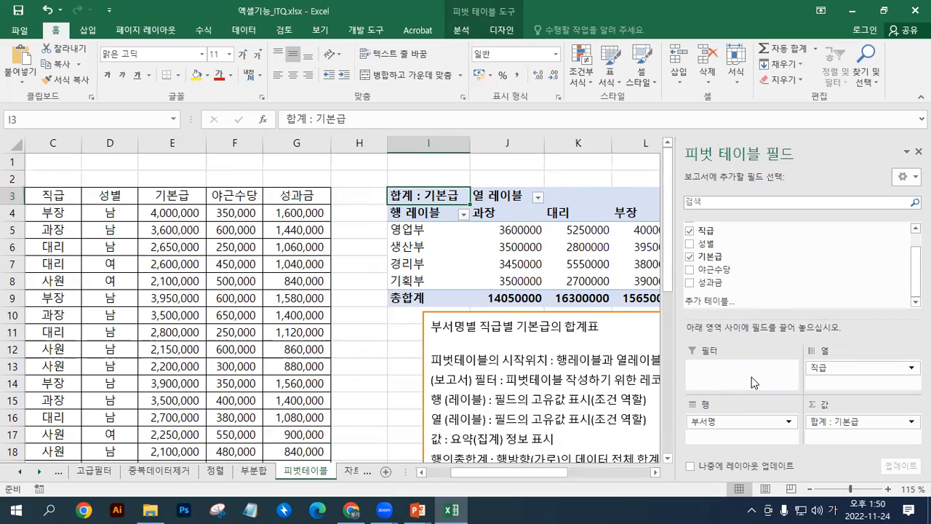
pyautogui.click(429, 177)
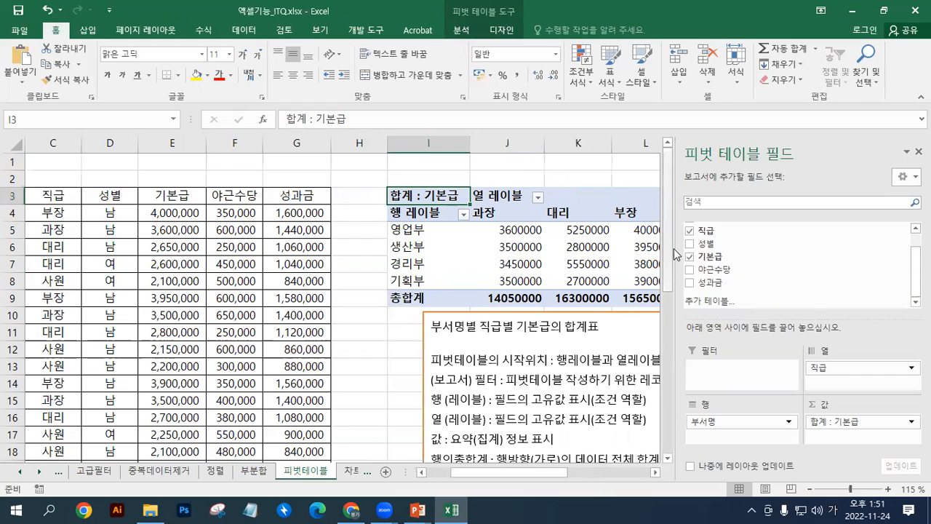
pyautogui.moveTo(702, 243); pyautogui.dragTo(713, 374)
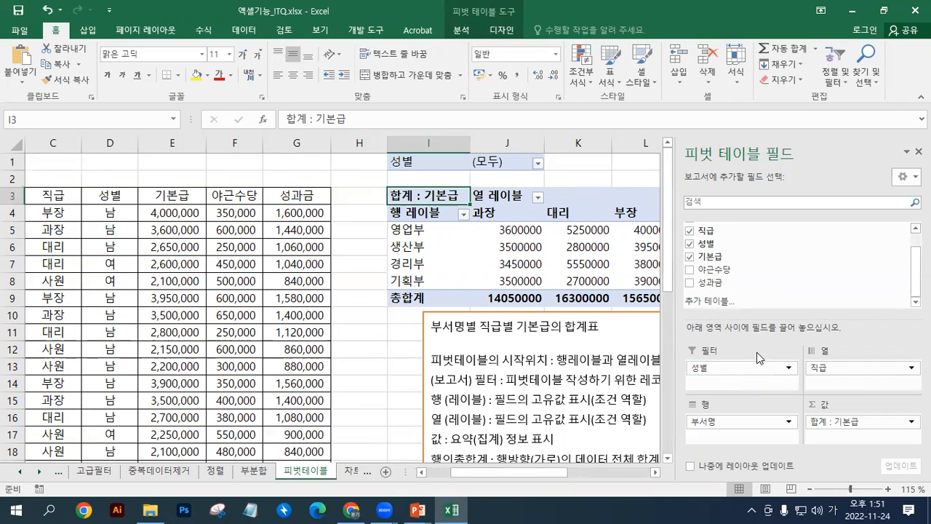
# Step: Highlight the 야근수당 values in F4:F23 of the source data
pyautogui.moveTo(228, 215); pyautogui.dragTo(235, 438)
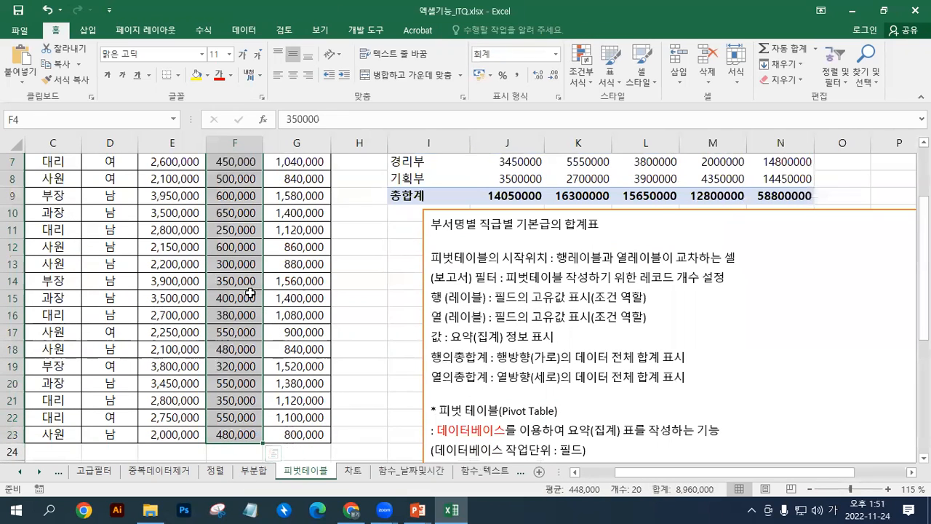
pyautogui.scroll(2, 250, 293)
pyautogui.moveTo(255, 232); pyautogui.dragTo(254, 241)
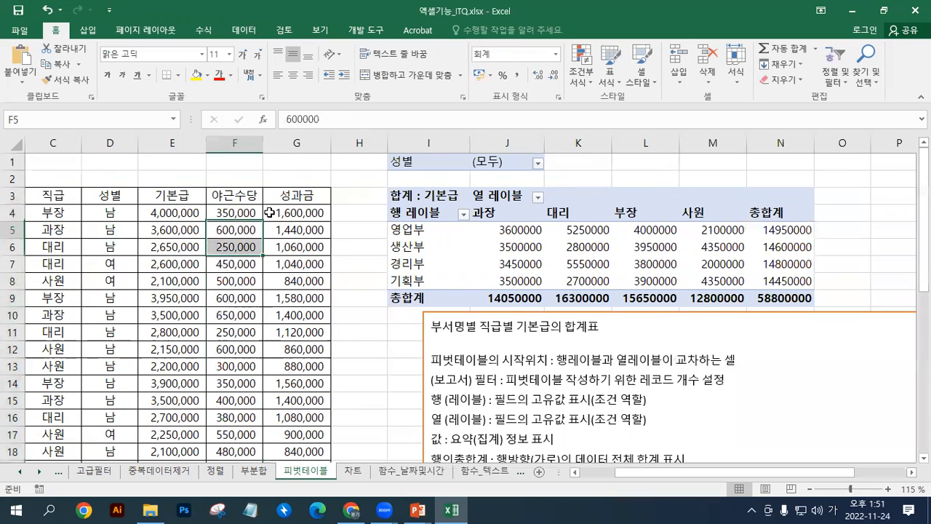
# Step: Filter the pivot table by 성별 to show only 남 and highlight the table from I3 to N9
pyautogui.click(440, 161)
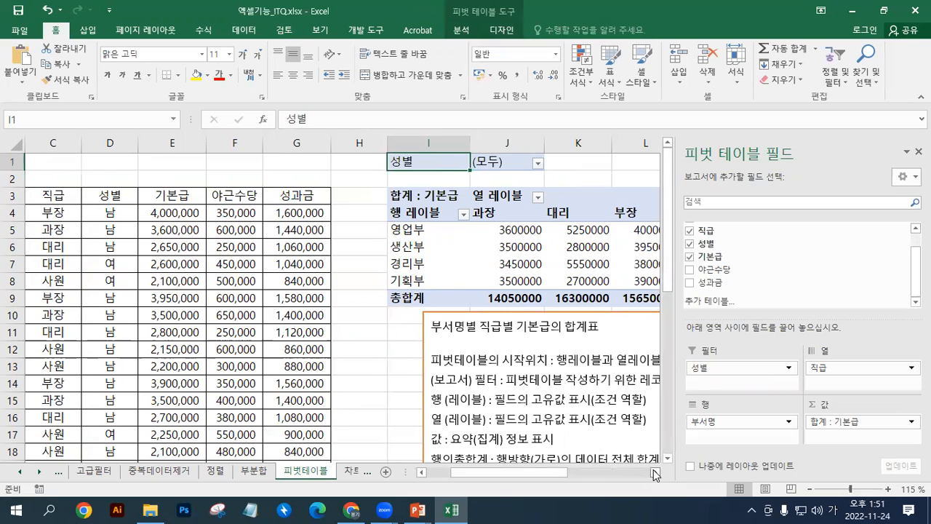
pyautogui.click(656, 473)
pyautogui.click(656, 472)
pyautogui.click(655, 473)
pyautogui.click(656, 473)
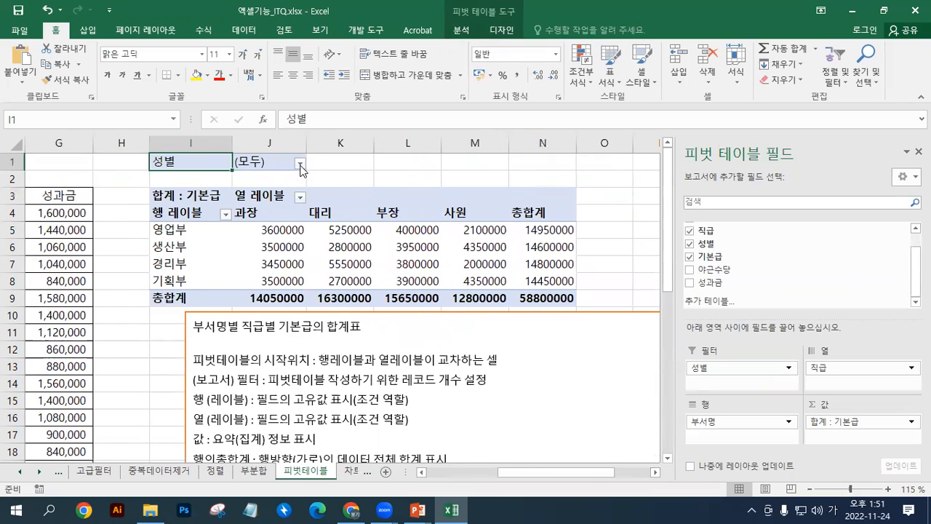
pyautogui.click(300, 165)
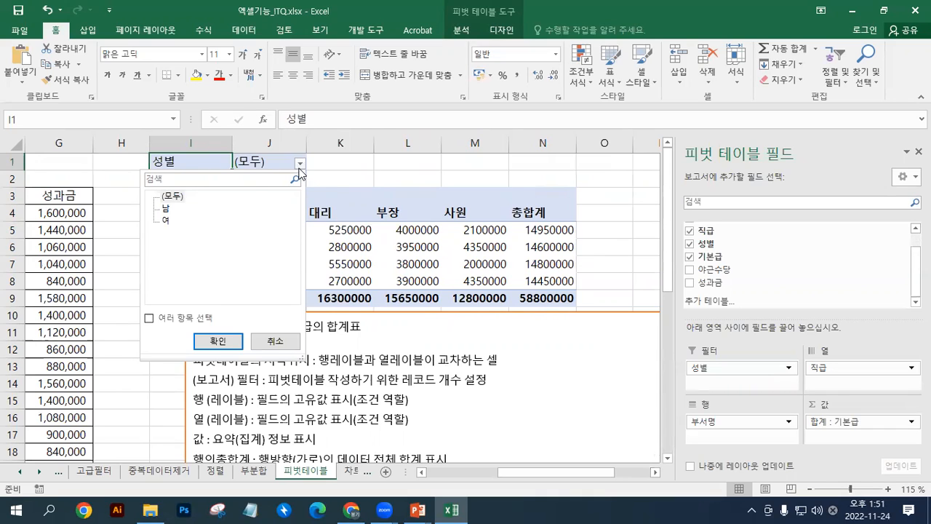
pyautogui.click(169, 209)
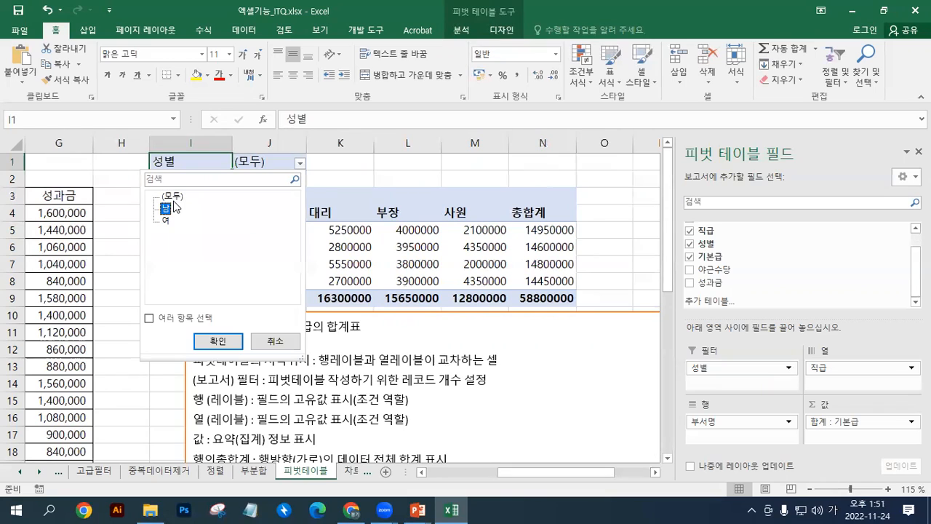
pyautogui.click(219, 342)
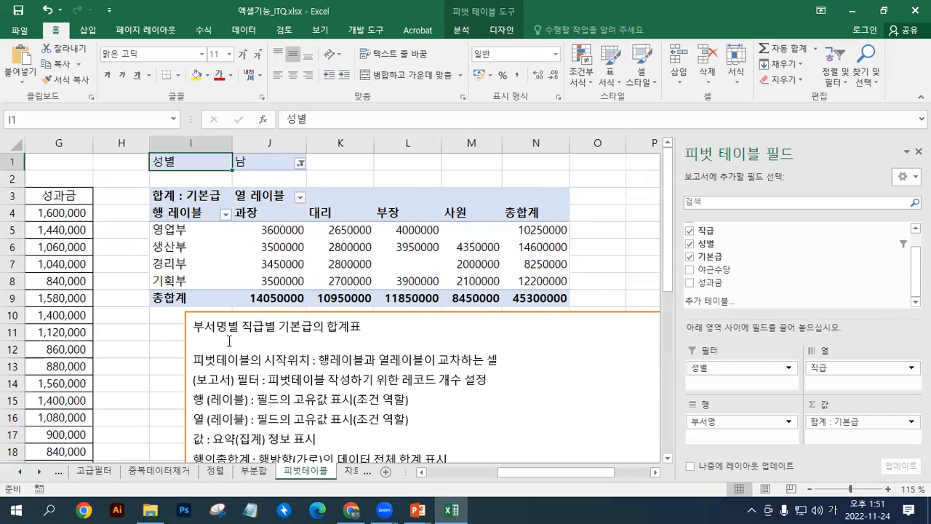
pyautogui.click(211, 195)
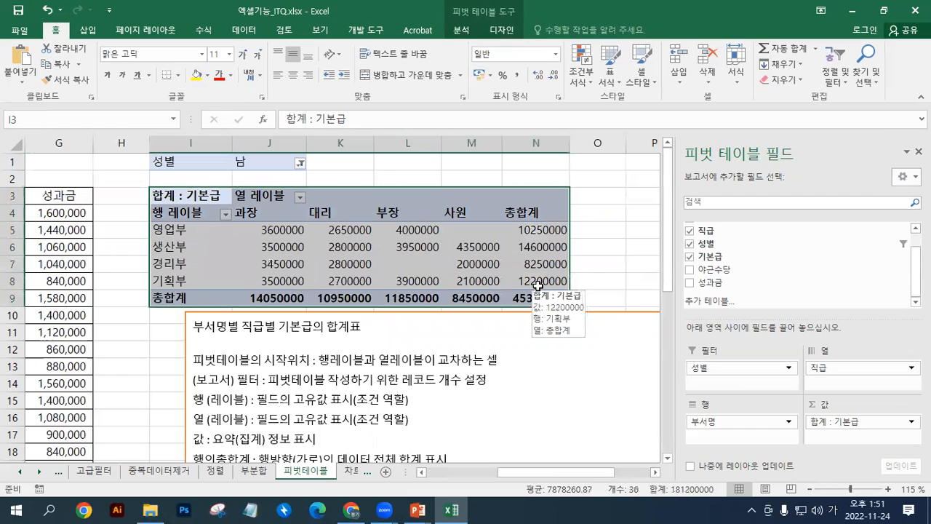
# Step: Change the 성별 filter to 여 and highlight the table from I3 to M8
pyautogui.click(300, 163)
pyautogui.click(166, 220)
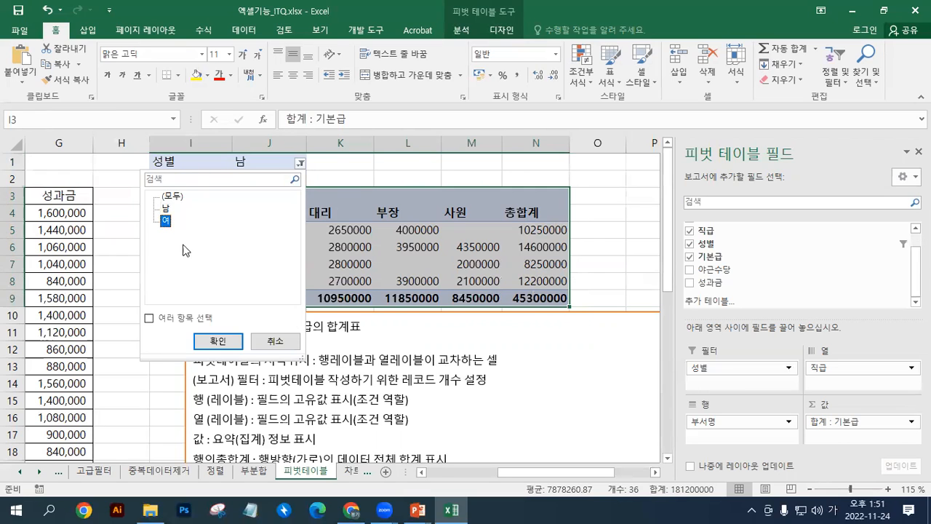
pyautogui.click(218, 341)
pyautogui.moveTo(210, 198); pyautogui.dragTo(452, 285)
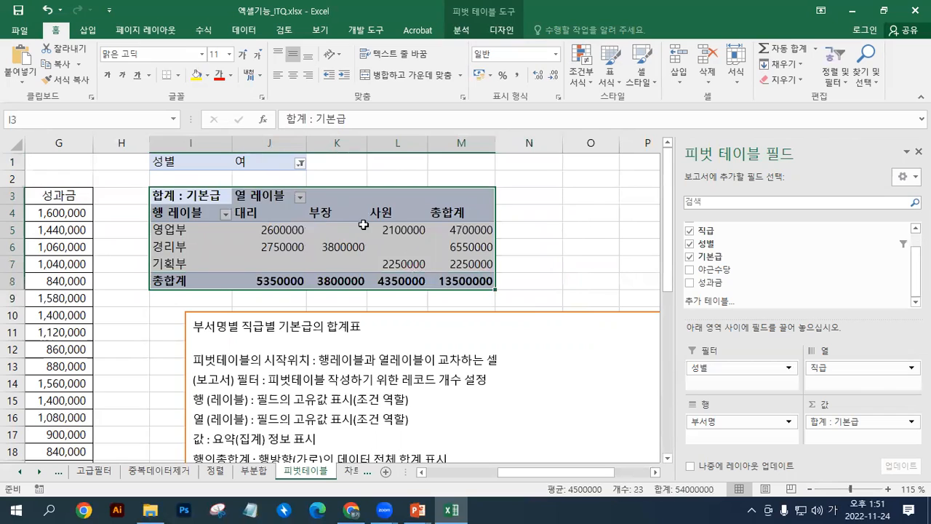
pyautogui.click(364, 228)
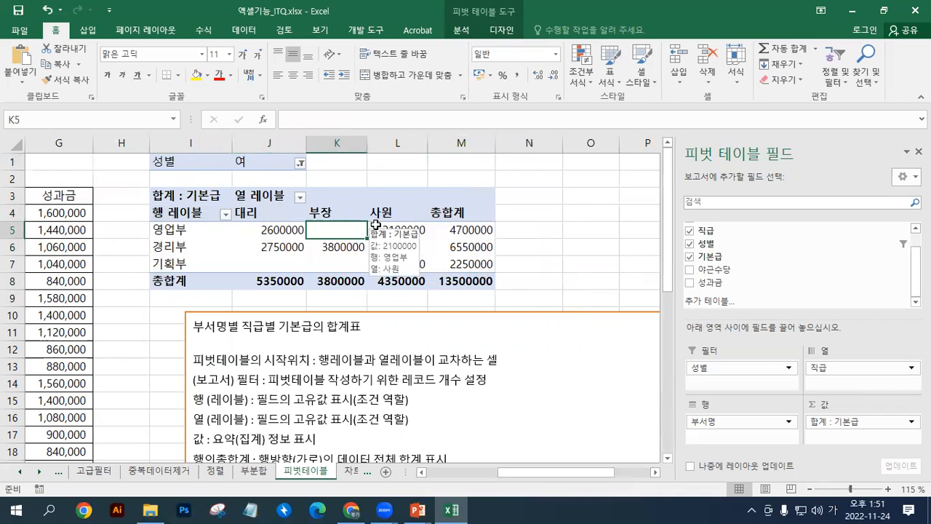
# Step: Reset the pivot table's 성별 filter to (모두) and look over the base salary totals
pyautogui.click(300, 162)
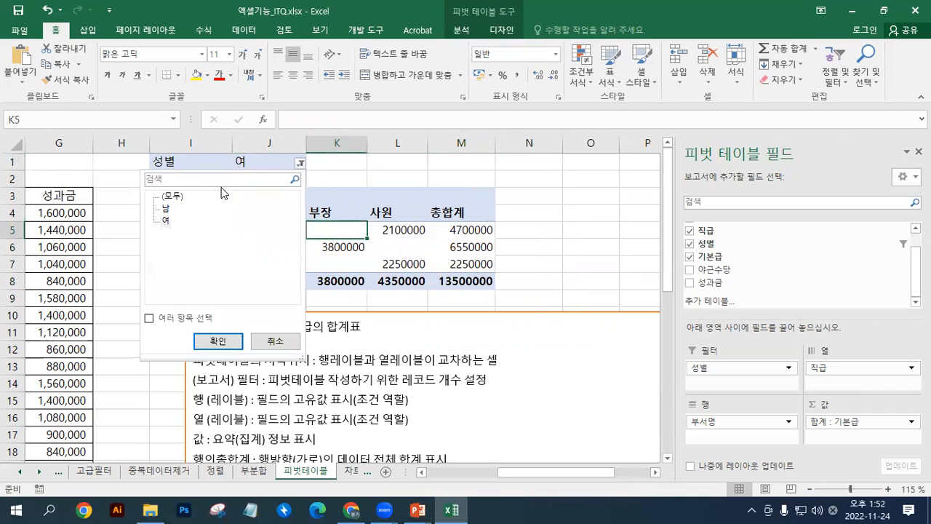
pyautogui.click(174, 197)
pyautogui.click(204, 339)
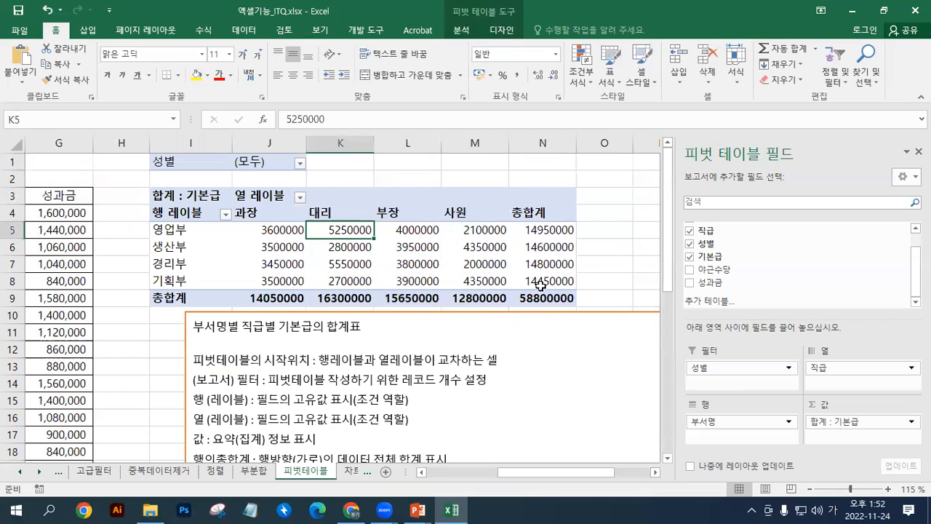
pyautogui.moveTo(319, 249)
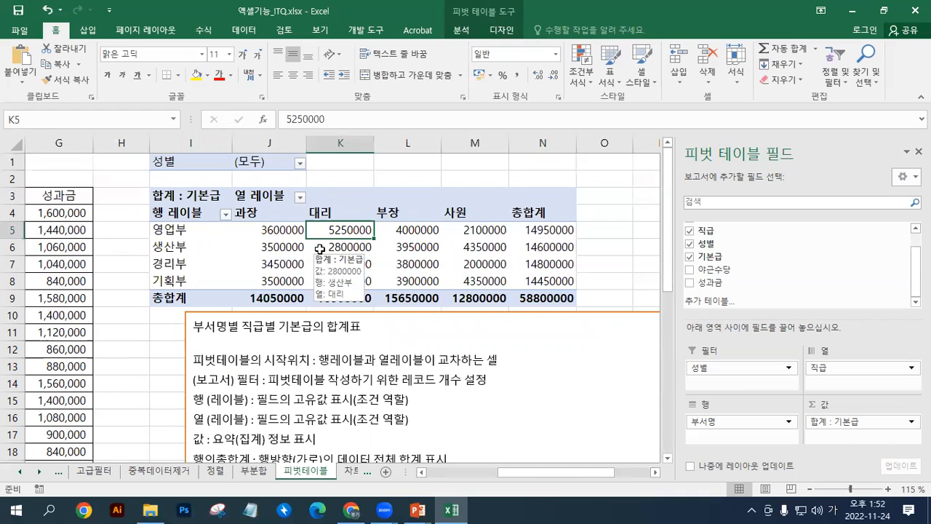
# Step: Select start cell I3, then take 성별 out of the filter area and put it back
pyautogui.click(193, 196)
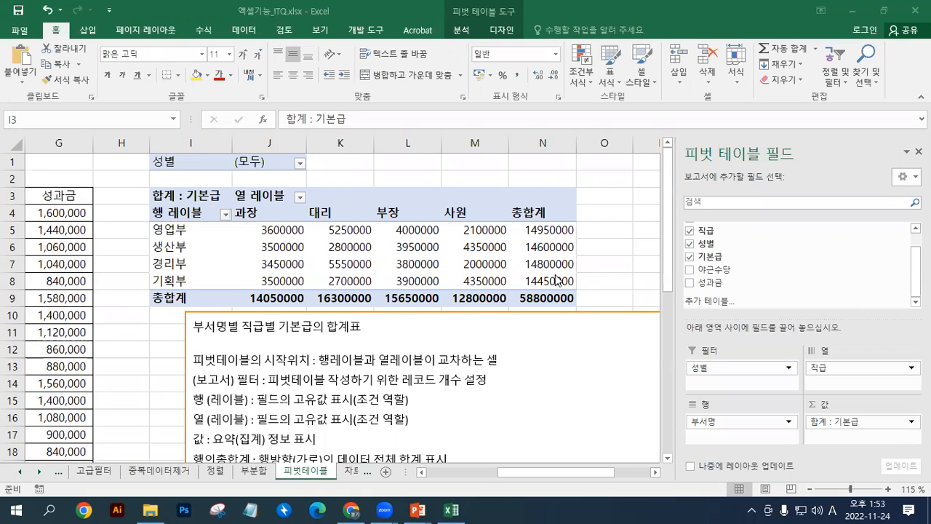
pyautogui.click(212, 197)
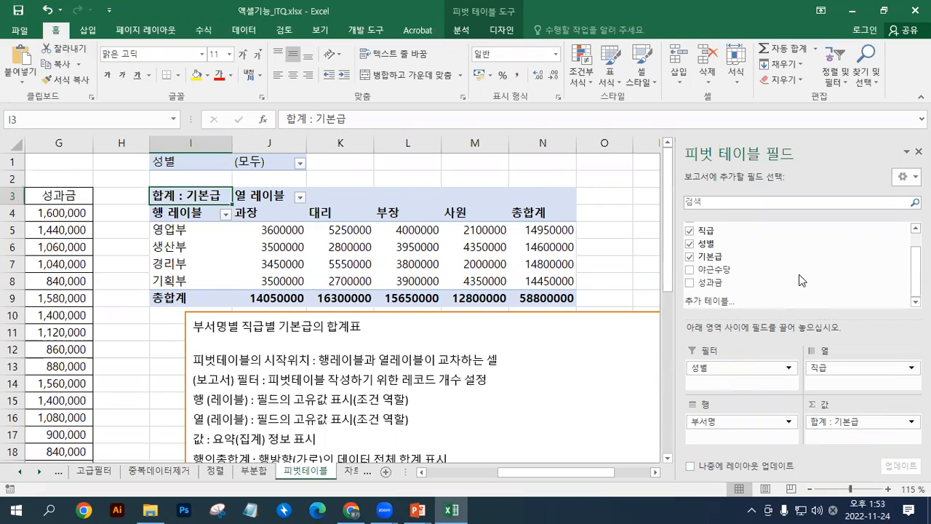
pyautogui.moveTo(742, 368); pyautogui.dragTo(800, 281)
pyautogui.moveTo(735, 245); pyautogui.dragTo(728, 369)
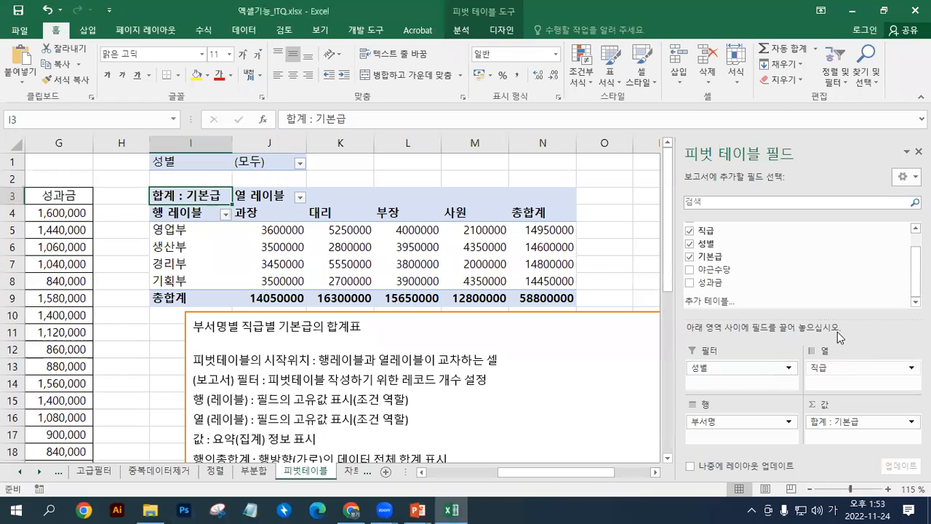
# Step: Swap the pivot layout by moving 직급 to the rows and 부서명 to the columns, shifting the notes text box aside
pyautogui.moveTo(836, 314); pyautogui.dragTo(833, 291)
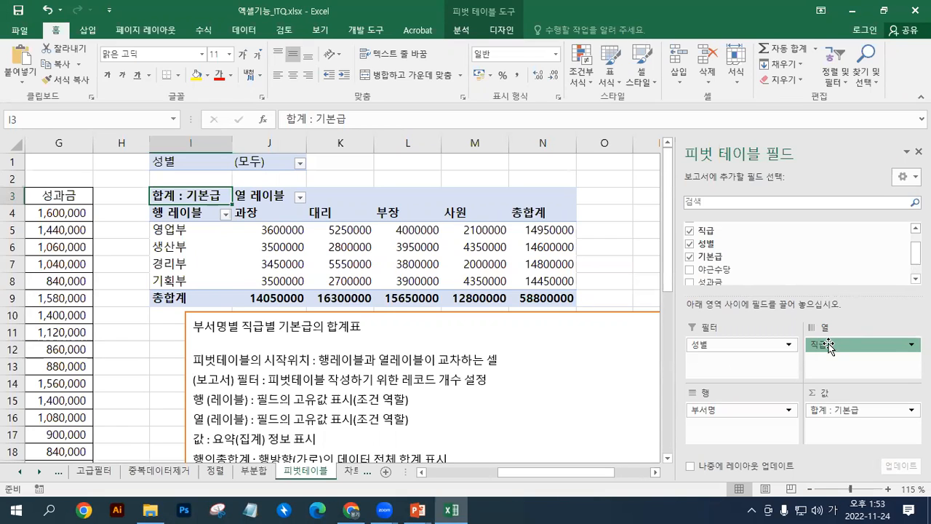
pyautogui.moveTo(829, 346); pyautogui.dragTo(748, 430)
pyautogui.moveTo(411, 311); pyautogui.dragTo(558, 303)
pyautogui.click(243, 264)
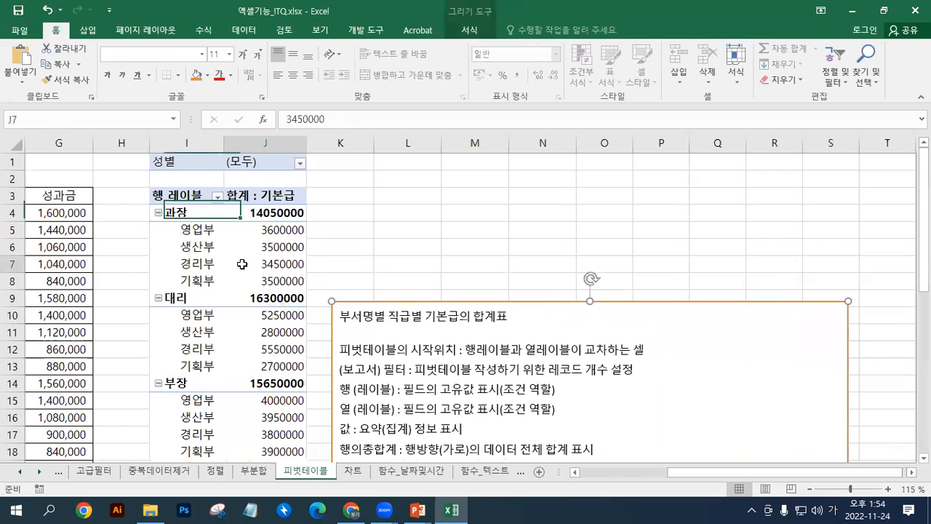
pyautogui.moveTo(746, 411); pyautogui.dragTo(850, 364)
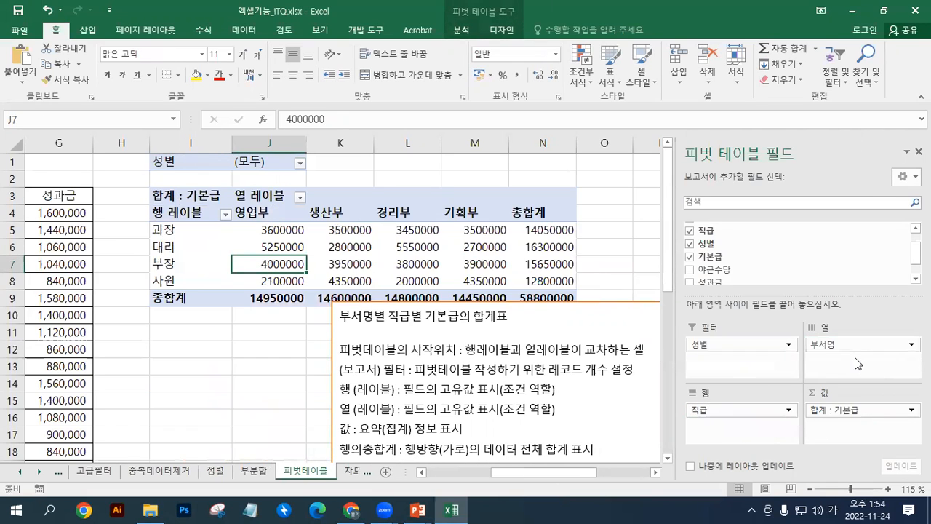
# Step: Review the notes on the pivot table's start position and compare the source data with the rearranged pivot table
pyautogui.moveTo(368, 349); pyautogui.dragTo(341, 350)
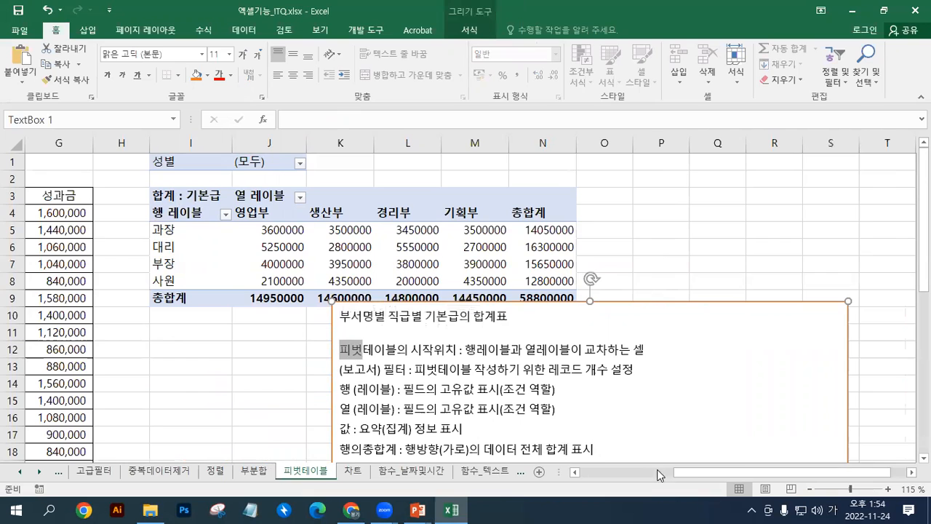
pyautogui.hscroll(-4, 632, 472)
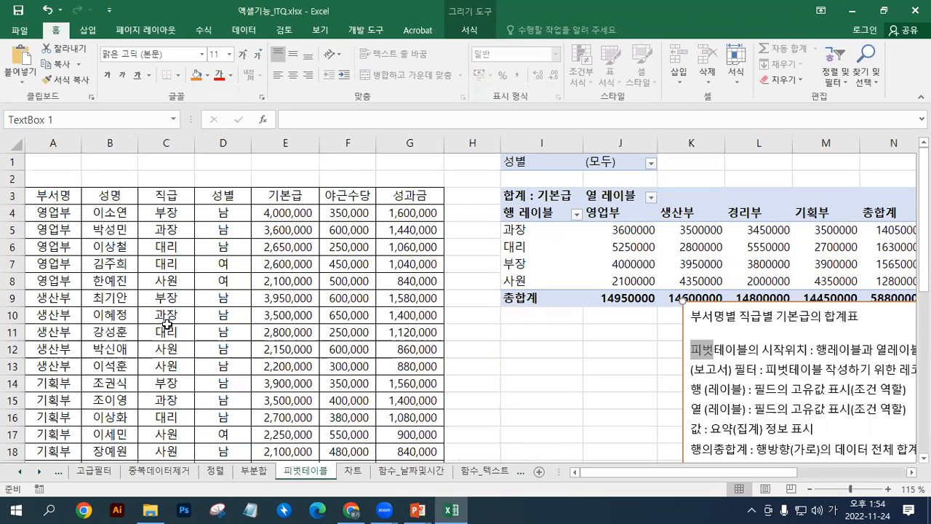
pyautogui.click(678, 261)
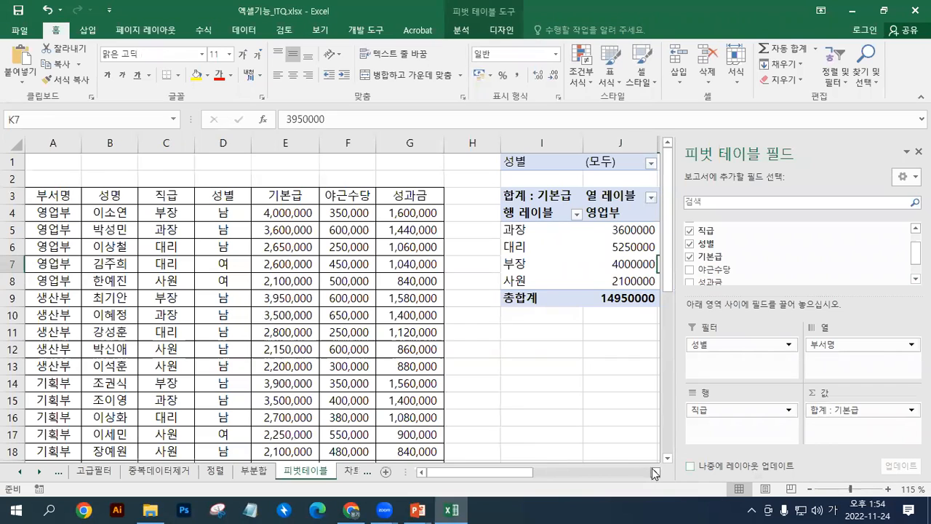
pyautogui.click(655, 472)
pyautogui.click(655, 473)
pyautogui.click(654, 472)
pyautogui.click(655, 473)
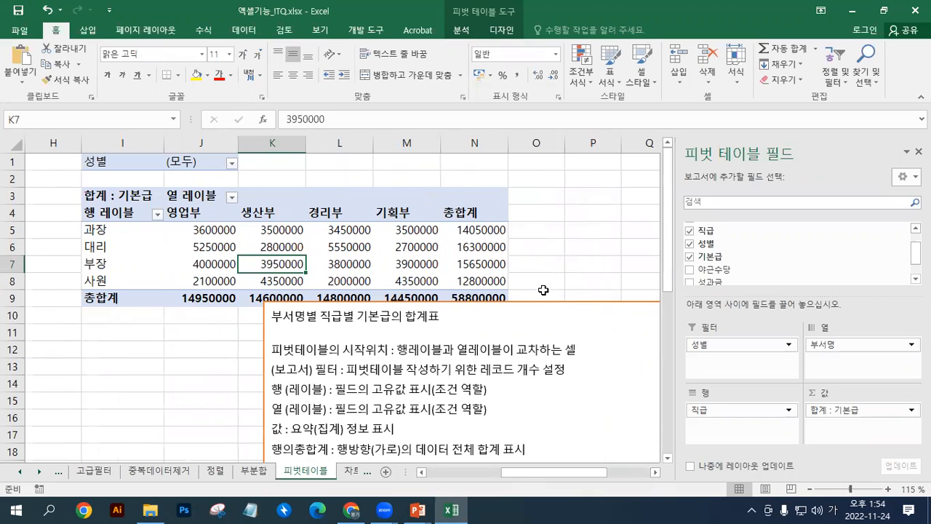
# Step: Move the notes text box down off the pivot table's grand total row and return to a pivot table cell
pyautogui.moveTo(532, 299); pyautogui.dragTo(531, 316)
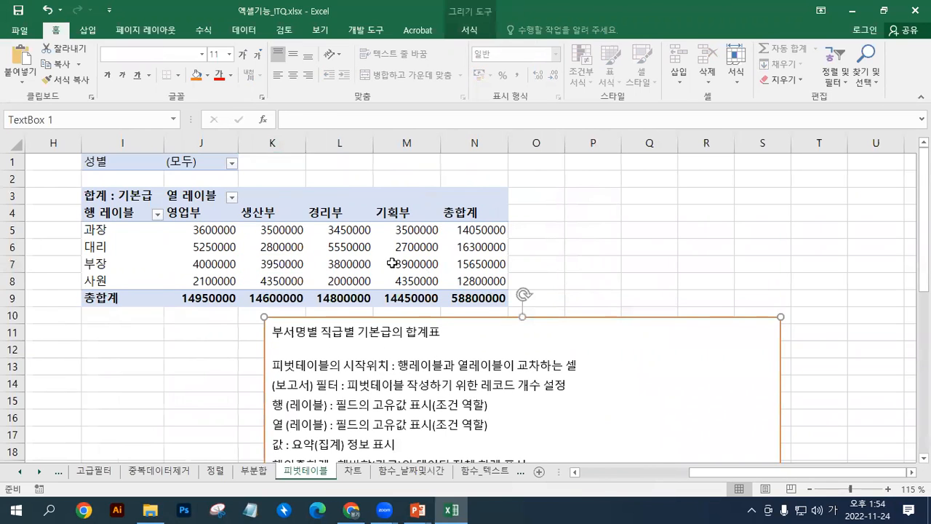
pyautogui.click(393, 266)
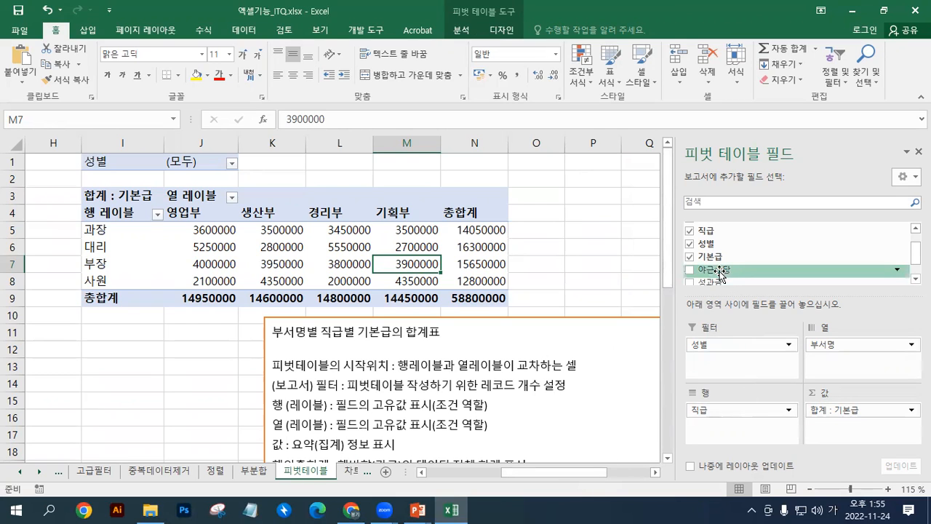
# Step: Try adding 야근수당 to the values area, then take it back out and select the value label in I3
pyautogui.moveTo(719, 271); pyautogui.dragTo(855, 429)
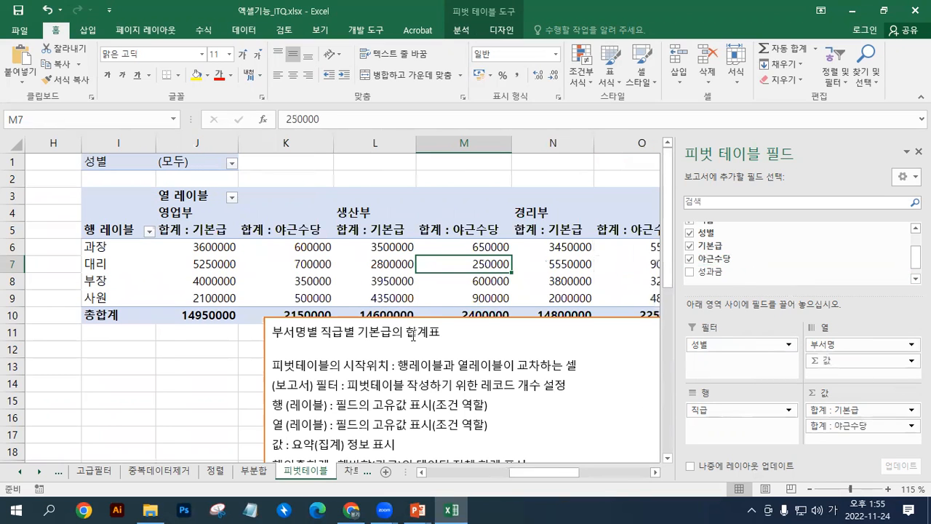
pyautogui.moveTo(530, 471)
pyautogui.mouseDown()
pyautogui.moveTo(487, 480)
pyautogui.moveTo(531, 472)
pyautogui.mouseUp()
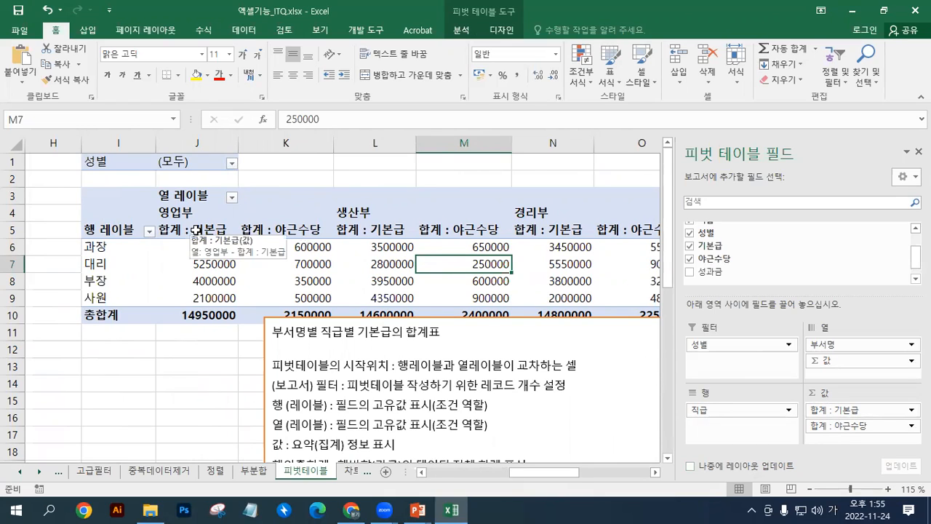
pyautogui.moveTo(838, 422); pyautogui.dragTo(836, 255)
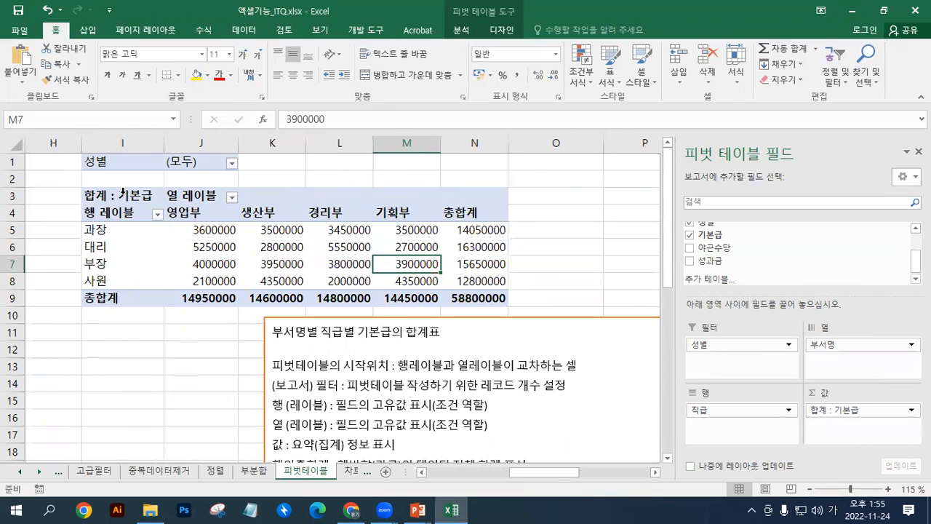
pyautogui.click(107, 195)
pyautogui.click(107, 195)
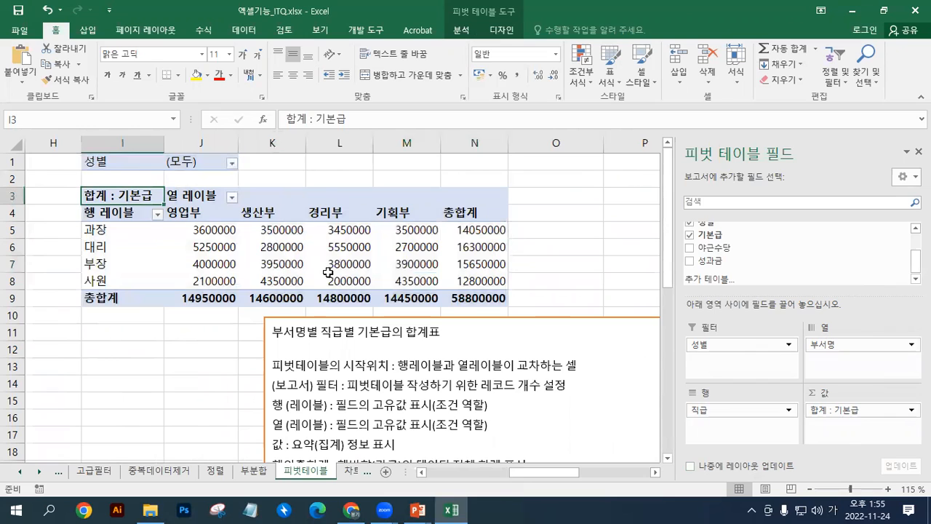
# Step: Add 야근수당 to the values area below 기본급 and highlight the two value headings under 영업부
pyautogui.moveTo(737, 267); pyautogui.dragTo(846, 432)
pyautogui.moveTo(218, 230); pyautogui.dragTo(309, 231)
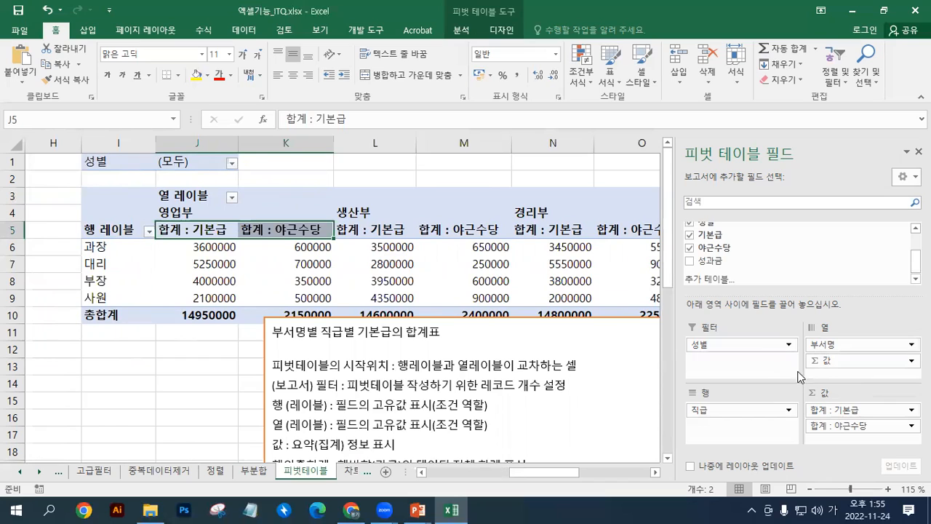
pyautogui.moveTo(829, 362)
pyautogui.mouseDown()
pyautogui.moveTo(763, 426)
pyautogui.moveTo(746, 429)
pyautogui.moveTo(744, 408)
pyautogui.moveTo(744, 438)
pyautogui.moveTo(826, 370)
pyautogui.mouseUp()
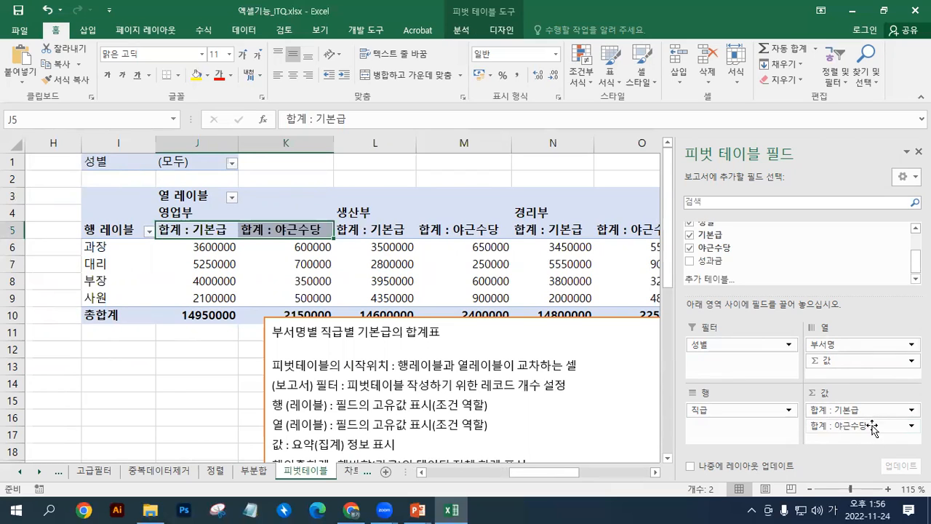
# Step: Go through the calculation types for the 야근수당 value field and summarise it by 평균
pyautogui.click(910, 425)
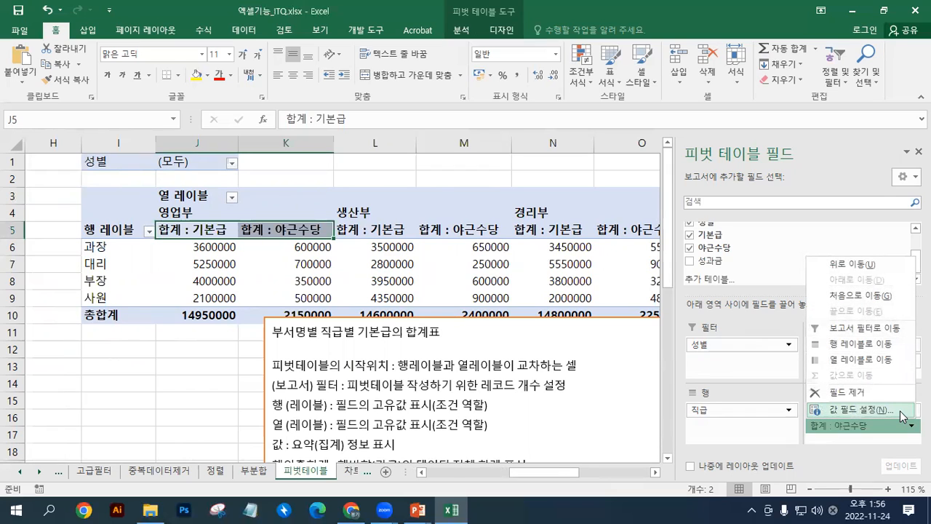
pyautogui.click(901, 411)
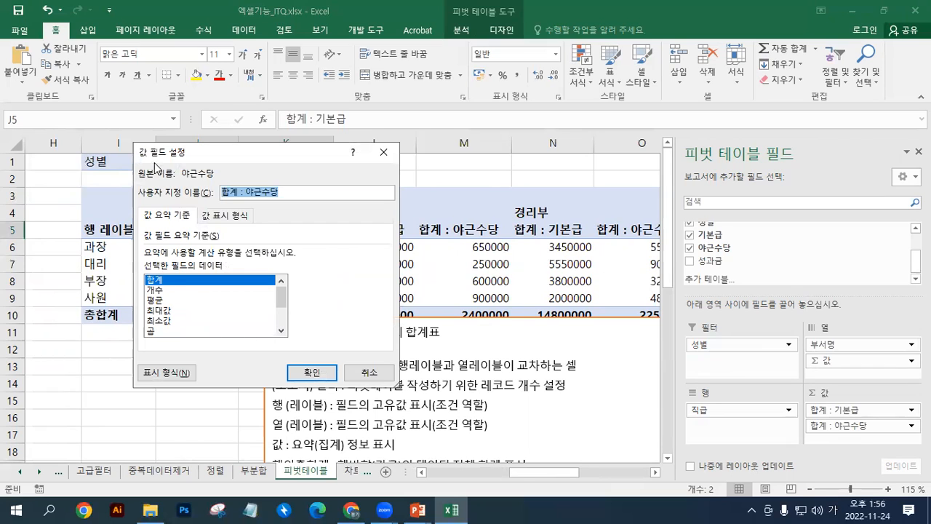
pyautogui.moveTo(170, 154); pyautogui.dragTo(403, 186)
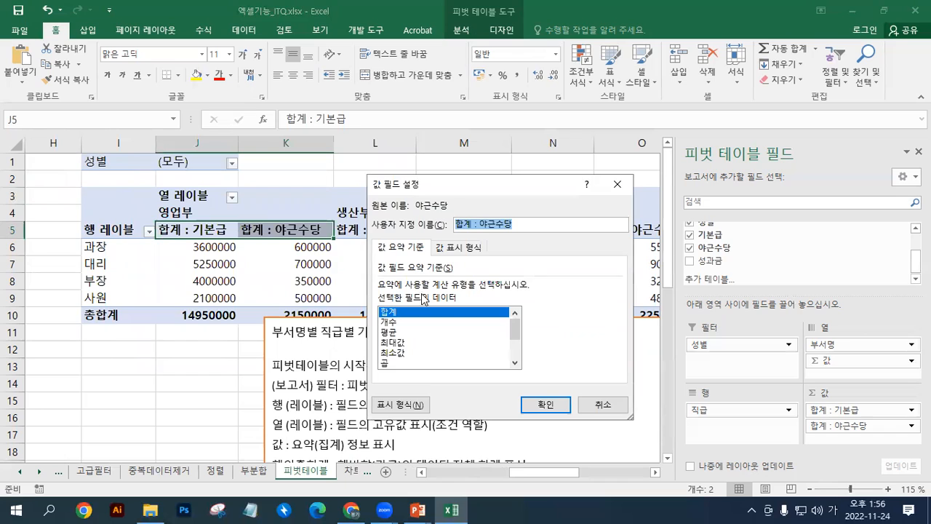
pyautogui.click(392, 322)
pyautogui.click(391, 332)
pyautogui.click(392, 342)
pyautogui.click(392, 352)
pyautogui.click(394, 342)
pyautogui.click(392, 332)
pyautogui.click(391, 322)
pyautogui.click(391, 312)
pyautogui.click(391, 323)
pyautogui.click(393, 342)
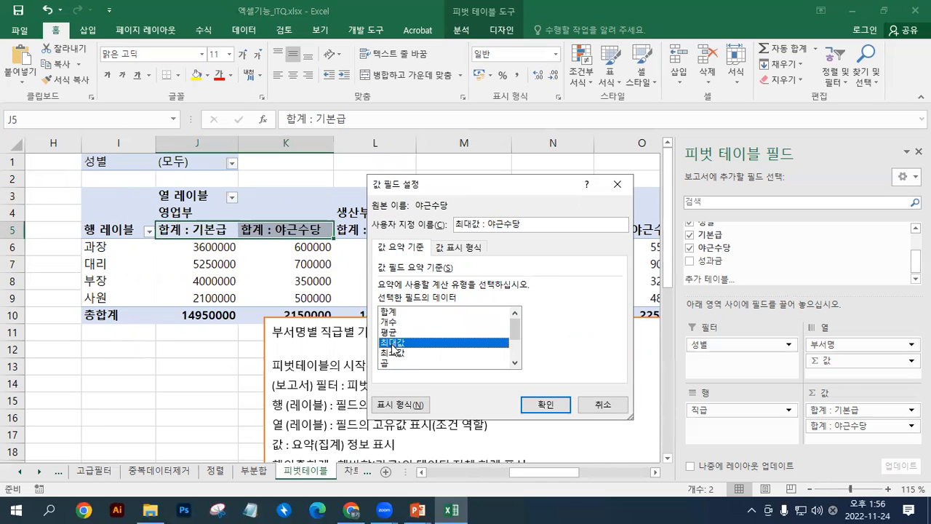
pyautogui.click(392, 333)
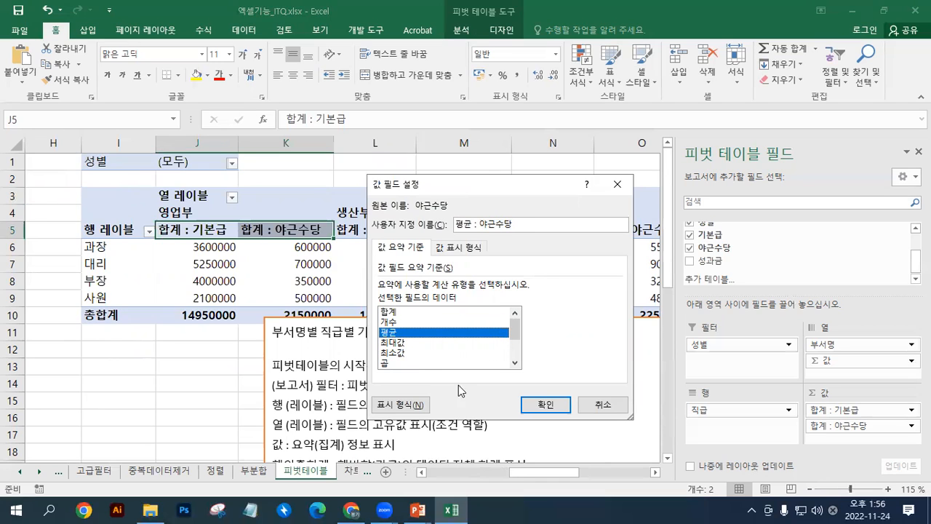
pyautogui.click(542, 408)
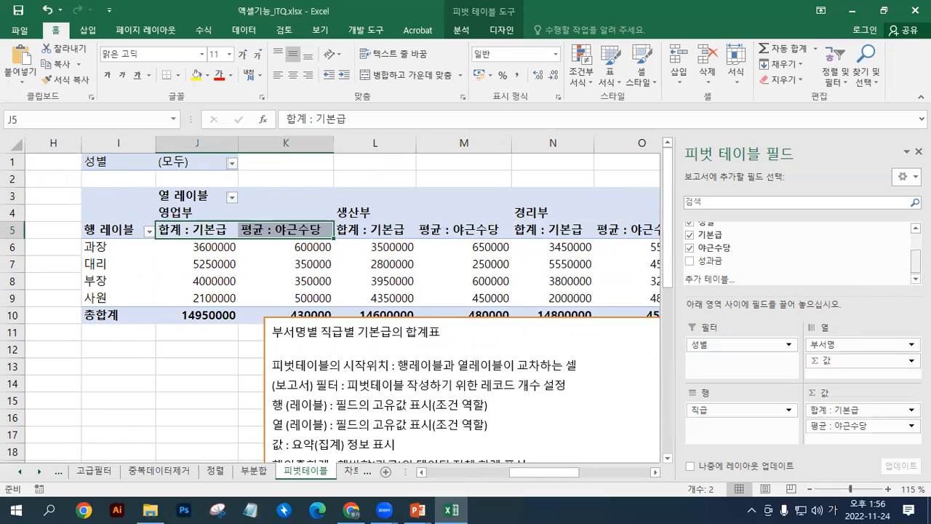
# Step: Add 성명 to the values area below 야근수당, then enlarge the area boxes and narrow the field pane
pyautogui.moveTo(916, 260); pyautogui.dragTo(916, 242)
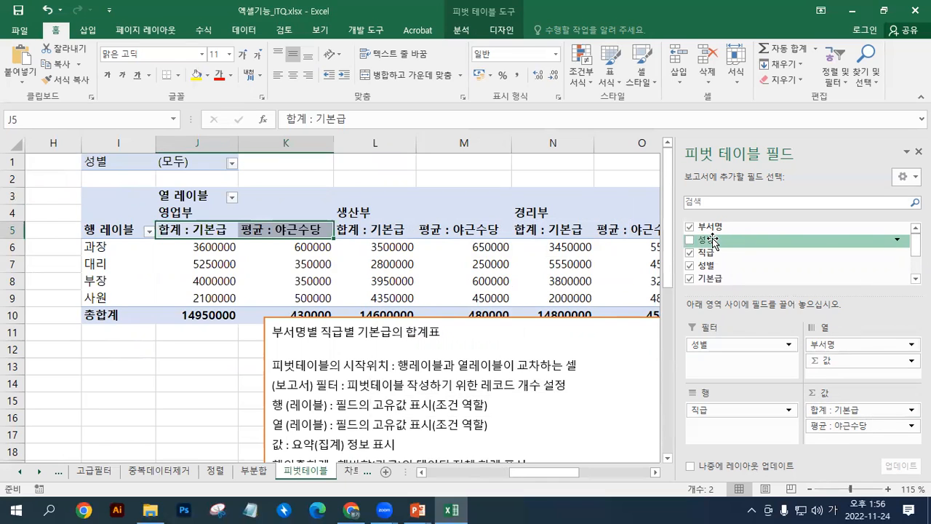
pyautogui.moveTo(545, 472); pyautogui.dragTo(459, 471)
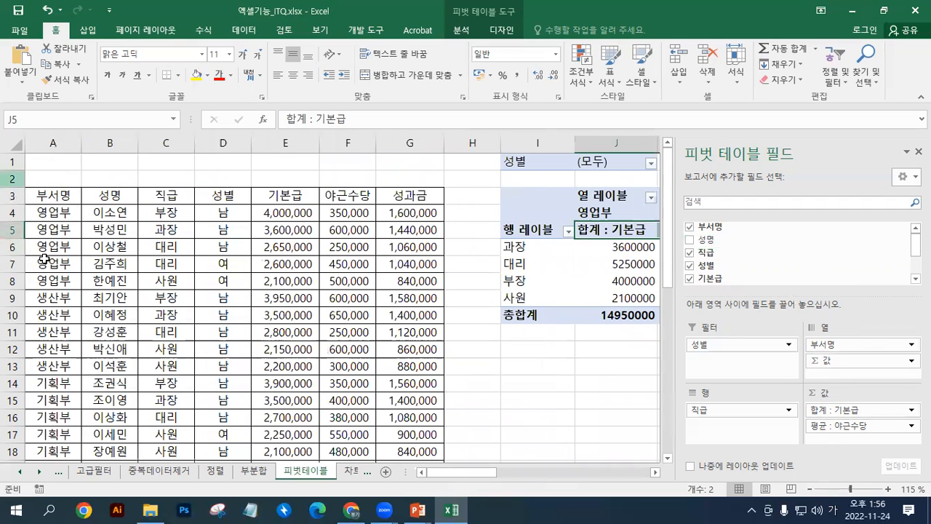
pyautogui.moveTo(705, 241); pyautogui.dragTo(861, 429)
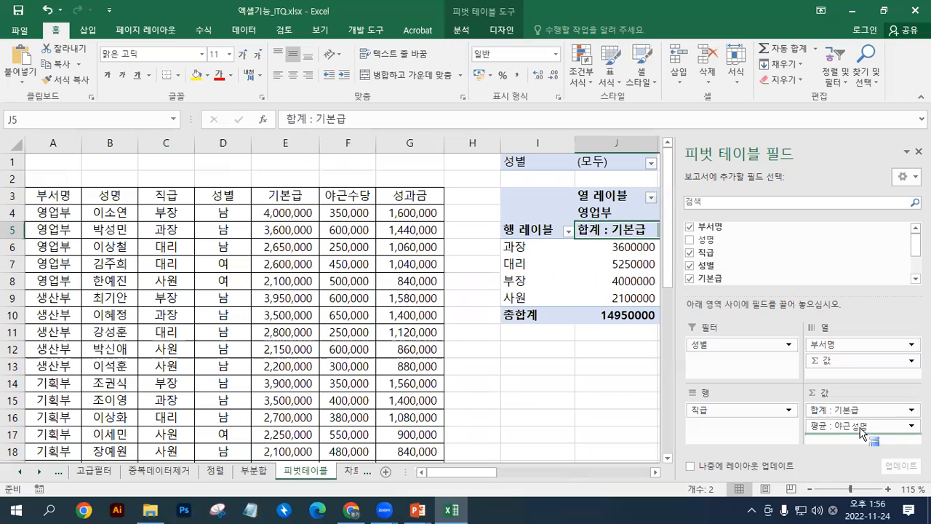
pyautogui.moveTo(860, 426); pyautogui.dragTo(862, 427)
pyautogui.moveTo(863, 433); pyautogui.dragTo(863, 435)
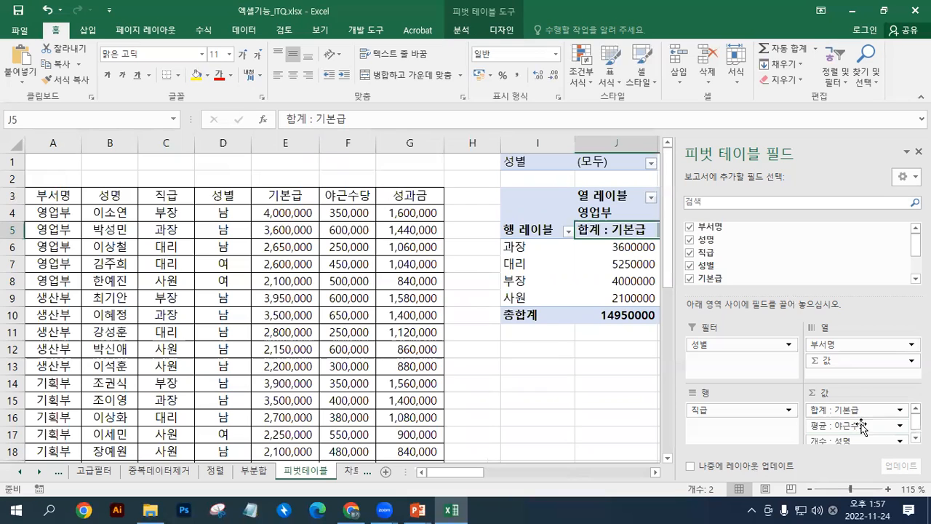
pyautogui.moveTo(811, 294); pyautogui.dragTo(808, 278)
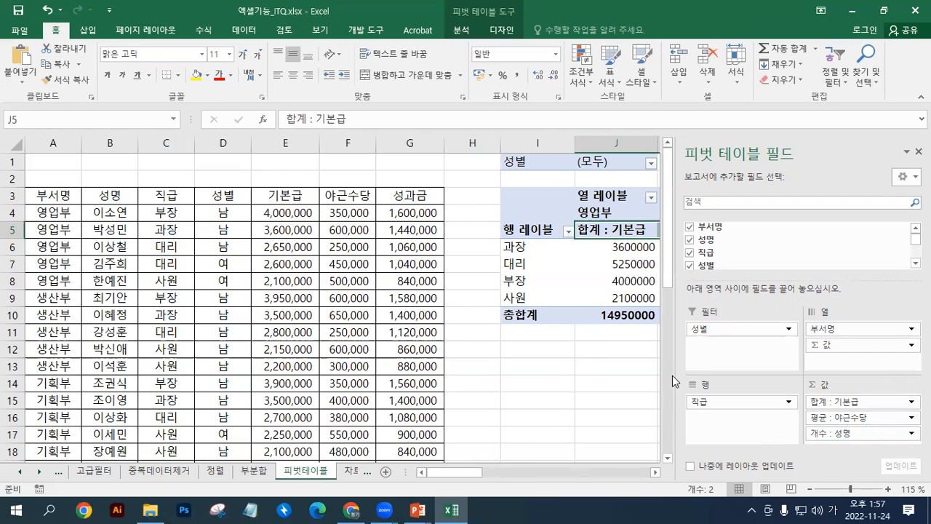
pyautogui.moveTo(674, 374); pyautogui.dragTo(720, 376)
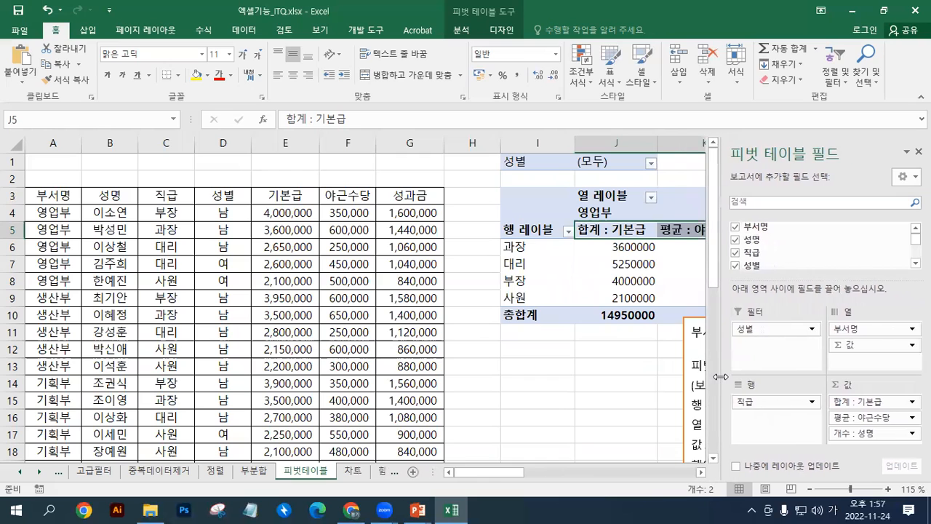
# Step: Move the notes text box below the pivot table's total row and highlight the three value headings under 영업부
pyautogui.click(701, 475)
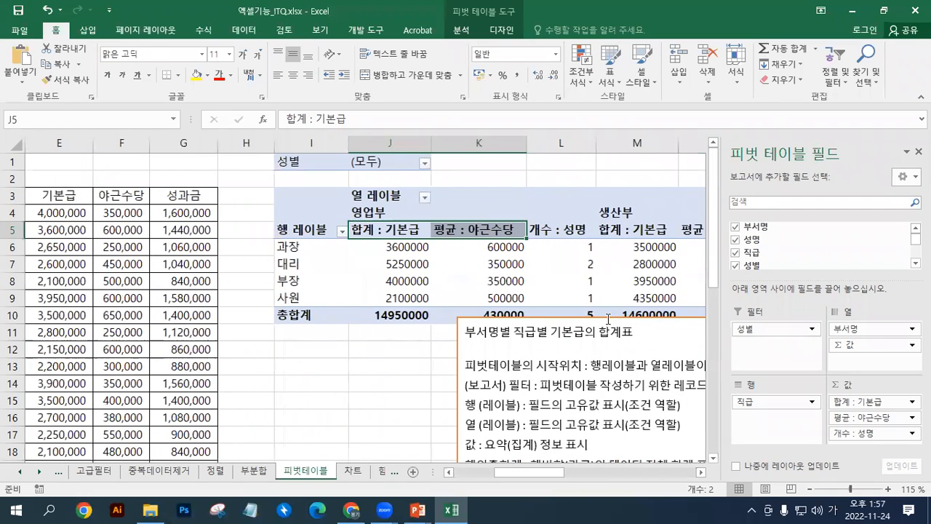
pyautogui.click(606, 318)
pyautogui.moveTo(606, 318); pyautogui.dragTo(598, 338)
pyautogui.click(539, 283)
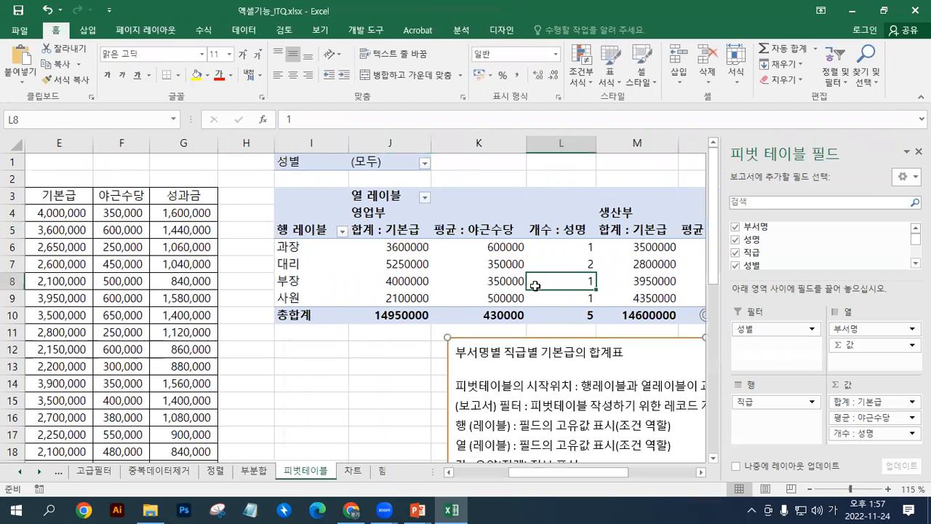
pyautogui.moveTo(396, 229); pyautogui.dragTo(559, 233)
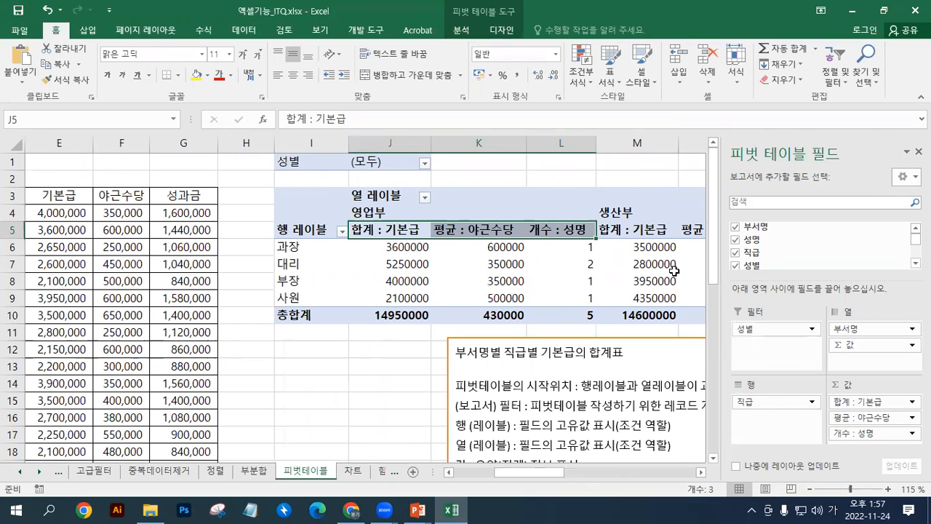
pyautogui.click(251, 158)
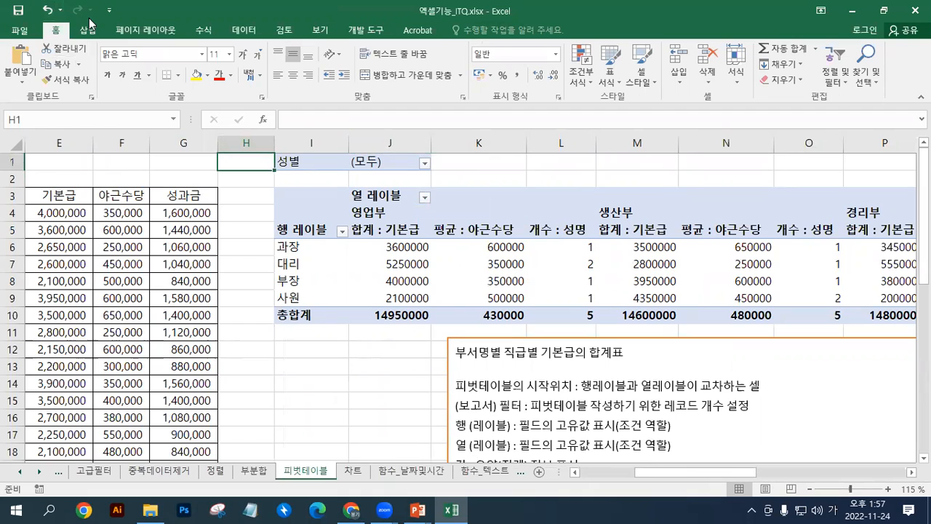
# Step: Switch to Notepad, write the note 교재95페이지 and reposition its window over the worksheet
pyautogui.click(250, 510)
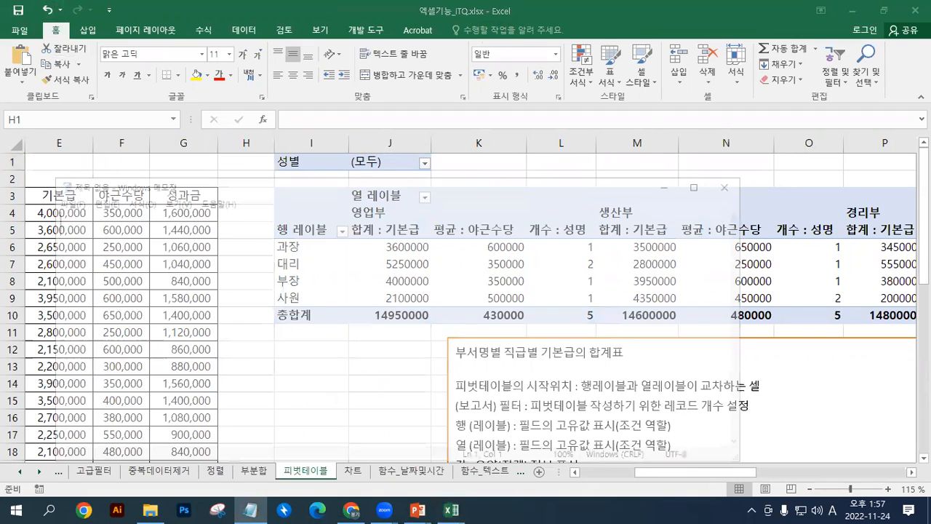
pyautogui.moveTo(376, 184); pyautogui.dragTo(887, 122)
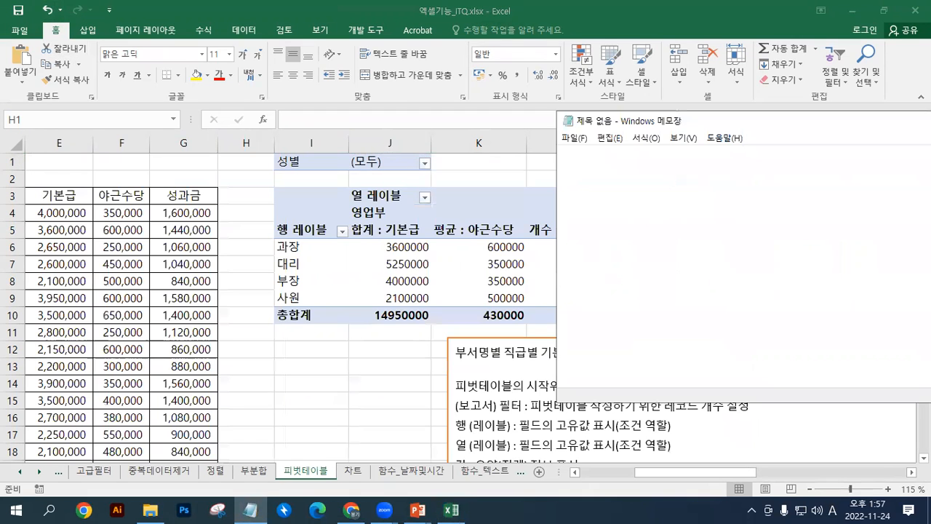
pyautogui.write('rywo')
pyautogui.press('BackSpace')
pyautogui.press('BackSpace')
pyautogui.press('BackSpace')
pyautogui.press('BackSpace')
pyautogui.press('Hangul')
pyautogui.write('교재95페이지')
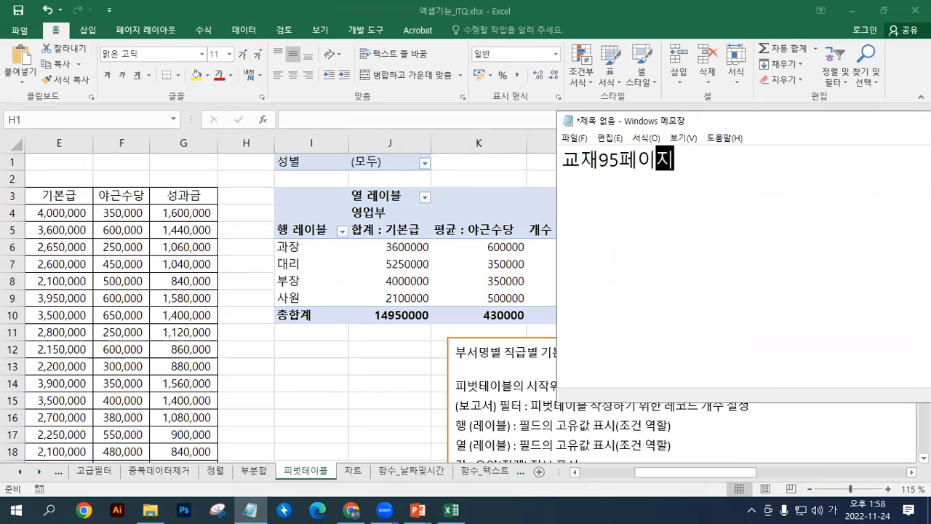
pyautogui.press('Return')
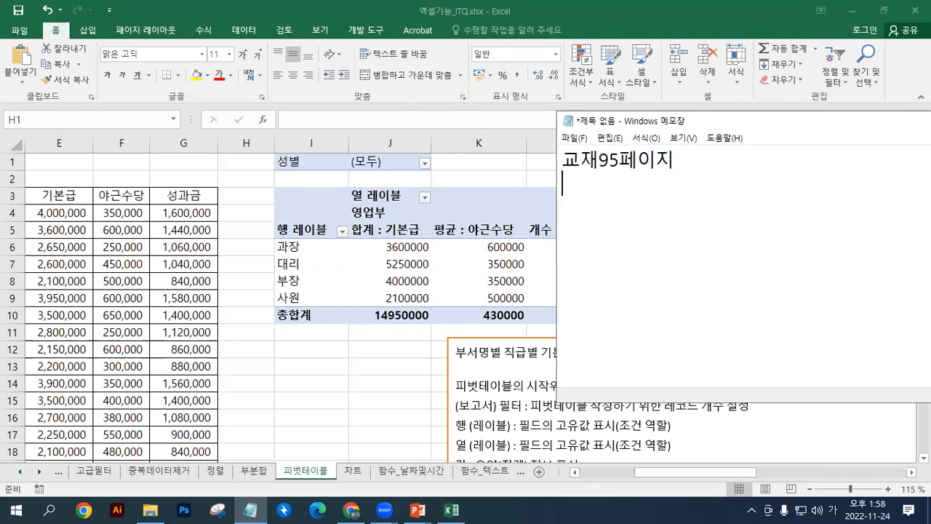
pyautogui.moveTo(825, 123); pyautogui.dragTo(830, 168)
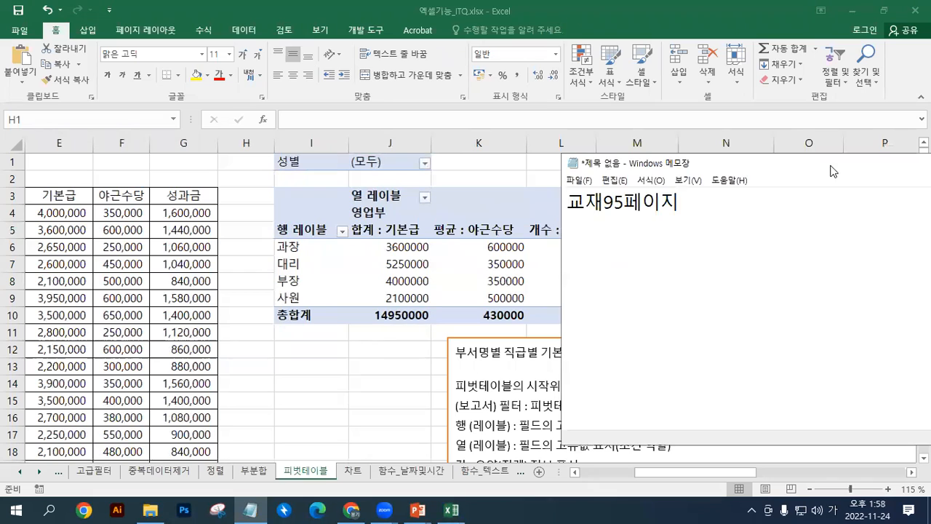
# Step: Return to Excel and open the workbook Chapter09 피벗테이블.xlsx from the ITQ folder
pyautogui.click(369, 11)
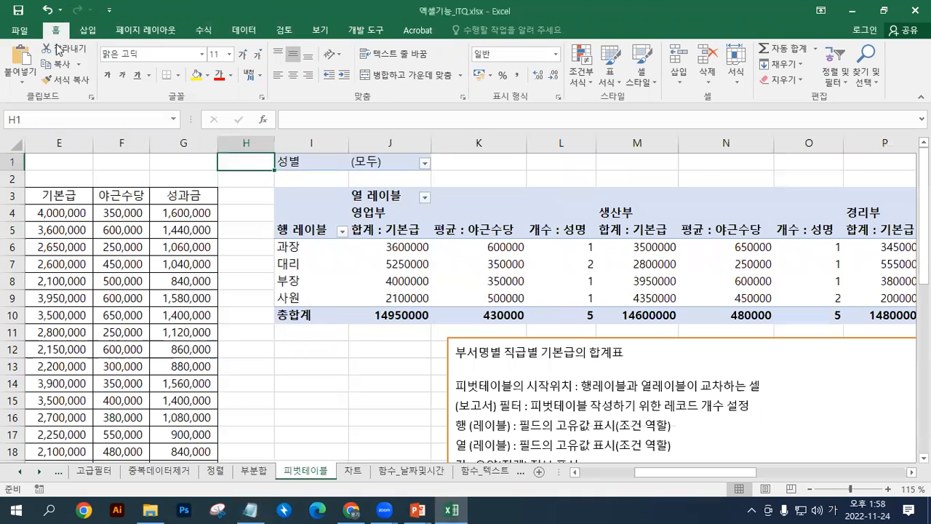
pyautogui.click(21, 30)
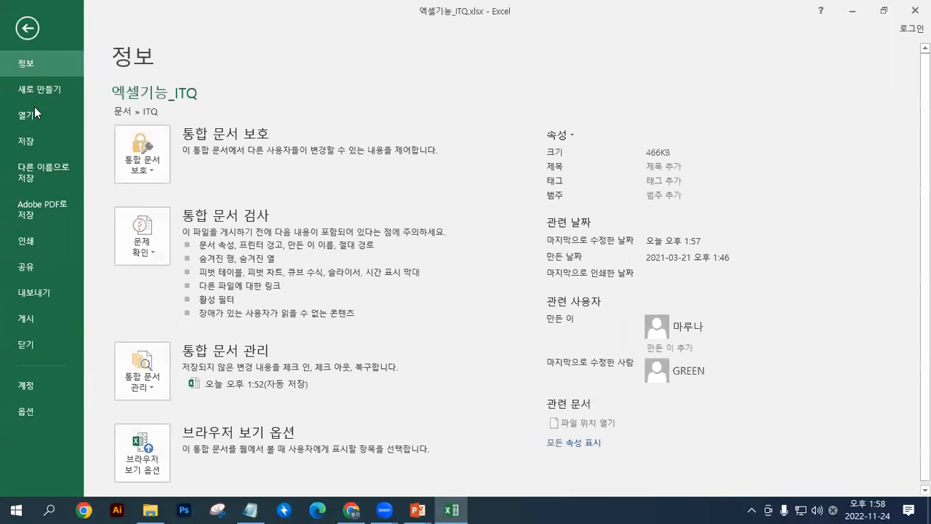
pyautogui.click(34, 110)
pyautogui.click(152, 261)
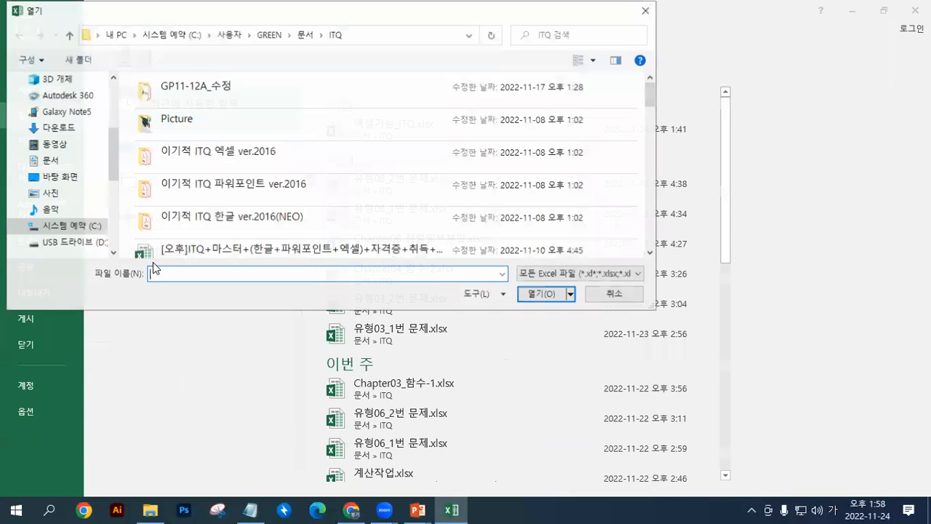
pyautogui.moveTo(651, 97); pyautogui.dragTo(651, 153)
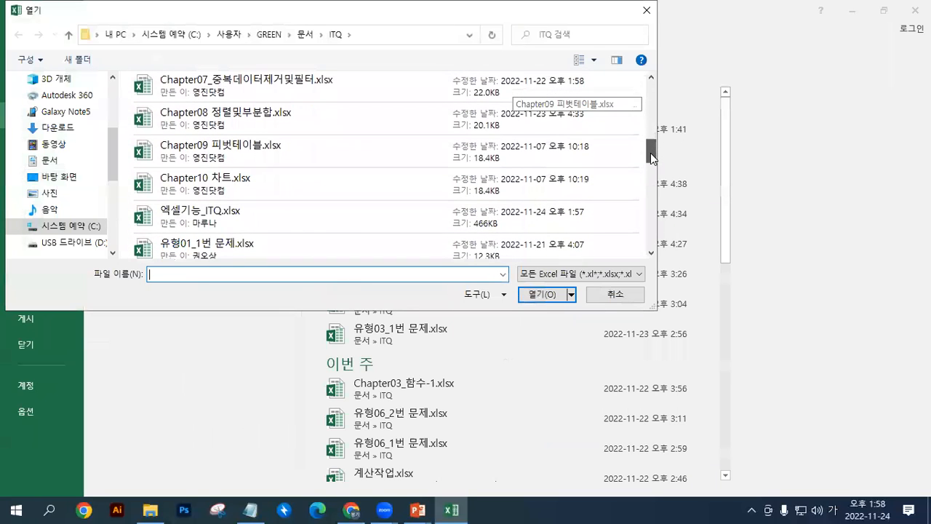
pyautogui.click(240, 155)
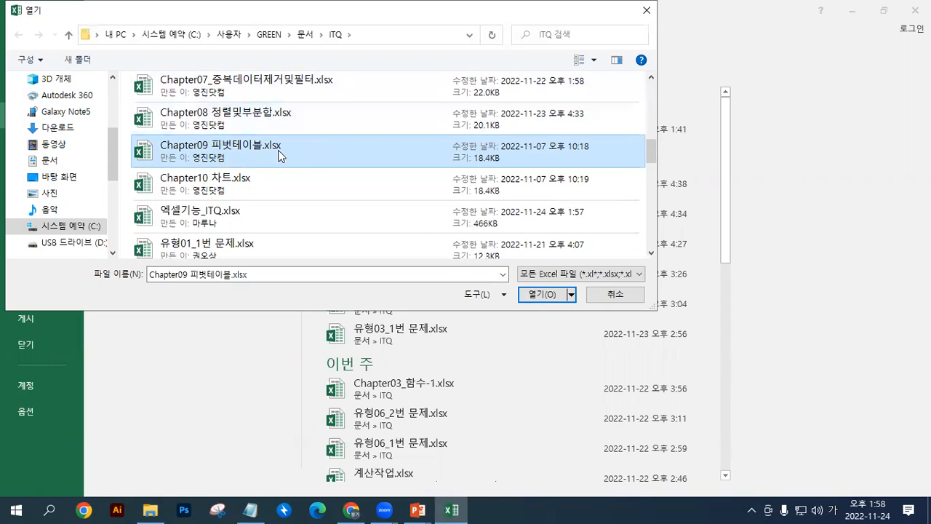
pyautogui.click(536, 295)
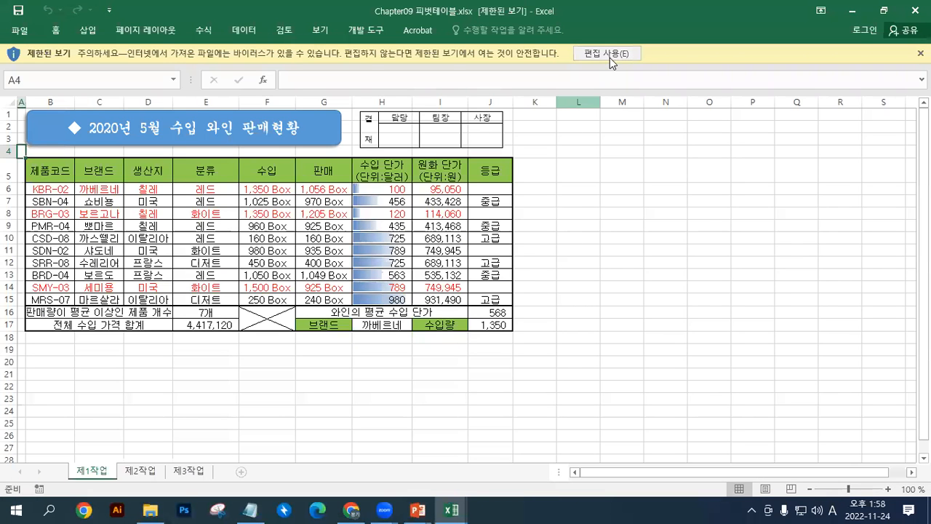
# Step: Enable editing in the protected workbook and look over the wine sales table on the 제1작업 sheet
pyautogui.click(611, 54)
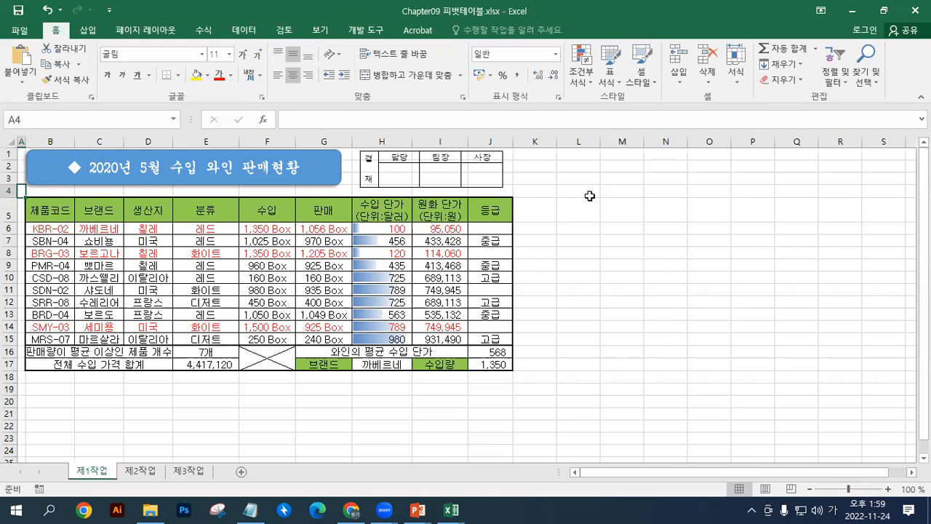
pyautogui.click(392, 252)
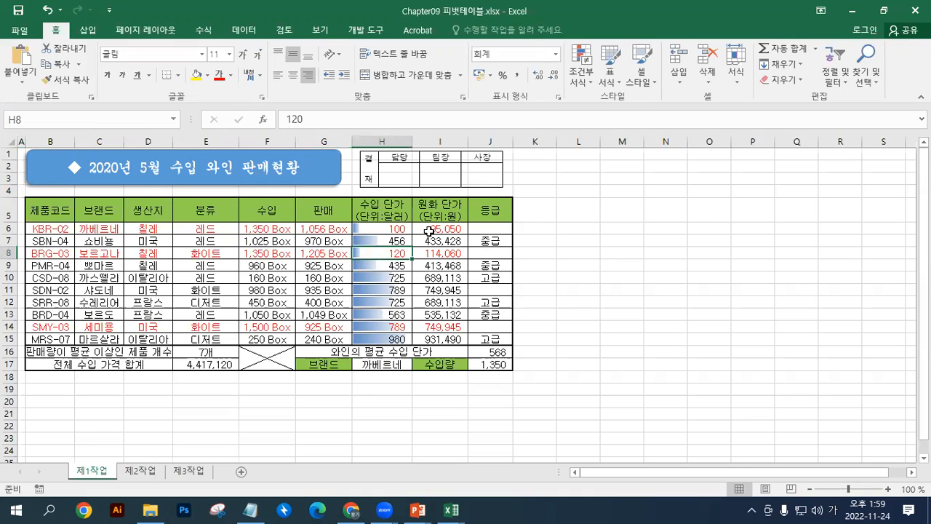
pyautogui.moveTo(48, 215); pyautogui.dragTo(492, 334)
pyautogui.click(439, 229)
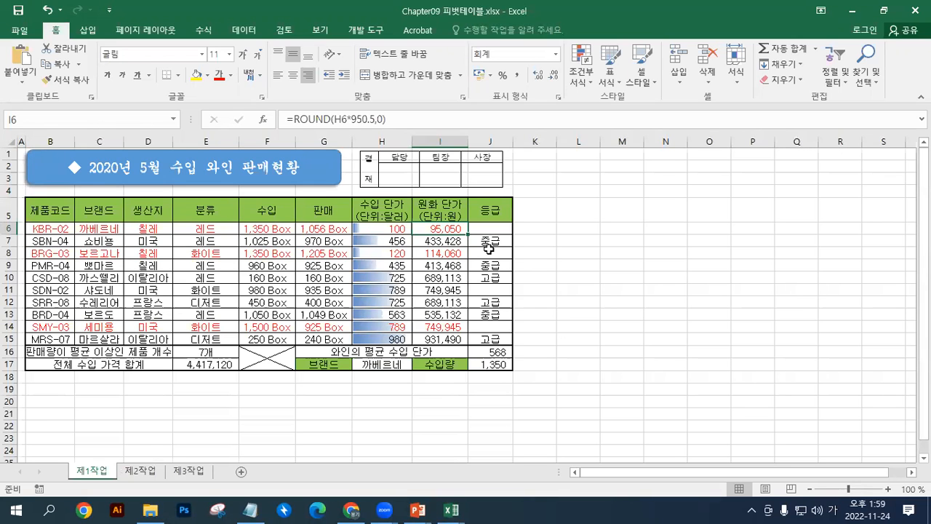
pyautogui.click(888, 489)
pyautogui.click(889, 488)
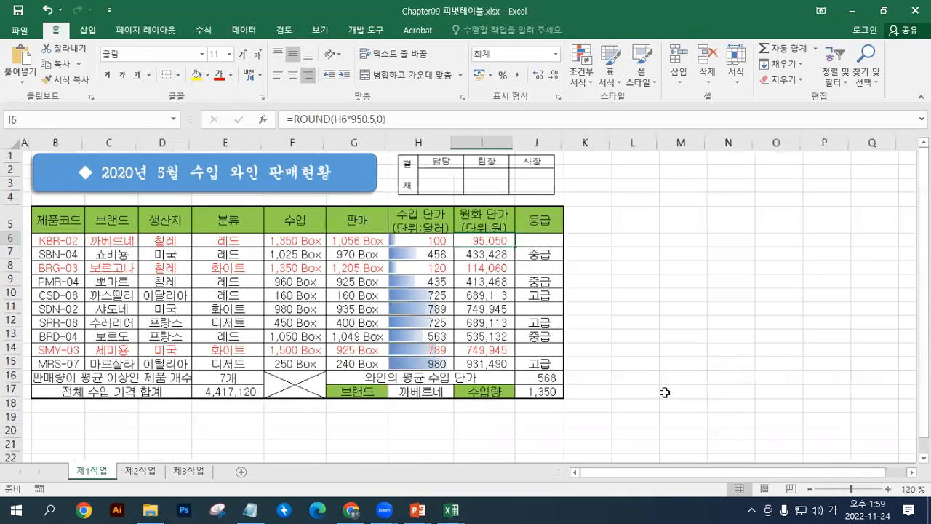
pyautogui.click(582, 249)
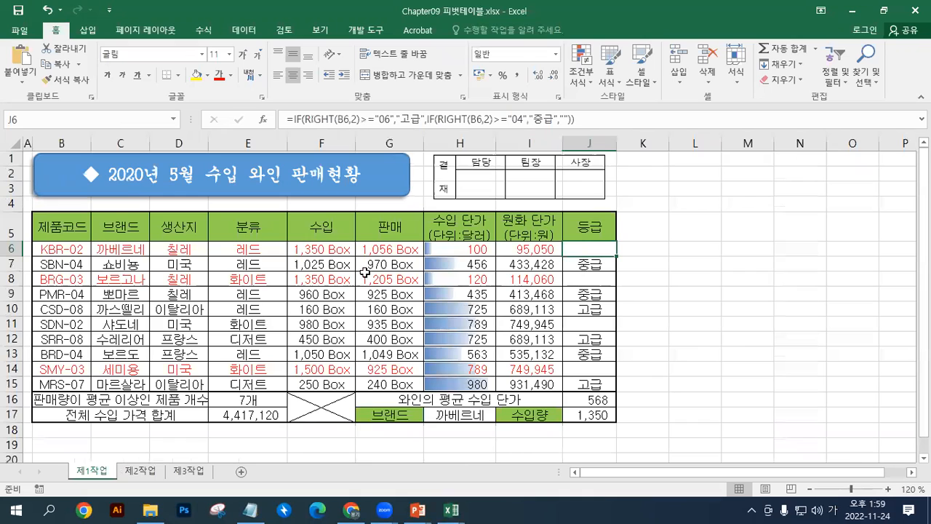
# Step: Start a new pivot table from the range B5:H15 on the 제1작업 sheet, keeping the source data uncovered
pyautogui.moveTo(48, 227); pyautogui.dragTo(465, 381)
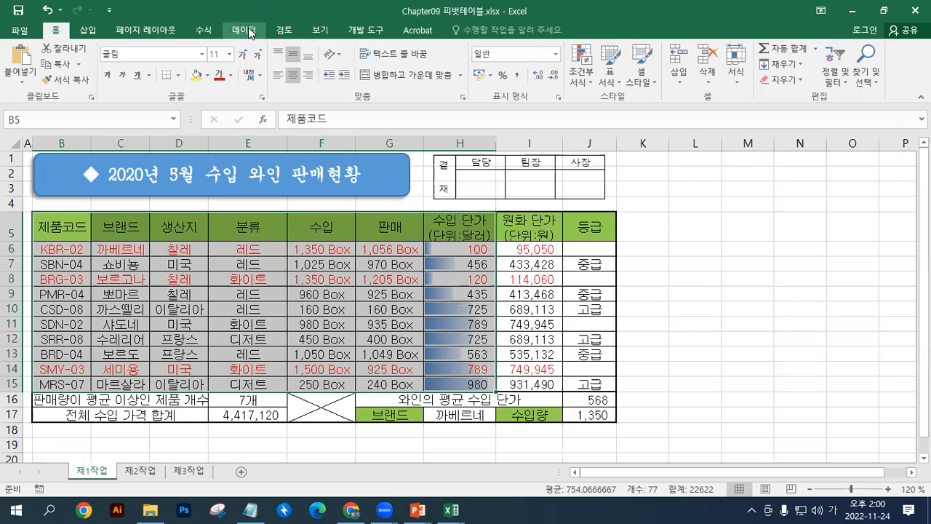
pyautogui.click(86, 33)
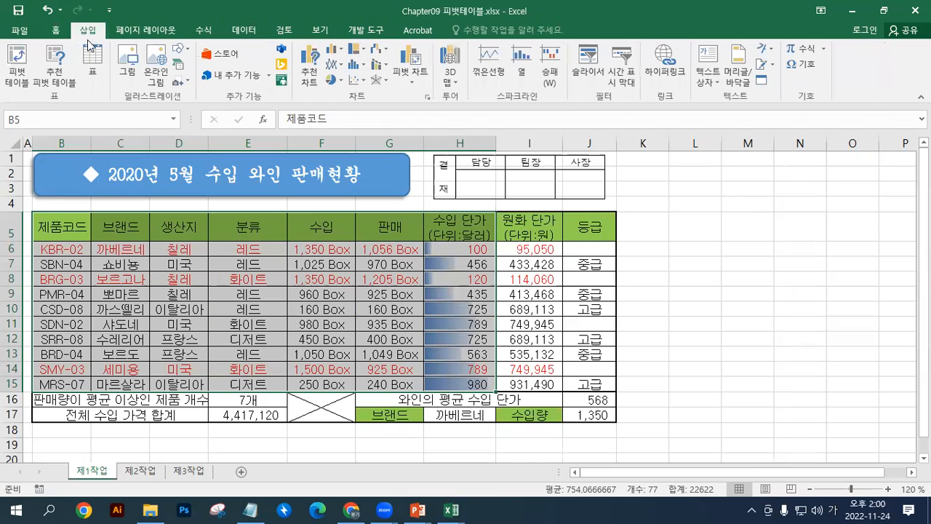
pyautogui.click(24, 80)
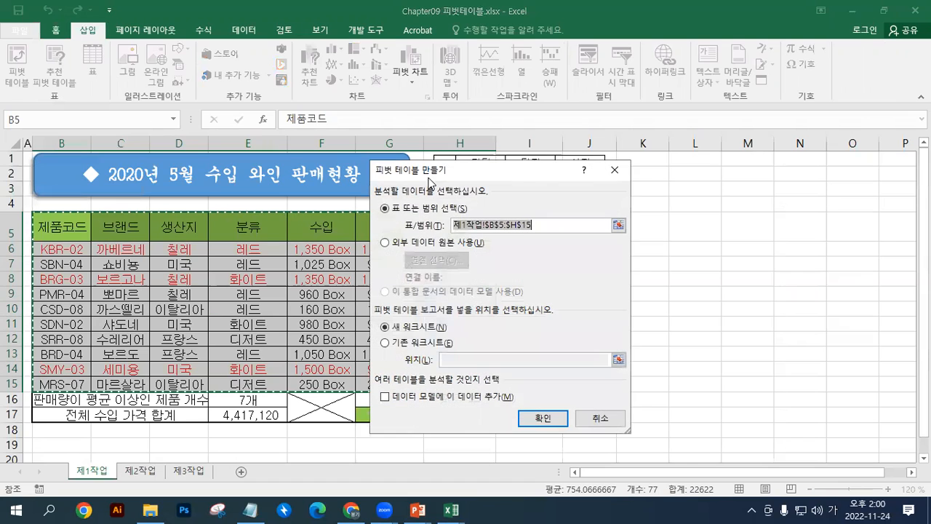
pyautogui.moveTo(448, 171); pyautogui.dragTo(651, 112)
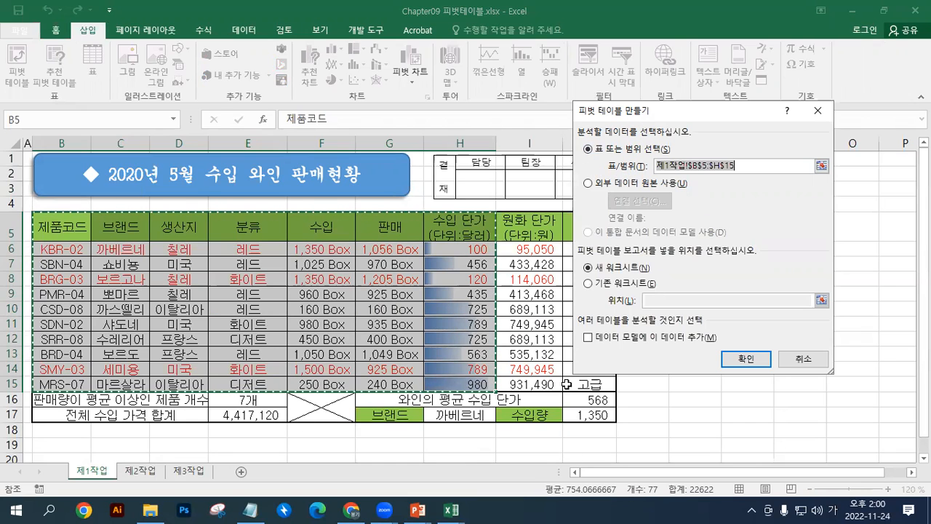
# Step: Place the pivot table in the existing worksheet 제3작업 at cell B4 and create it
pyautogui.click(589, 285)
pyautogui.click(673, 302)
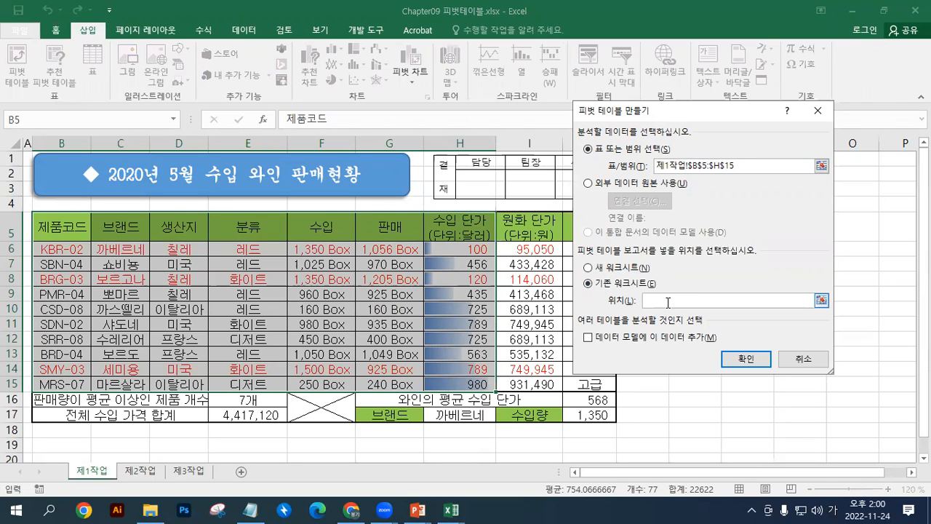
pyautogui.click(177, 475)
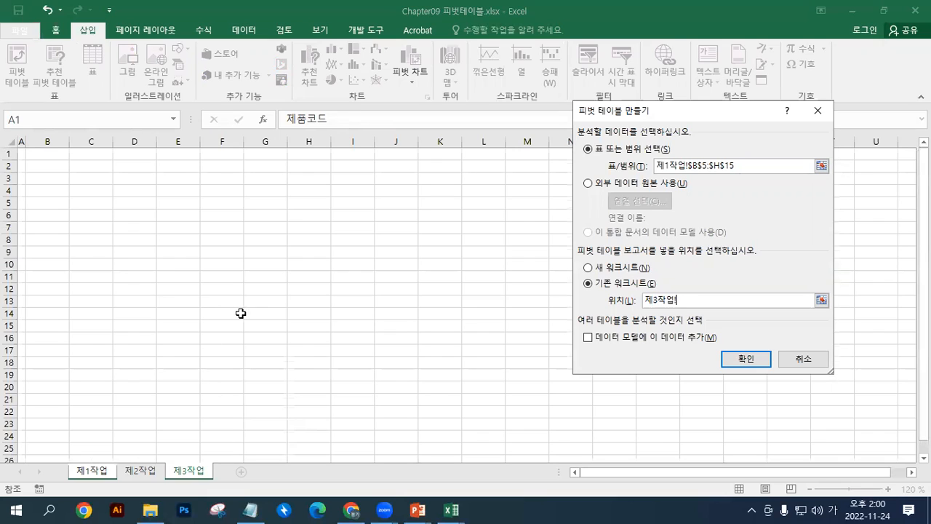
pyautogui.click(52, 166)
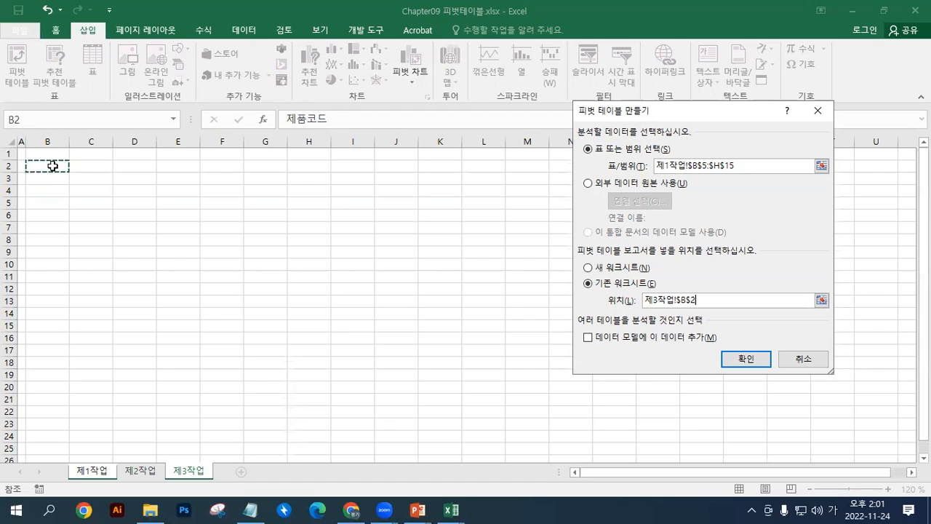
pyautogui.click(48, 191)
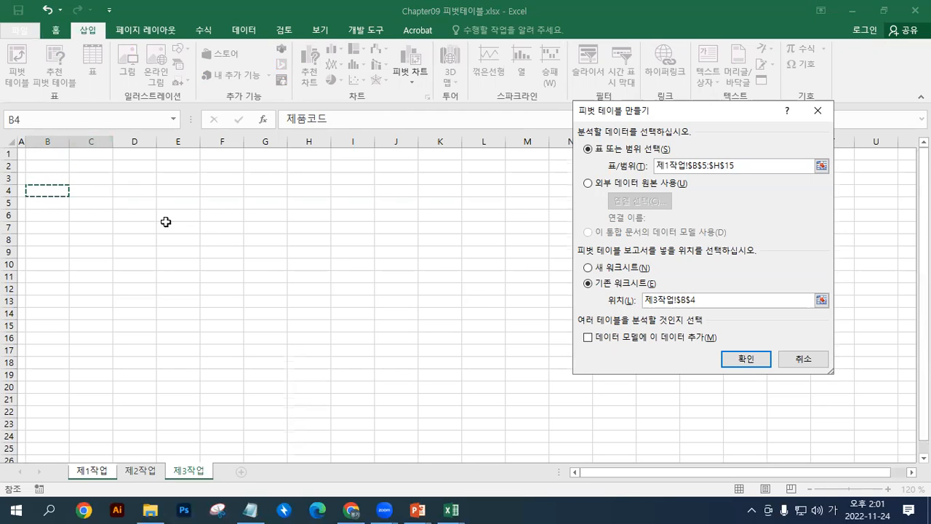
pyautogui.click(731, 361)
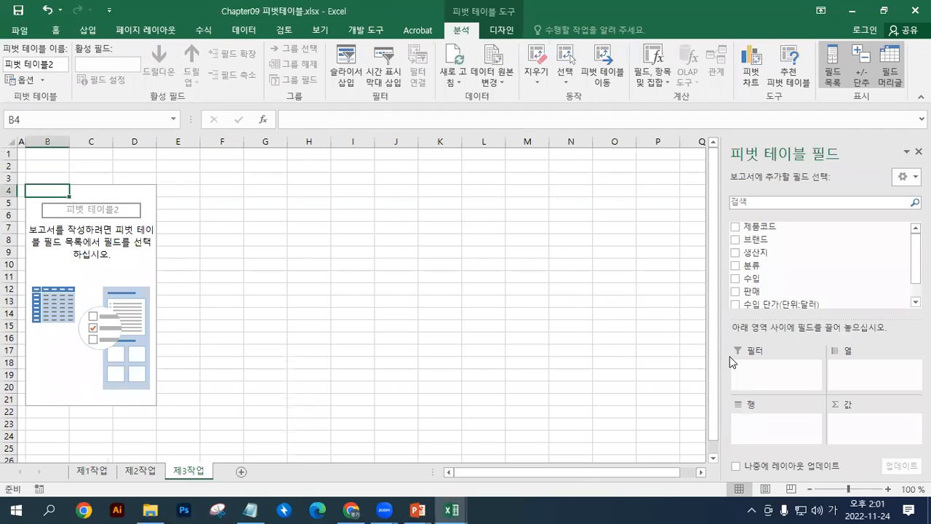
pyautogui.click(602, 77)
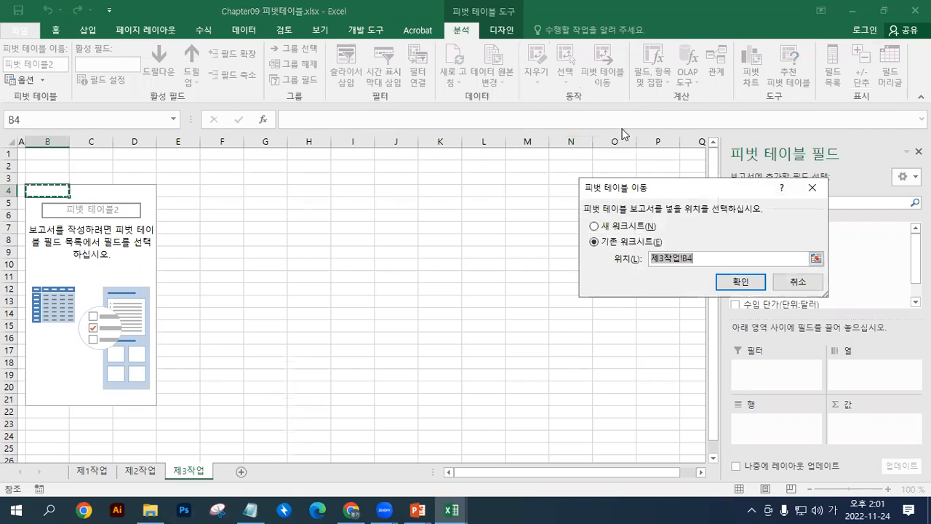
pyautogui.click(46, 166)
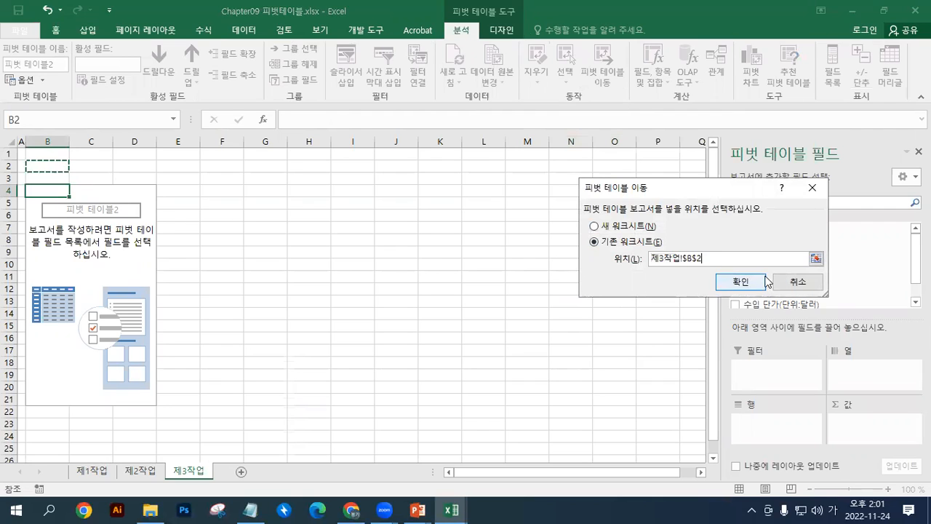
pyautogui.click(798, 283)
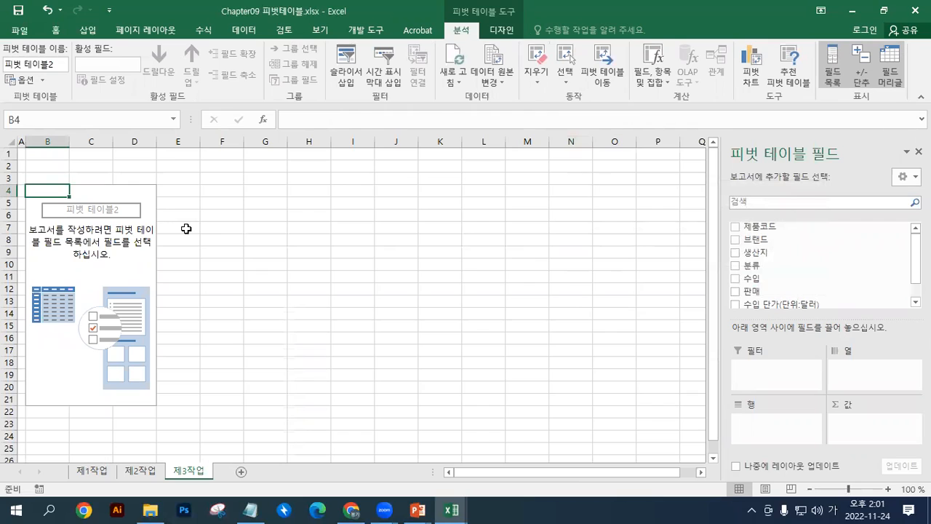
# Step: Open the answer workbook Chapter09_정답.xlsx for reference and move its window off this screen
pyautogui.click(149, 509)
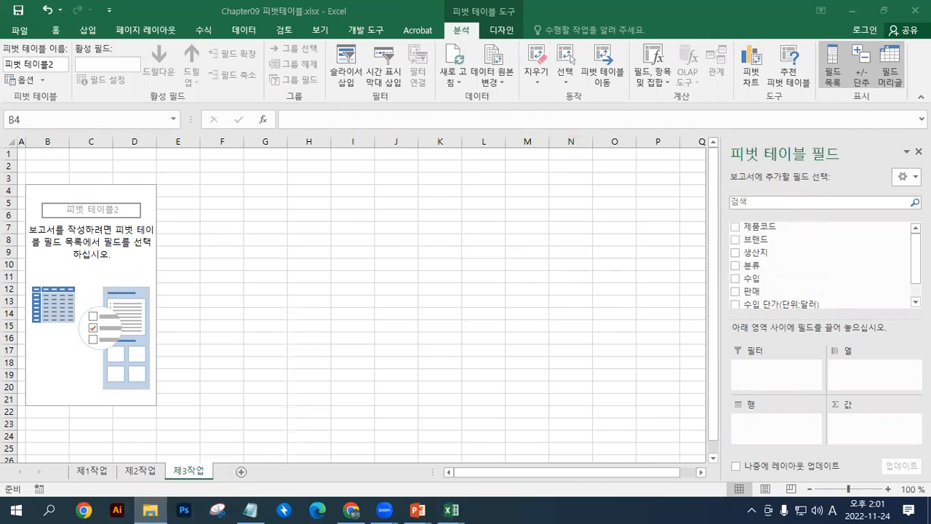
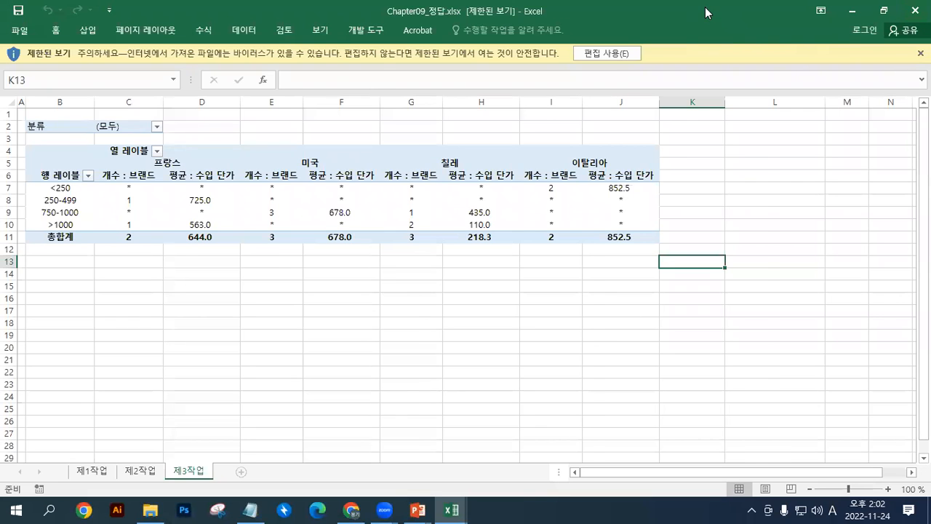
pyautogui.moveTo(705, 8); pyautogui.dragTo(930, 44)
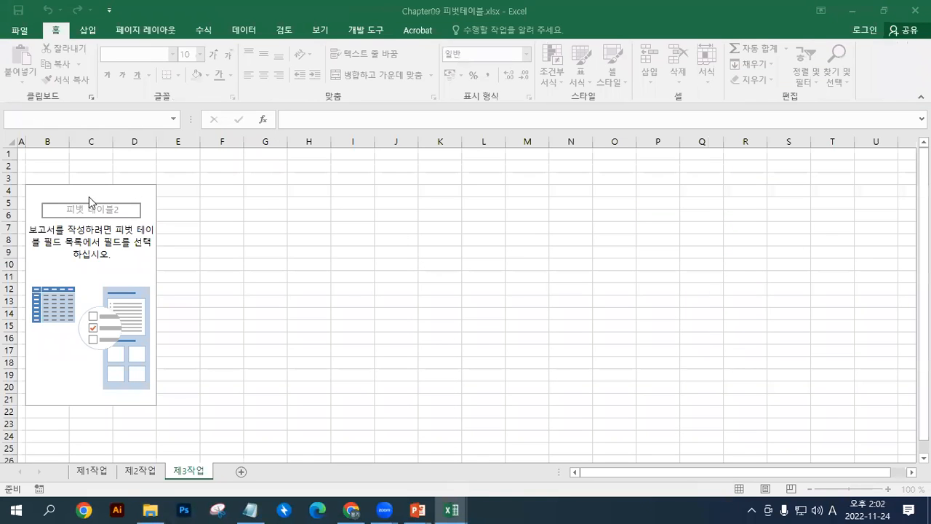
# Step: Add 분류 to the filter area and 생산지 to the columns area of the pivot table on 제3작업
pyautogui.click(67, 191)
pyautogui.moveTo(754, 266); pyautogui.dragTo(771, 363)
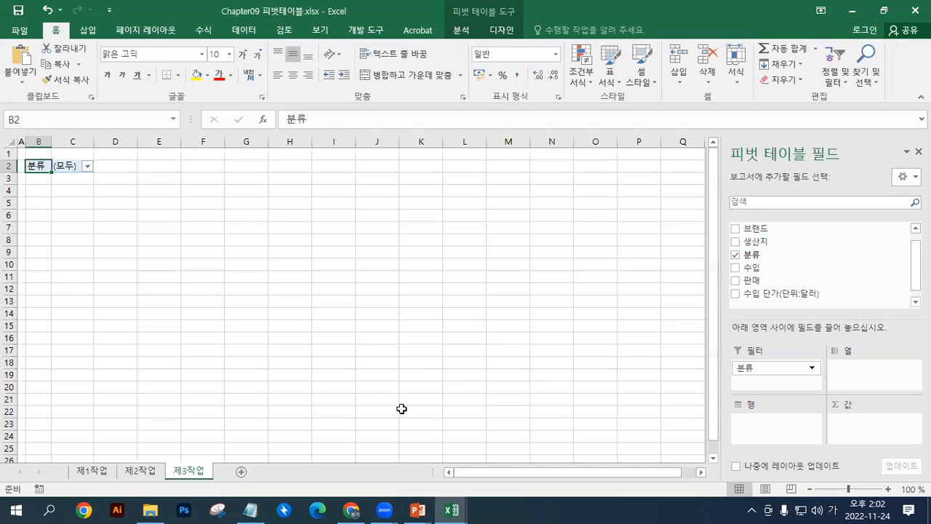
pyautogui.click(92, 471)
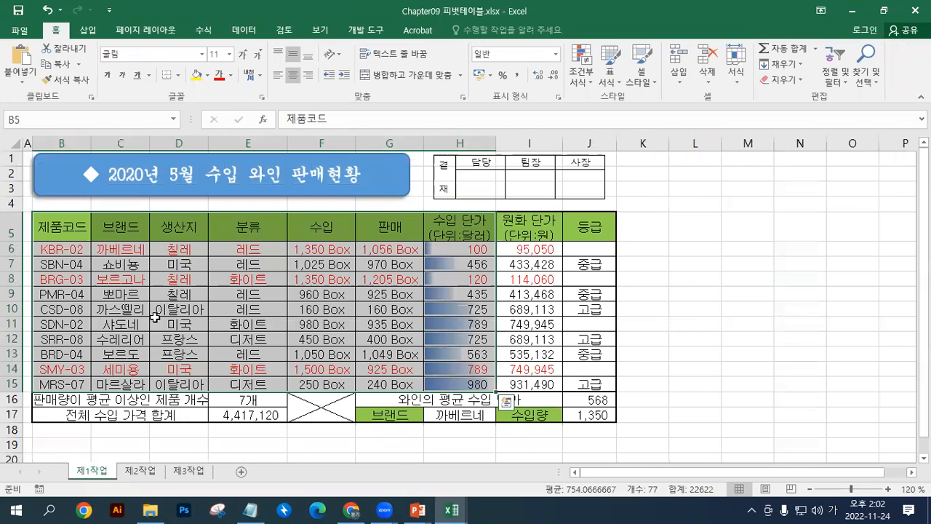
pyautogui.click(187, 471)
pyautogui.moveTo(754, 249); pyautogui.dragTo(848, 372)
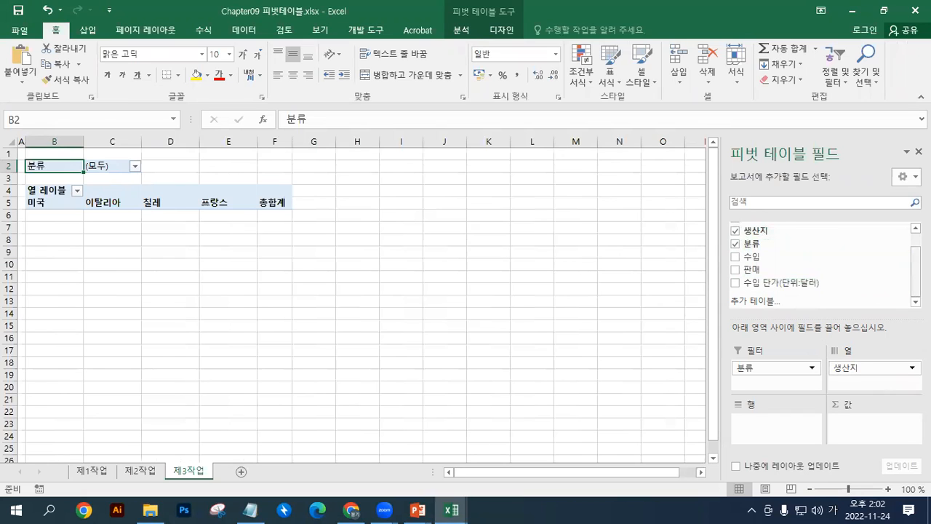
# Step: Add 브랜드 to the values area and 수입 단가(단위:달러) below it
pyautogui.scroll(1, 852, 239)
pyautogui.moveTo(785, 240); pyautogui.dragTo(862, 434)
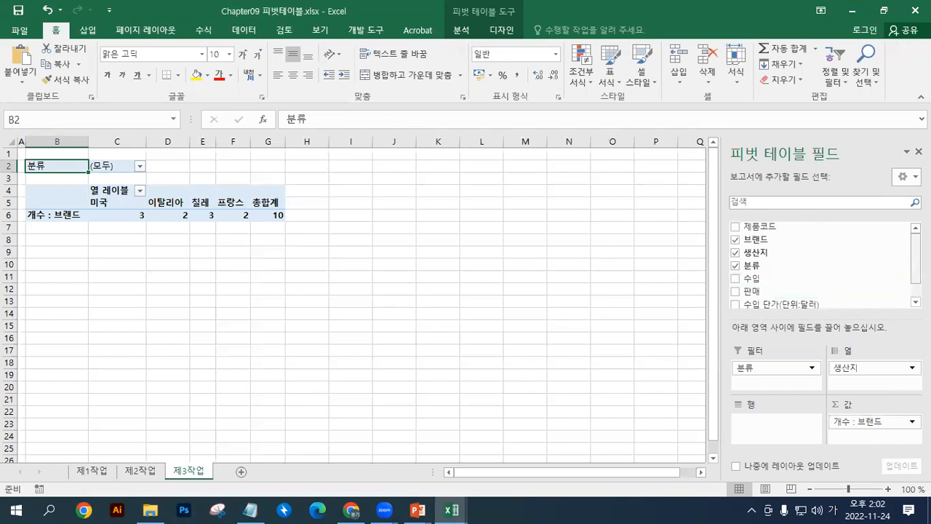
pyautogui.scroll(-1, 806, 286)
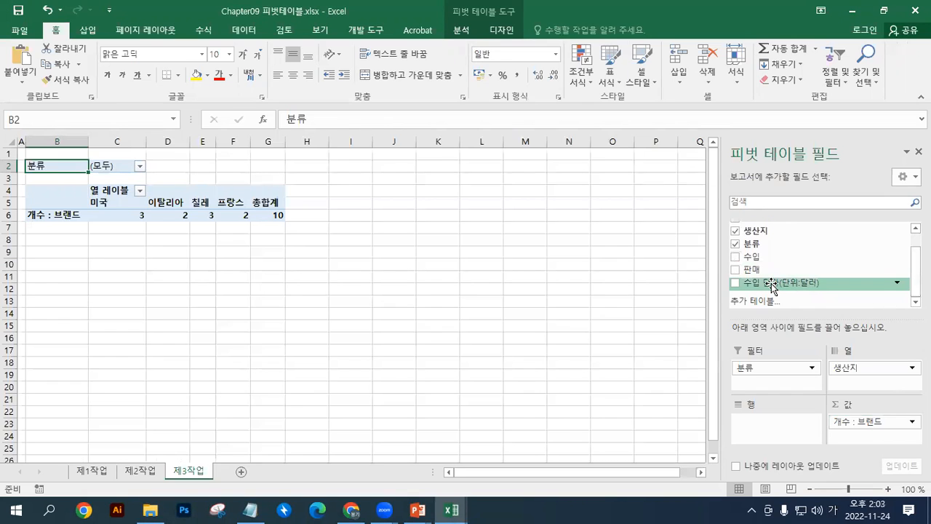
pyautogui.moveTo(772, 288); pyautogui.dragTo(870, 444)
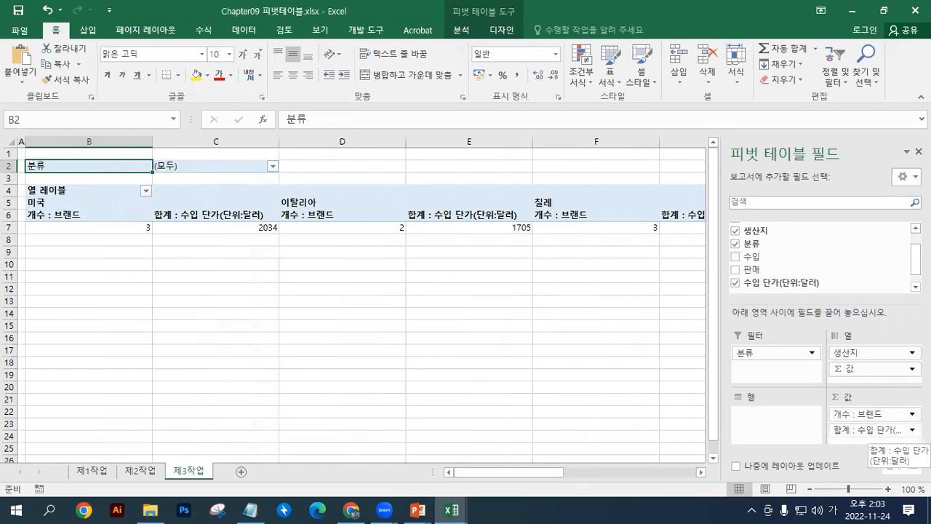
# Step: Summarize the 수입 단가 value field by 평균 and add 판매 to the rows area
pyautogui.click(870, 430)
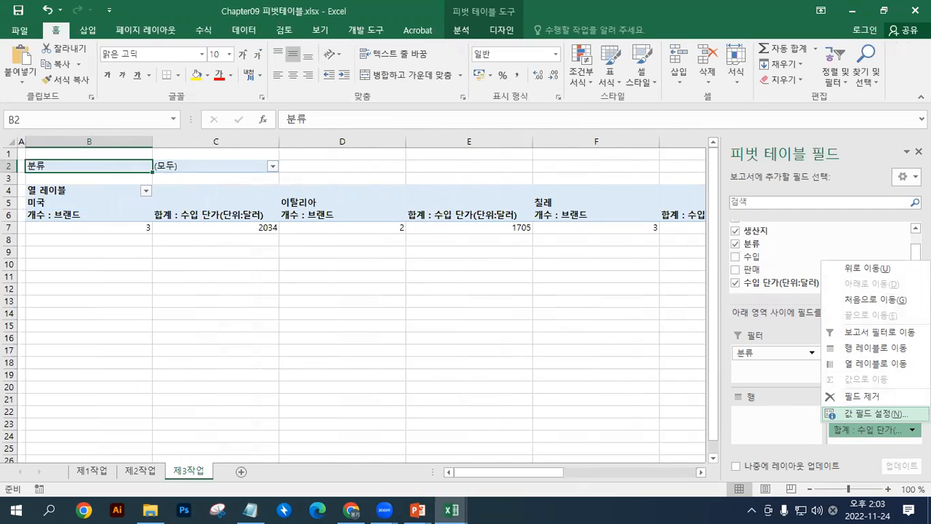
pyautogui.click(869, 413)
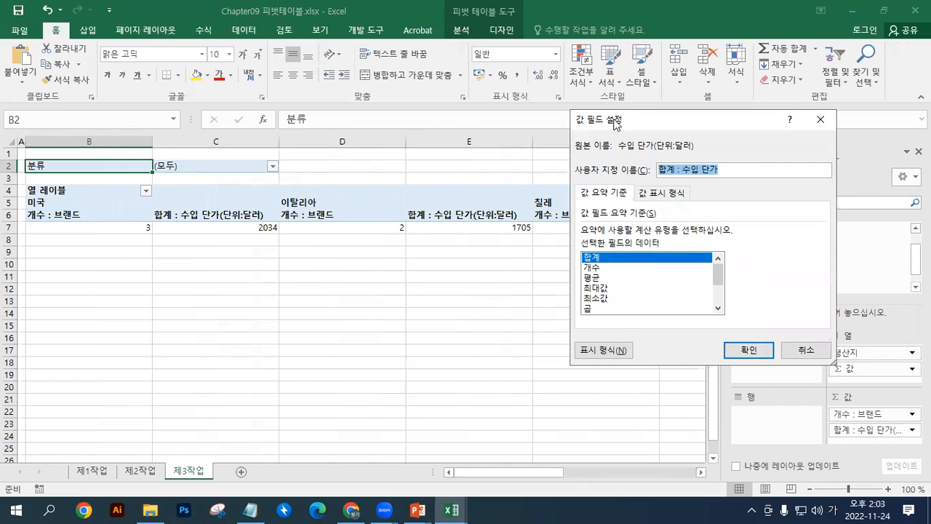
pyautogui.click(601, 277)
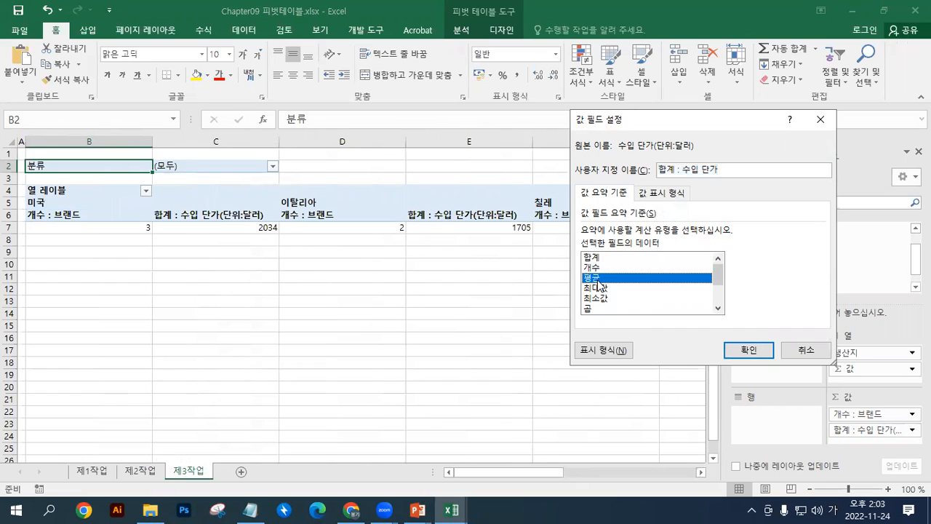
pyautogui.click(745, 351)
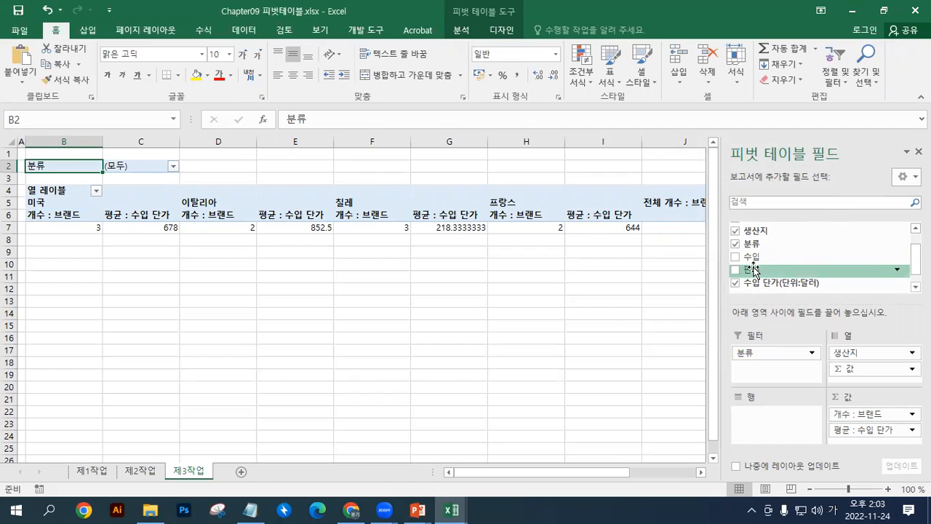
pyautogui.moveTo(753, 269); pyautogui.dragTo(759, 413)
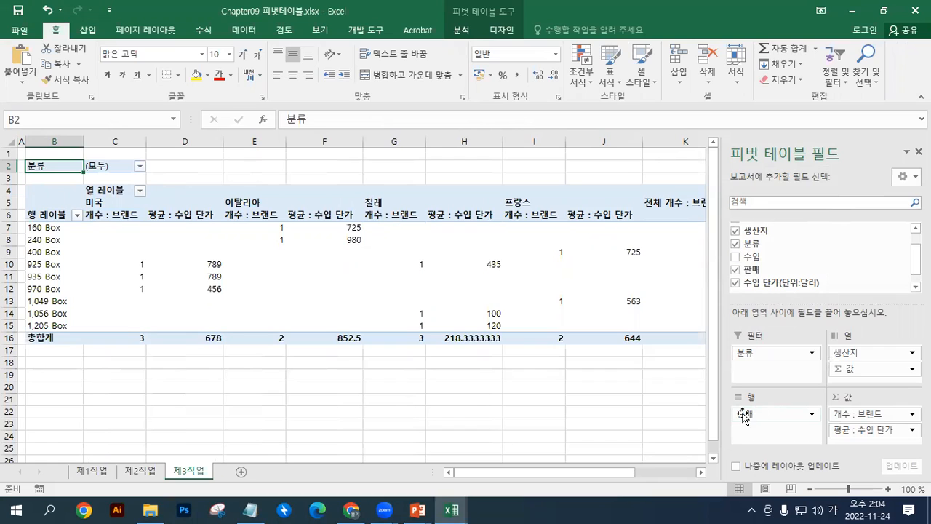
# Step: Check which field the pivot table's row label, value, 생산지 heading and 분류 filter cells each belong to
pyautogui.click(56, 228)
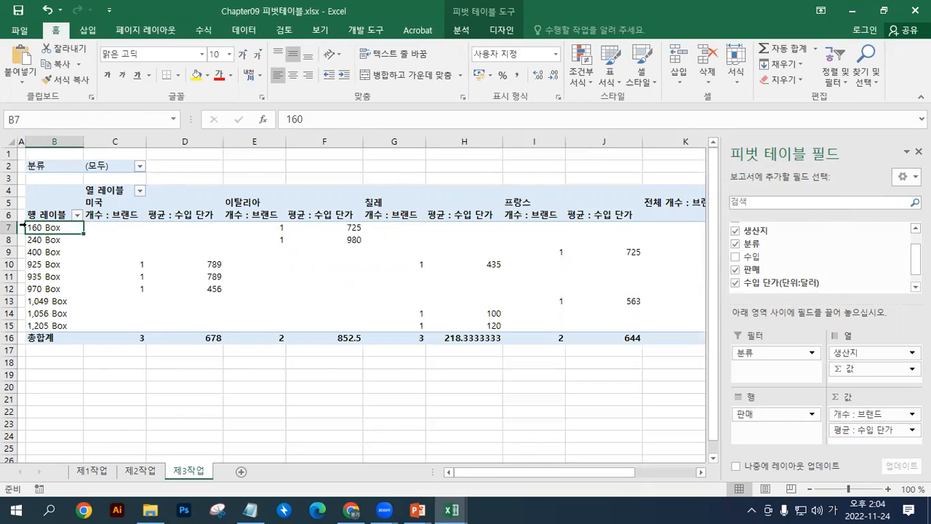
pyautogui.moveTo(57, 230); pyautogui.dragTo(35, 327)
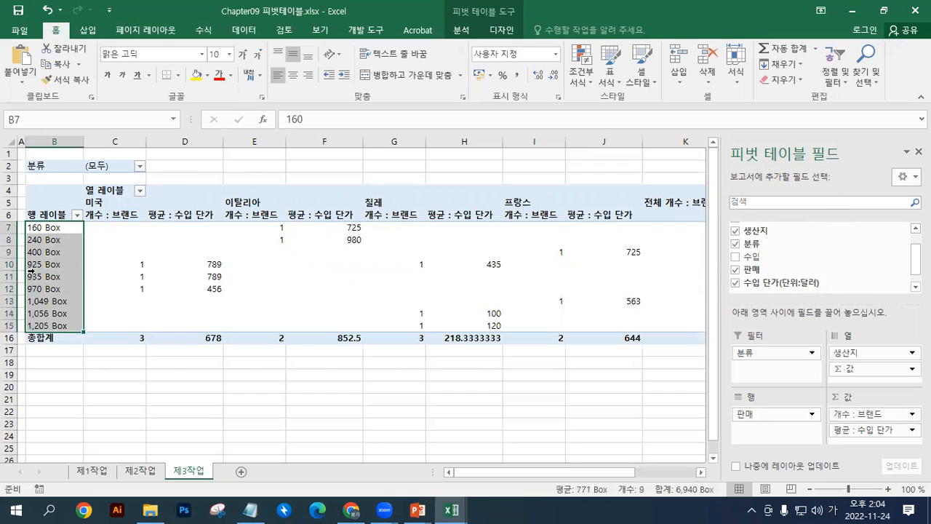
pyautogui.click(31, 261)
pyautogui.click(54, 252)
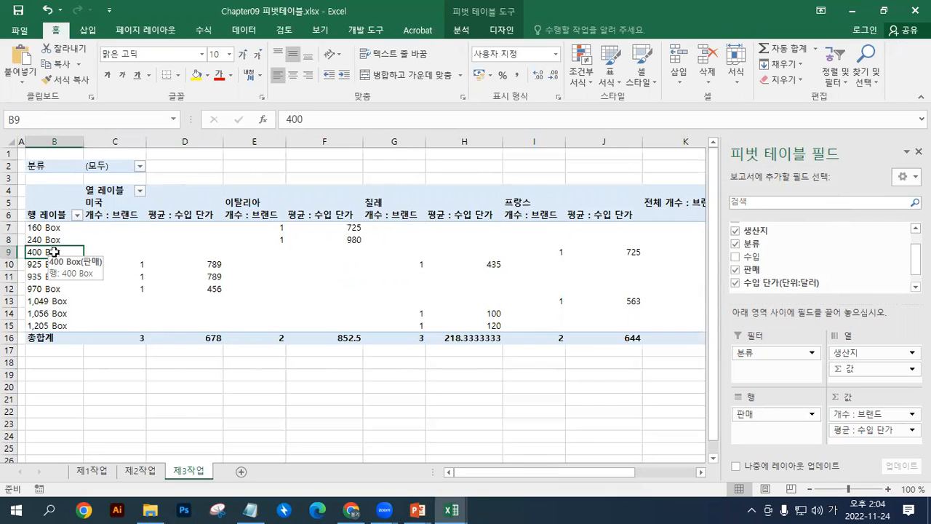
pyautogui.click(469, 37)
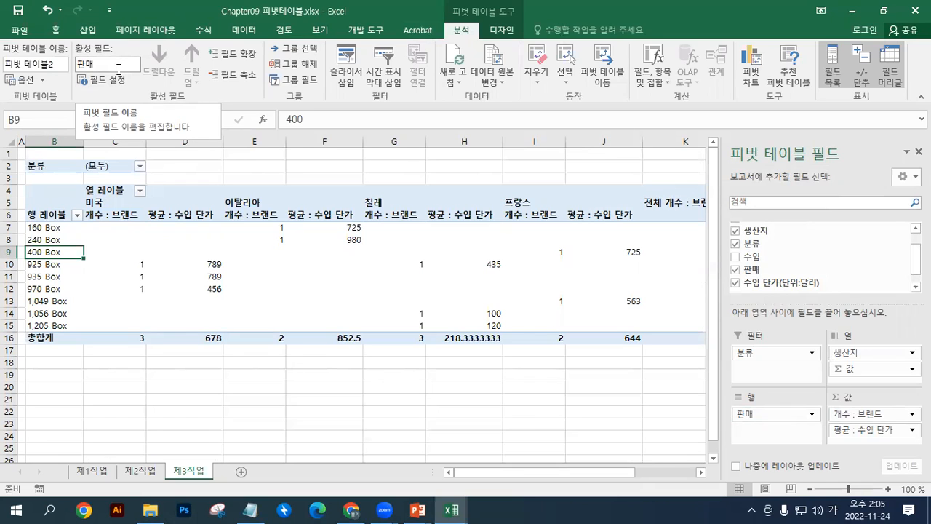
pyautogui.click(218, 266)
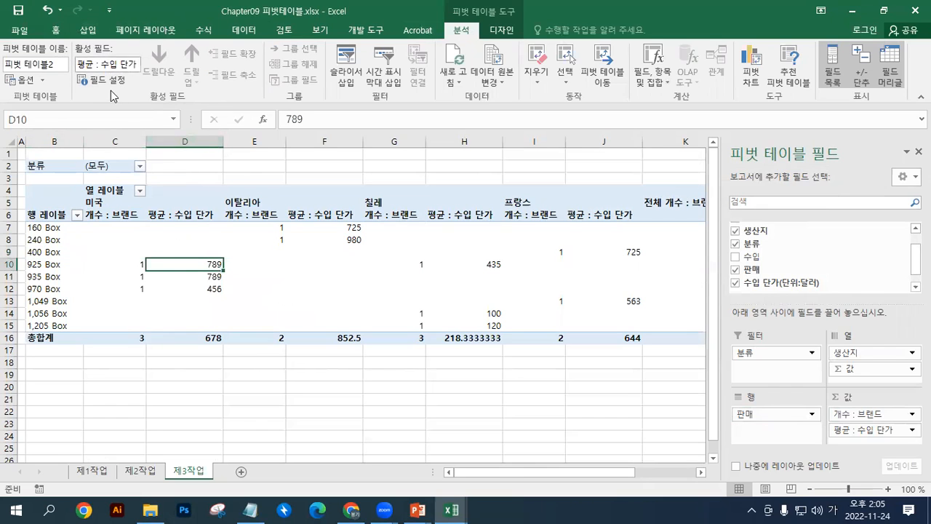
pyautogui.click(131, 277)
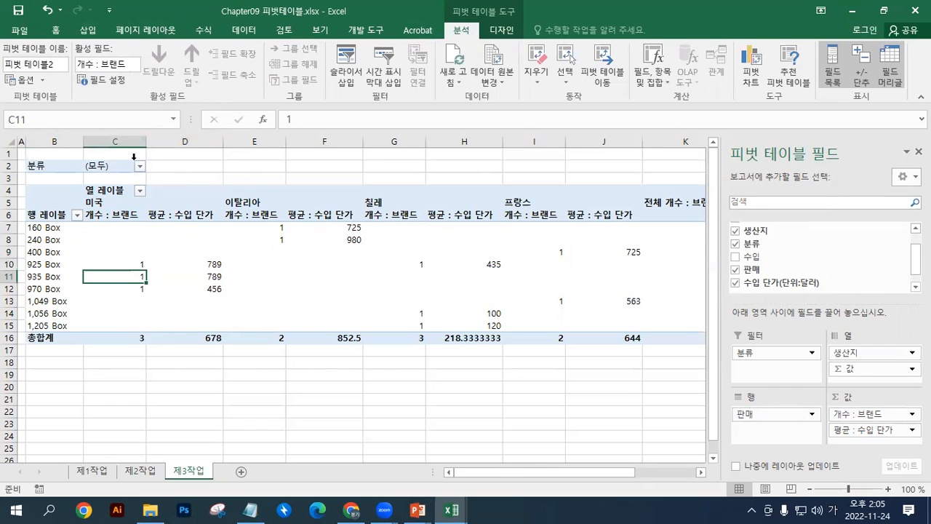
pyautogui.click(110, 203)
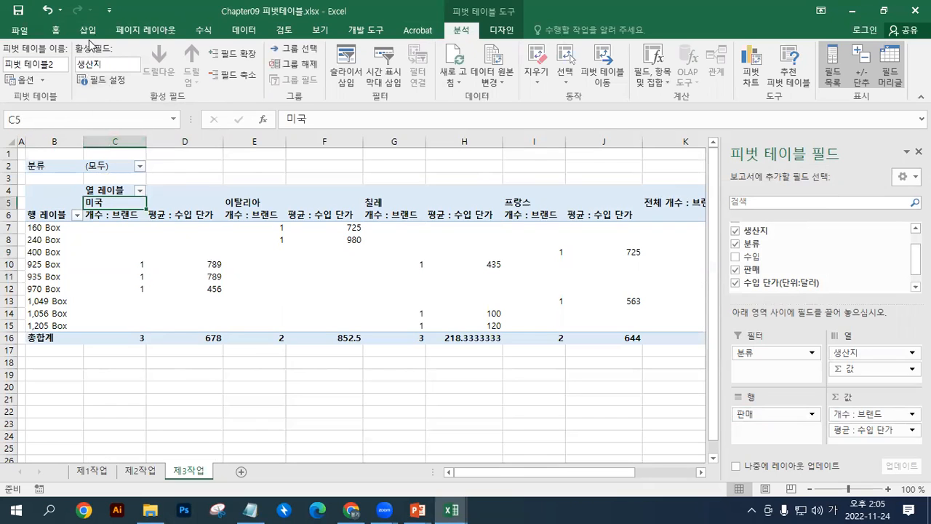
pyautogui.click(94, 165)
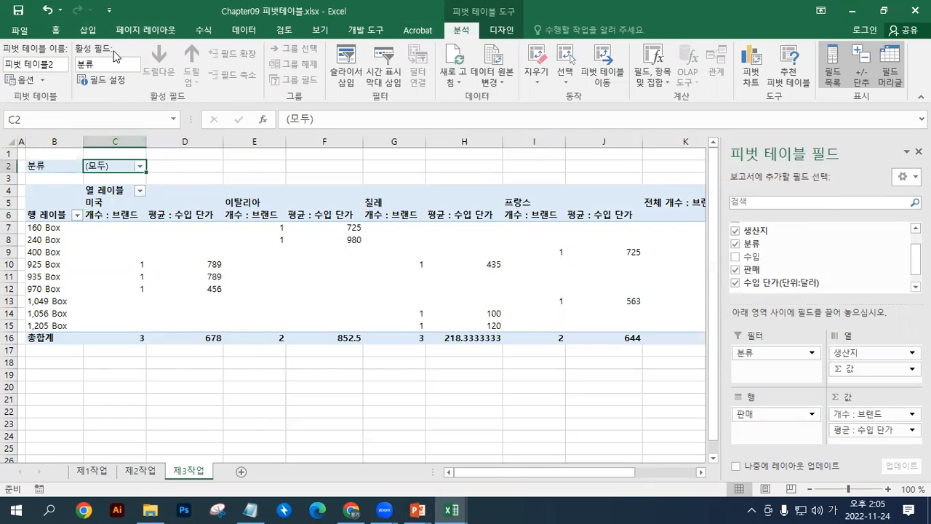
# Step: Group the 판매 row labels from 250 to 1000 in steps of 250
pyautogui.click(53, 239)
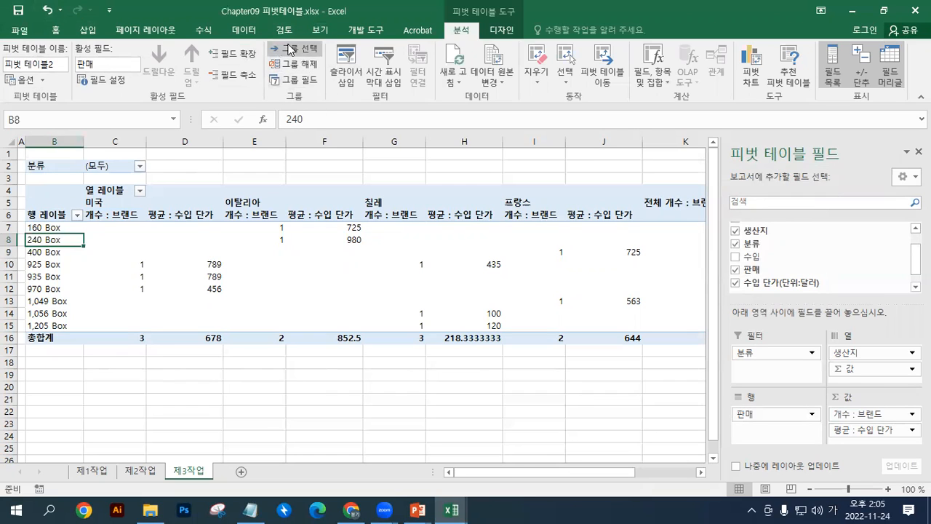
pyautogui.click(298, 85)
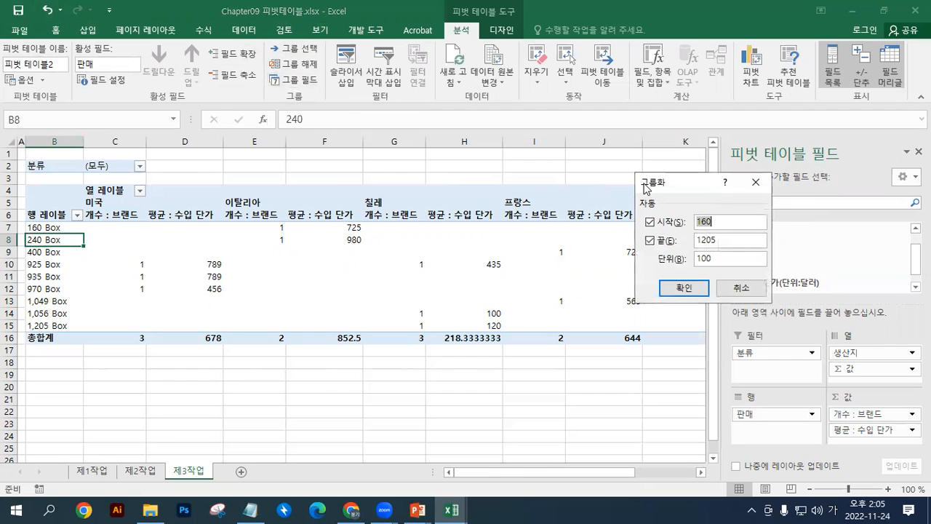
pyautogui.moveTo(648, 182); pyautogui.dragTo(313, 108)
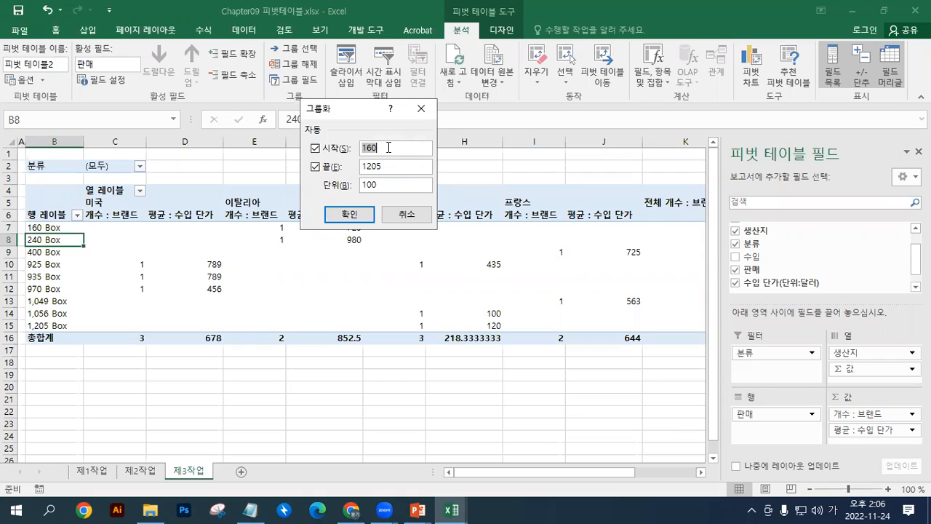
pyautogui.write('250')
pyautogui.doubleClick(373, 167)
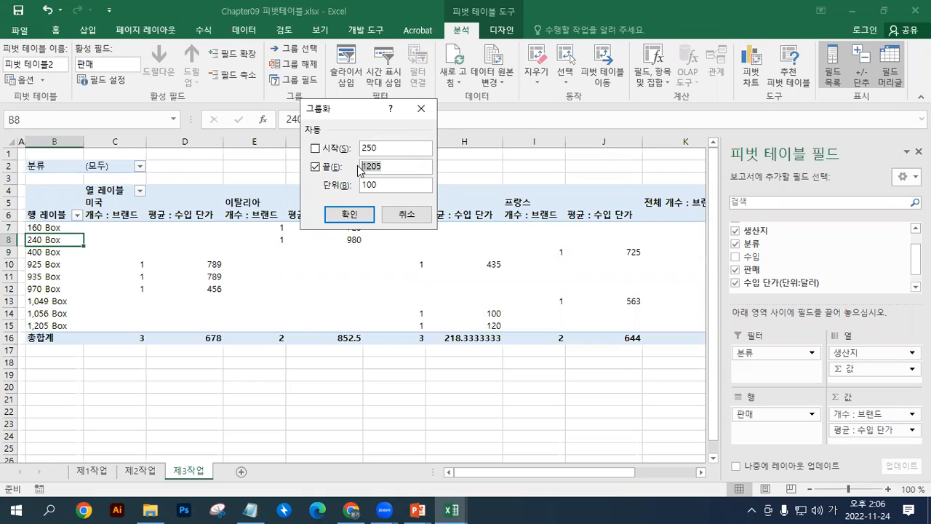
pyautogui.write('1000')
pyautogui.moveTo(393, 185); pyautogui.dragTo(355, 187)
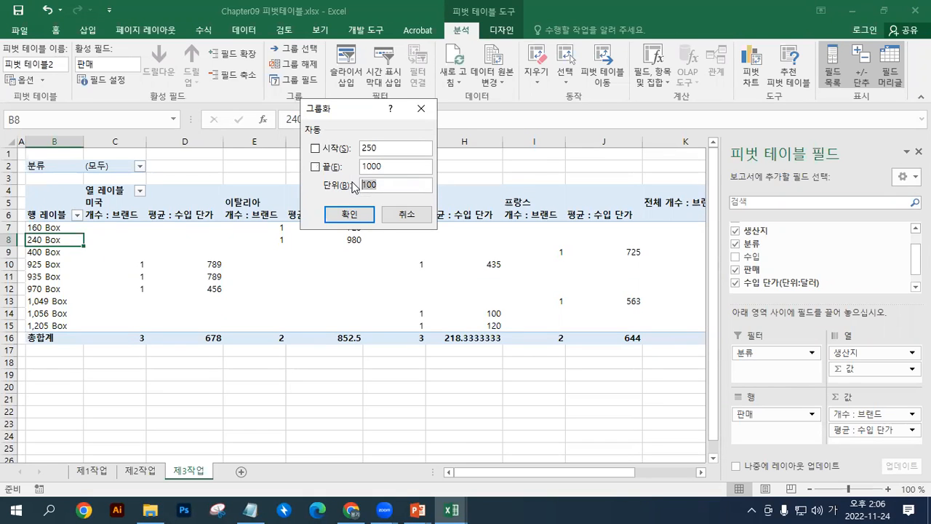
pyautogui.write('250')
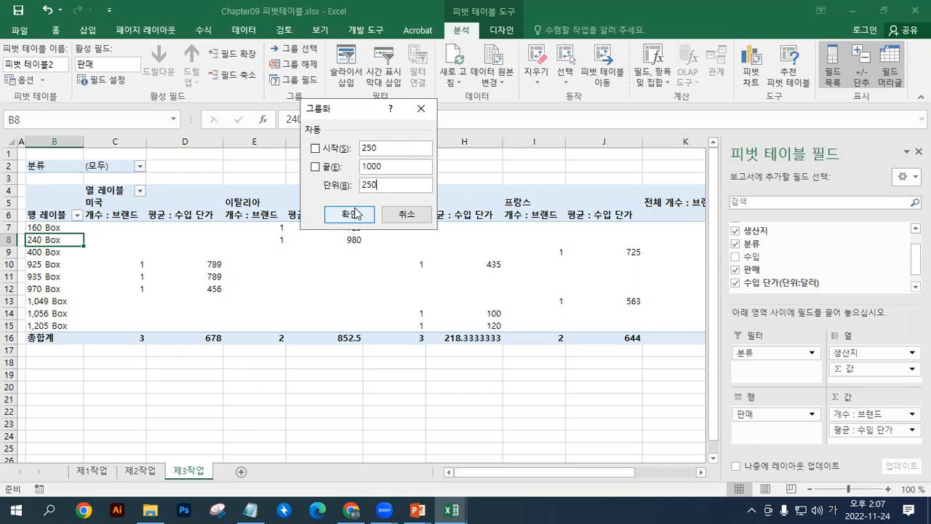
pyautogui.click(355, 214)
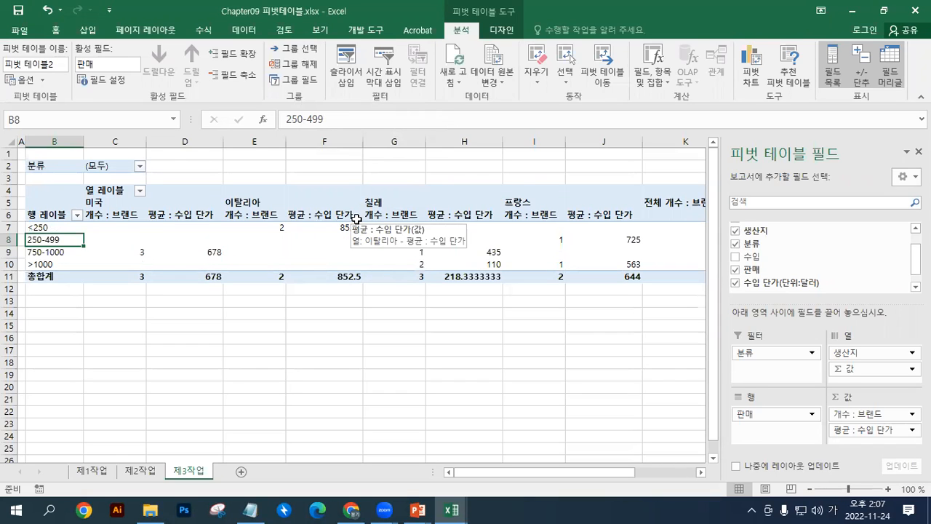
# Step: Examine the grouped 판매 row labels, comparing the lowest and highest ranges
pyautogui.moveTo(58, 243); pyautogui.dragTo(59, 241)
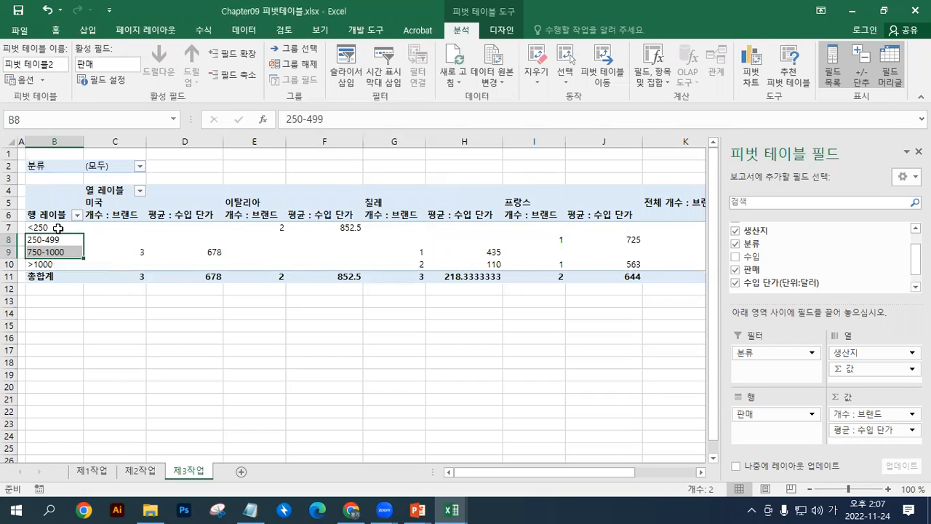
pyautogui.click(58, 228)
pyautogui.click(62, 263)
pyautogui.click(52, 229)
pyautogui.click(40, 261)
pyautogui.click(52, 228)
pyautogui.click(50, 263)
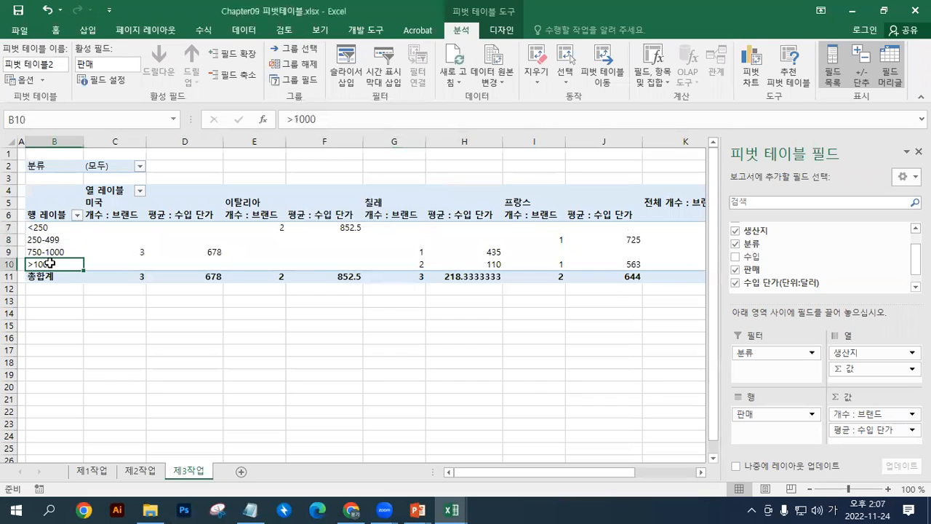
pyautogui.moveTo(96, 269)
# Step: Examine the paired 개수 : 브랜드 and 평균 : 수입 단가 headings under each 생산지
pyautogui.moveTo(112, 203); pyautogui.dragTo(234, 204)
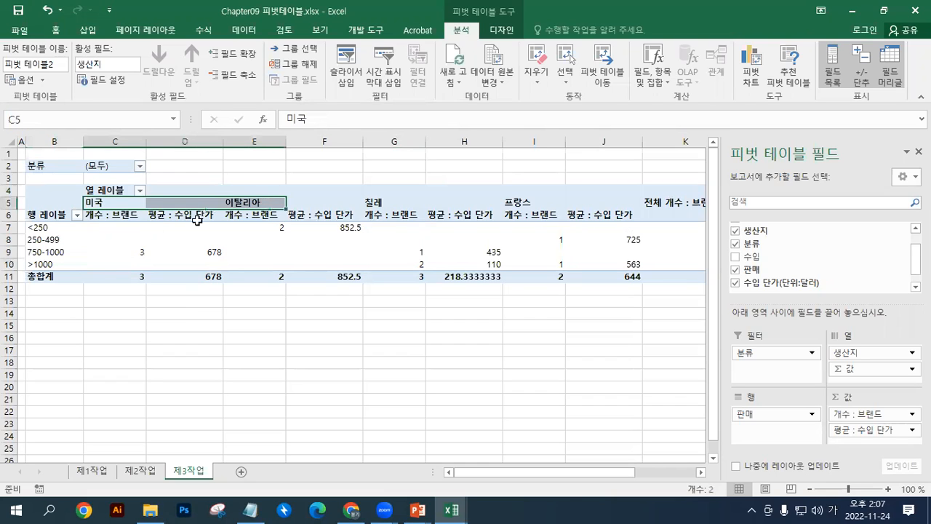
pyautogui.moveTo(38, 228); pyautogui.dragTo(38, 254)
pyautogui.click(172, 250)
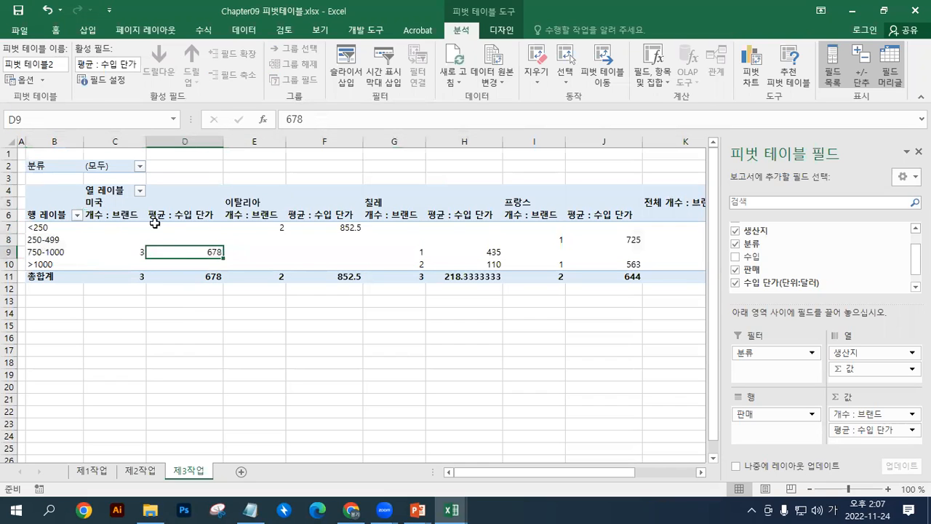
pyautogui.click(113, 215)
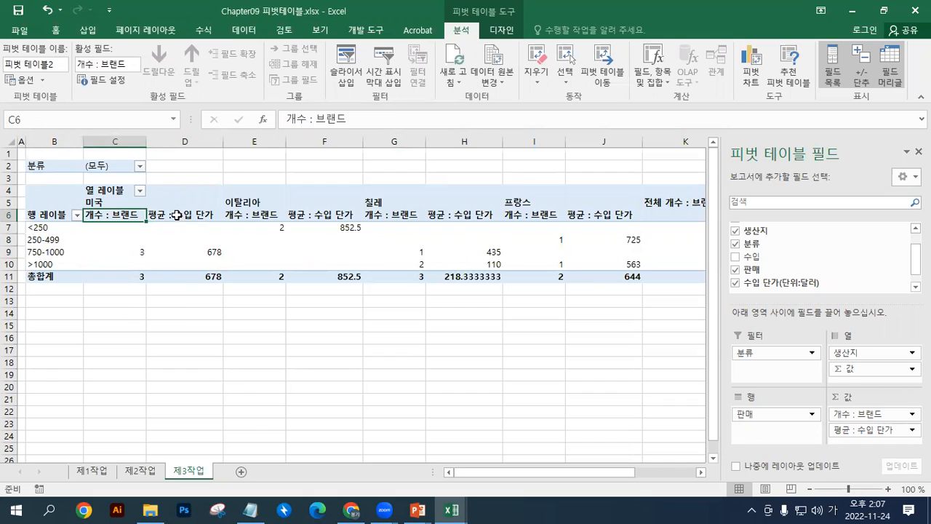
pyautogui.click(180, 216)
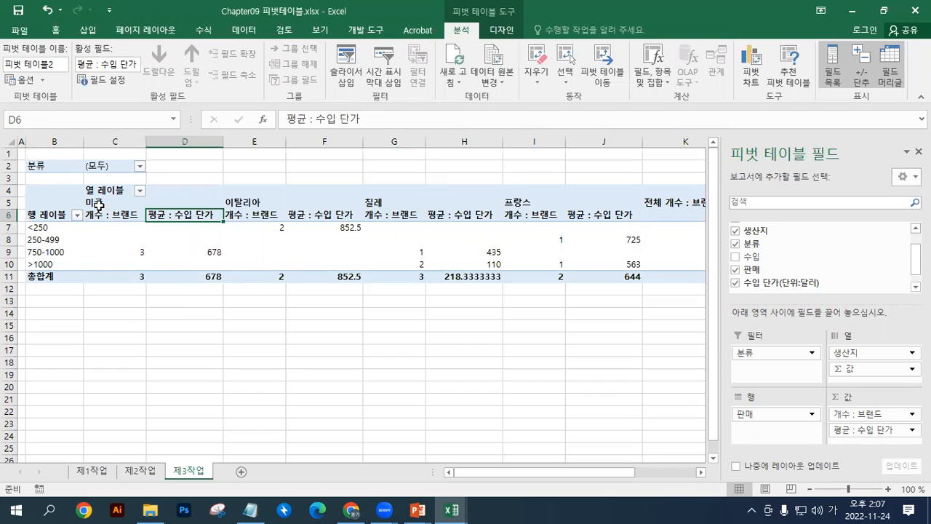
pyautogui.moveTo(98, 204); pyautogui.dragTo(176, 216)
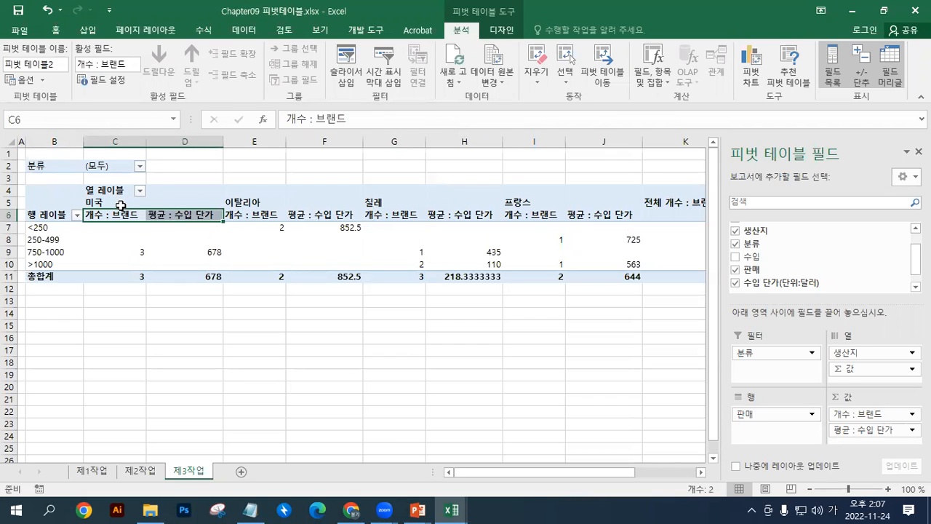
pyautogui.moveTo(260, 208); pyautogui.dragTo(321, 210)
pyautogui.click(257, 215)
pyautogui.moveTo(257, 215); pyautogui.dragTo(308, 214)
pyautogui.click(393, 217)
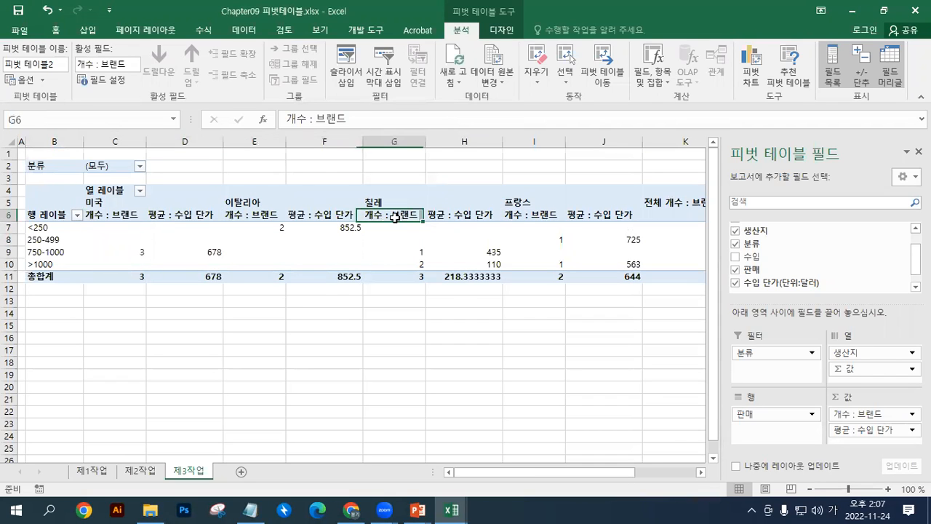
pyautogui.moveTo(394, 217); pyautogui.dragTo(453, 214)
pyautogui.moveTo(524, 216); pyautogui.dragTo(569, 216)
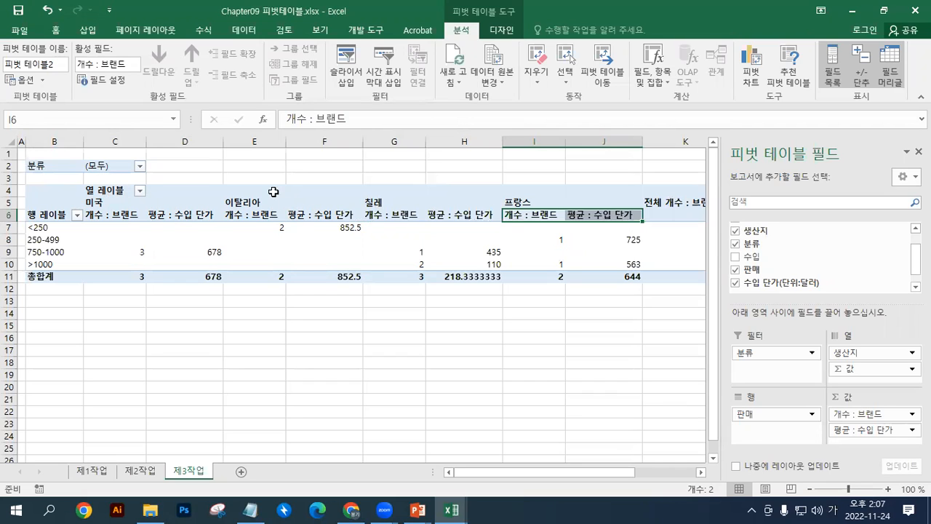
# Step: Check how the 생산지 headings 미국 through 프랑스 are aligned above their paired value columns
pyautogui.click(117, 203)
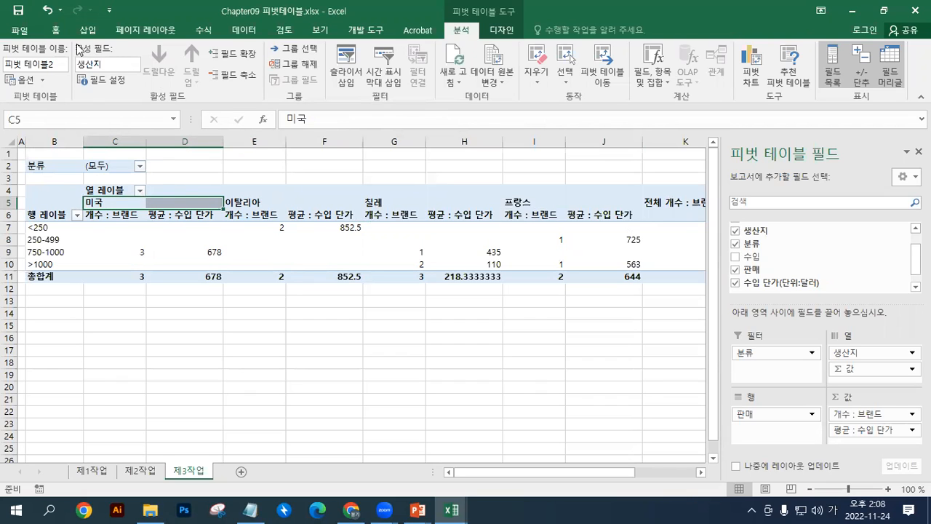
pyautogui.click(56, 30)
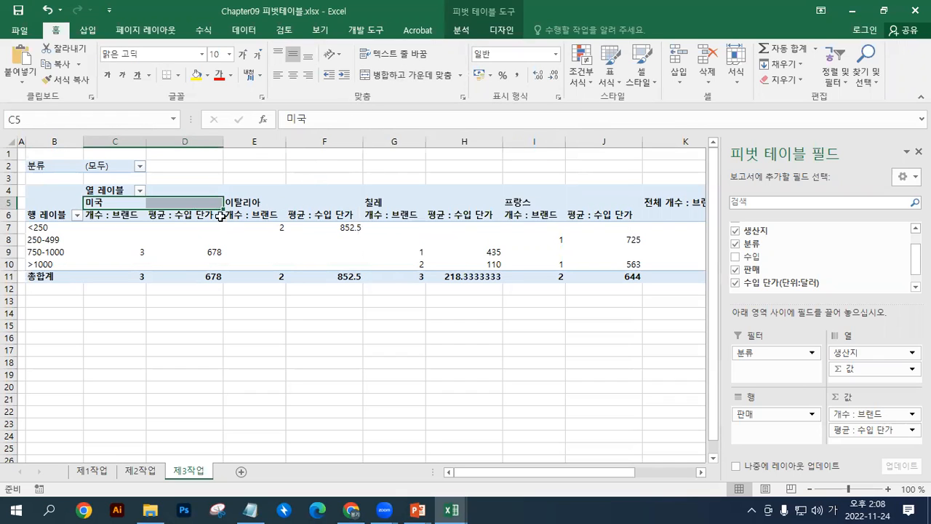
pyautogui.moveTo(257, 205); pyautogui.dragTo(483, 205)
pyautogui.click(526, 204)
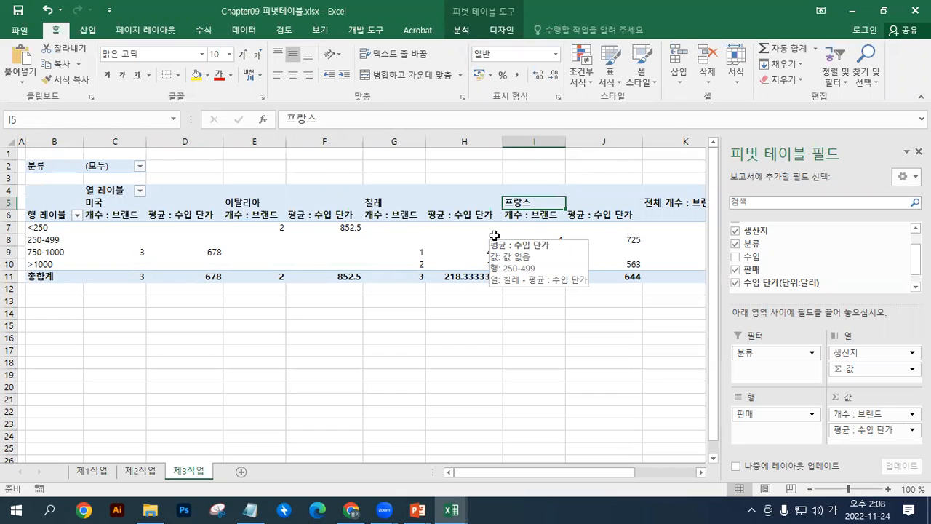
pyautogui.click(375, 235)
pyautogui.click(290, 250)
pyautogui.click(257, 237)
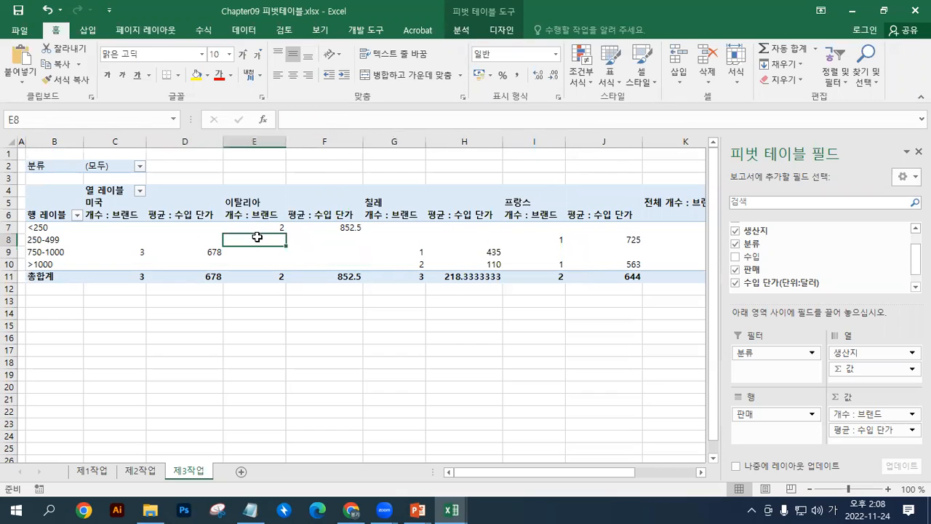
# Step: Enable 레이블이 있는 셀 병합 및 가운데 맞춤 in the pivot table options, keeping the pivot table in view
pyautogui.click(460, 35)
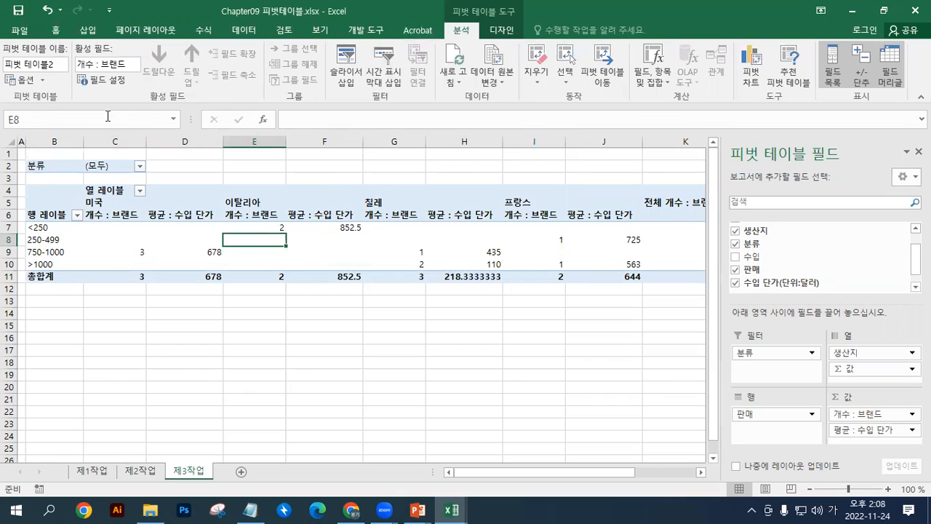
pyautogui.click(23, 80)
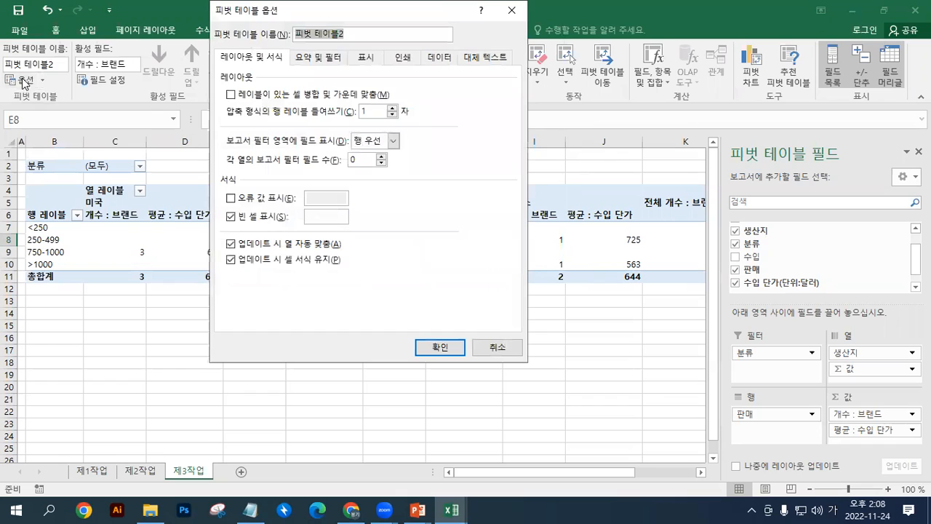
pyautogui.click(238, 98)
pyautogui.click(240, 100)
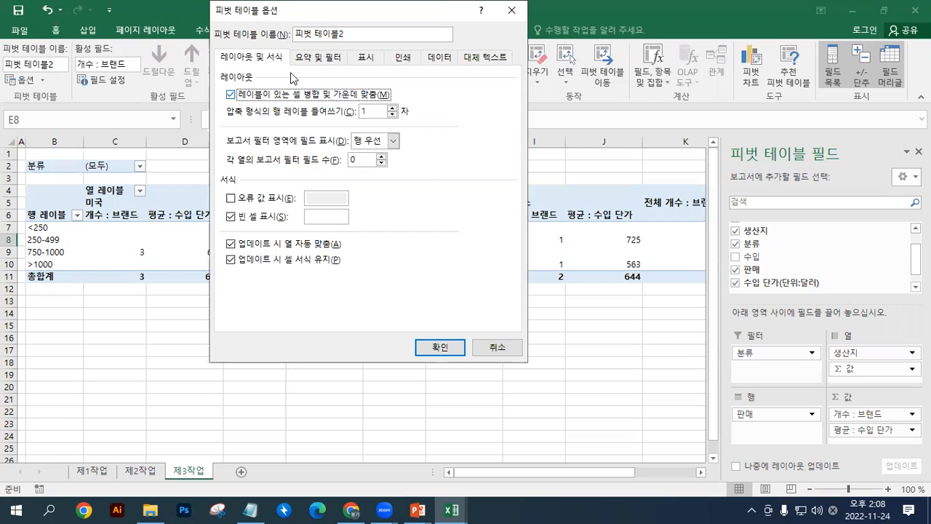
pyautogui.moveTo(313, 20); pyautogui.dragTo(324, 266)
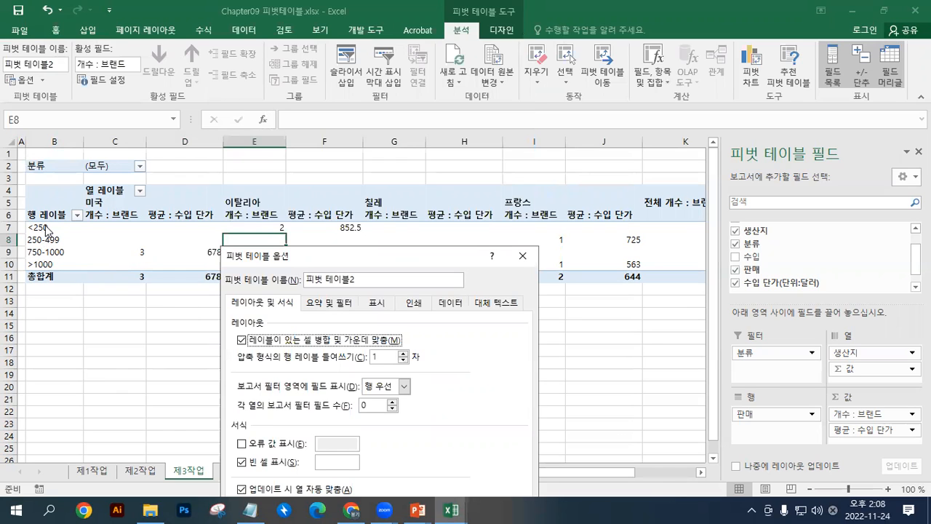
# Step: Apply the pivot table option that merges and centres the cells with labels
pyautogui.moveTo(314, 256); pyautogui.dragTo(384, 112)
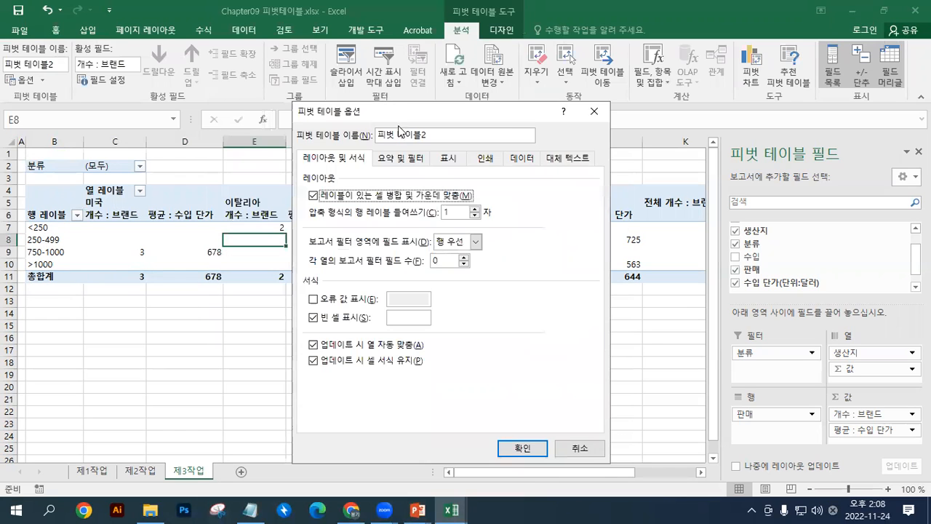
pyautogui.click(524, 450)
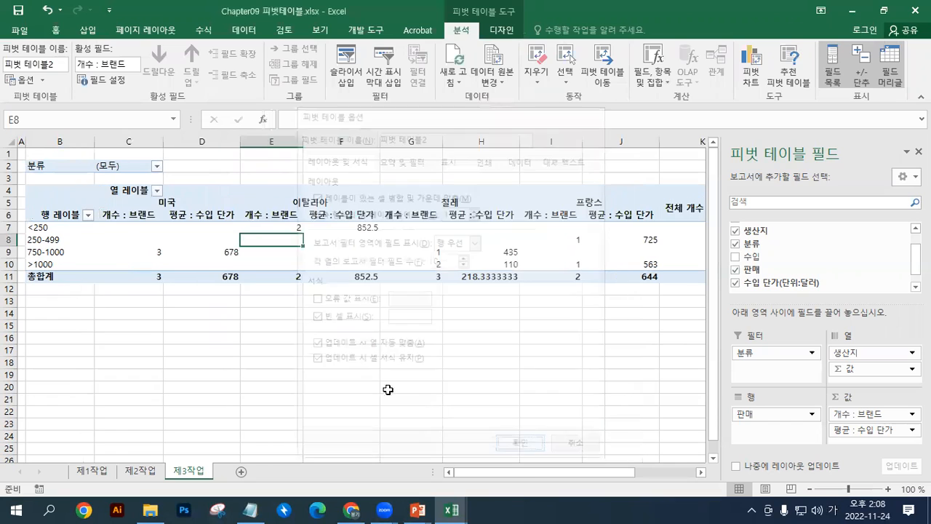
pyautogui.click(65, 230)
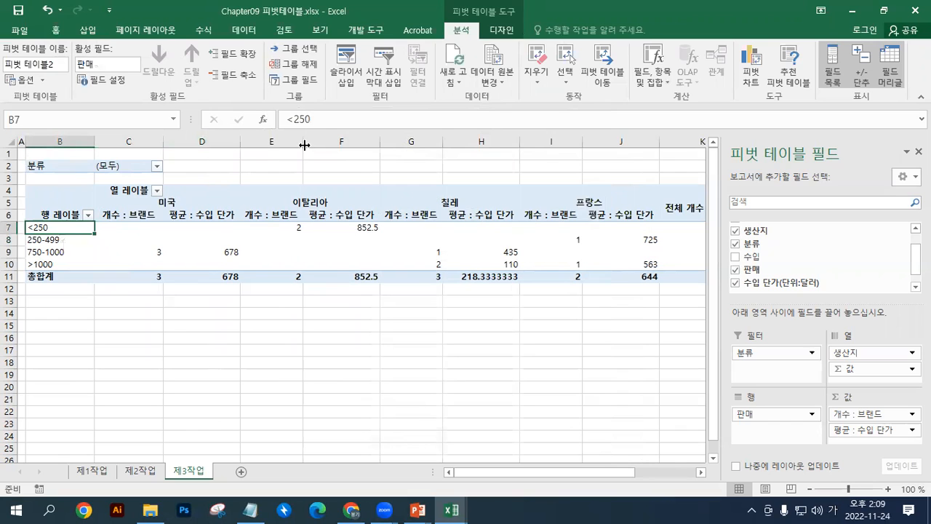
pyautogui.click(55, 242)
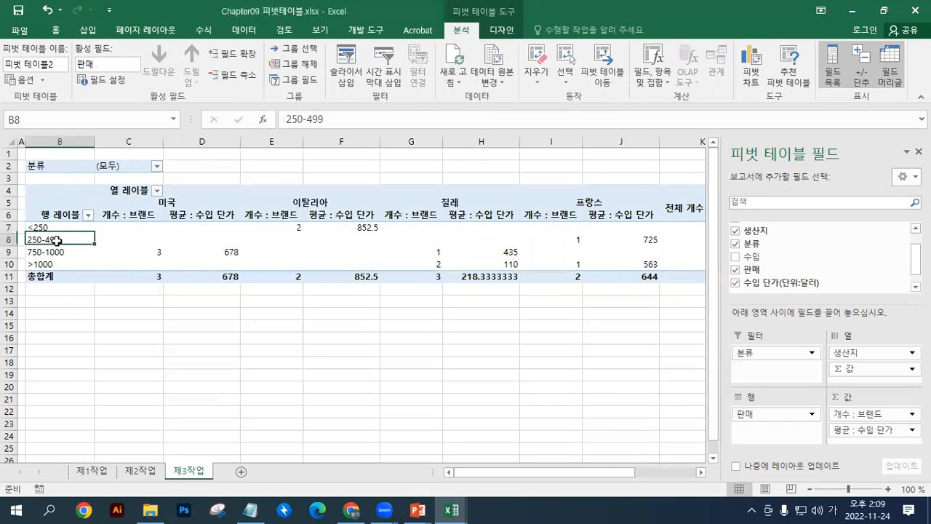
pyautogui.click(68, 216)
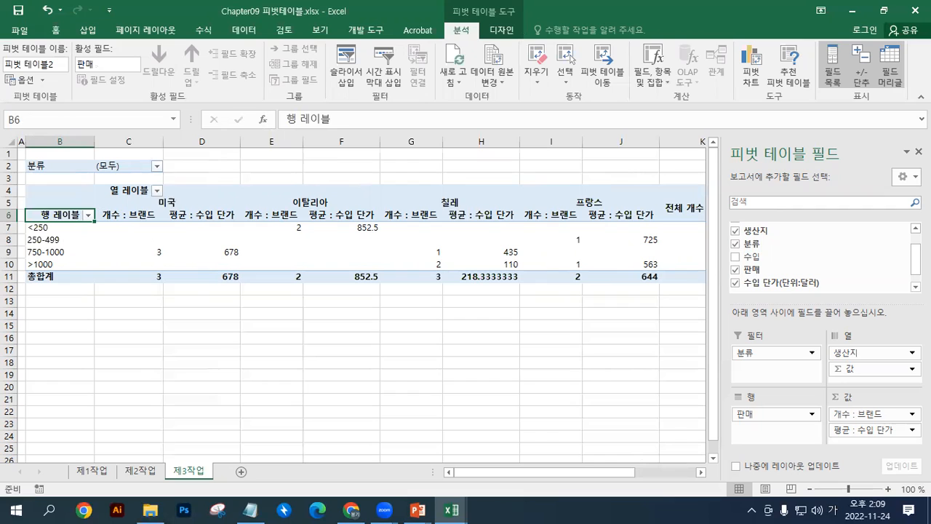
# Step: Examine the order of the 생산지 column headings in row 5 of the pivot table
pyautogui.moveTo(177, 202); pyautogui.dragTo(617, 204)
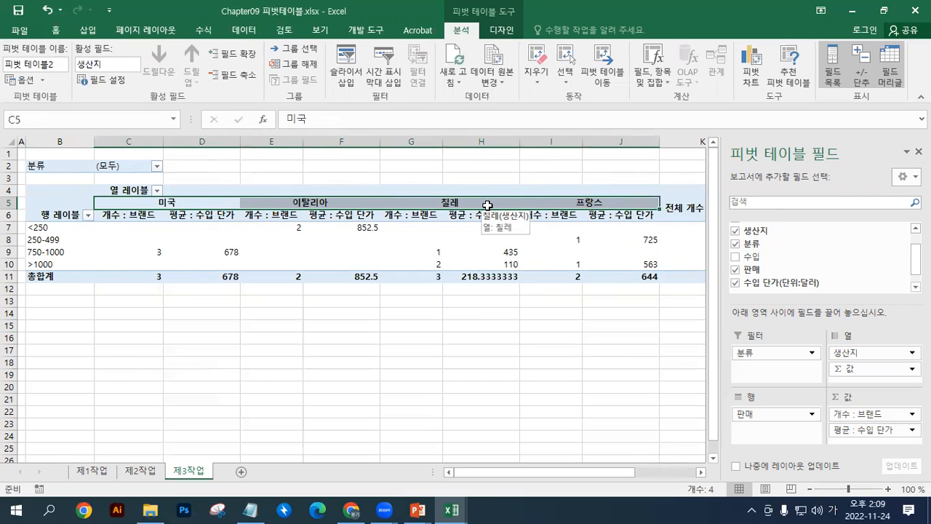
pyautogui.moveTo(149, 204); pyautogui.dragTo(485, 198)
pyautogui.click(406, 216)
pyautogui.moveTo(186, 205); pyautogui.dragTo(615, 208)
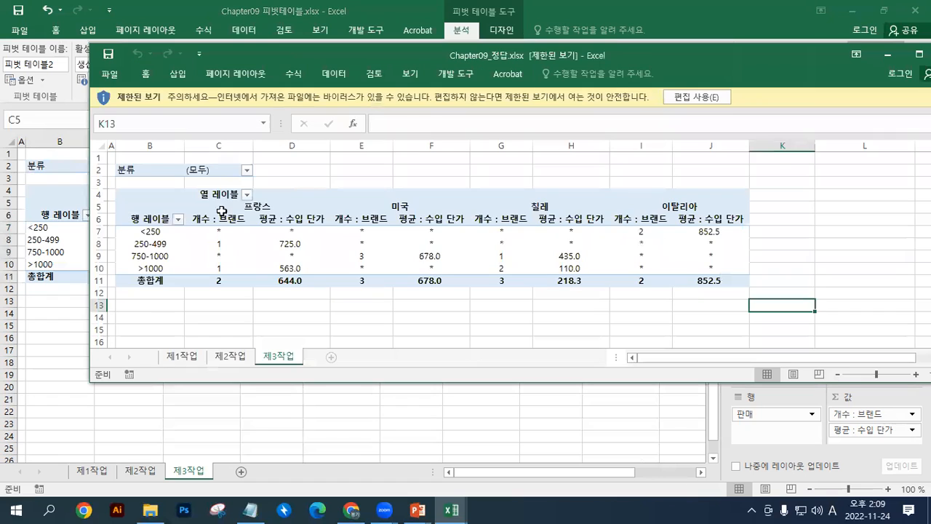
# Step: Examine the order of the 생산지 column headings in the answer workbook Chapter09_정답.xlsx, and return to the working file
pyautogui.moveTo(226, 206); pyautogui.dragTo(675, 206)
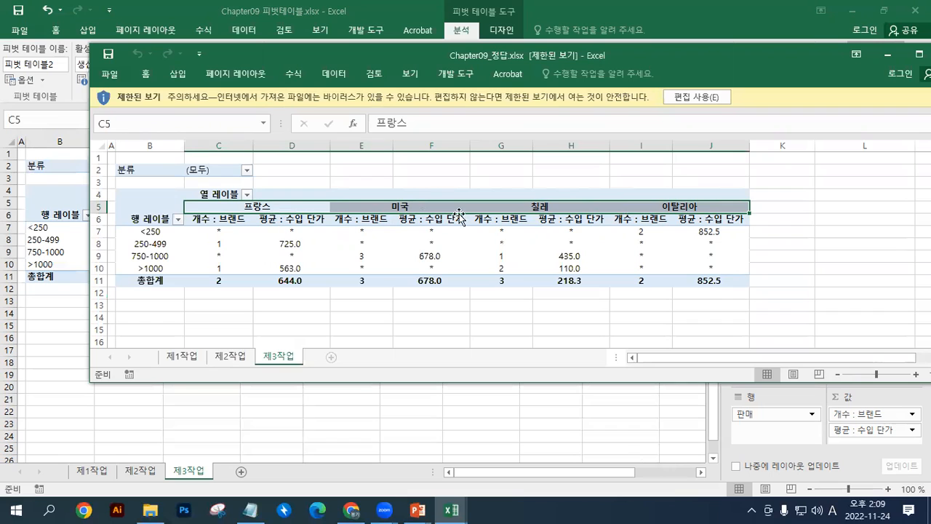
pyautogui.moveTo(260, 209); pyautogui.dragTo(709, 209)
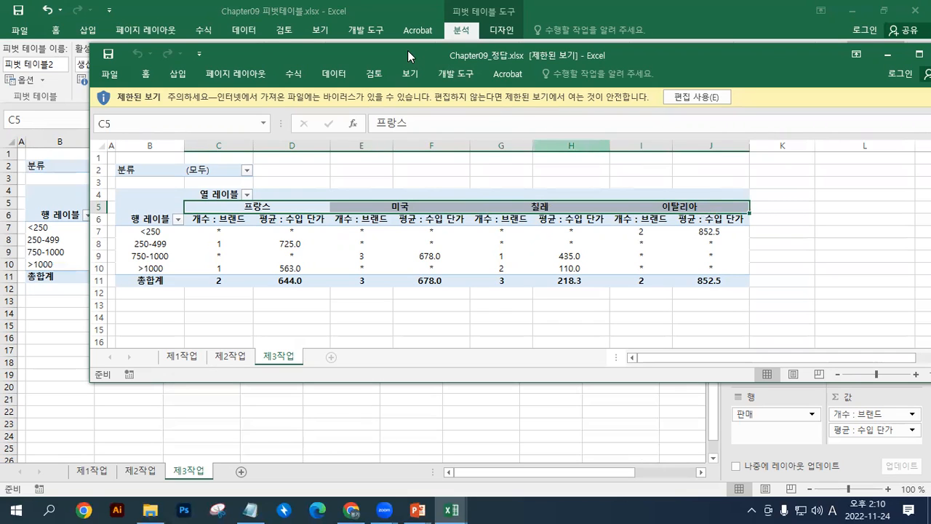
pyautogui.moveTo(406, 51); pyautogui.dragTo(347, 80)
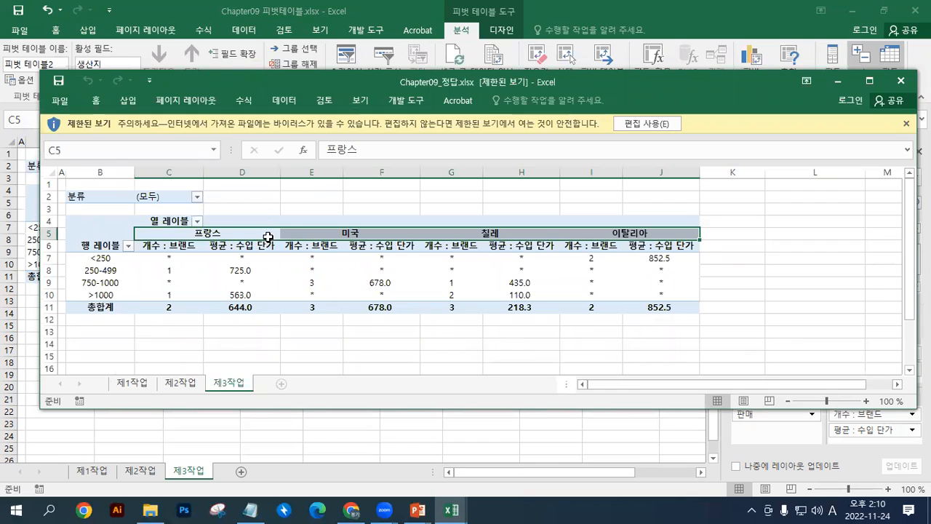
pyautogui.click(245, 235)
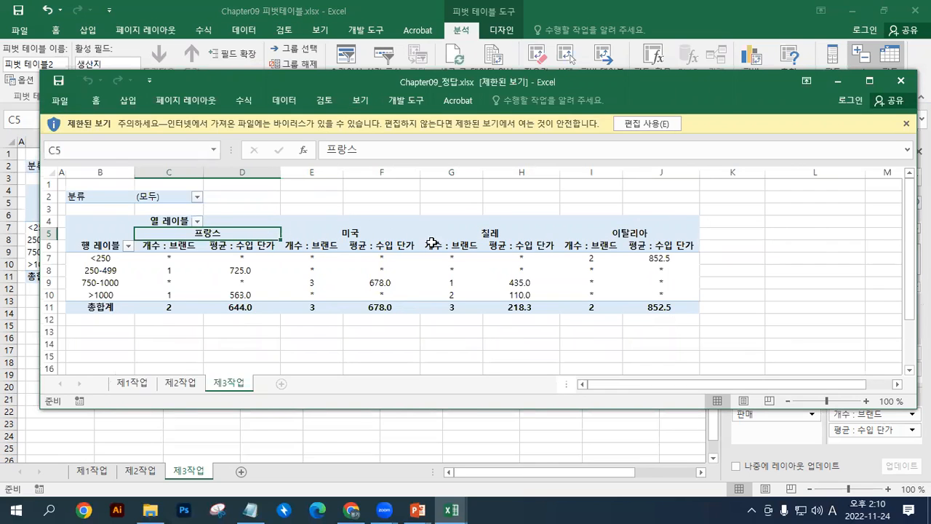
pyautogui.click(521, 245)
pyautogui.click(566, 245)
pyautogui.click(630, 244)
pyautogui.click(350, 232)
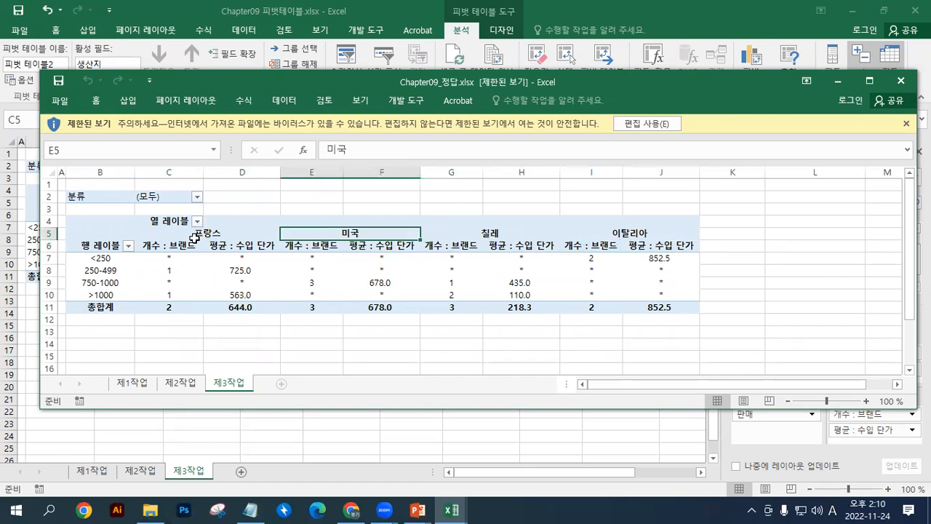
pyautogui.click(660, 233)
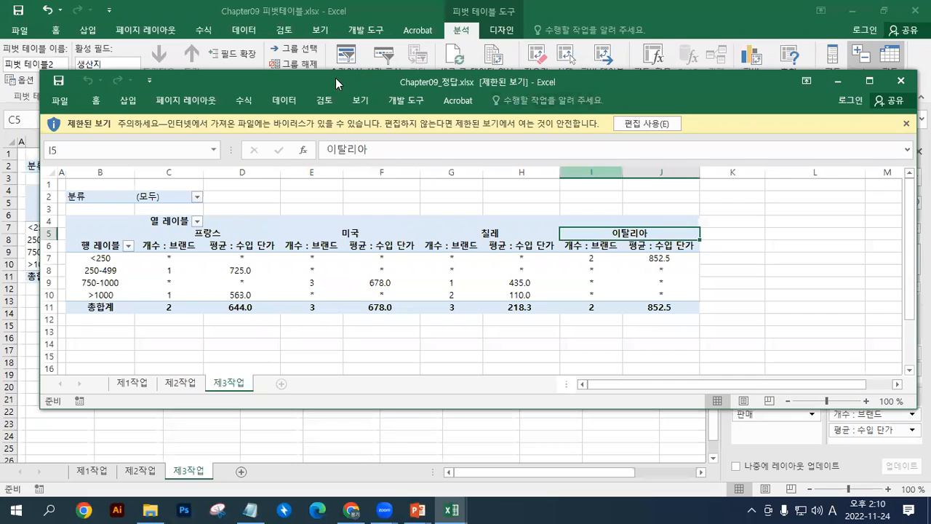
pyautogui.click(838, 82)
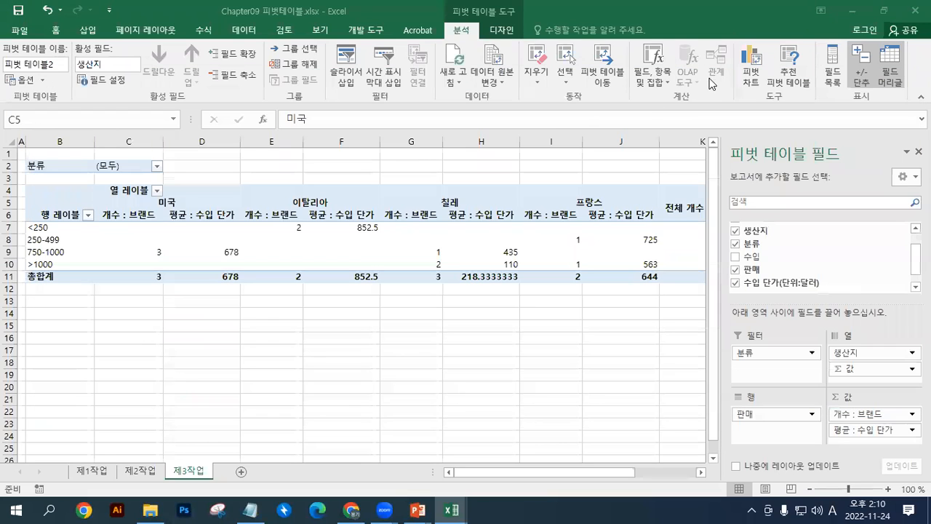
# Step: Move the 프랑스 column group ahead of 미국 so it comes first in the pivot table
pyautogui.click(175, 200)
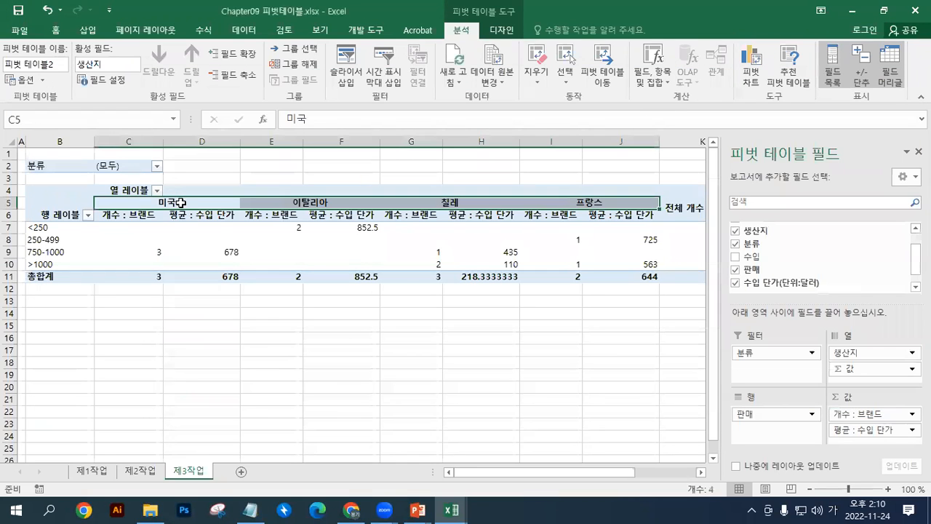
pyautogui.click(182, 203)
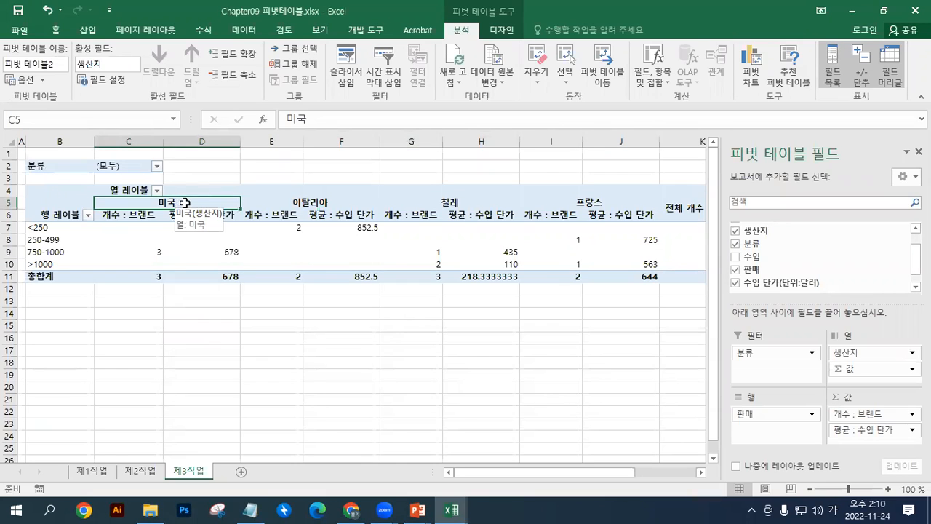
pyautogui.click(571, 202)
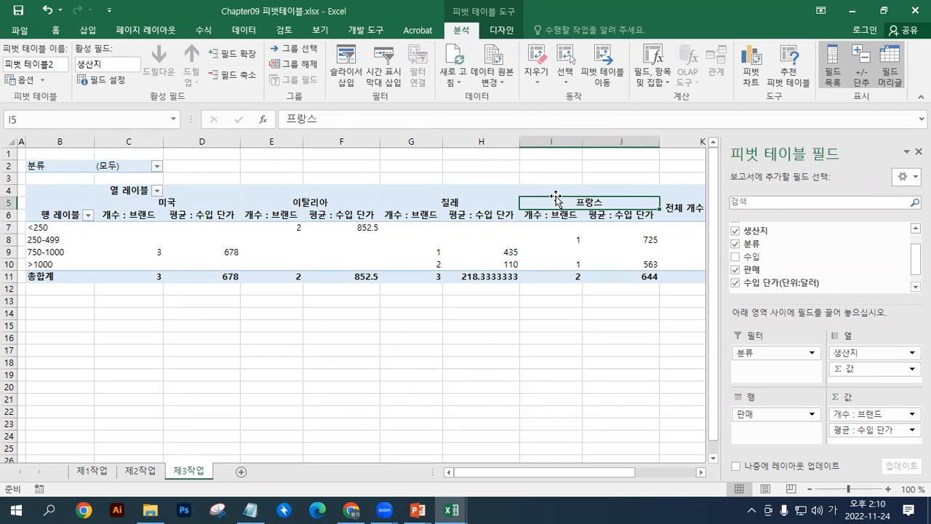
pyautogui.moveTo(556, 197); pyautogui.dragTo(145, 213)
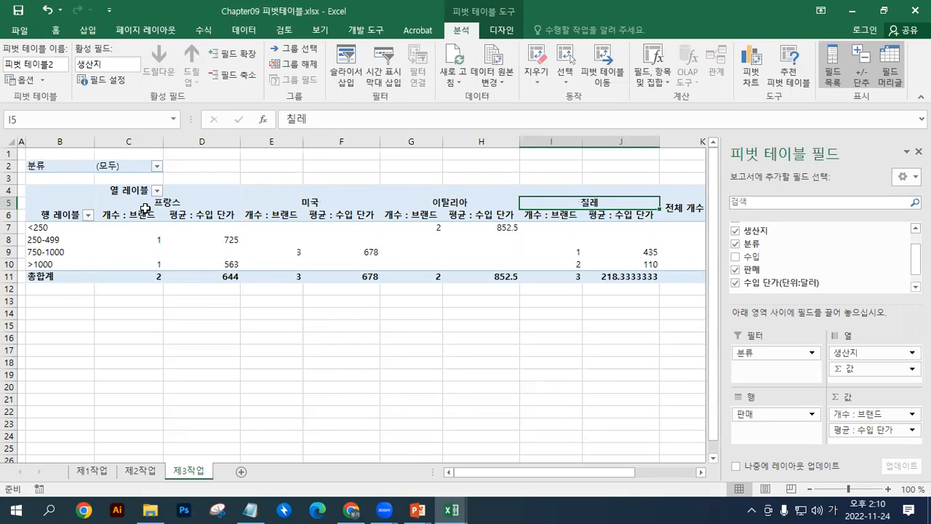
# Step: Move the 칠레 column group ahead of 이탈리아, directly after 미국
pyautogui.click(294, 202)
pyautogui.click(609, 199)
pyautogui.moveTo(610, 199); pyautogui.dragTo(430, 204)
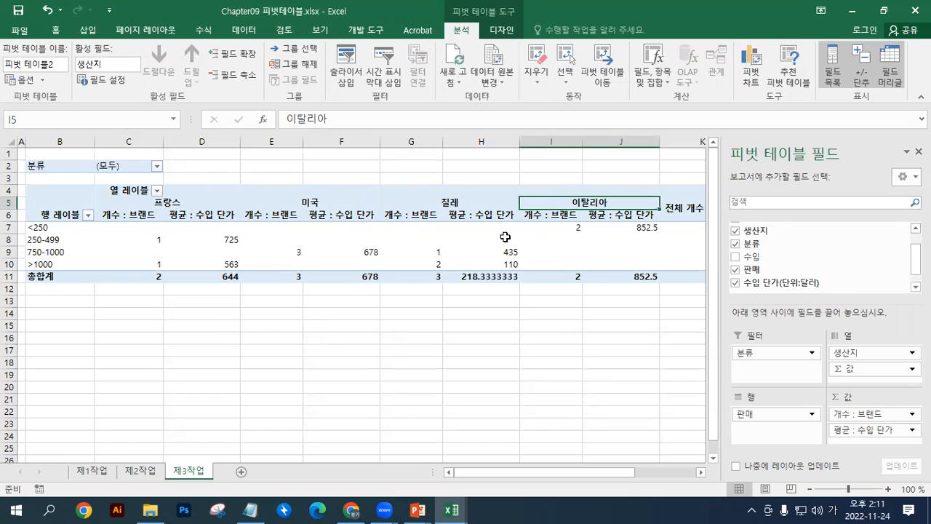
# Step: Examine the empty value cells under 프랑스 and 미국 in the pivot table's <250 and 750-1000 rows
pyautogui.moveTo(505, 237)
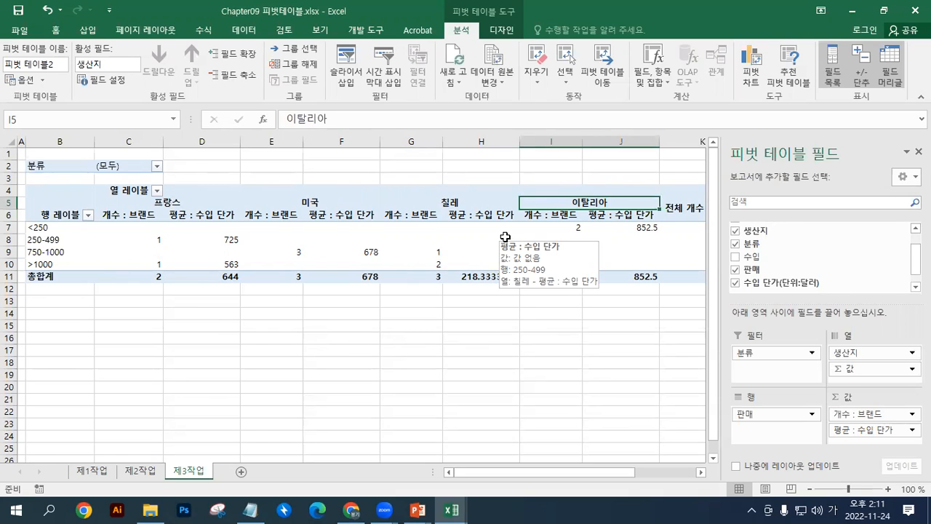
pyautogui.click(147, 230)
pyautogui.click(214, 232)
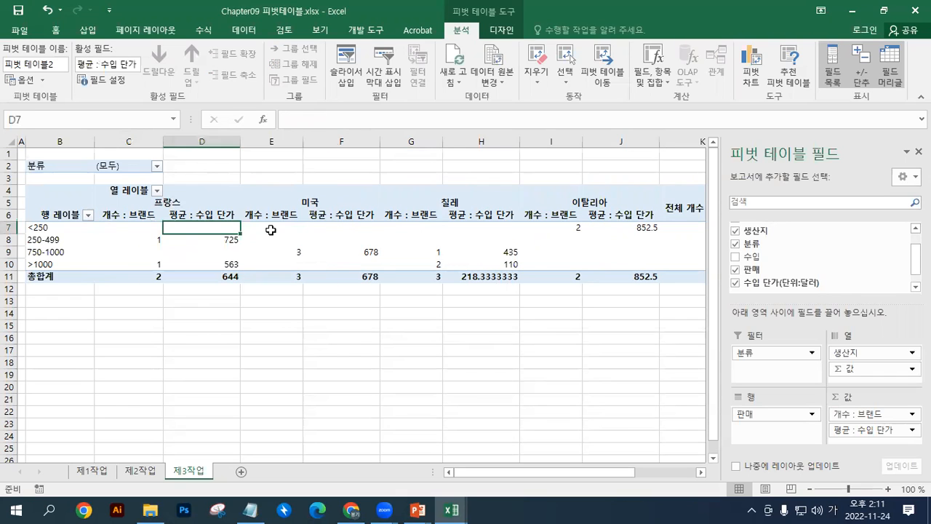
pyautogui.click(269, 230)
pyautogui.click(331, 229)
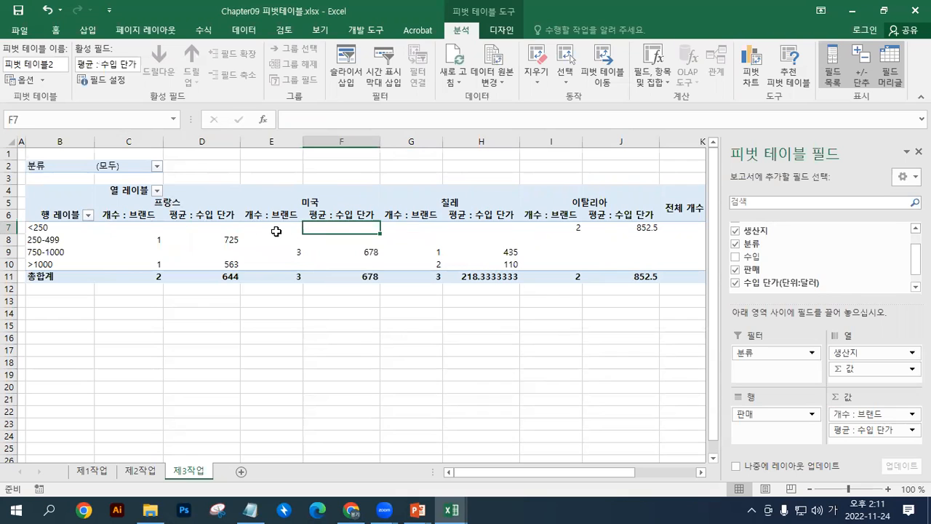
pyautogui.click(256, 228)
pyautogui.click(182, 251)
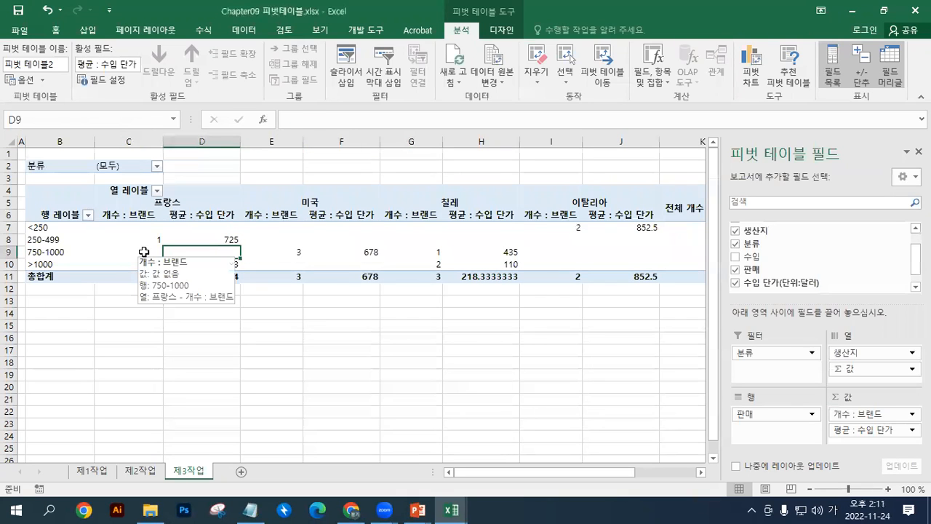
pyautogui.click(144, 251)
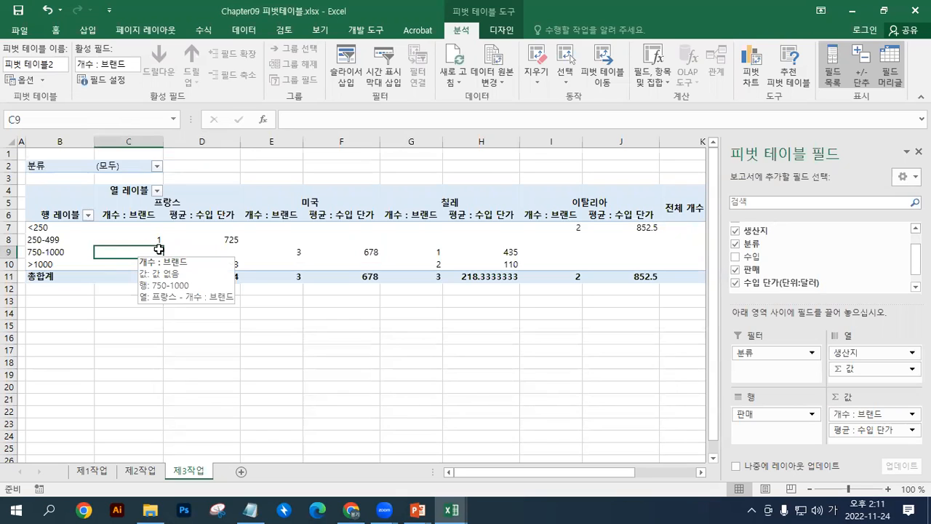
pyautogui.moveTo(208, 251)
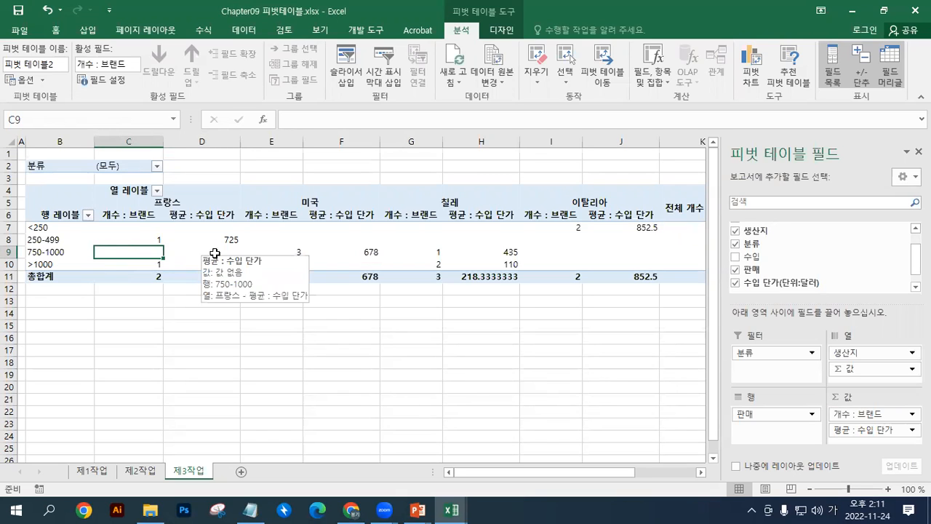
pyautogui.click(207, 252)
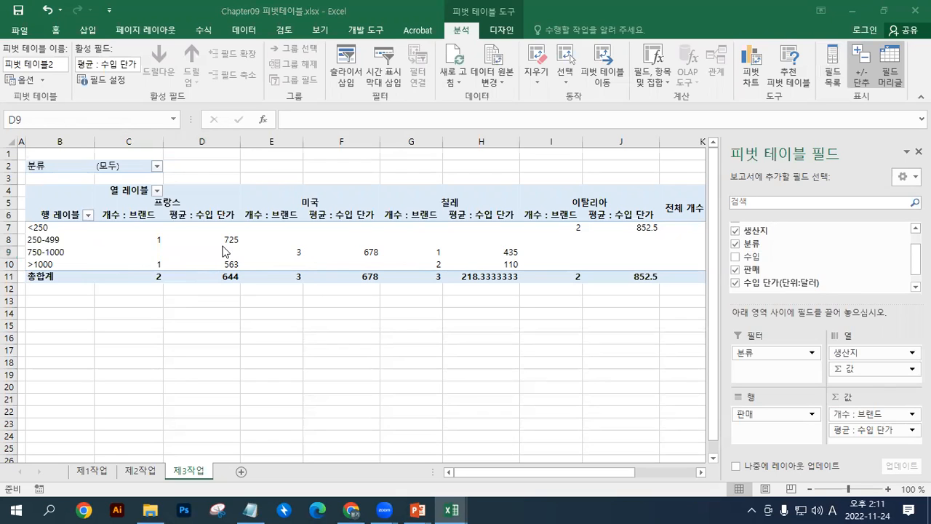
pyautogui.click(218, 251)
pyautogui.click(132, 250)
pyautogui.click(140, 225)
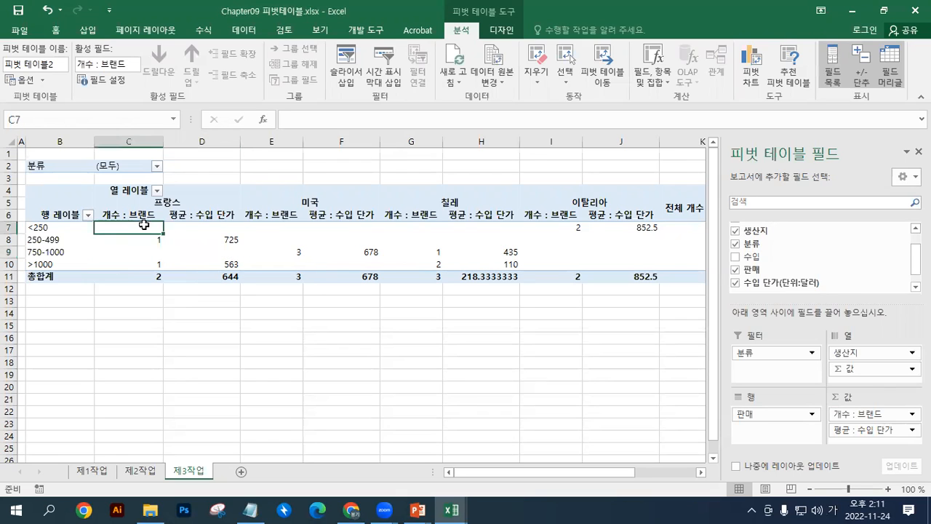
pyautogui.click(199, 228)
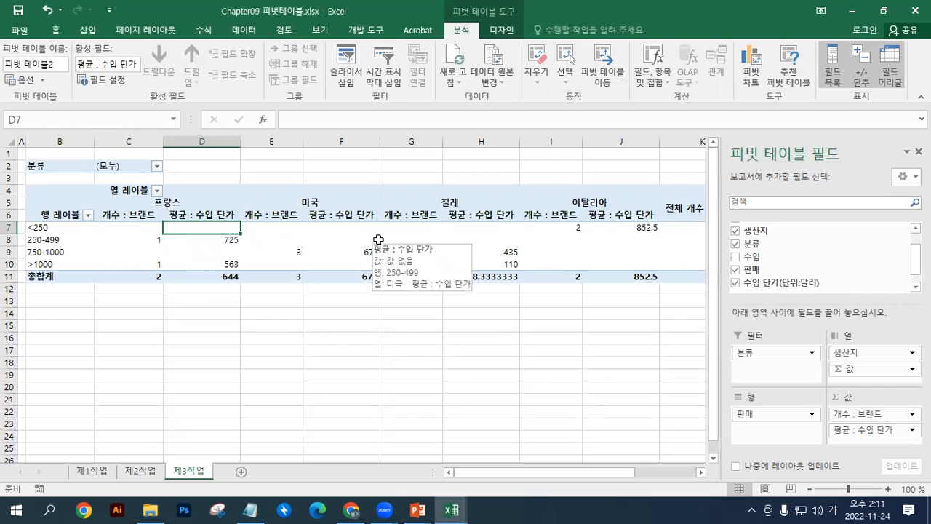
pyautogui.click(220, 253)
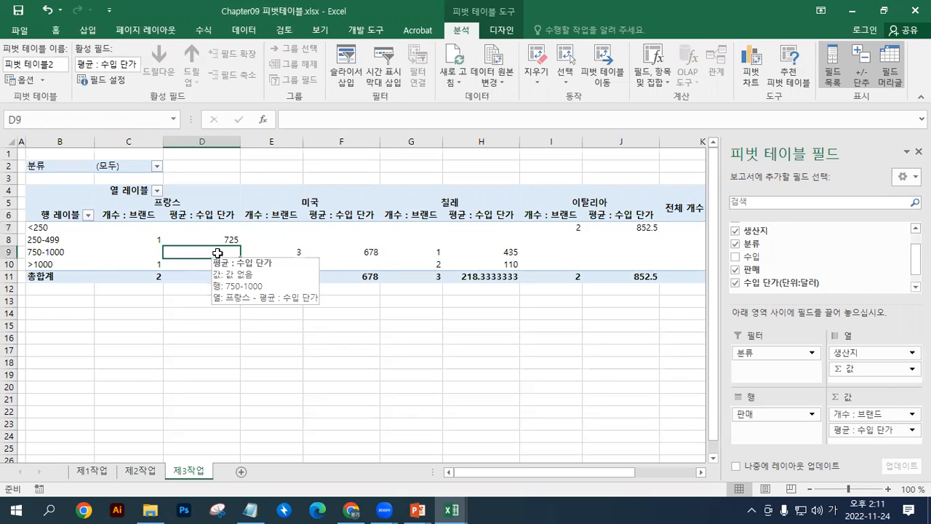
pyautogui.click(127, 254)
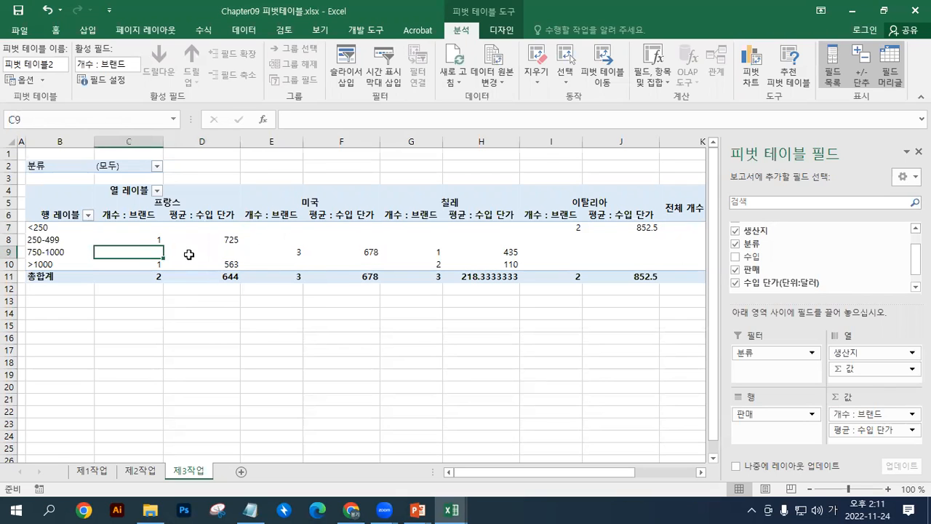
pyautogui.click(189, 254)
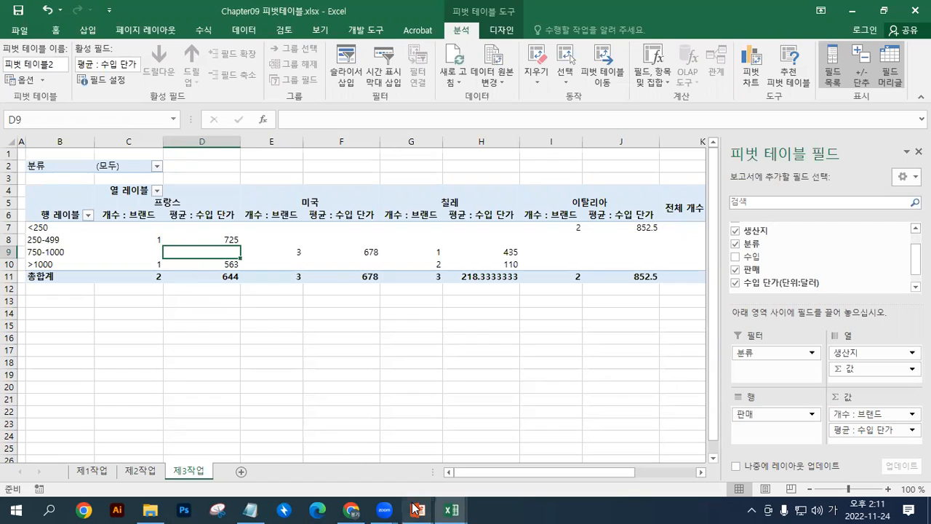
# Step: Examine the row and column labels of the 피벗테이블 sheet in 엑셀기능_ITQ.xlsx, and return to the Chapter09 workbook
pyautogui.click(447, 507)
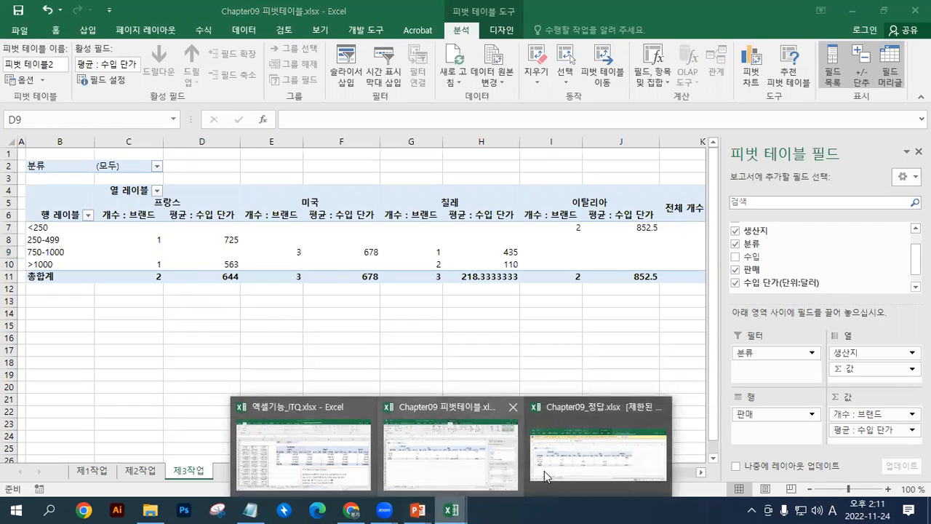
pyautogui.click(315, 472)
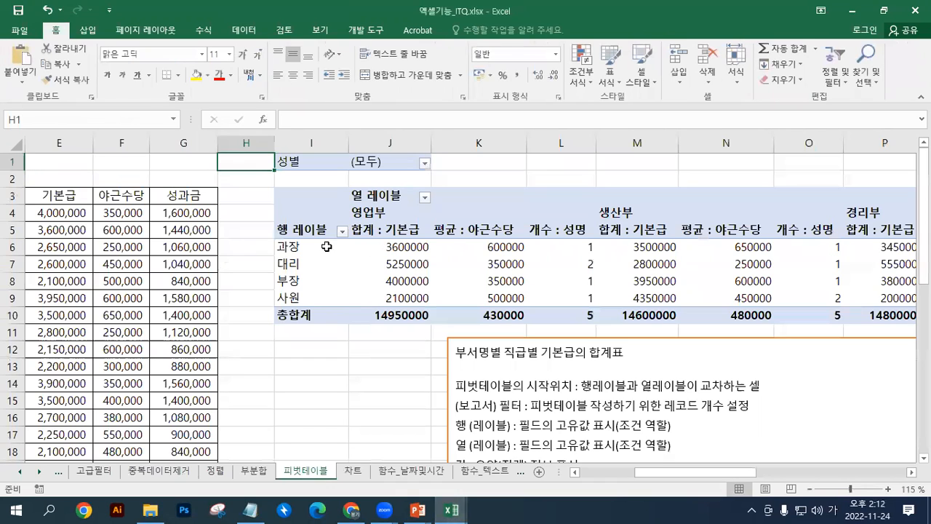
pyautogui.click(298, 248)
pyautogui.click(365, 213)
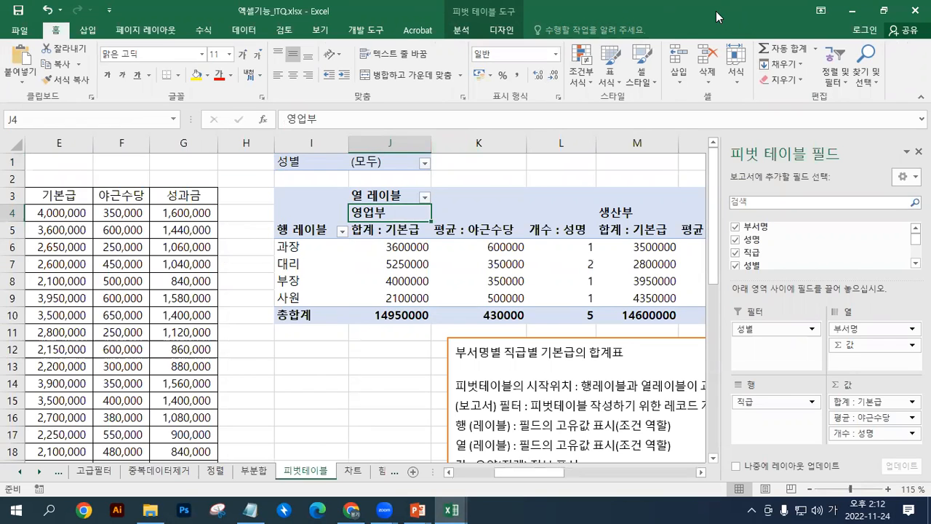
pyautogui.click(853, 12)
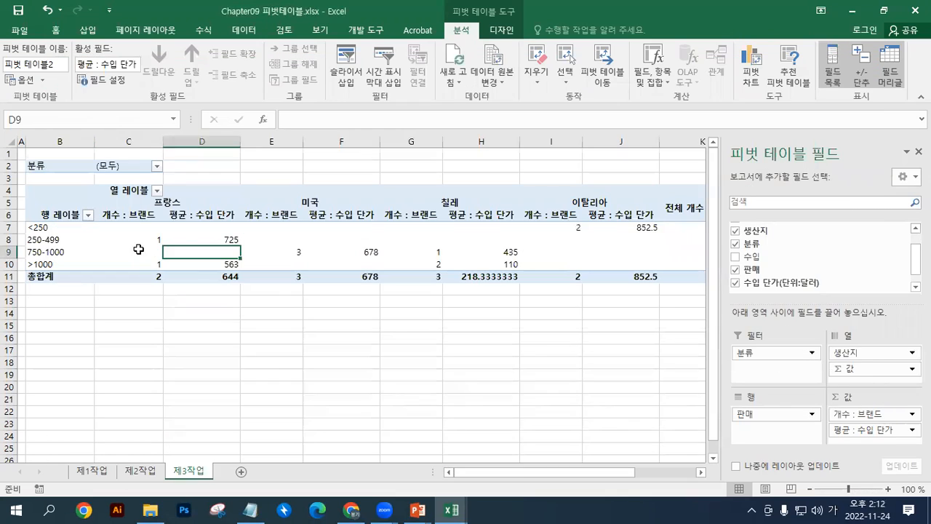
# Step: Examine the blank value cells in the <250 to 750-1000 rows under 프랑스 and 미국 in the pivot table
pyautogui.click(129, 251)
pyautogui.click(135, 229)
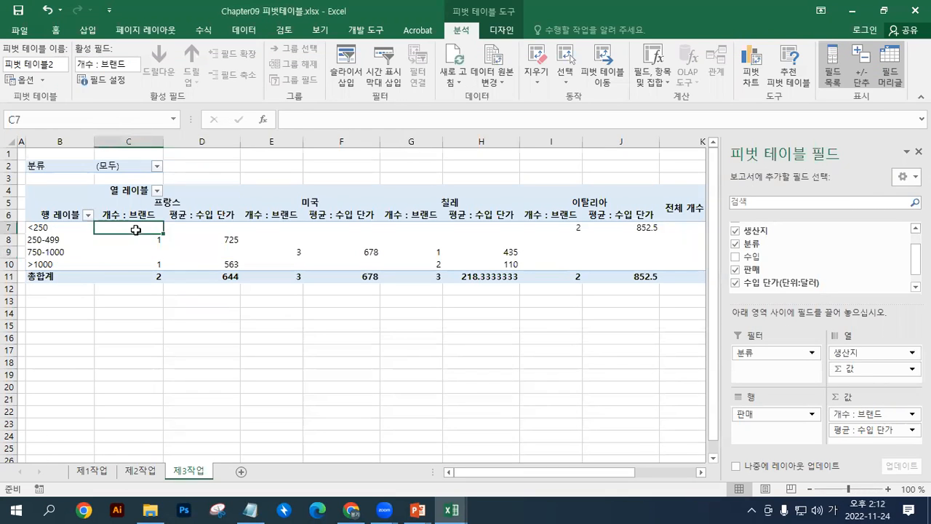
pyautogui.click(205, 238)
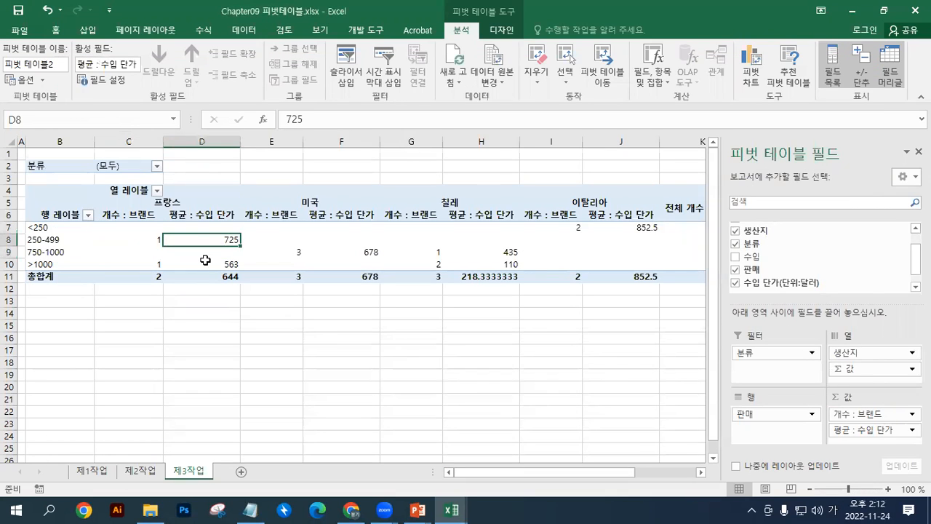
pyautogui.click(138, 229)
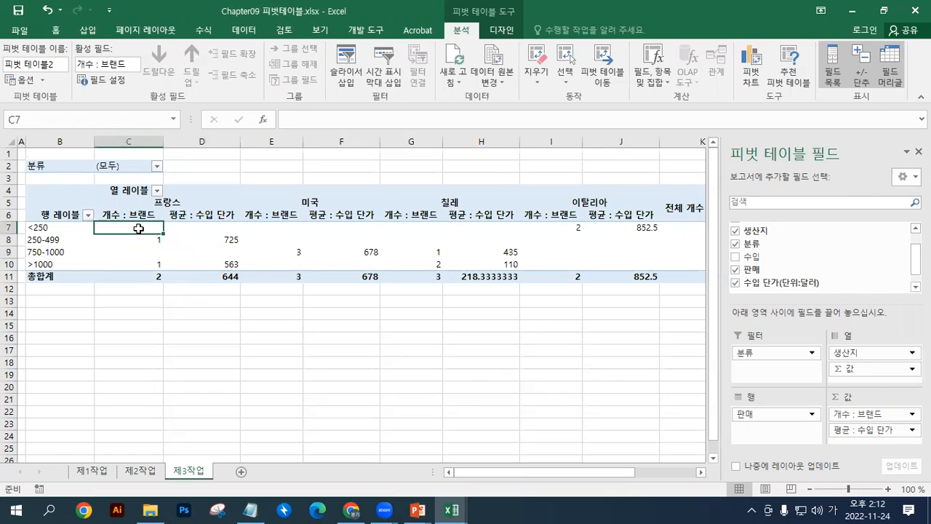
pyautogui.click(202, 228)
pyautogui.click(264, 227)
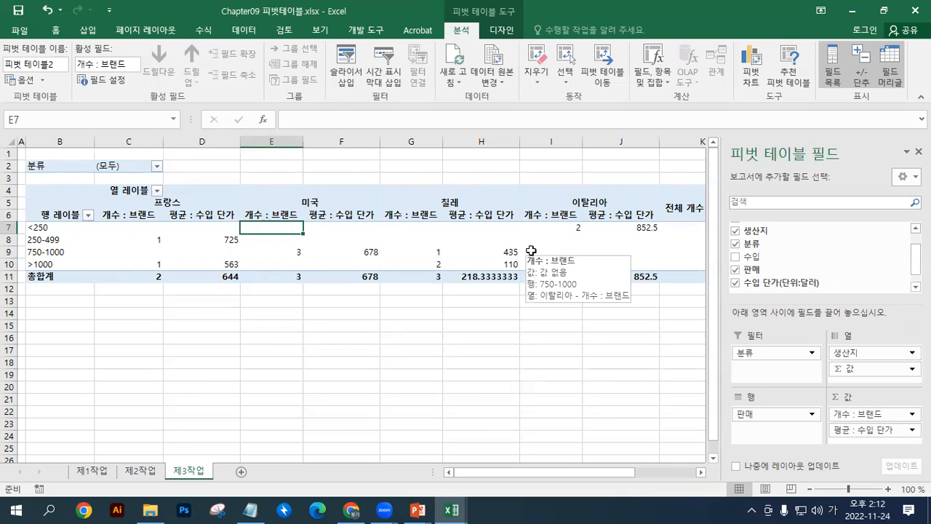
pyautogui.click(139, 231)
pyautogui.click(212, 232)
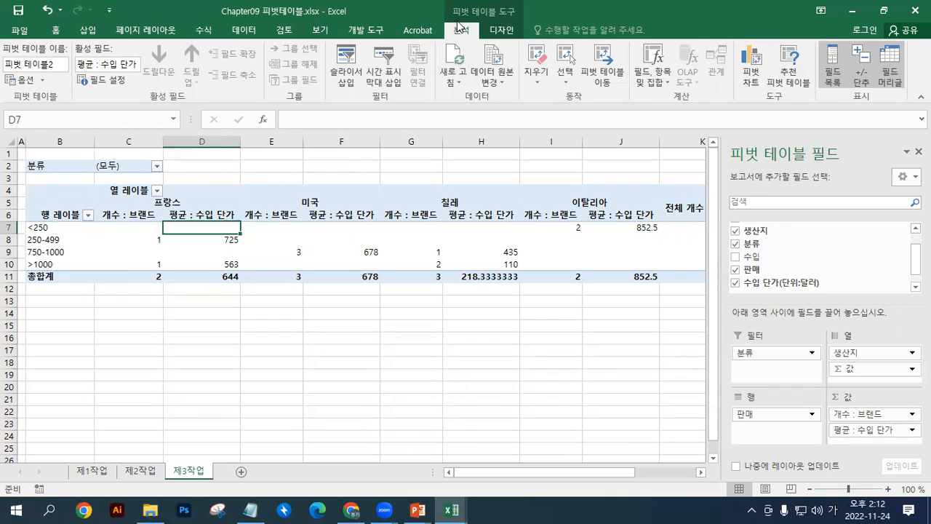
pyautogui.moveTo(447, 202); pyautogui.dragTo(445, 203)
# Step: Set the pivot table options on the 제3작업 sheet to show * in empty cells
pyautogui.click(337, 250)
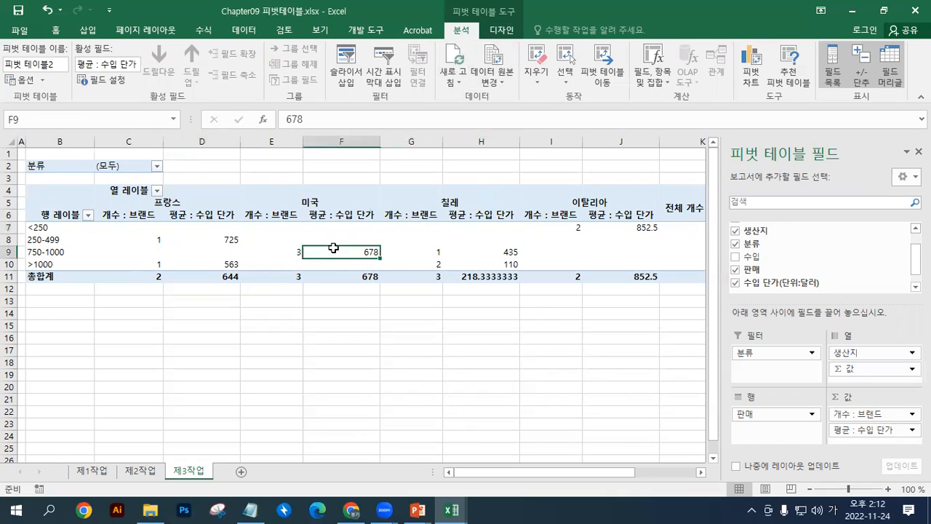
pyautogui.click(21, 85)
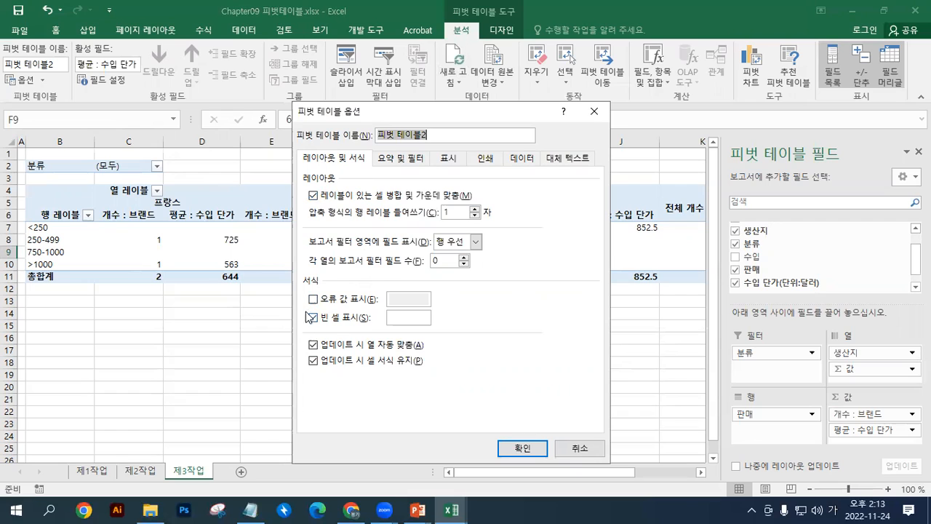
pyautogui.click(412, 319)
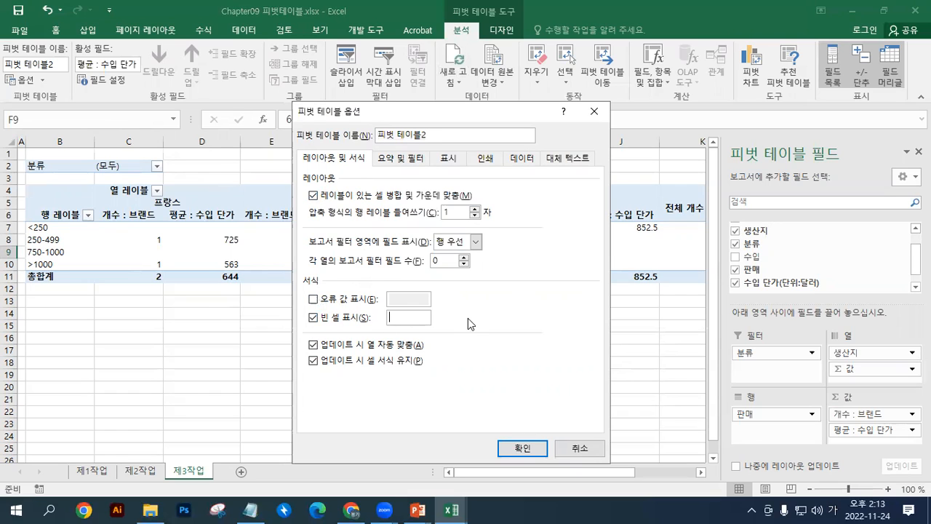
pyautogui.write('*')
pyautogui.click(515, 448)
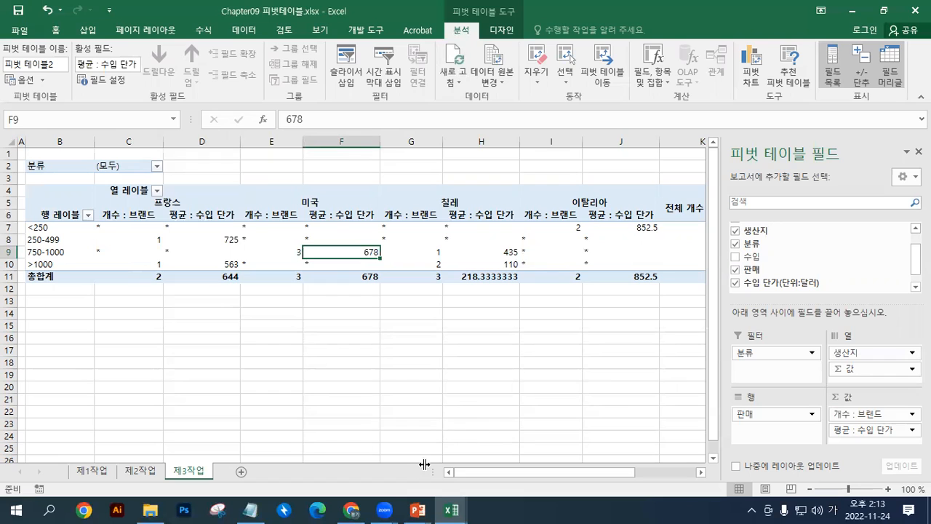
# Step: In 엑셀기능_ITQ.xlsx, remove 개수 : 성명 from the 피벗테이블 sheet's pivot values and move Σ 값 to the row area
pyautogui.click(454, 509)
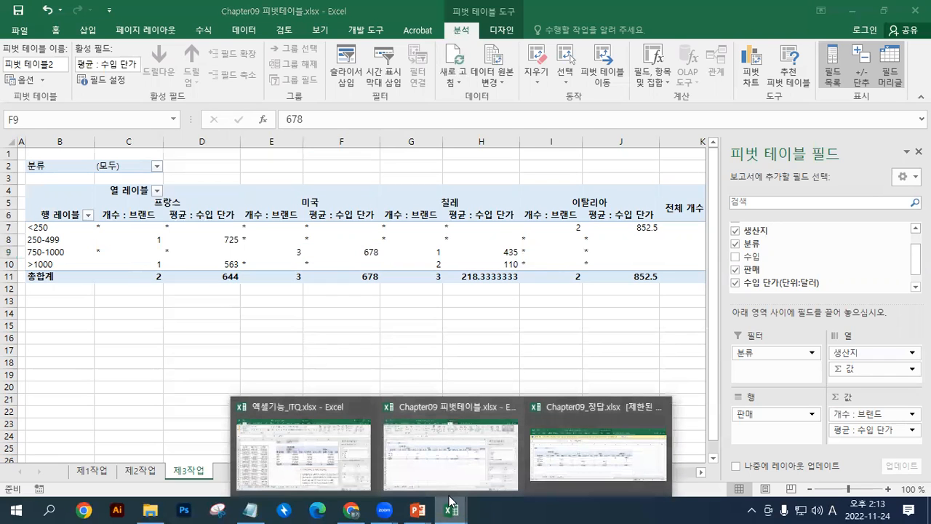
pyautogui.click(443, 477)
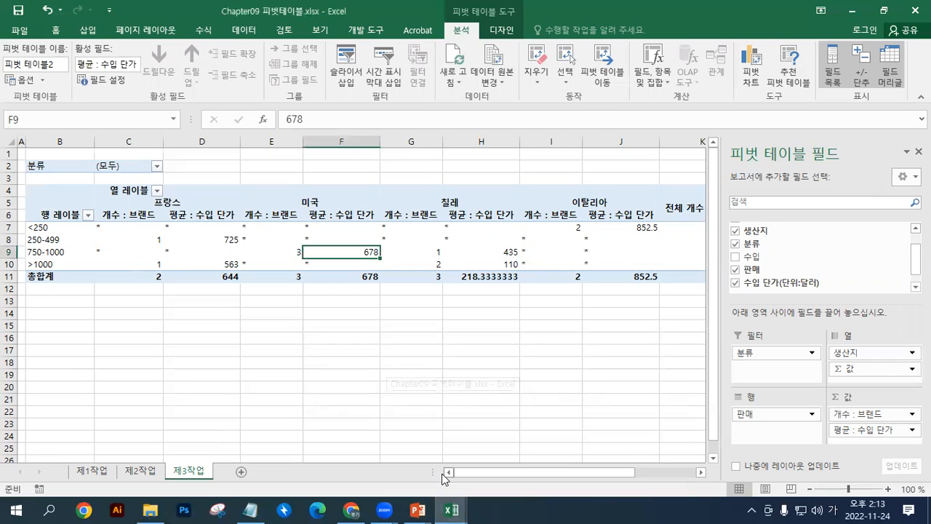
pyautogui.click(451, 510)
pyautogui.click(357, 480)
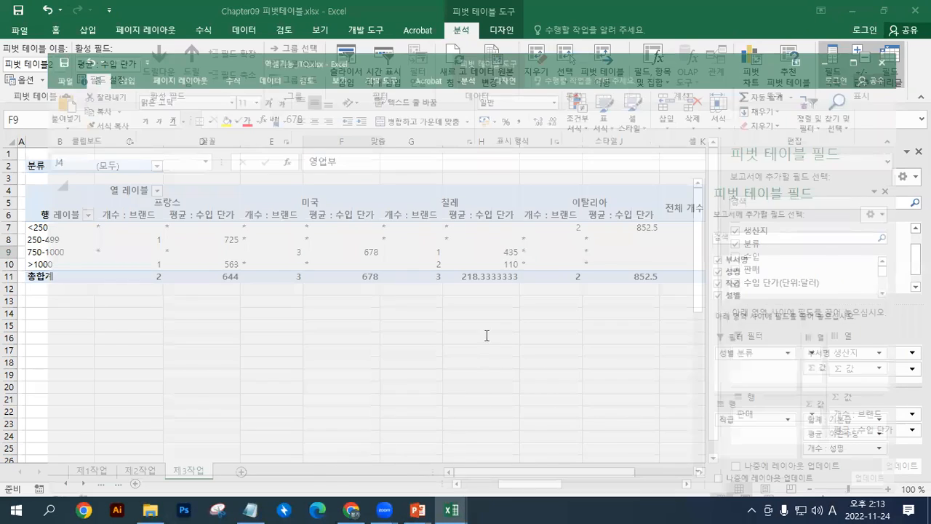
pyautogui.moveTo(853, 444); pyautogui.dragTo(831, 235)
pyautogui.moveTo(841, 345); pyautogui.dragTo(772, 421)
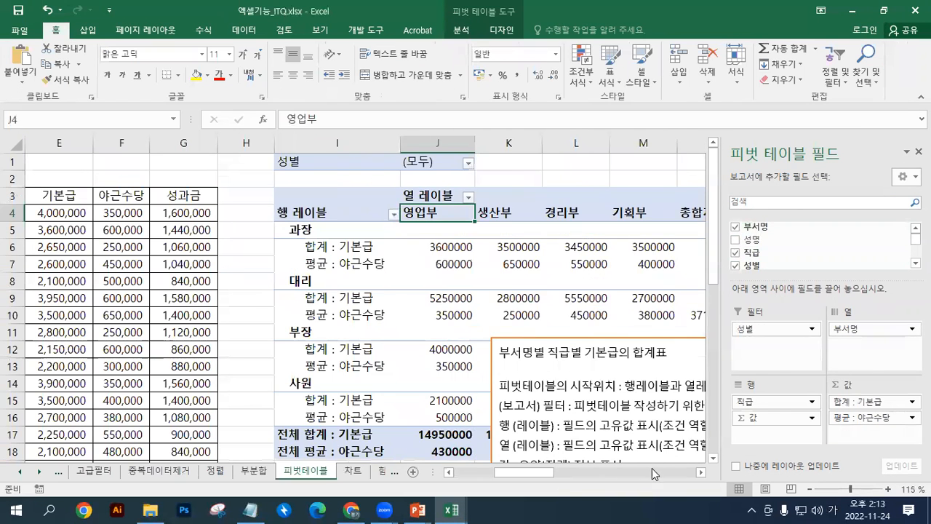
# Step: Check the 과장 and 대리 value rows, and remove 평균 : 야근수당 from the pivot table's values
pyautogui.click(702, 472)
pyautogui.doubleClick(701, 472)
pyautogui.moveTo(273, 246); pyautogui.dragTo(451, 245)
pyautogui.moveTo(258, 264); pyautogui.dragTo(535, 265)
pyautogui.moveTo(264, 300); pyautogui.dragTo(477, 299)
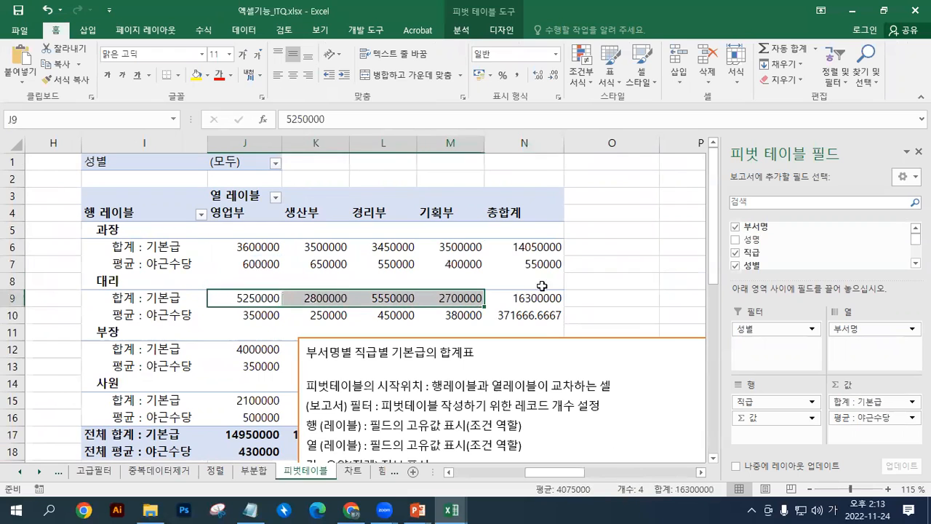
pyautogui.moveTo(840, 425); pyautogui.dragTo(800, 240)
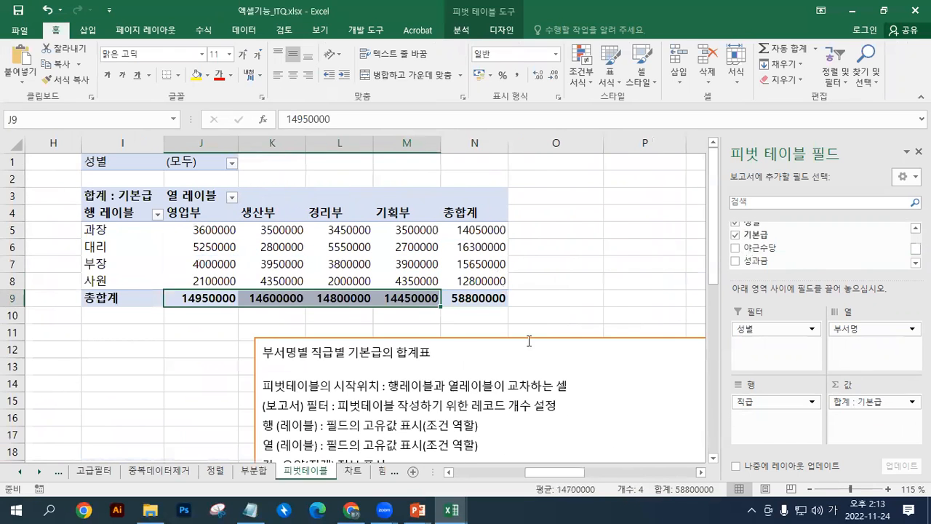
# Step: Examine the row values with their 총합계 column, and move the explanatory text box up closer beneath the pivot table
pyautogui.moveTo(226, 232); pyautogui.dragTo(401, 231)
pyautogui.moveTo(233, 246); pyautogui.dragTo(480, 280)
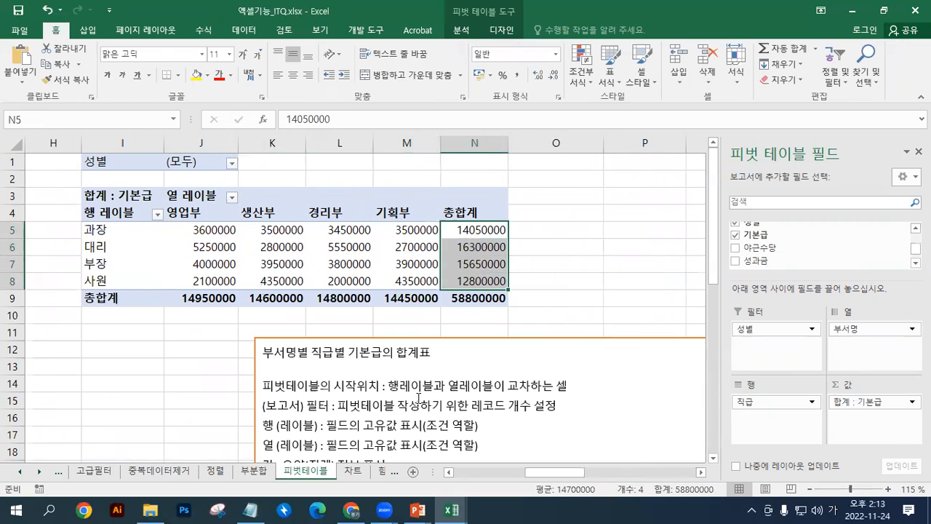
pyautogui.click(513, 339)
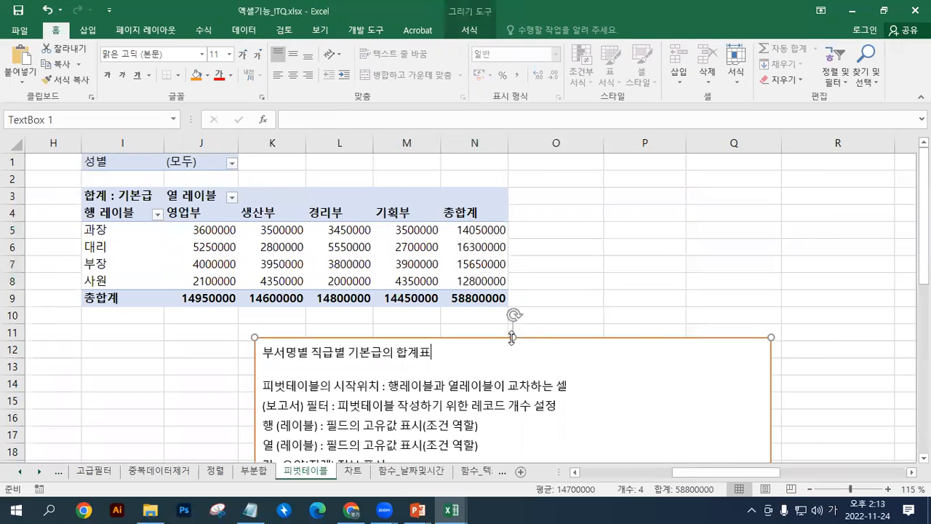
pyautogui.moveTo(512, 339); pyautogui.dragTo(484, 316)
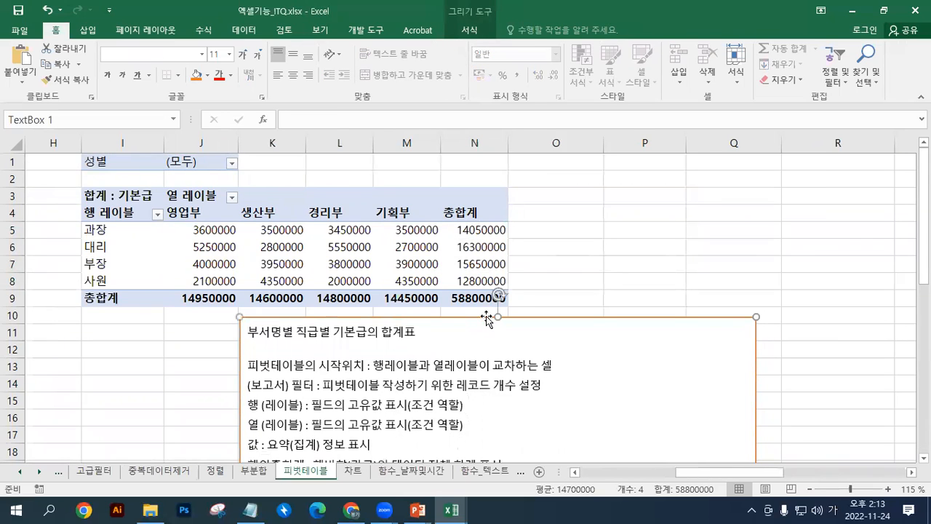
pyautogui.scroll(-1, 490, 322)
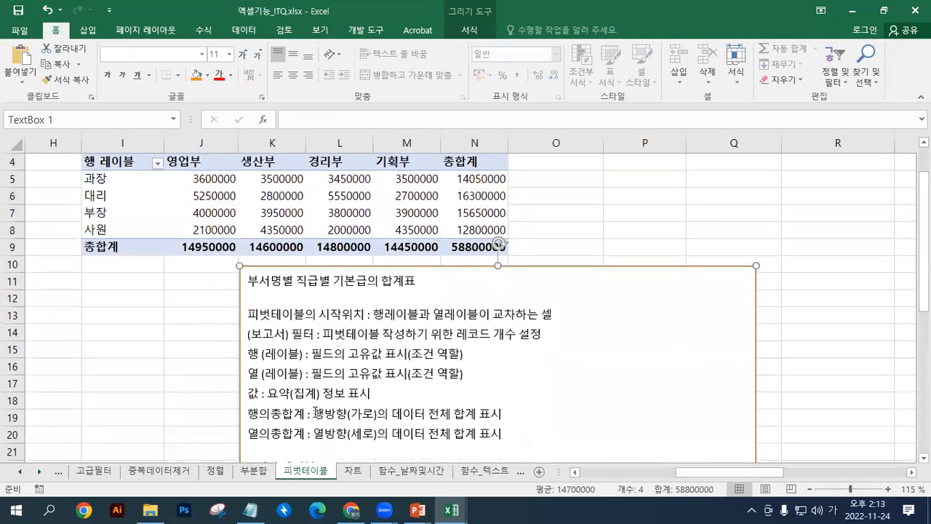
# Step: Examine the 총합계 column and each department's values against the 총합계 row, and return to the Chapter09 workbook
pyautogui.moveTo(476, 179); pyautogui.dragTo(476, 230)
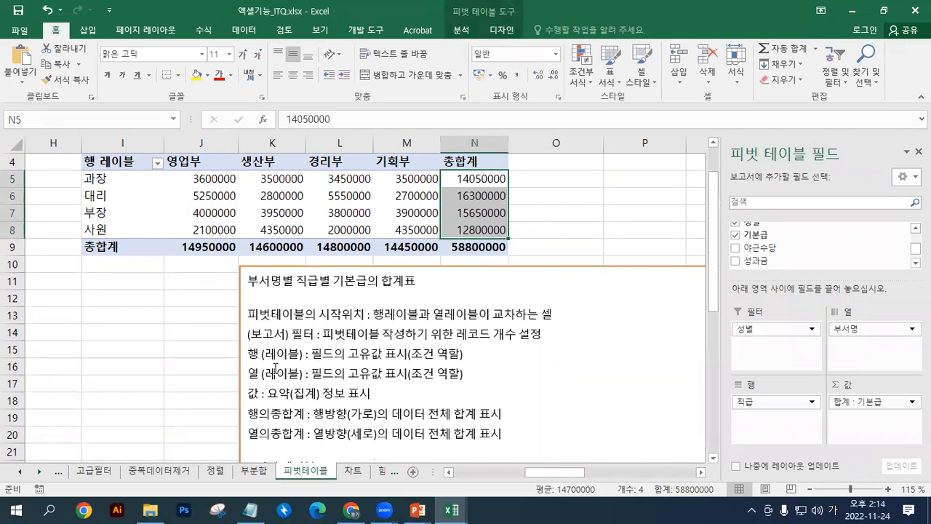
pyautogui.moveTo(226, 178); pyautogui.dragTo(219, 228)
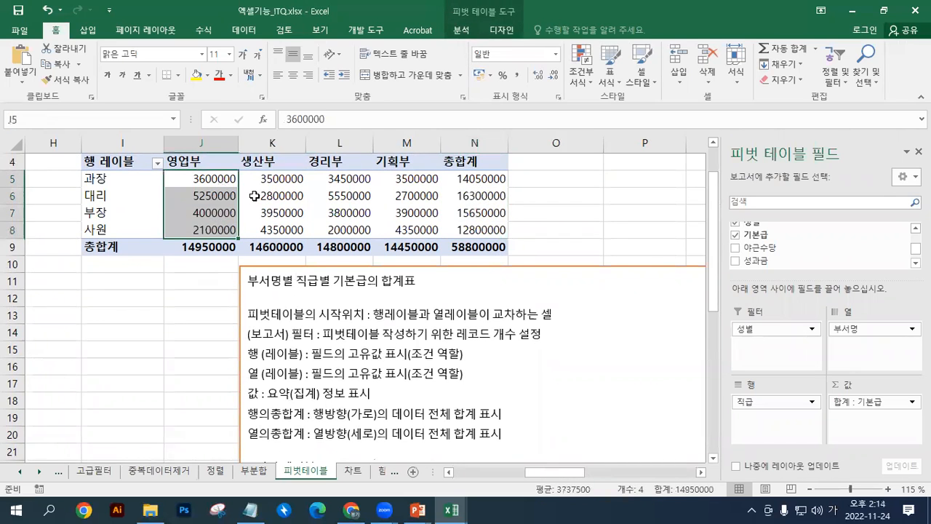
pyautogui.click(219, 248)
pyautogui.moveTo(280, 181); pyautogui.dragTo(276, 231)
pyautogui.click(274, 248)
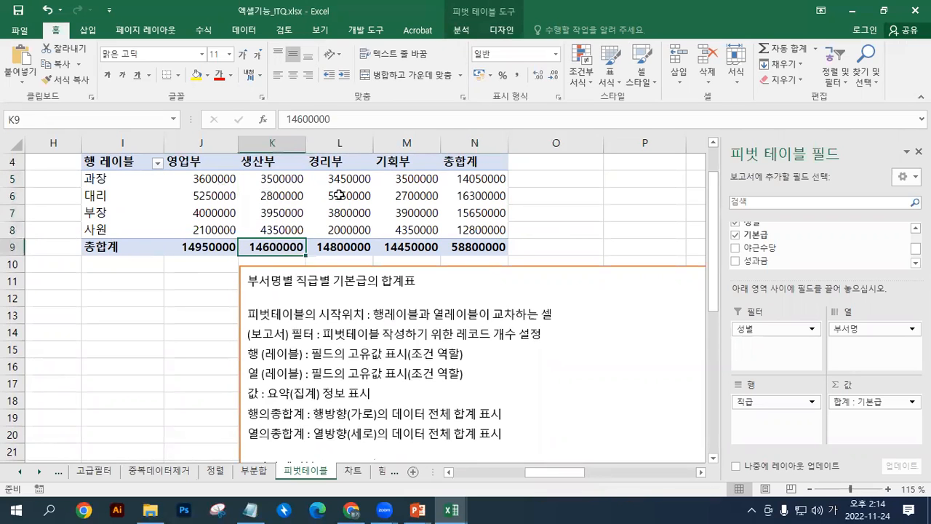
pyautogui.moveTo(339, 180); pyautogui.dragTo(342, 230)
pyautogui.click(341, 248)
pyautogui.moveTo(408, 180); pyautogui.dragTo(411, 229)
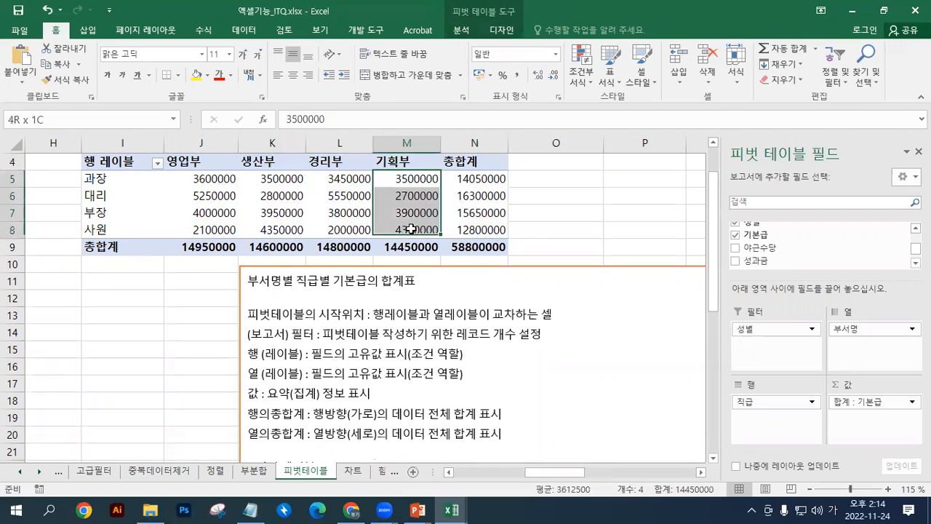
pyautogui.click(411, 248)
pyautogui.moveTo(218, 247); pyautogui.dragTo(416, 247)
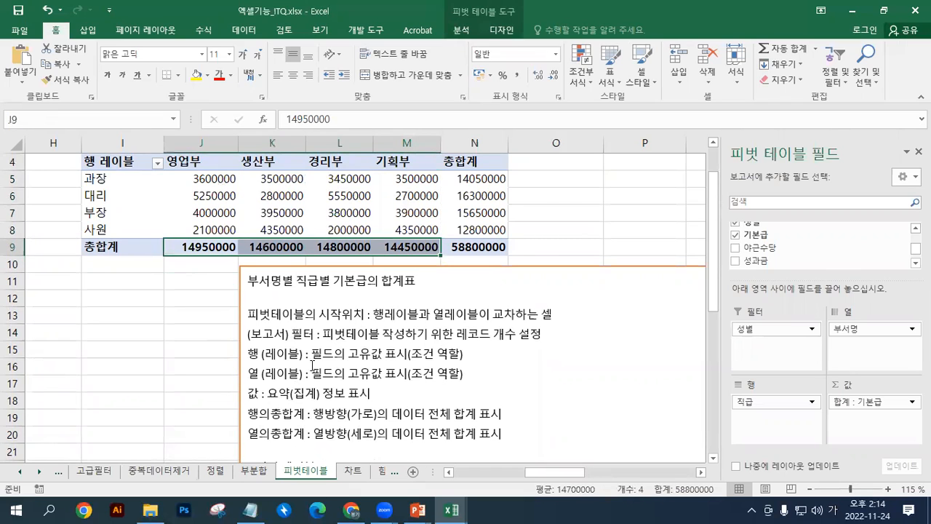
pyautogui.click(851, 10)
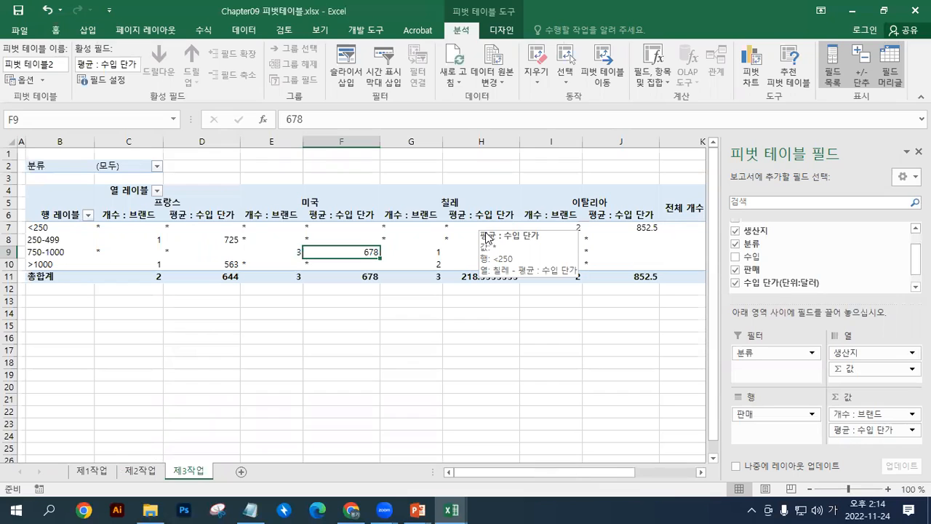
# Step: Check the overall count and average columns, and turn off the 제3작업 pivot table's grand totals for both rows and columns
pyautogui.click(501, 31)
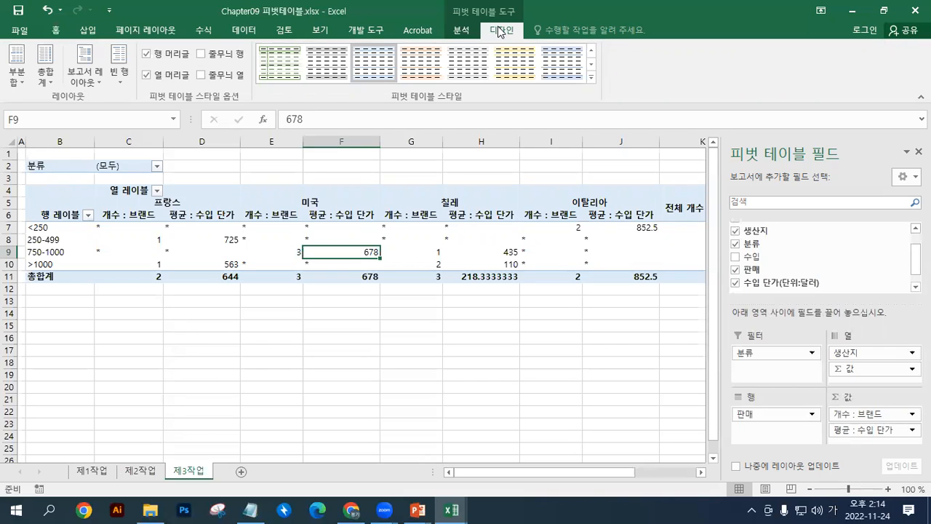
pyautogui.click(464, 30)
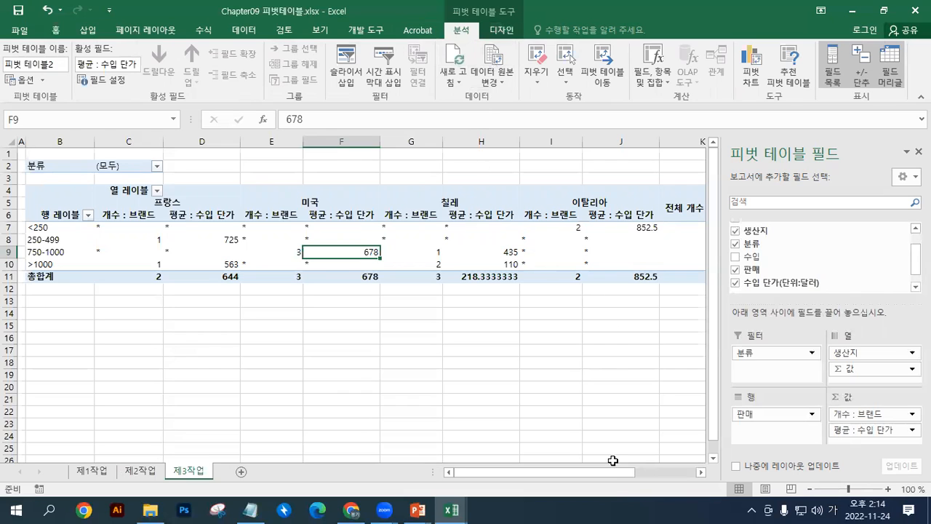
pyautogui.moveTo(616, 472); pyautogui.dragTo(732, 473)
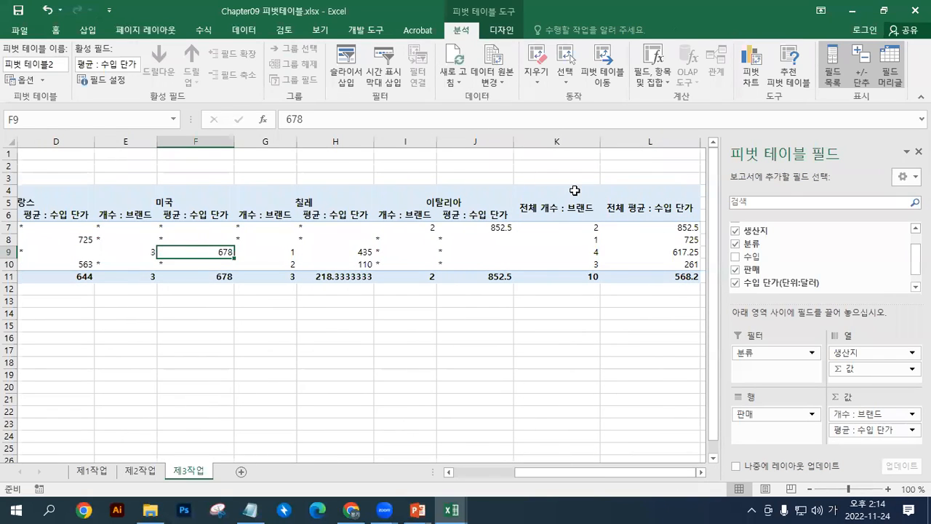
pyautogui.moveTo(572, 227); pyautogui.dragTo(648, 260)
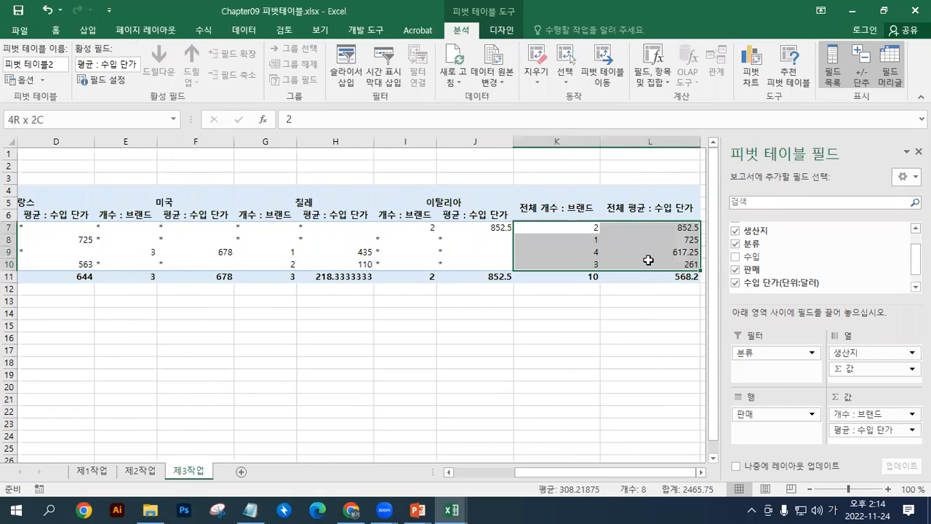
pyautogui.click(627, 227)
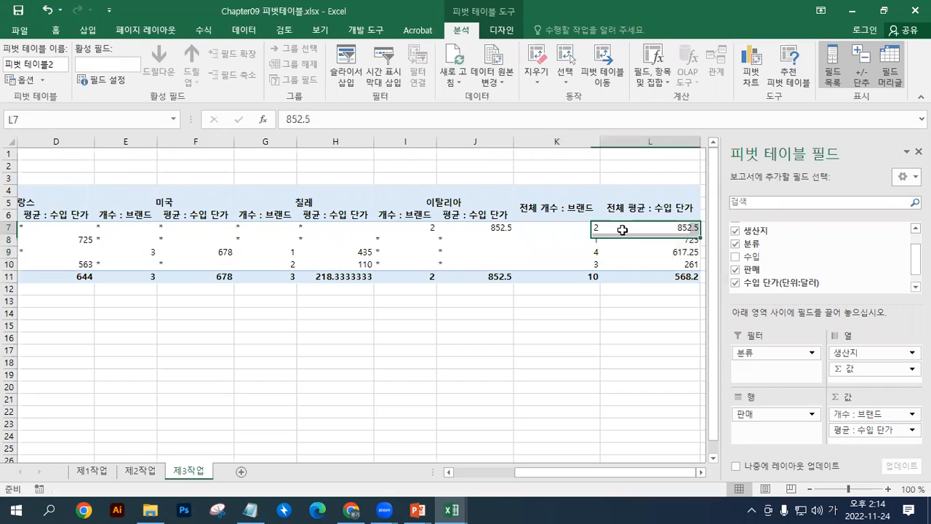
pyautogui.click(510, 29)
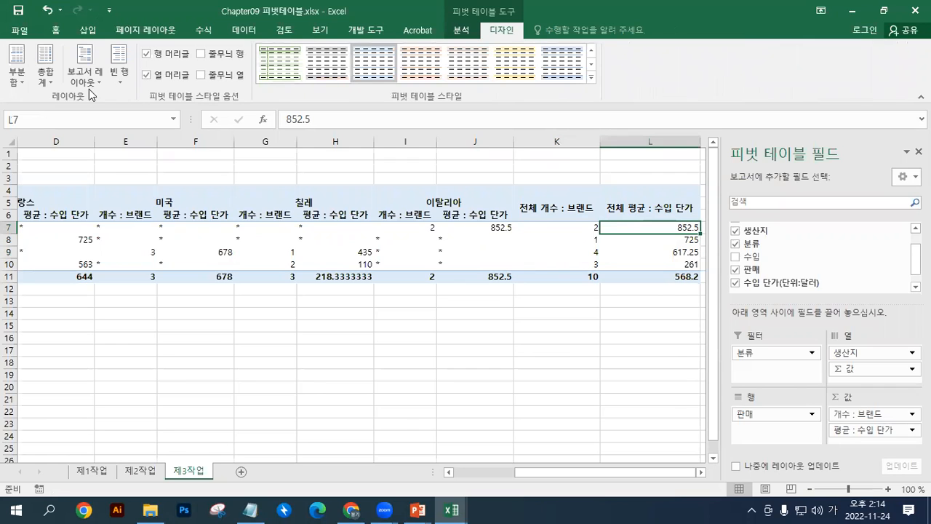
pyautogui.click(52, 80)
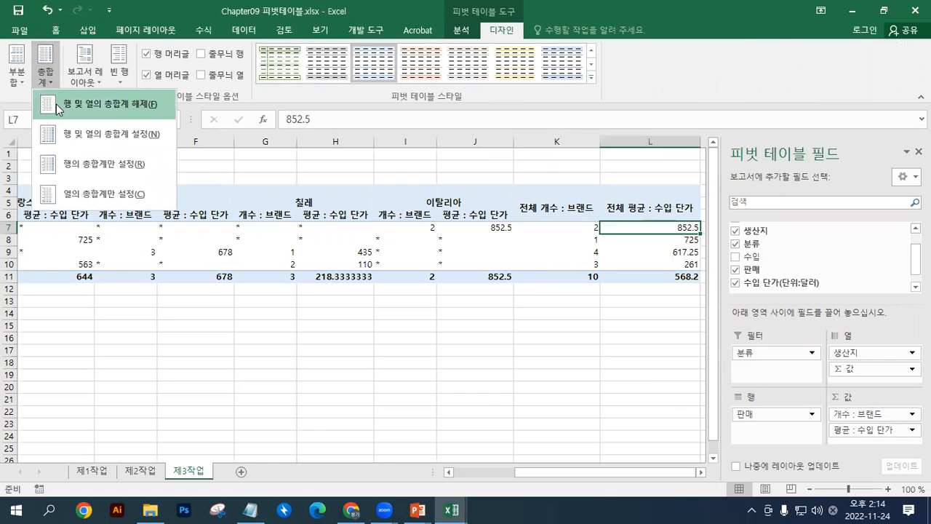
pyautogui.click(58, 109)
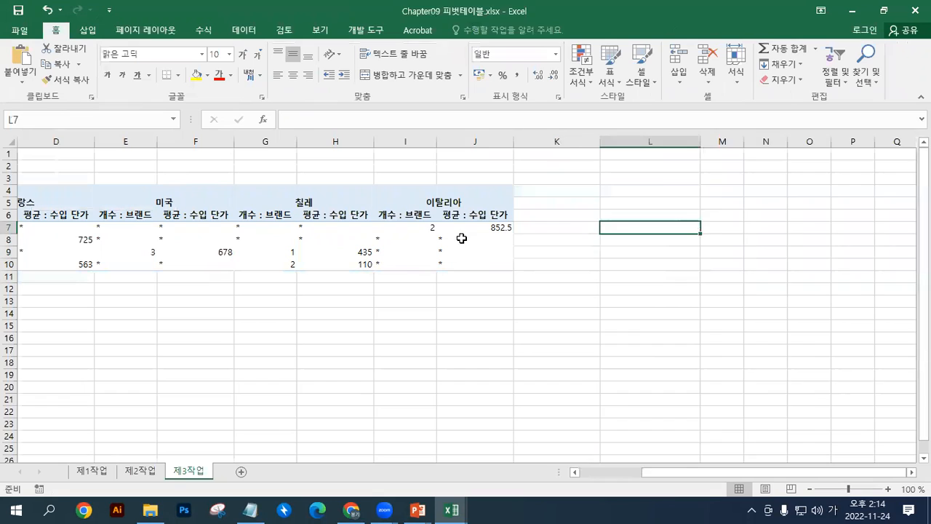
pyautogui.click(461, 239)
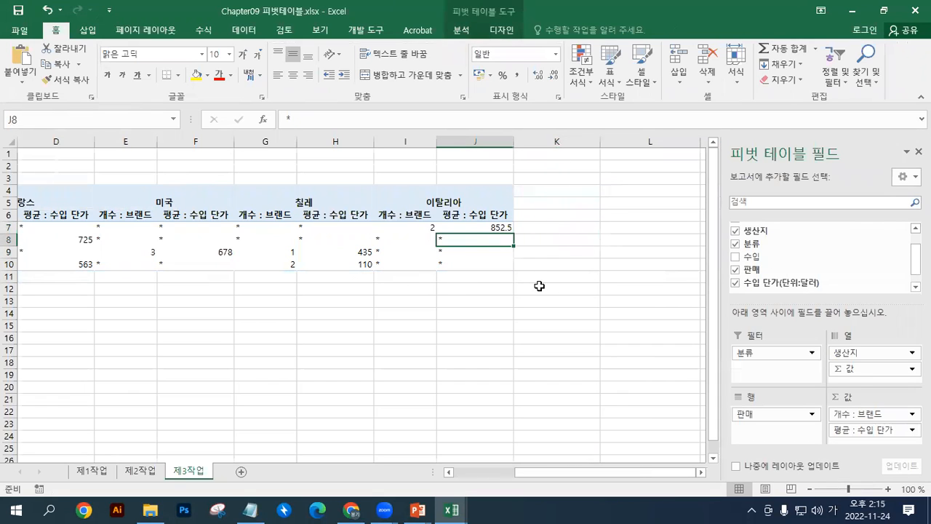
pyautogui.click(544, 269)
pyautogui.click(427, 228)
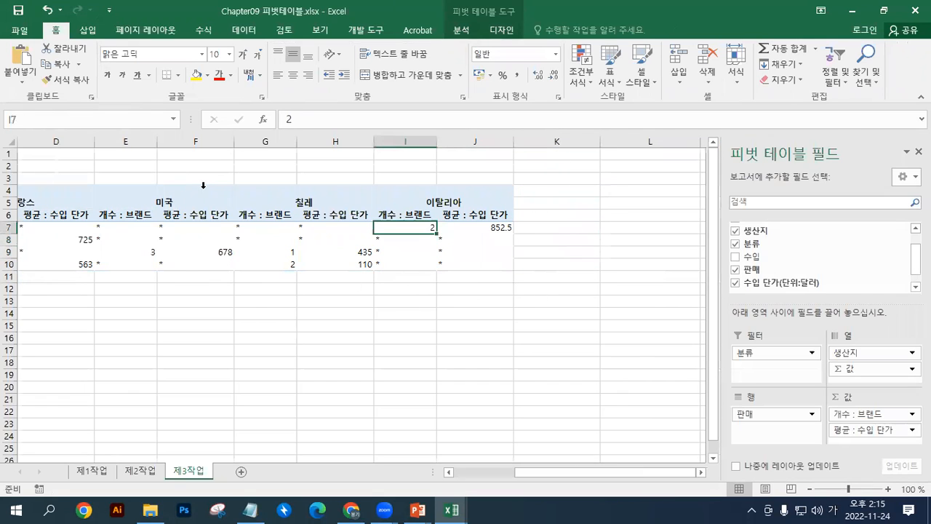
# Step: Turn on the pivot table's grand totals for both rows and columns, and switch them to rows only
pyautogui.click(509, 29)
pyautogui.click(52, 85)
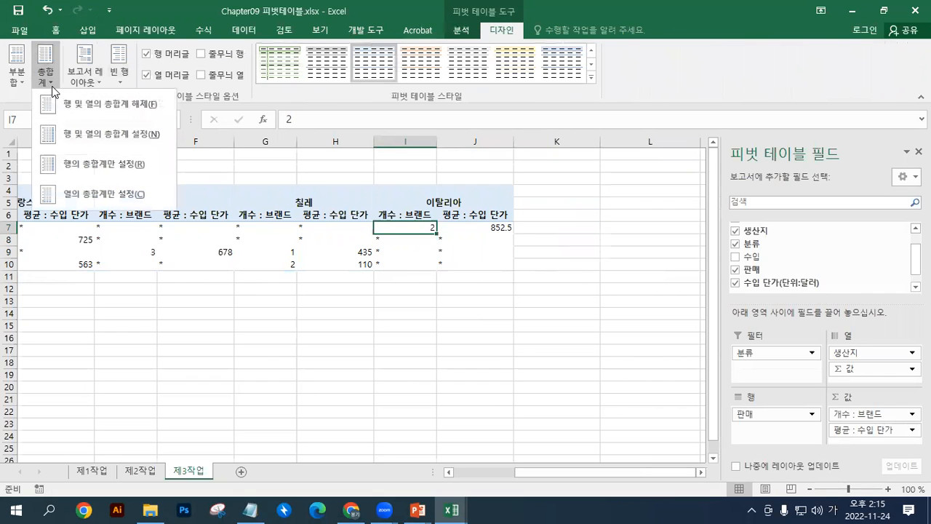
pyautogui.click(63, 137)
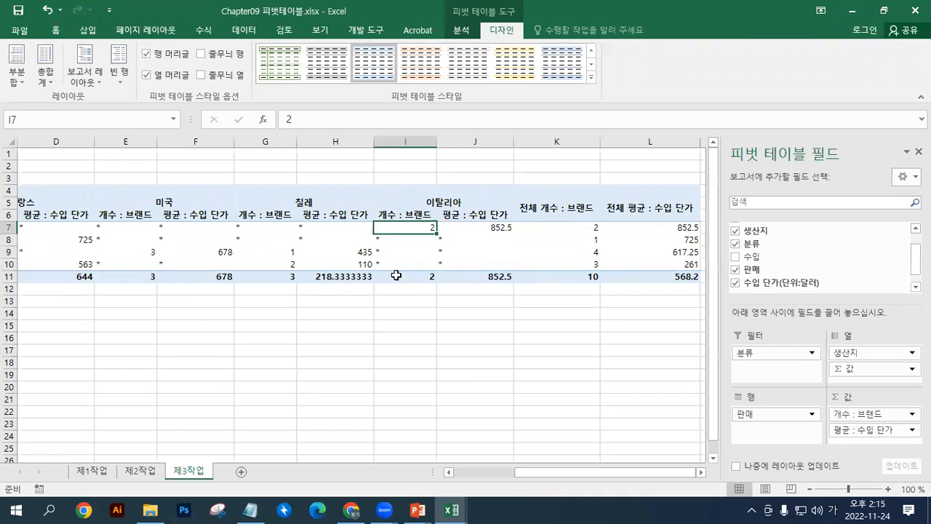
pyautogui.click(55, 80)
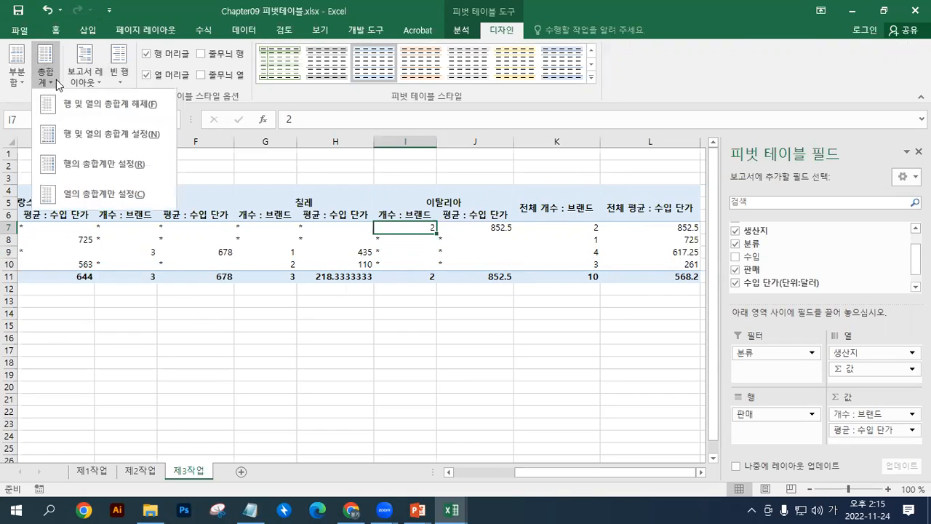
pyautogui.click(112, 170)
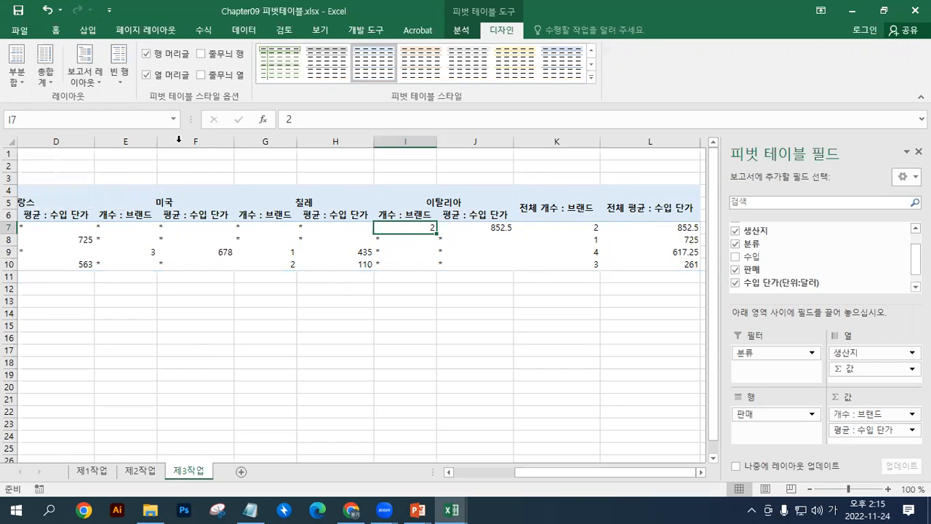
# Step: Set the pivot table's grand totals to columns only (열의 총합계만 설정)
pyautogui.click(51, 84)
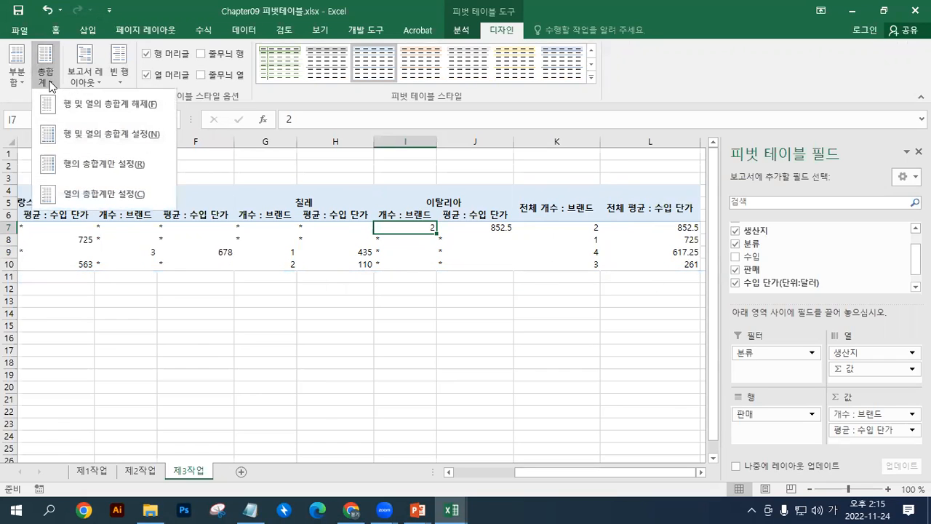
pyautogui.click(96, 193)
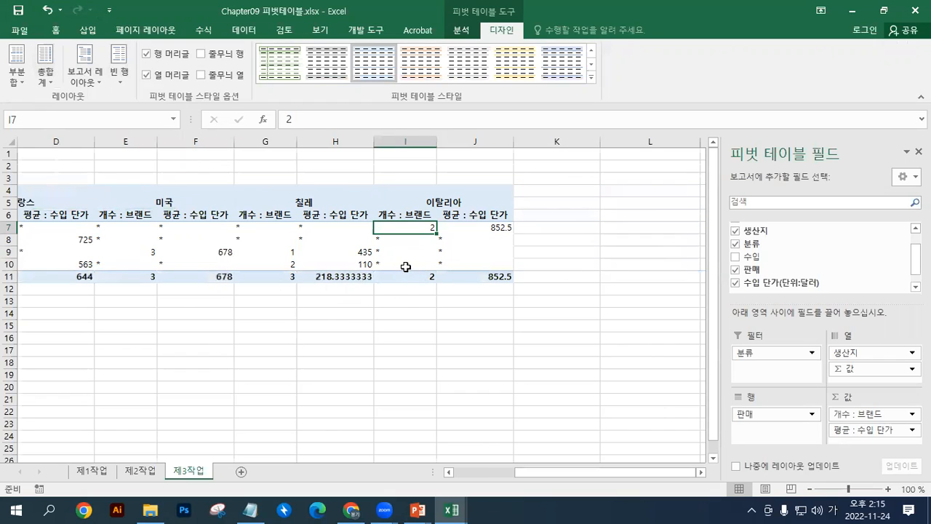
pyautogui.moveTo(406, 267)
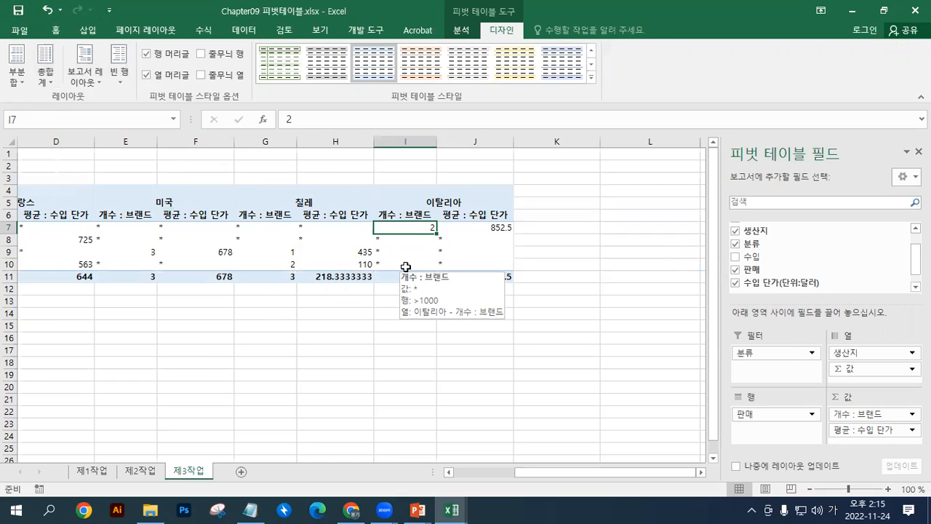
pyautogui.click(45, 73)
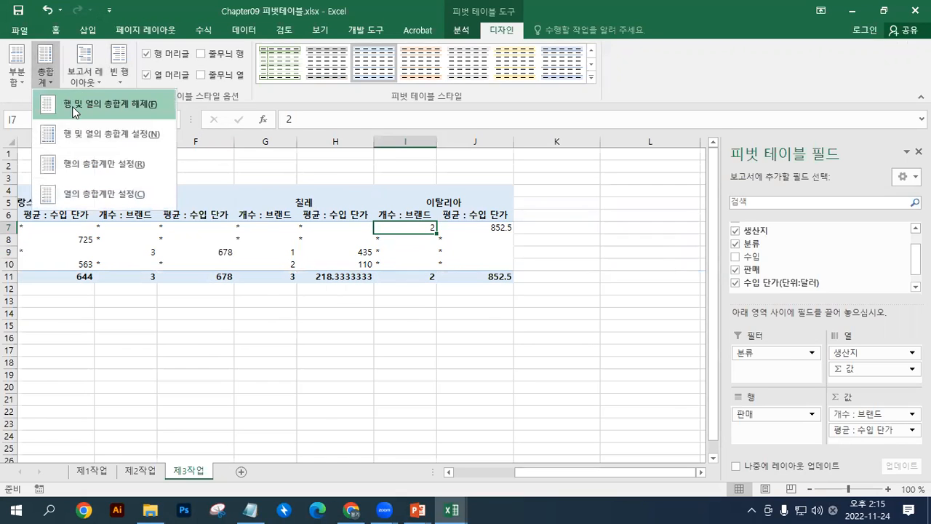
pyautogui.click(91, 197)
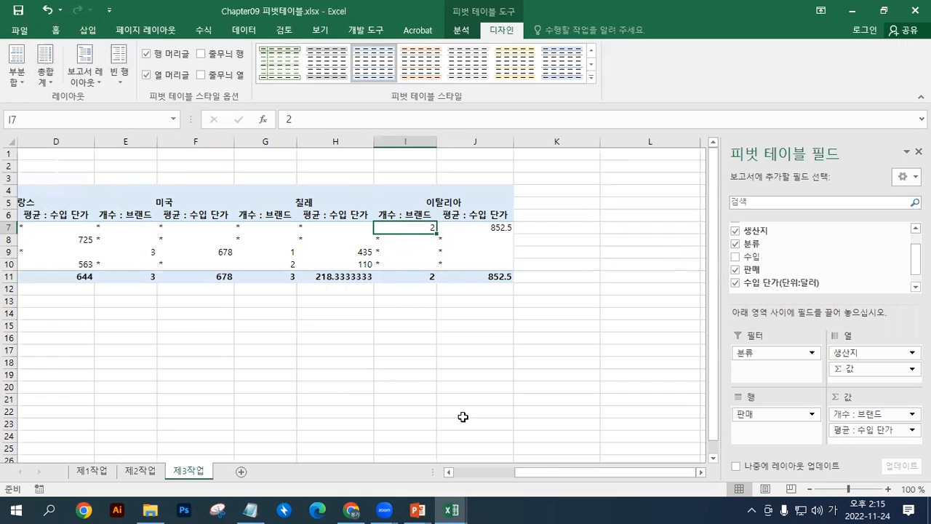
pyautogui.moveTo(596, 474); pyautogui.dragTo(530, 473)
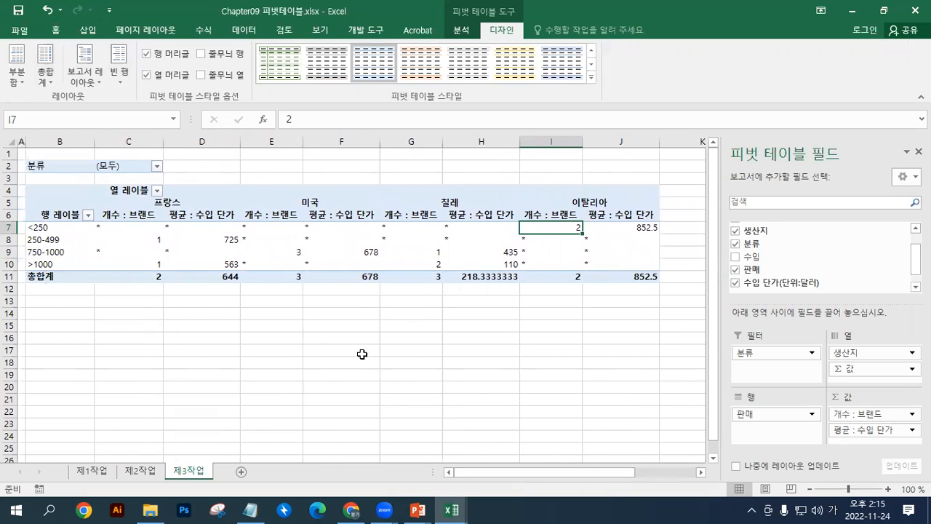
# Step: Center the pivot table's row labels, values and 총합계 row in B7:J11 horizontally
pyautogui.click(130, 191)
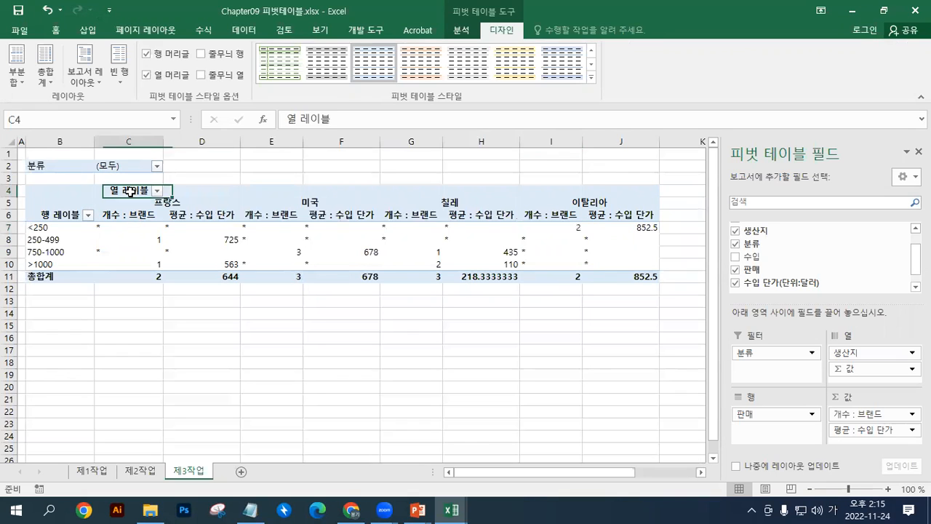
pyautogui.click(128, 215)
pyautogui.click(74, 215)
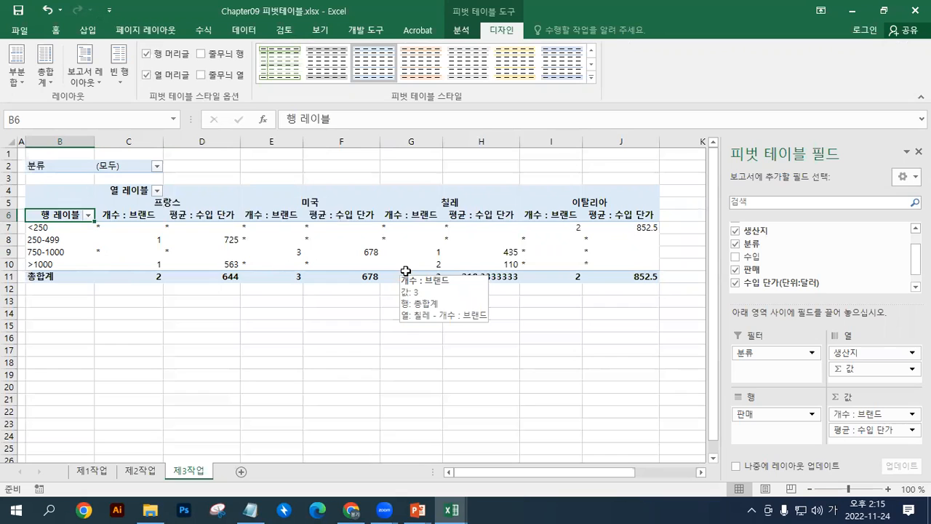
pyautogui.click(75, 231)
pyautogui.moveTo(74, 233); pyautogui.dragTo(655, 274)
pyautogui.click(56, 30)
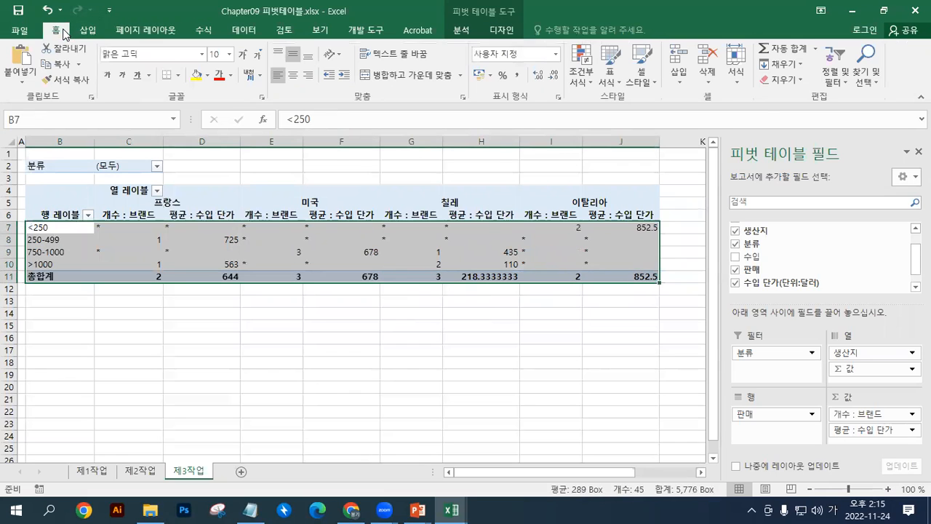
pyautogui.click(293, 77)
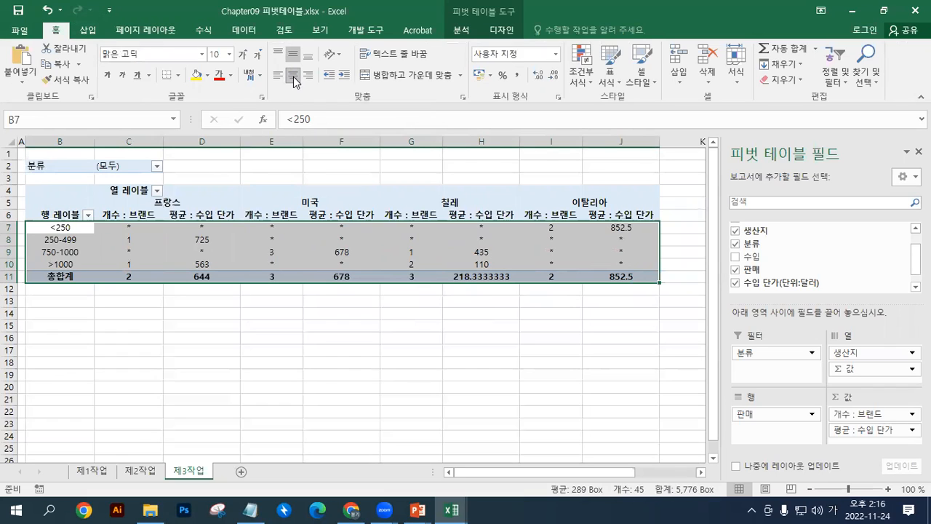
# Step: Try showing two decimal places across B7:J11, and undo both decimal increases
pyautogui.click(538, 76)
pyautogui.click(538, 76)
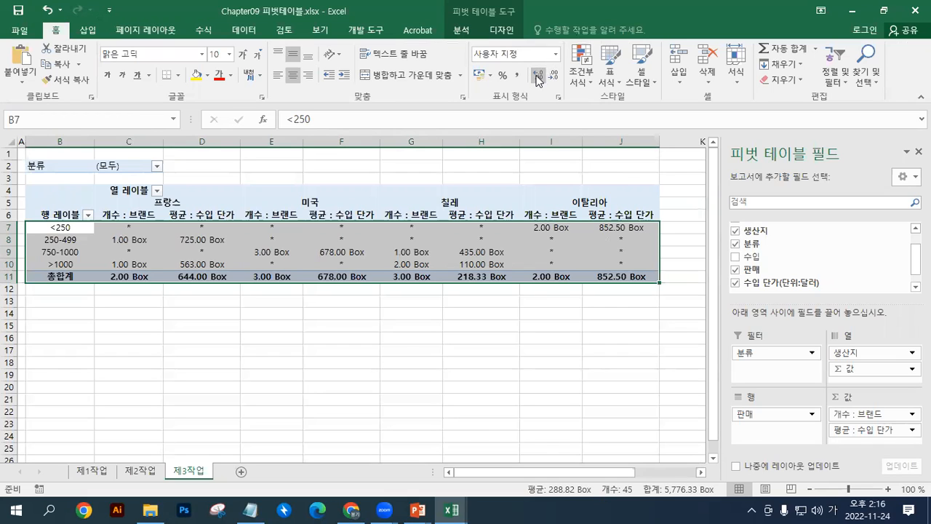
pyautogui.click(48, 10)
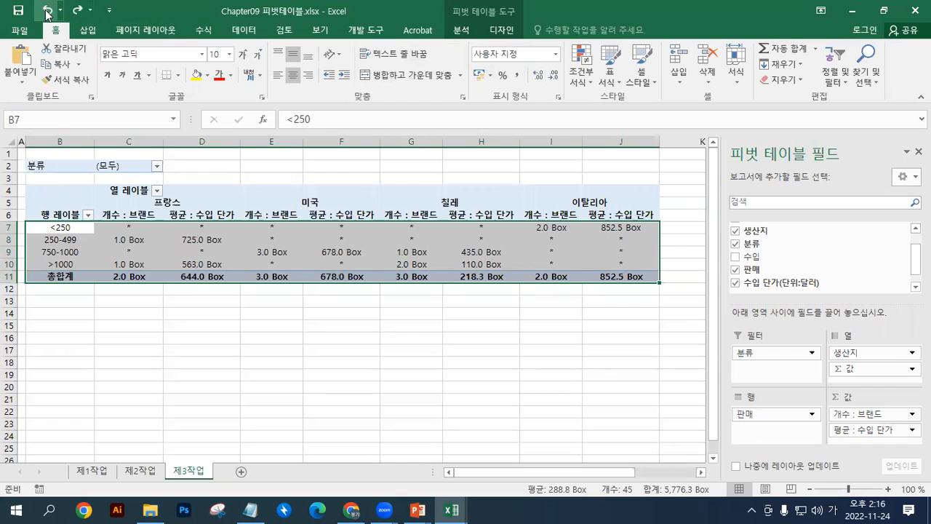
pyautogui.click(48, 10)
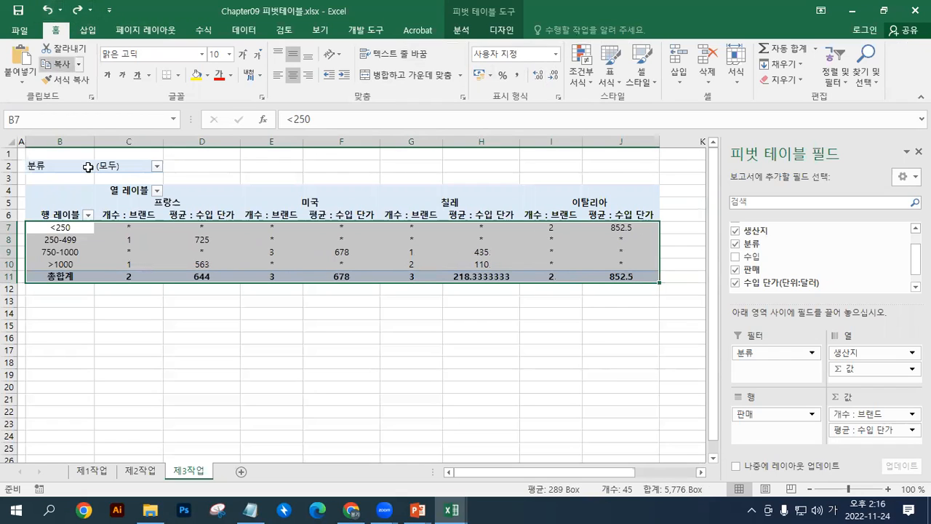
# Step: Try to adjust the decimal places of the 칠레 average total in H11 and of the value range C7:J11
pyautogui.click(205, 248)
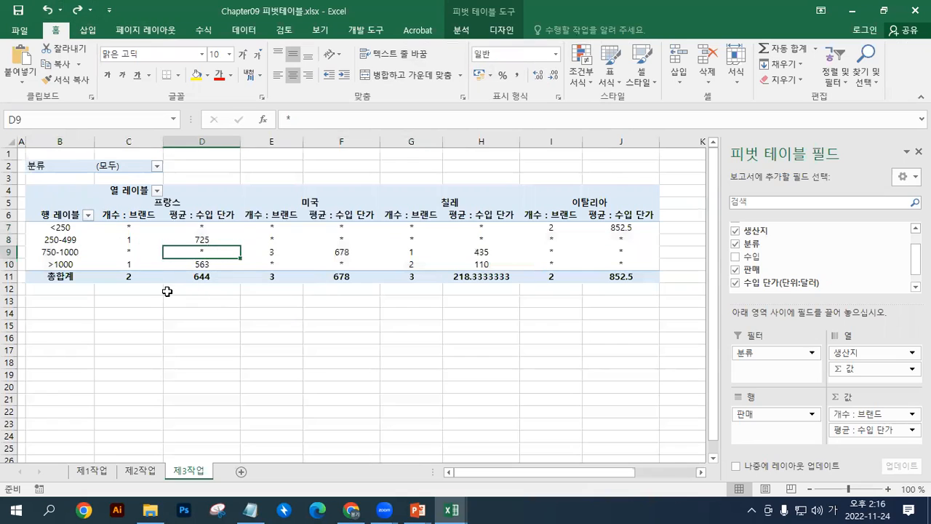
pyautogui.click(474, 278)
pyautogui.click(471, 255)
pyautogui.click(473, 281)
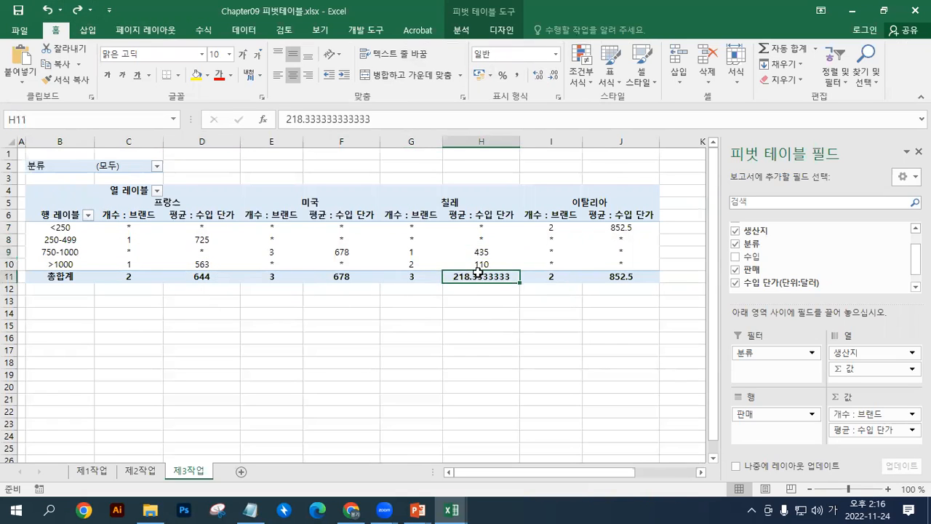
pyautogui.click(538, 77)
pyautogui.click(554, 75)
pyautogui.click(553, 75)
pyautogui.click(554, 75)
pyautogui.click(554, 75)
pyautogui.click(539, 81)
pyautogui.click(539, 80)
pyautogui.click(539, 80)
pyautogui.moveTo(132, 230); pyautogui.dragTo(617, 279)
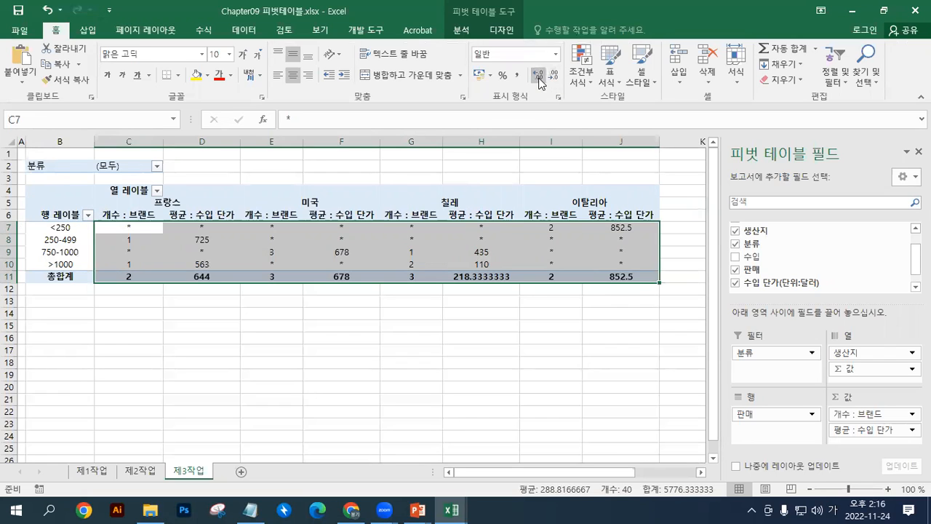
pyautogui.click(402, 250)
pyautogui.moveTo(131, 227); pyautogui.dragTo(607, 264)
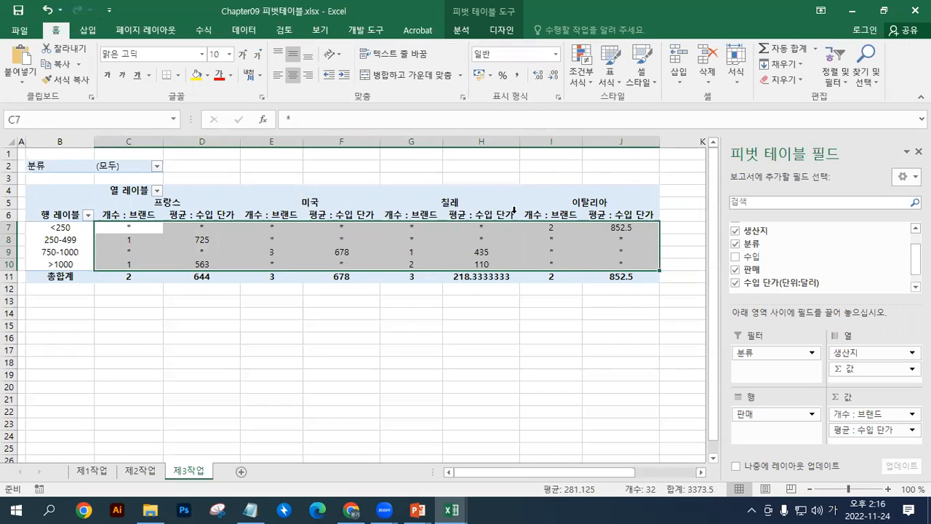
pyautogui.click(222, 275)
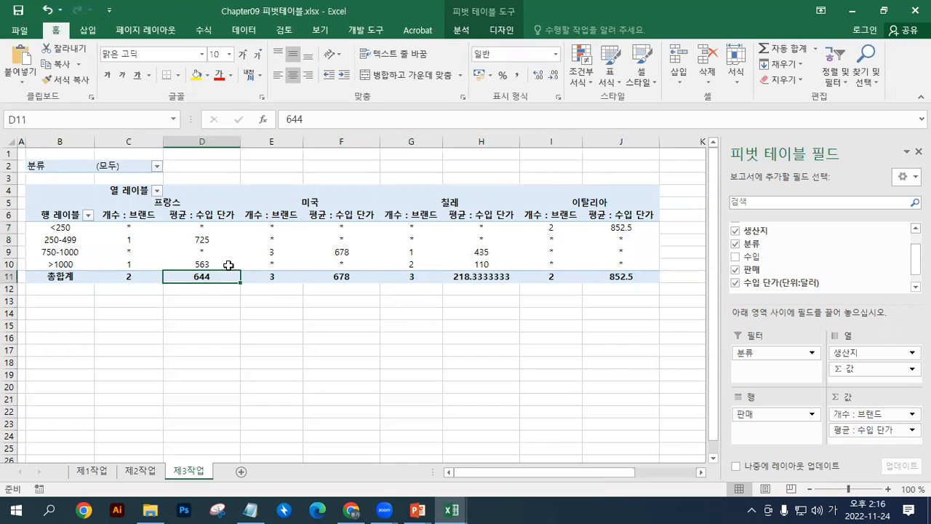
# Step: Set the 개수 : 브랜드 value field's number format to 숫자 with 0 decimal places
pyautogui.click(135, 241)
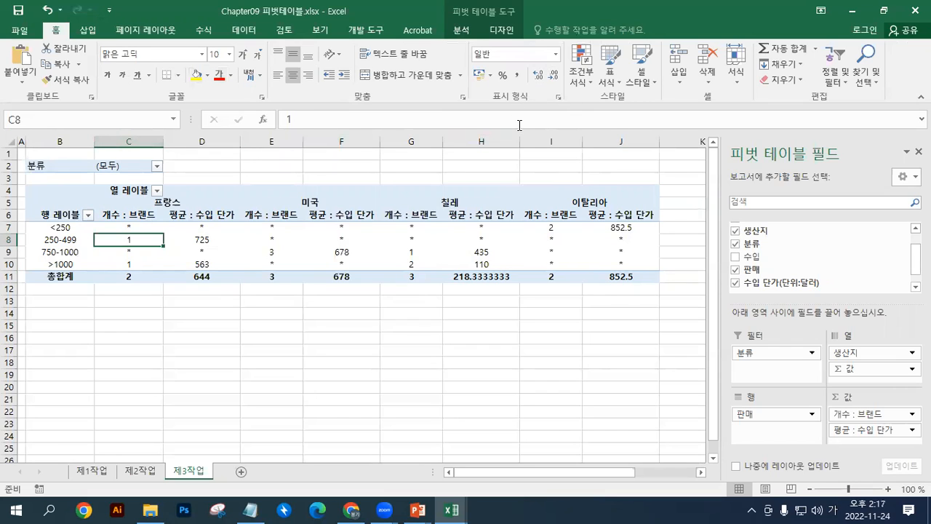
pyautogui.click(460, 30)
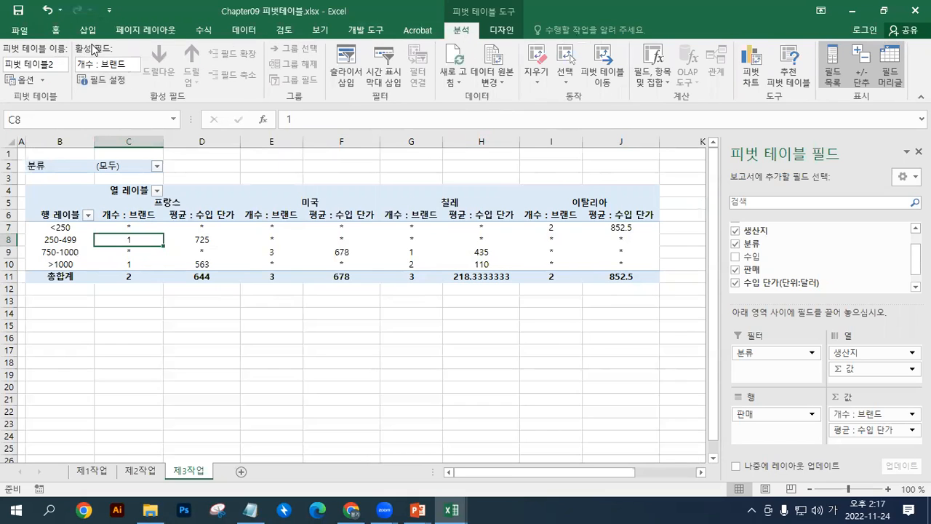
pyautogui.click(110, 79)
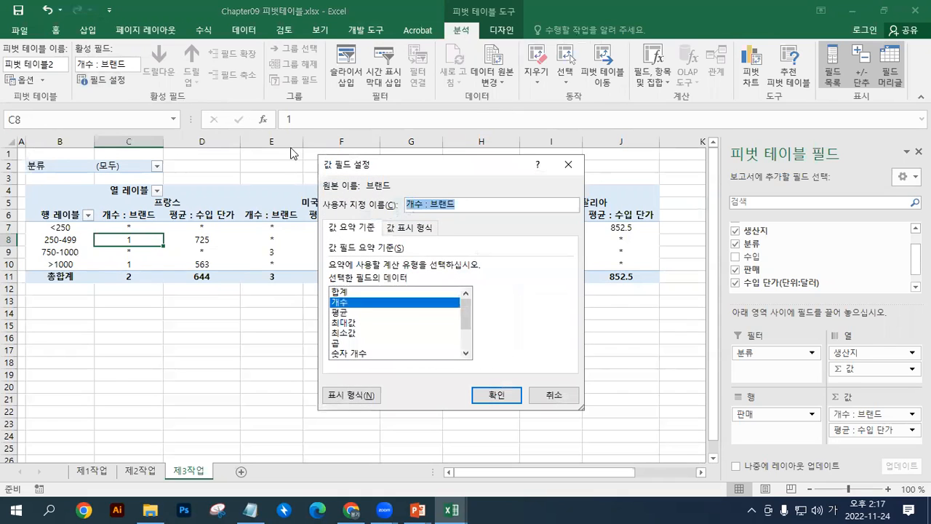
pyautogui.click(367, 400)
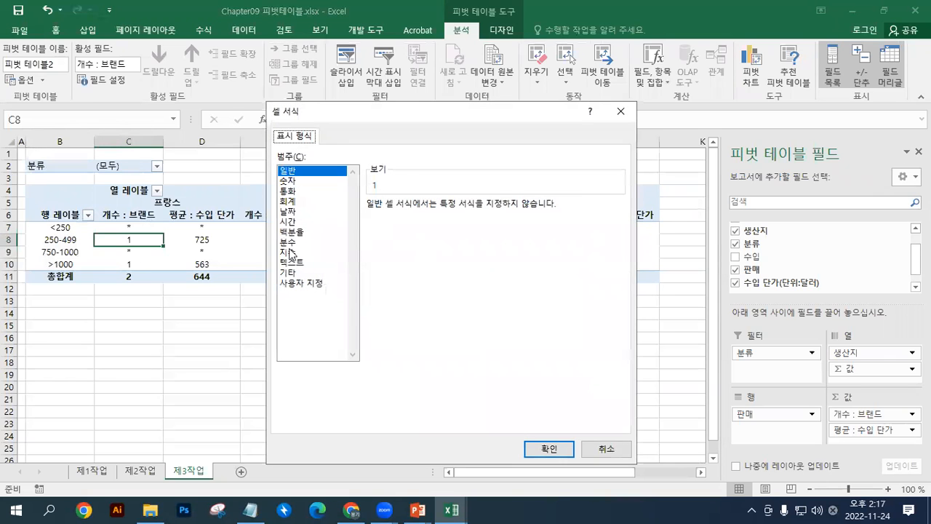
pyautogui.moveTo(390, 108); pyautogui.dragTo(500, 75)
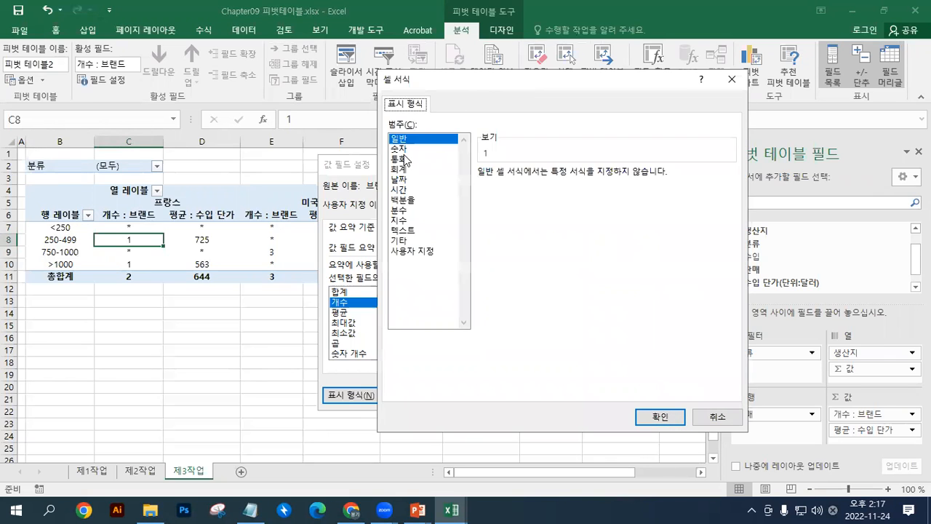
pyautogui.click(405, 149)
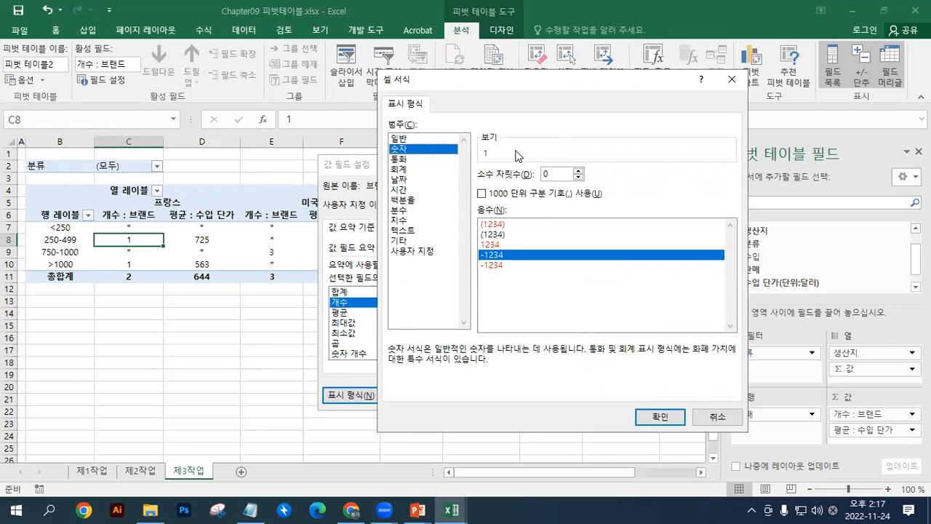
pyautogui.click(662, 420)
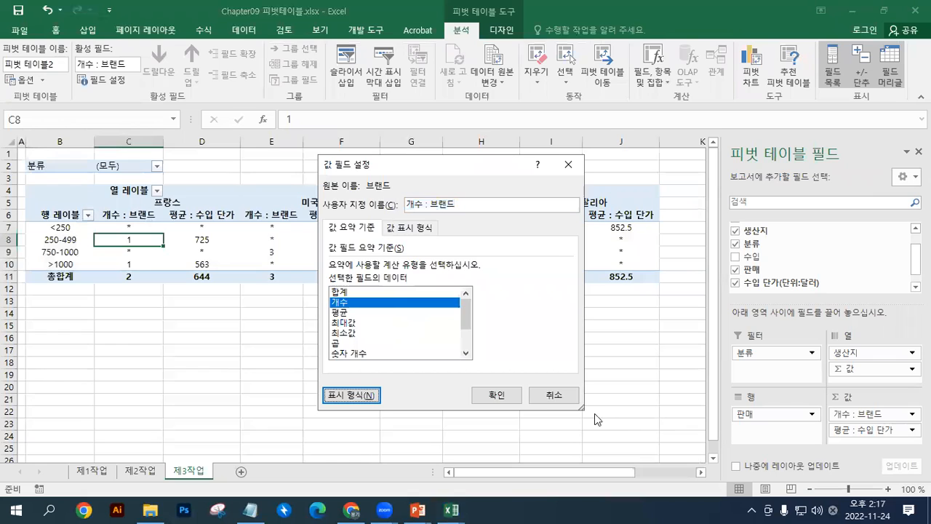
pyautogui.click(508, 399)
# Step: Set the 평균 : 수입 단가 value field's number format to 숫자 with 0 decimal places and no thousands separator
pyautogui.click(201, 239)
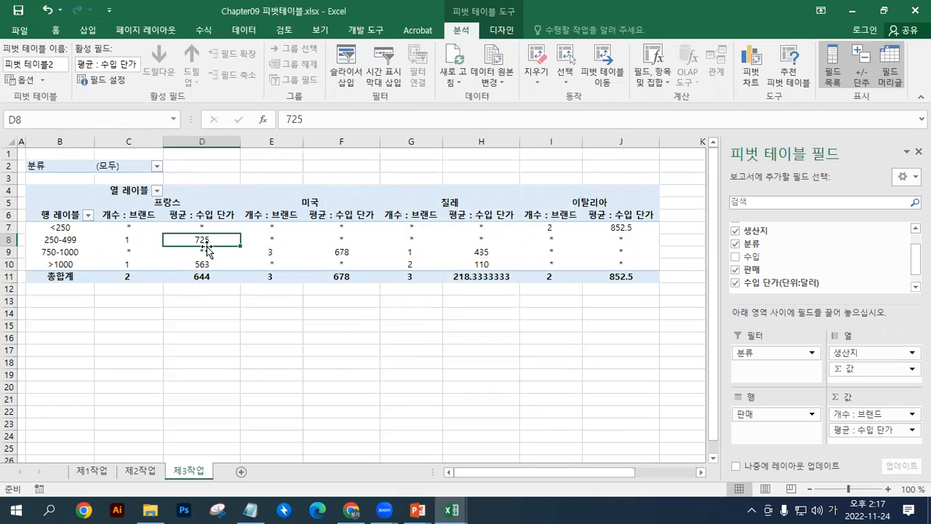
pyautogui.click(107, 84)
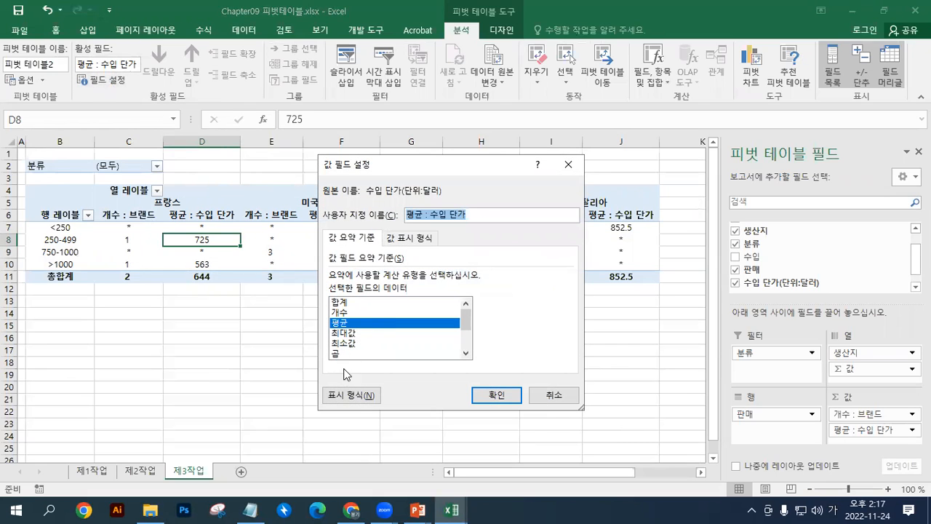
pyautogui.click(353, 400)
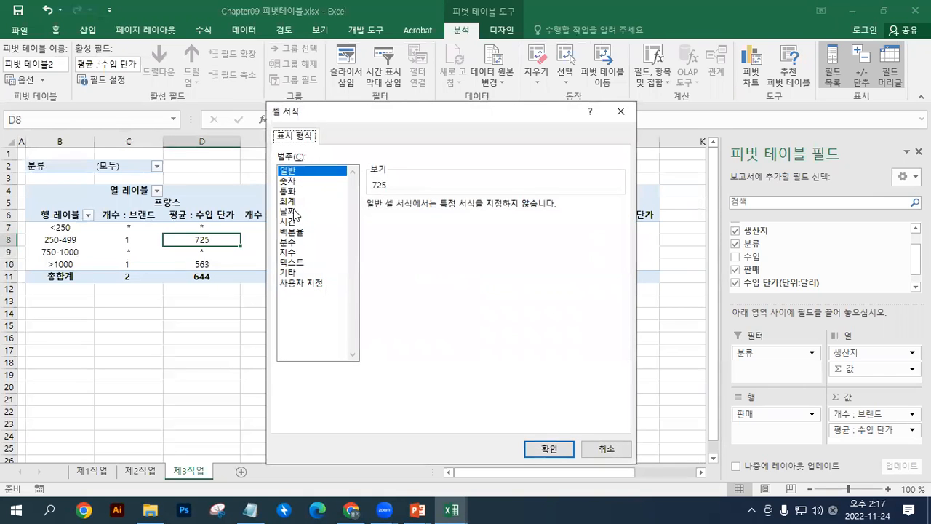
pyautogui.click(290, 181)
pyautogui.click(379, 228)
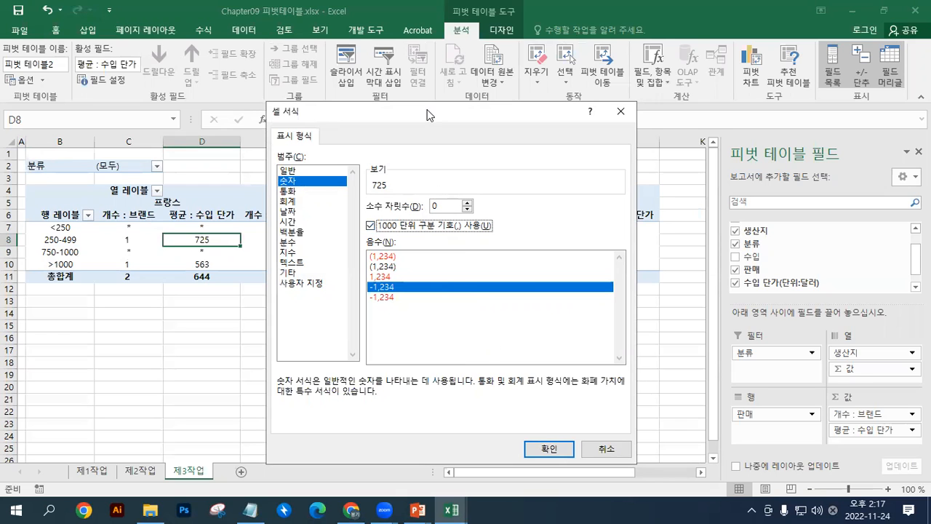
pyautogui.moveTo(427, 115); pyautogui.dragTo(514, 157)
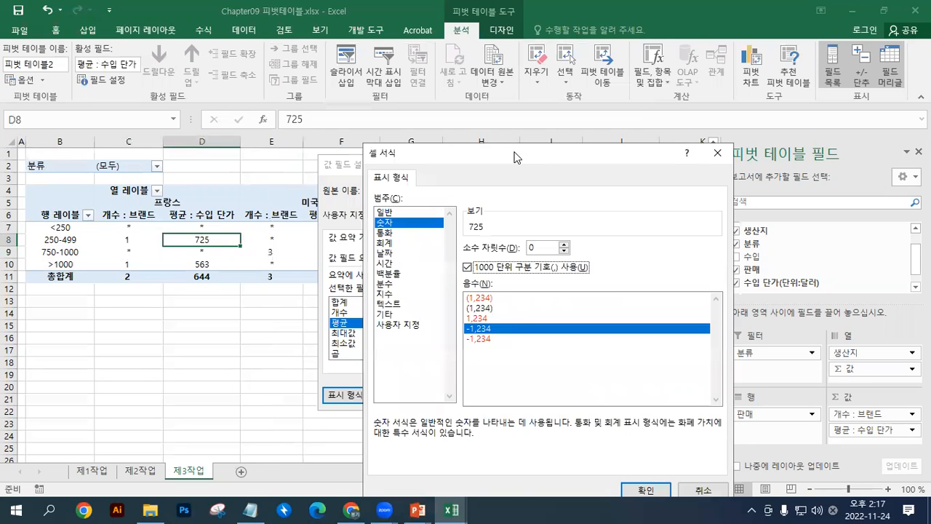
pyautogui.click(467, 267)
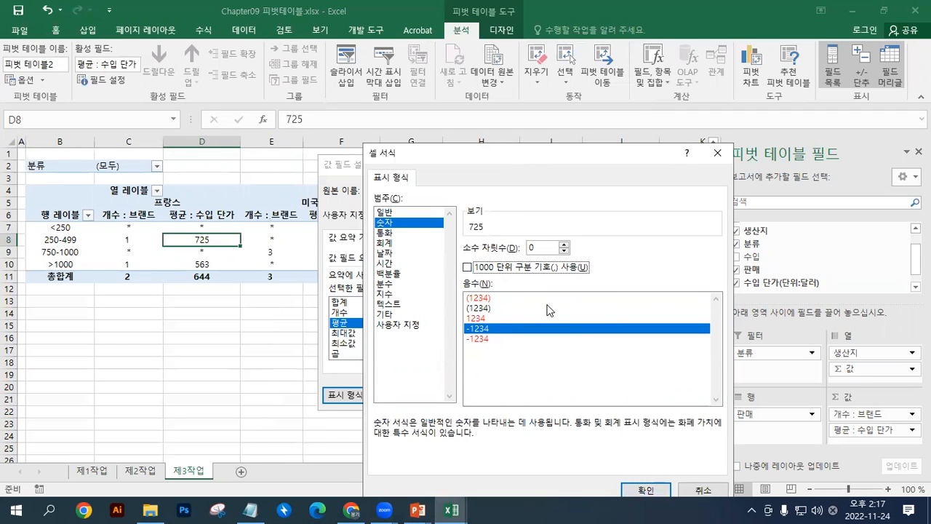
pyautogui.moveTo(519, 153); pyautogui.dragTo(521, 58)
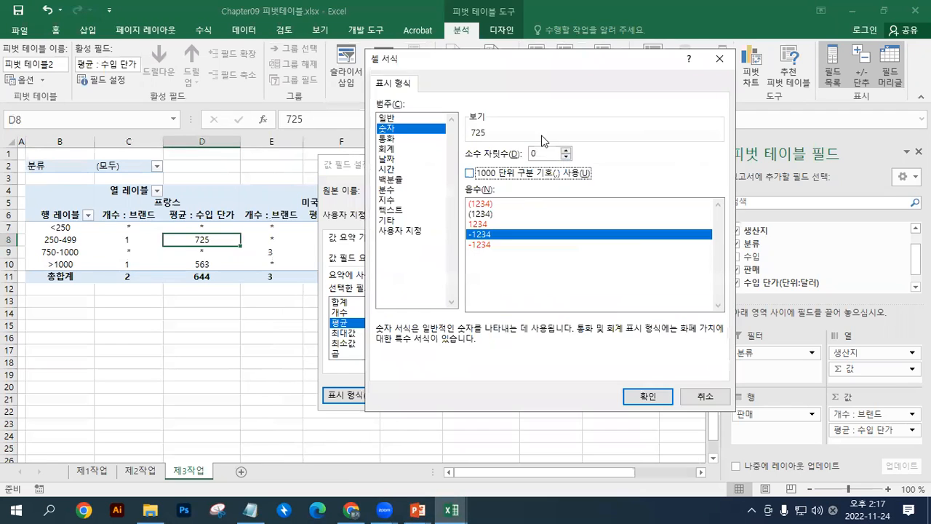
pyautogui.click(648, 397)
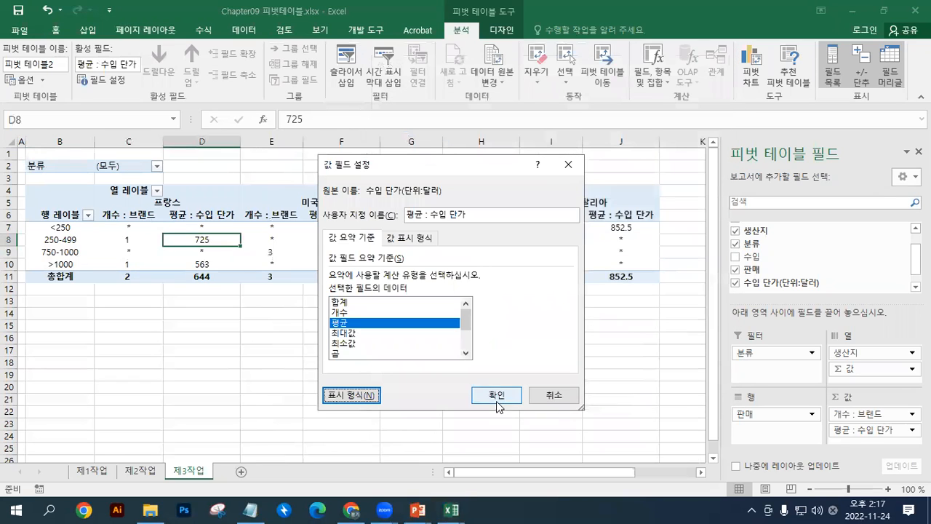
pyautogui.click(497, 396)
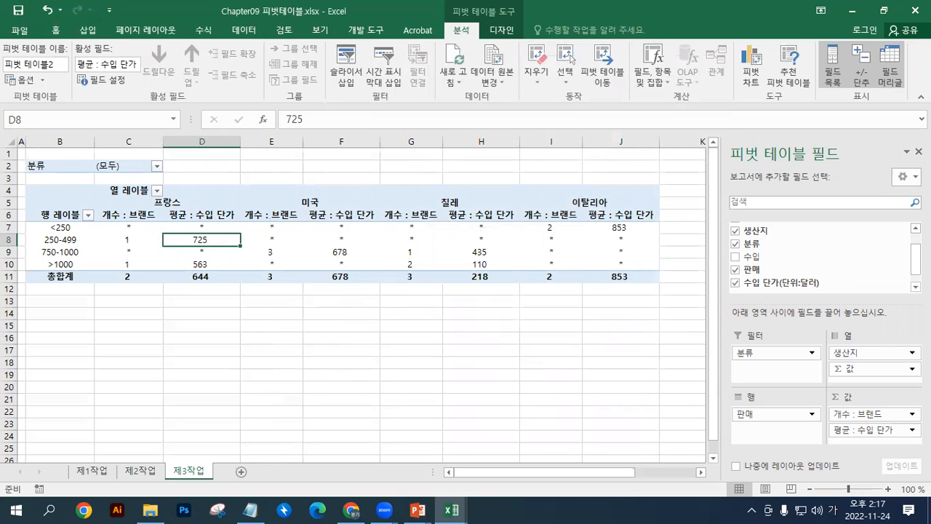
# Step: Set the 평균 : 수입 단가 value field's number format to 1 decimal place
pyautogui.click(212, 264)
pyautogui.click(202, 239)
pyautogui.click(115, 86)
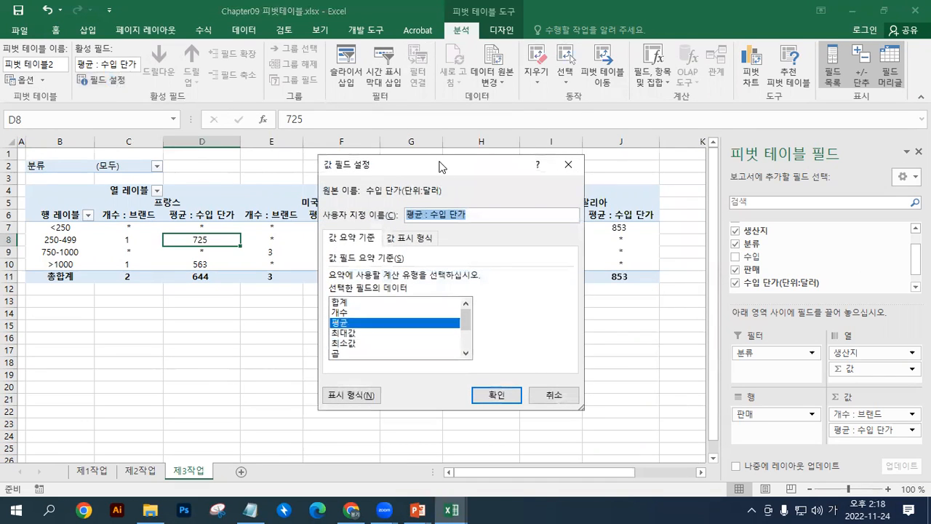
pyautogui.moveTo(440, 166); pyautogui.dragTo(586, 81)
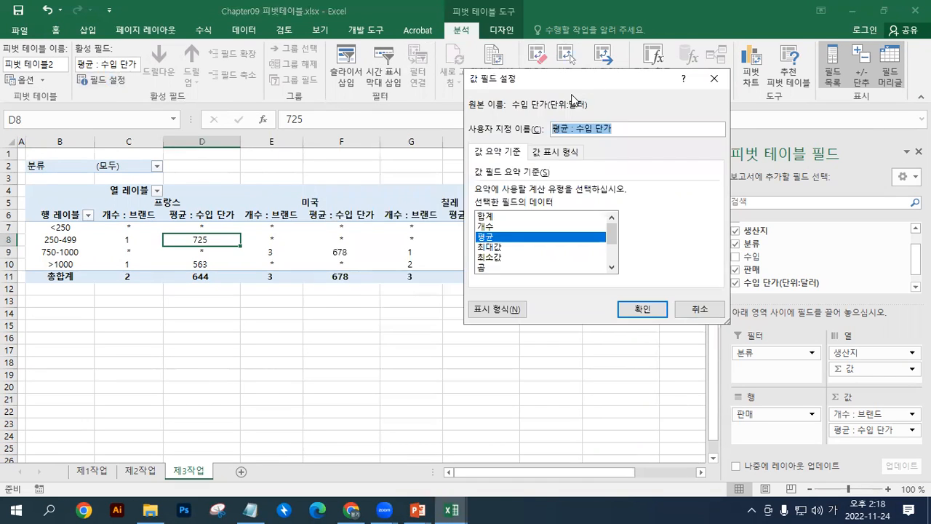
pyautogui.click(500, 317)
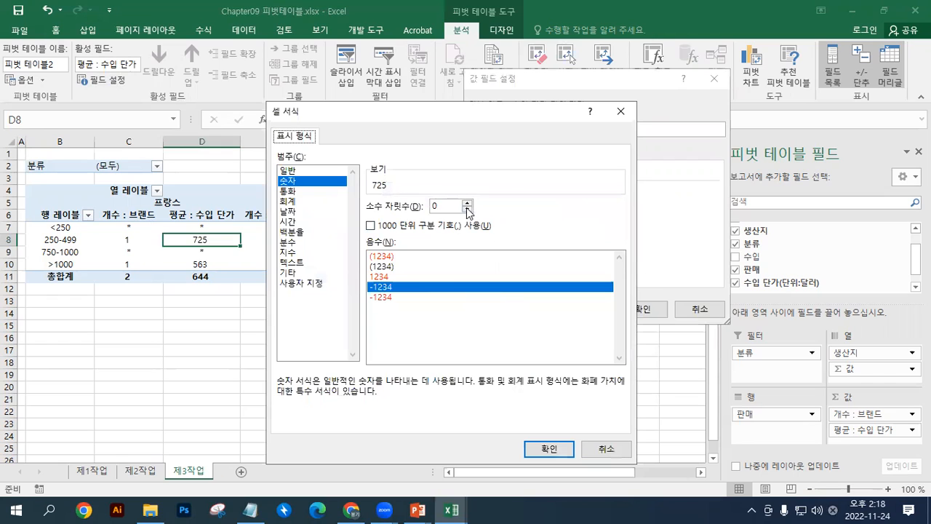
pyautogui.click(467, 203)
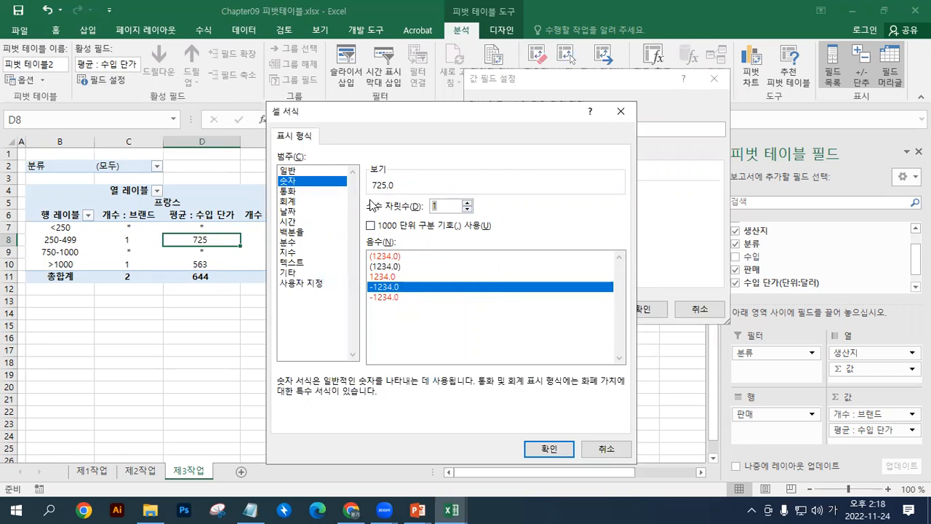
pyautogui.click(549, 449)
pyautogui.click(633, 308)
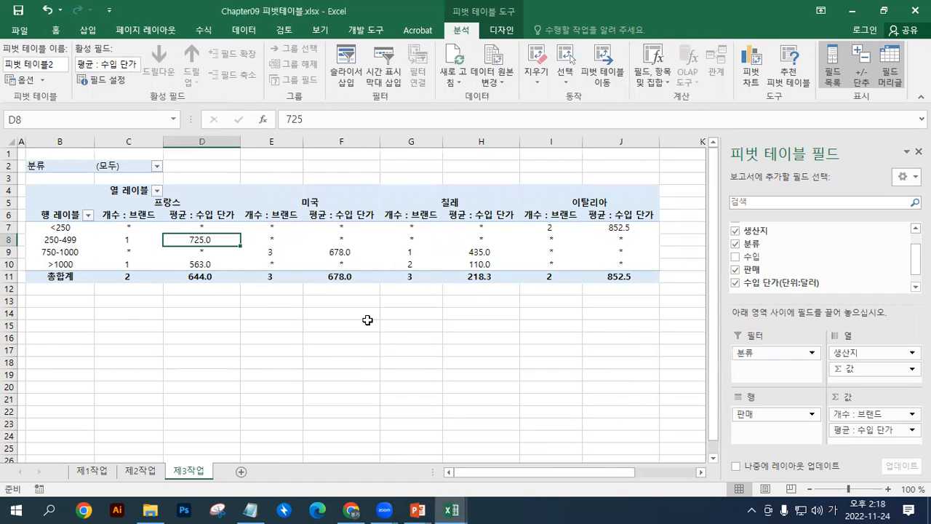
pyautogui.click(137, 241)
pyautogui.click(325, 263)
pyautogui.click(495, 260)
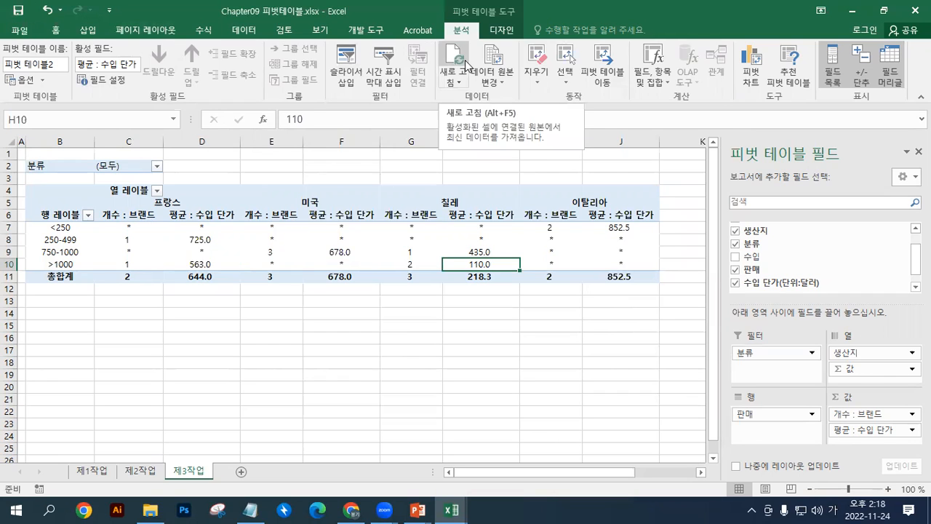
# Step: Browse the ITQ folder for workbooks to open and choose the file 유형09_1번 문제.xlsx
pyautogui.click(23, 31)
pyautogui.click(24, 31)
pyautogui.click(26, 32)
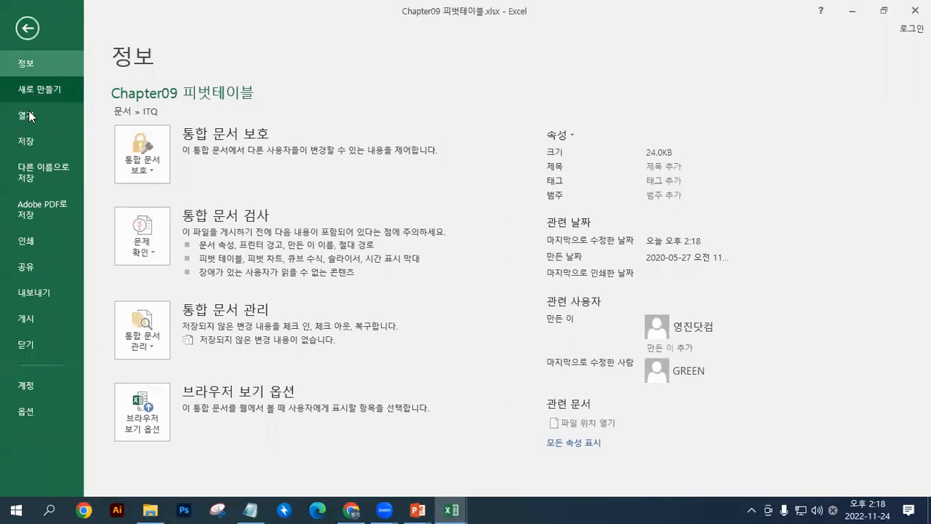
pyautogui.click(30, 114)
pyautogui.click(140, 248)
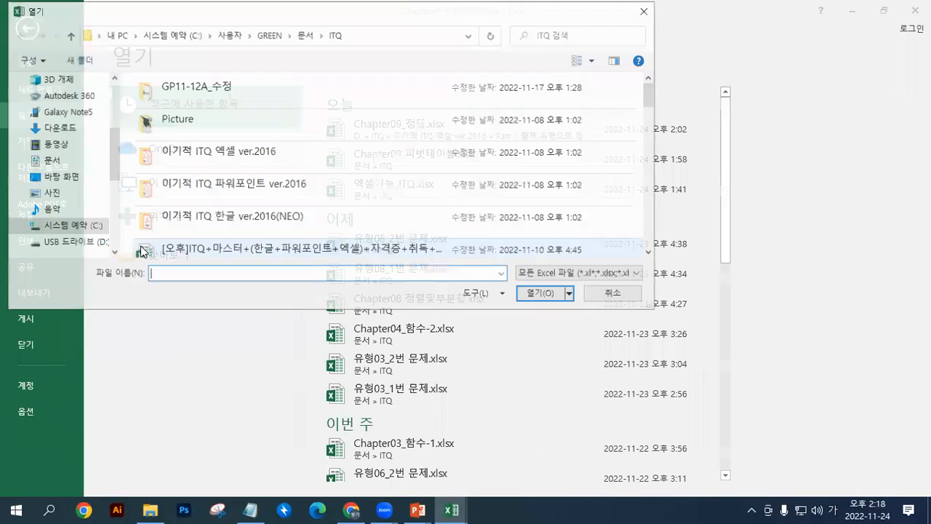
pyautogui.moveTo(651, 102); pyautogui.dragTo(649, 232)
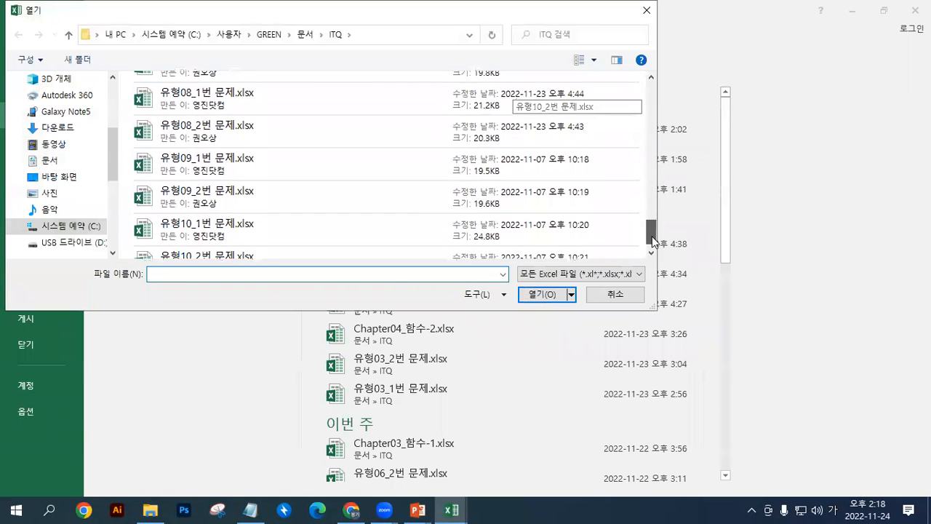
pyautogui.click(260, 167)
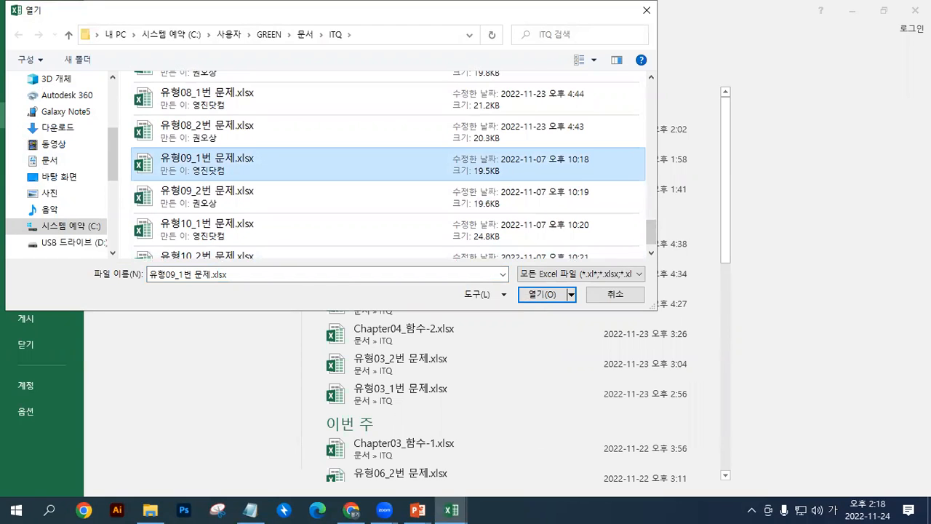
# Step: Switch to Notepad, change the textbook page note to 교재100페이지, and move the note window out of the way
pyautogui.click(251, 510)
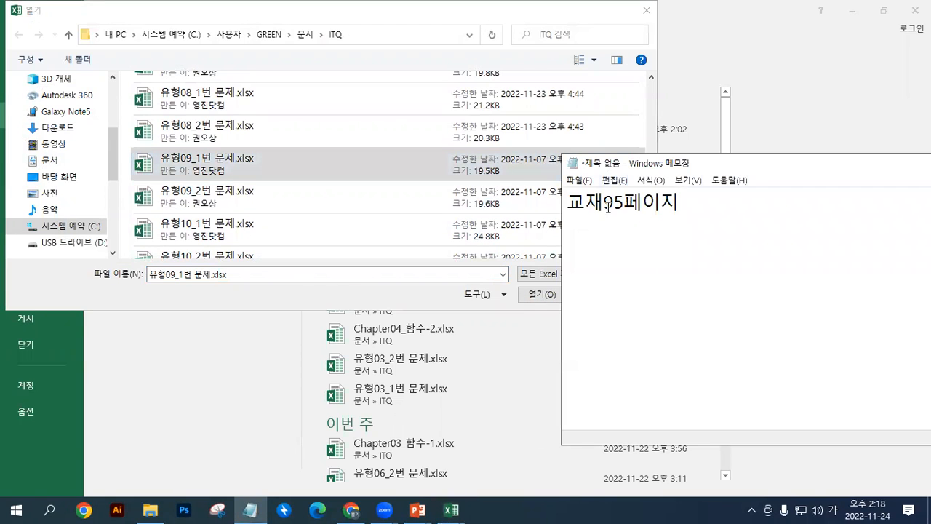
pyautogui.moveTo(613, 204); pyautogui.dragTo(623, 203)
pyautogui.press('BackSpace')
pyautogui.press('BackSpace')
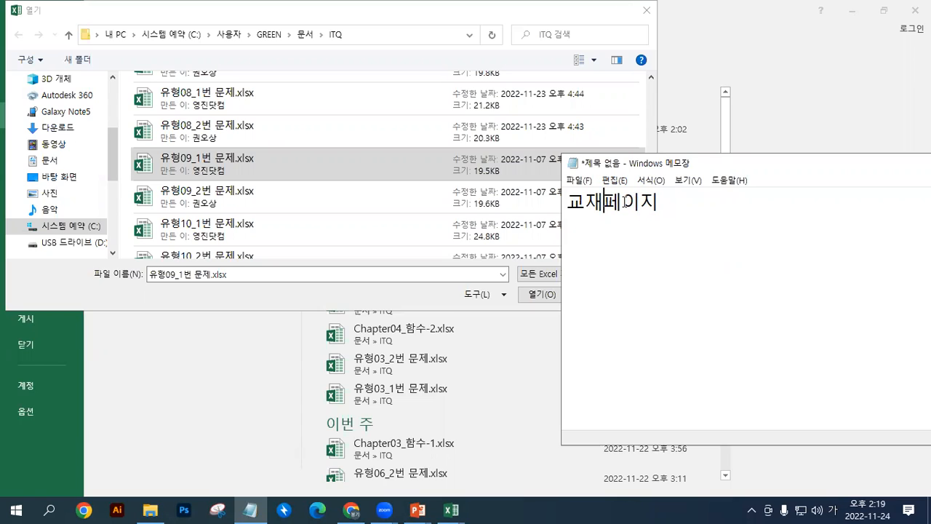
pyautogui.write('100')
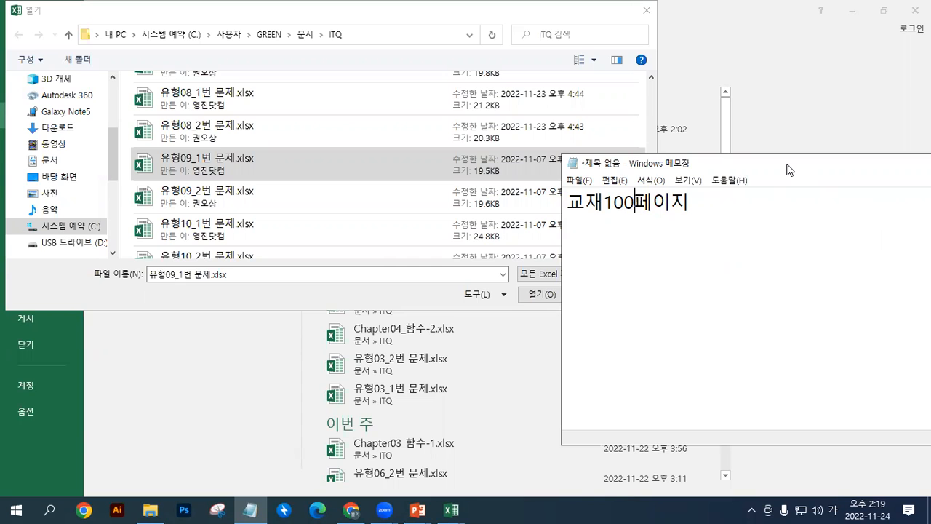
pyautogui.moveTo(789, 169); pyautogui.dragTo(909, 177)
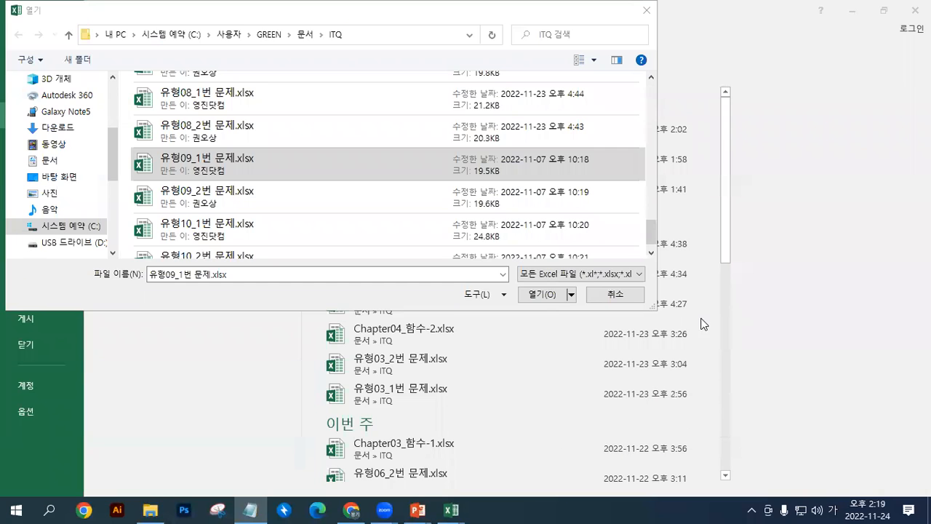
# Step: Open 유형09_1번 문제.xlsx and enable editing, moving the 유형09_1번 정답.xlsx window off the screen
pyautogui.click(541, 294)
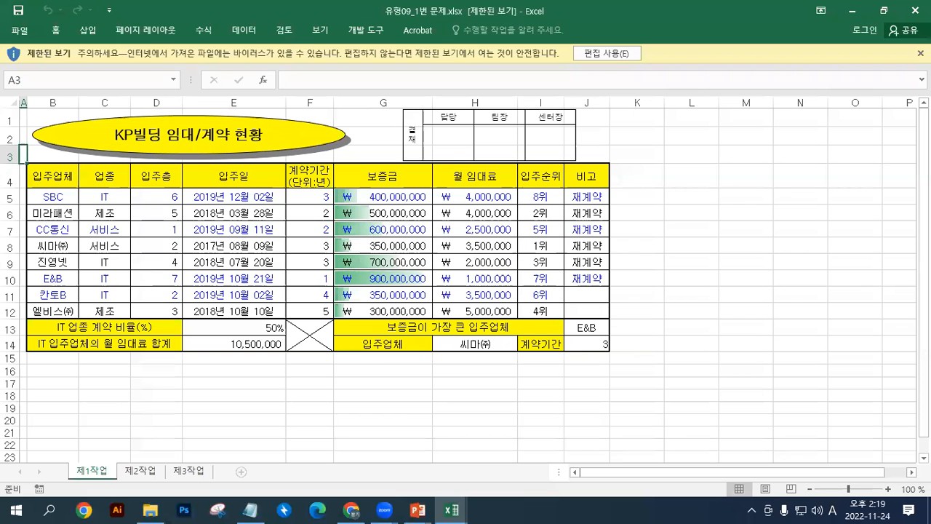
pyautogui.click(617, 55)
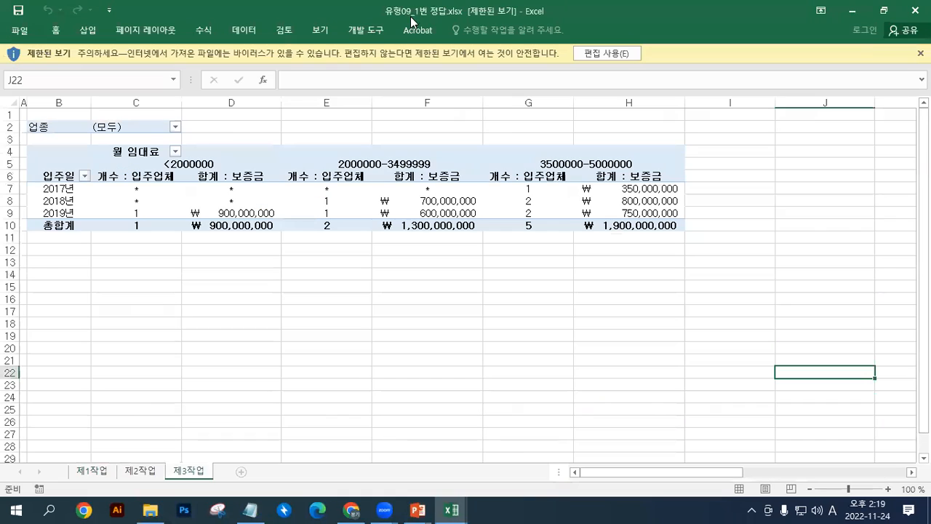
pyautogui.moveTo(418, 13); pyautogui.dragTo(418, 0)
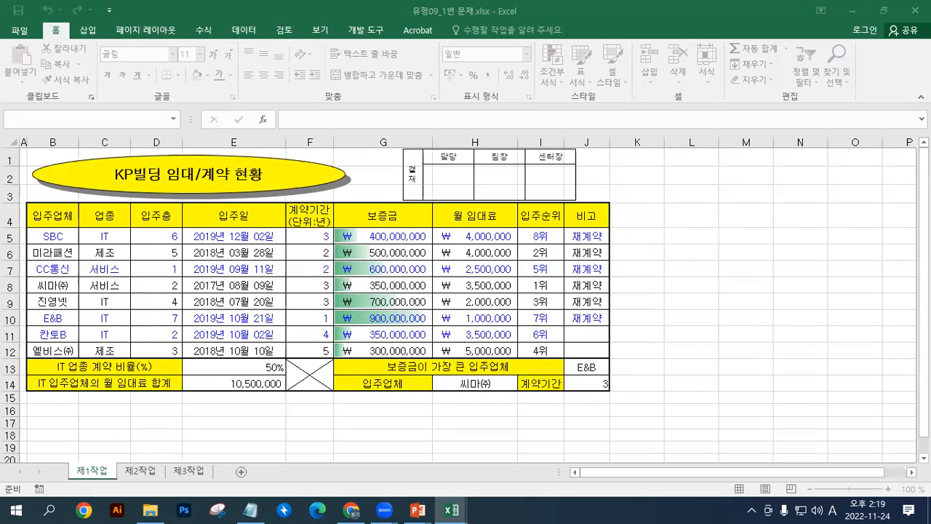
# Step: Copy the lease table range B4:H12 on the 제1작업 sheet, leaving out the 입주순위 and 비고 columns
pyautogui.moveTo(66, 216); pyautogui.dragTo(488, 329)
pyautogui.click(543, 287)
pyautogui.click(474, 267)
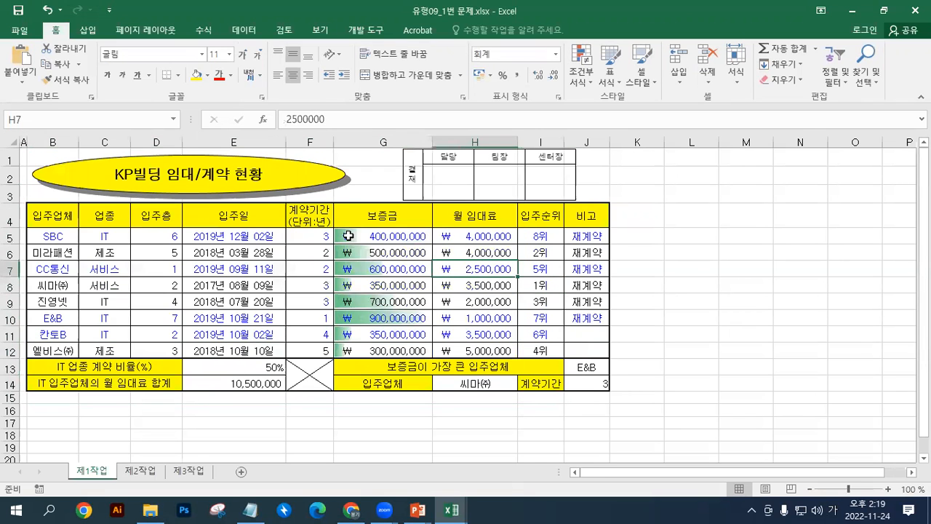
pyautogui.moveTo(59, 223); pyautogui.dragTo(485, 345)
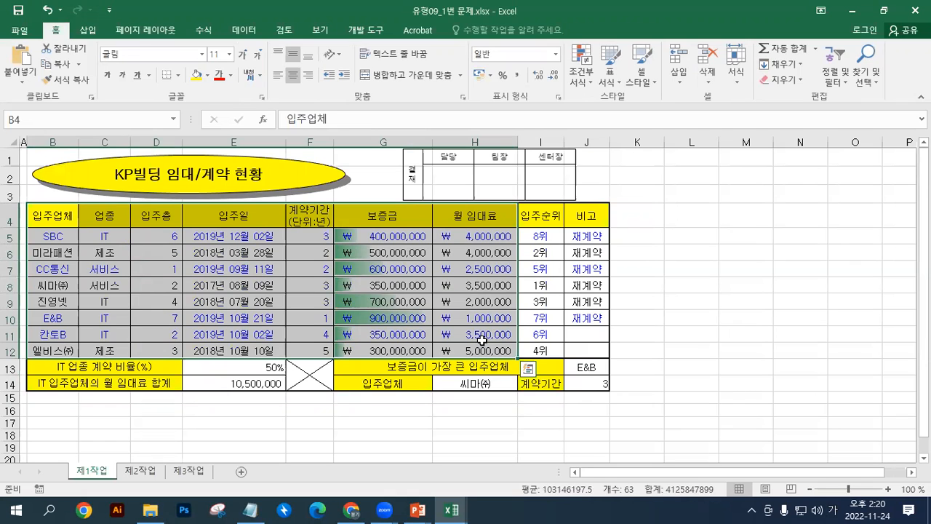
pyautogui.click(541, 238)
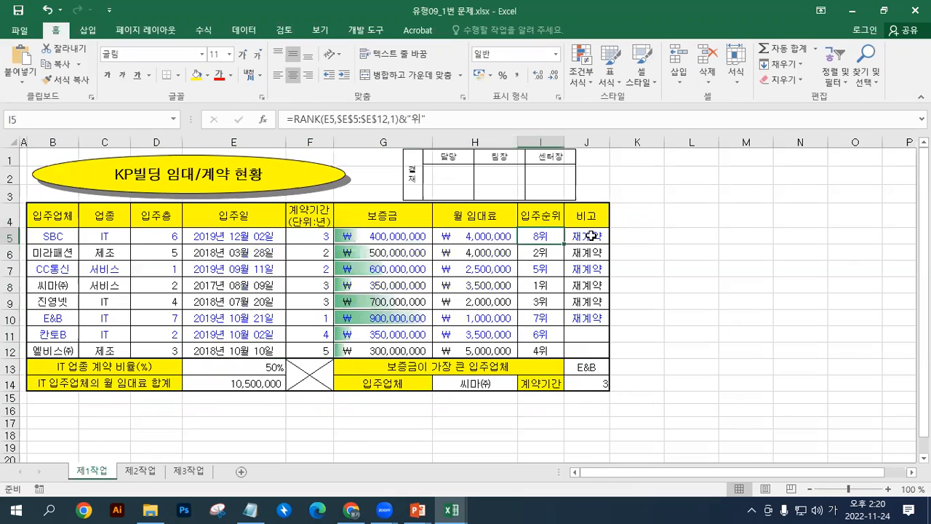
pyautogui.click(592, 236)
pyautogui.click(546, 236)
pyautogui.moveTo(63, 220); pyautogui.dragTo(484, 350)
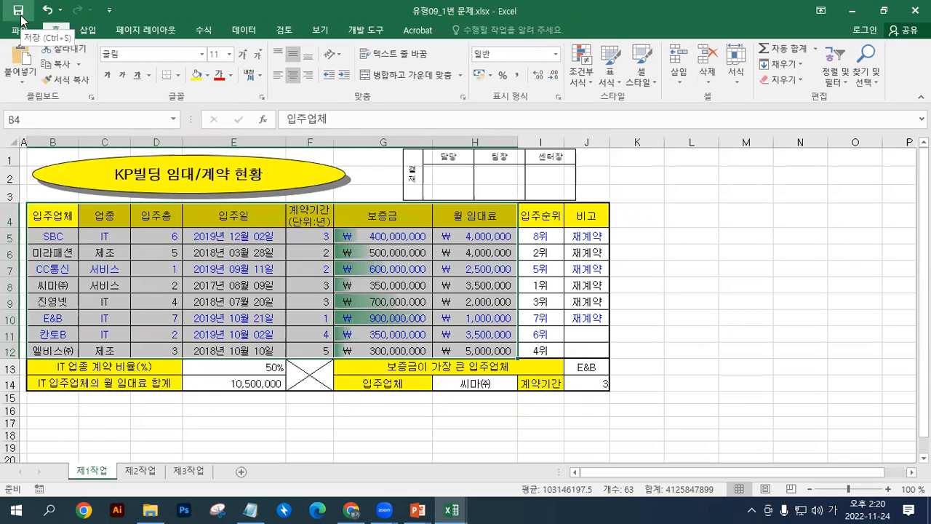
pyautogui.click(60, 64)
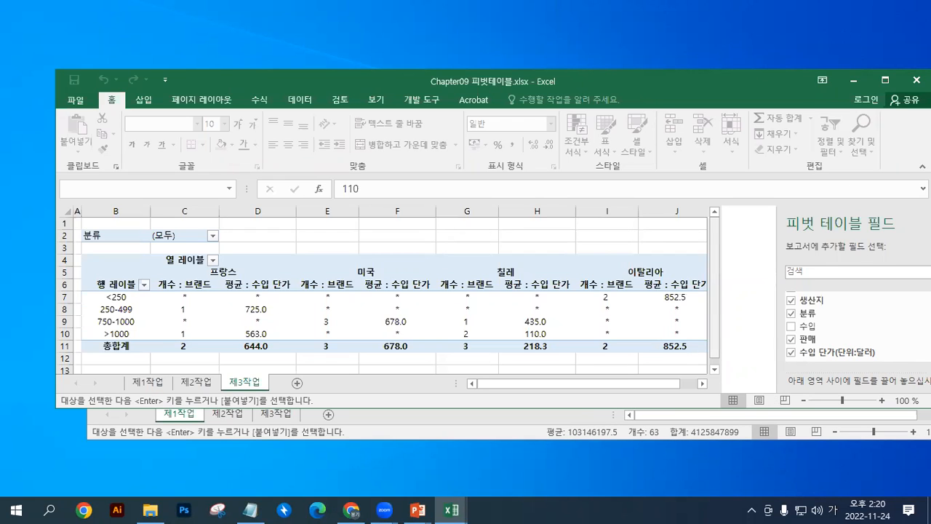
# Step: Move the Chapter09 피벗테이블.xlsx window aside, check the running apps in Task Manager, and return to the workbook
pyautogui.moveTo(493, 81); pyautogui.dragTo(440, 15)
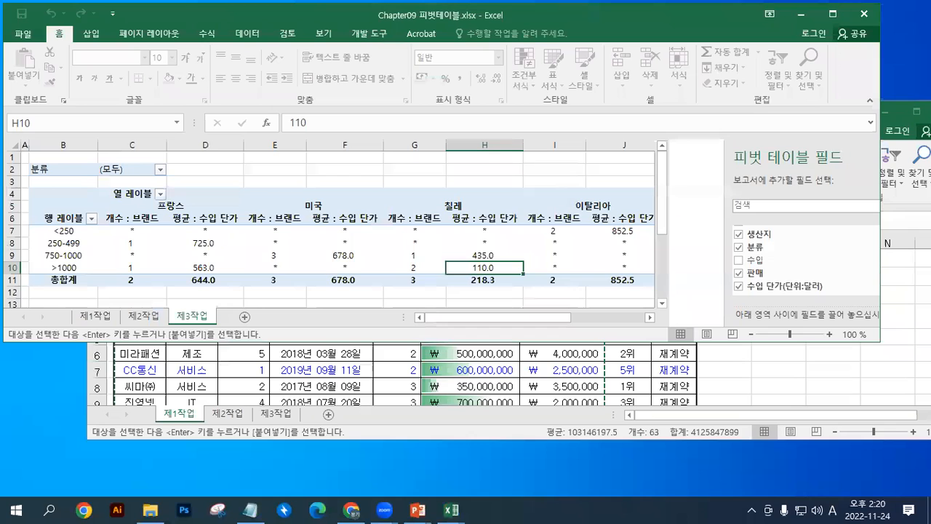
pyautogui.hotkey('ctrl', 'shift', 'Escape')
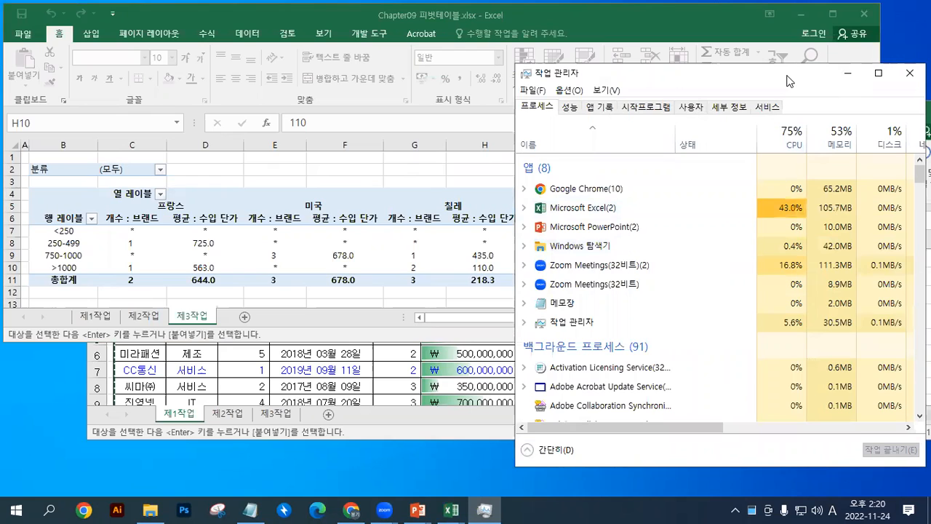
pyautogui.moveTo(789, 81); pyautogui.dragTo(930, 81)
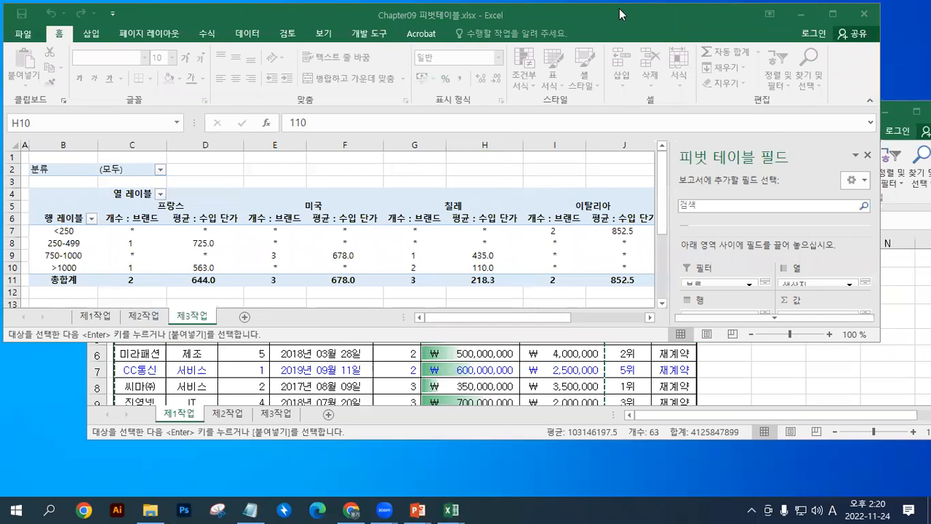
pyautogui.click(202, 317)
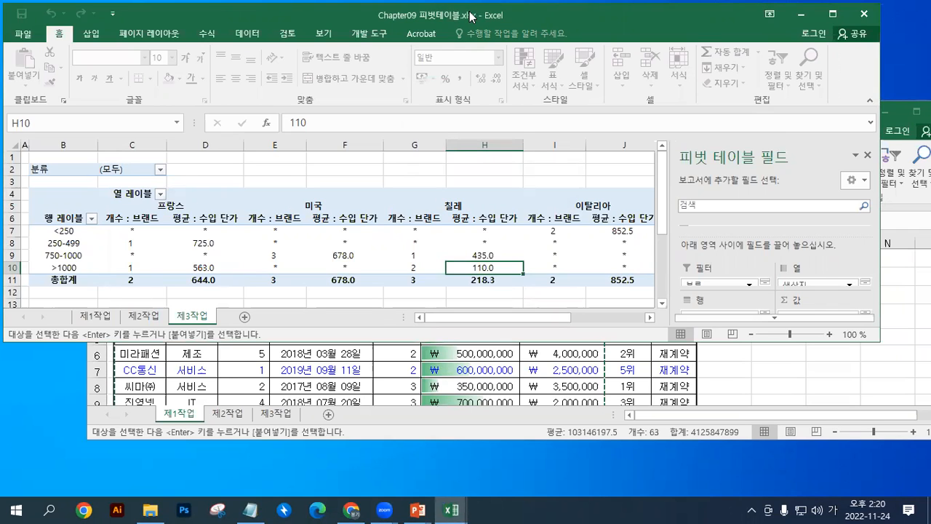
# Step: Close the Chapter09 피벗테이블.xlsx workbook
pyautogui.scroll(-1, 456, 184)
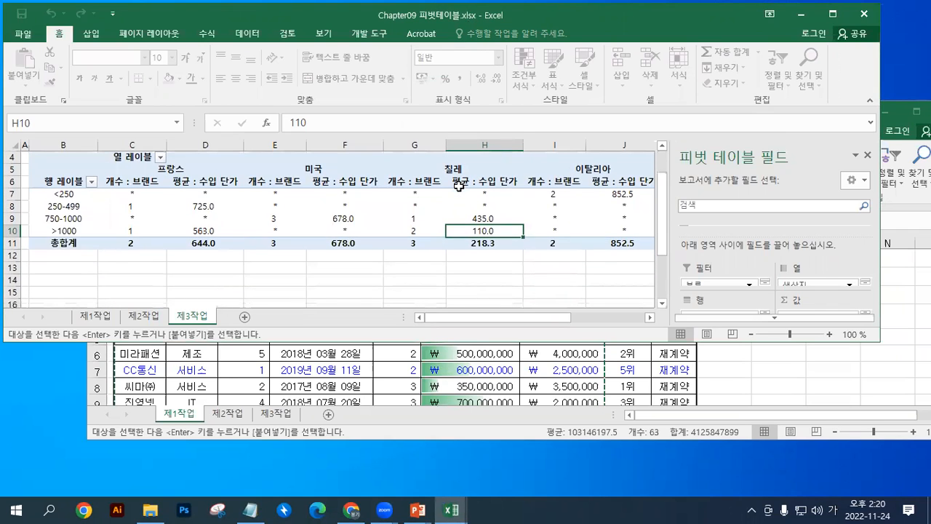
pyautogui.scroll(1, 459, 186)
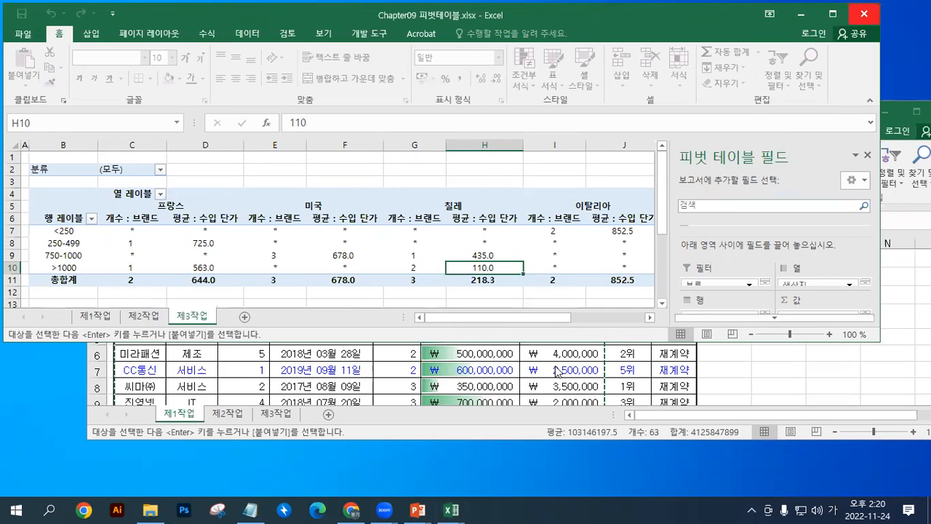
pyautogui.click(863, 14)
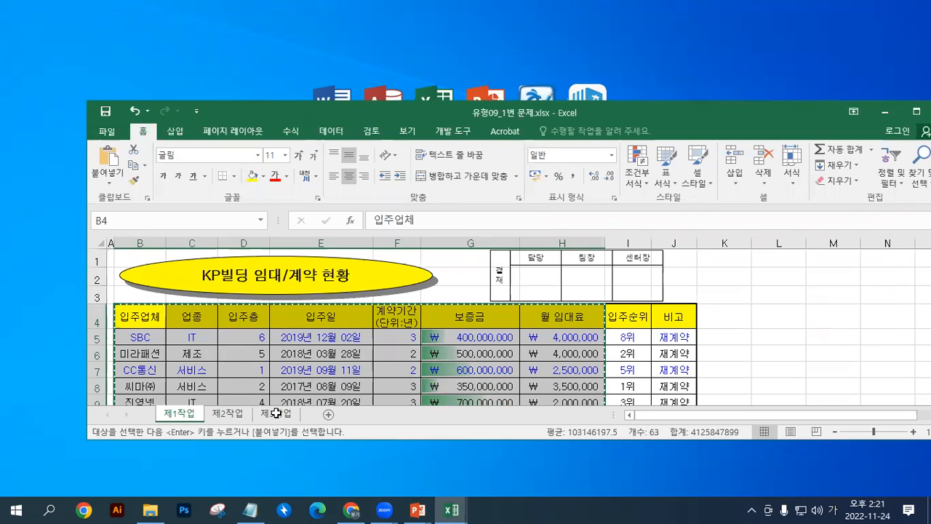
pyautogui.click(327, 369)
pyautogui.click(628, 316)
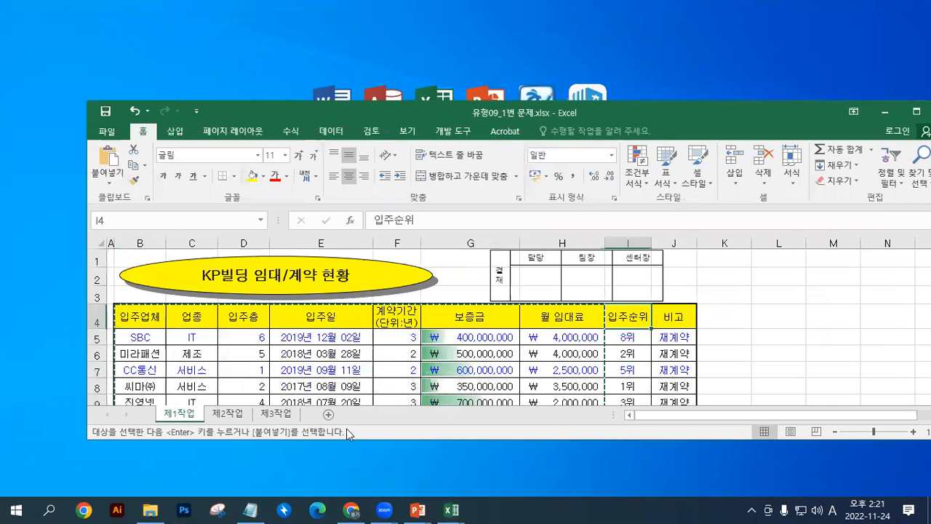
pyautogui.press('Left')
pyautogui.press('Left')
pyautogui.press('Right')
pyautogui.press('Right')
pyautogui.press('Right')
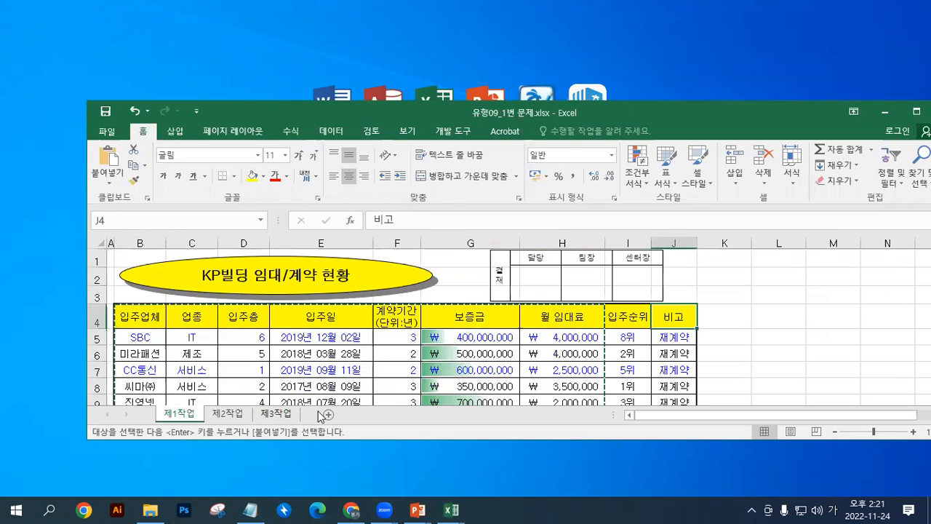
pyautogui.click(291, 413)
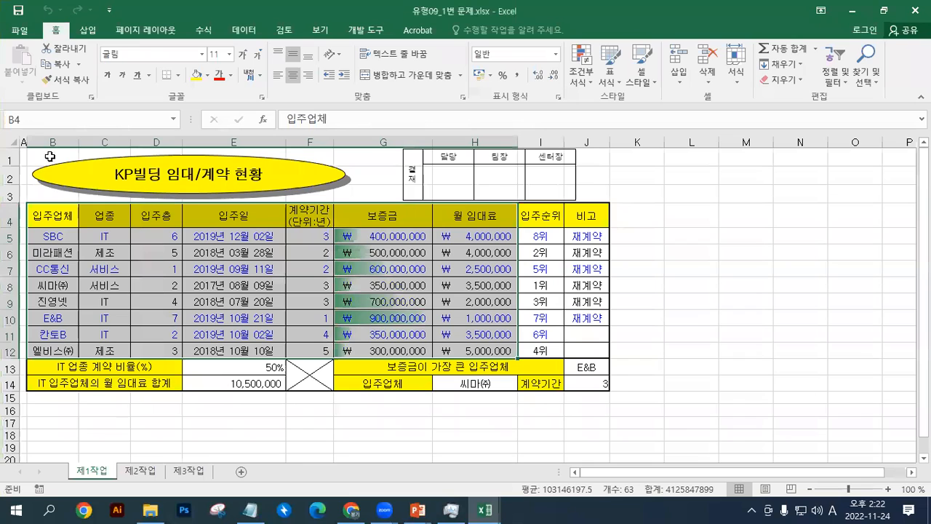
# Step: Try pasting a copy of the lease range B4:H12 at cell B2 of the 제3작업 sheet, and undo it
pyautogui.click(59, 64)
pyautogui.click(189, 471)
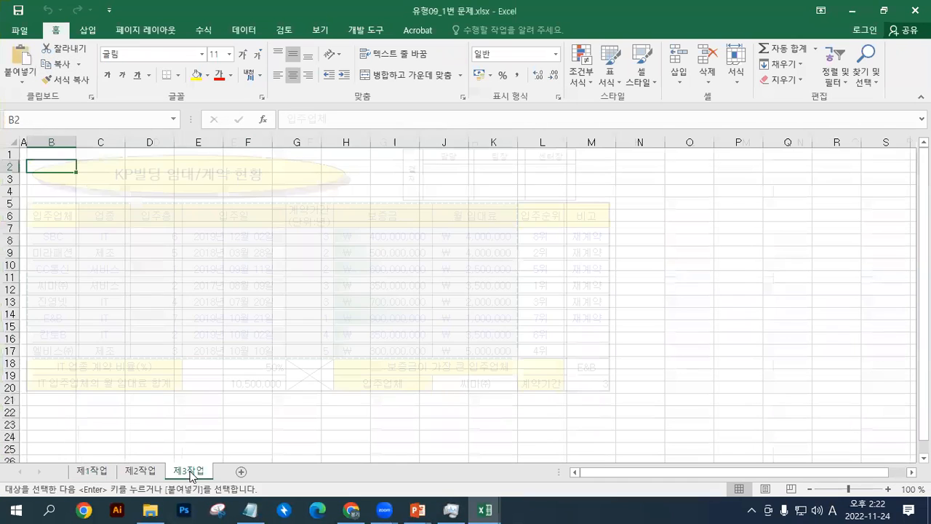
pyautogui.click(29, 63)
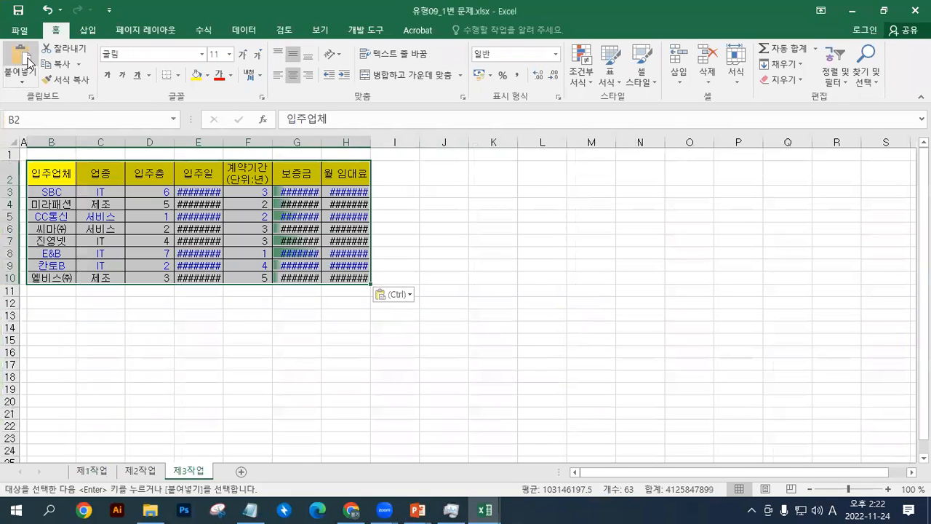
pyautogui.click(47, 10)
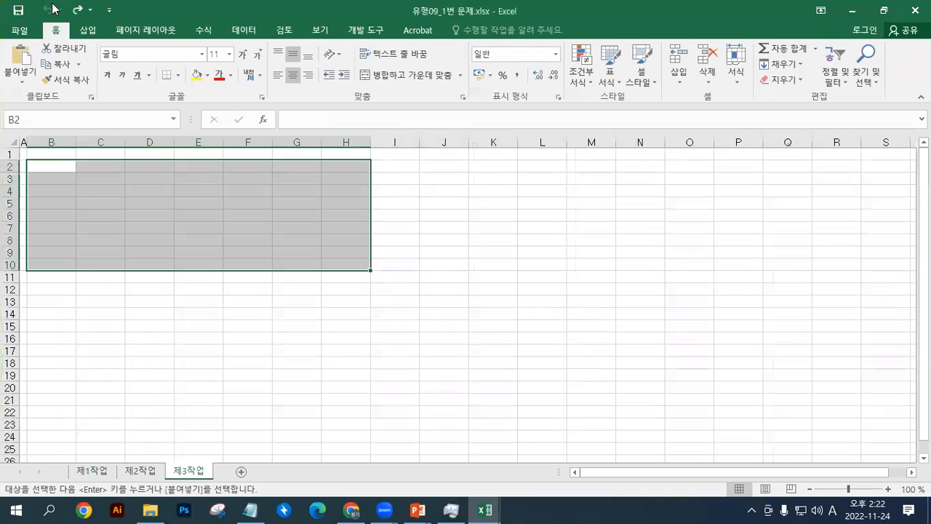
# Step: Create a pivot table from 제1작업 range B4:H12 on the existing 제3작업 sheet at cell B2
pyautogui.click(106, 472)
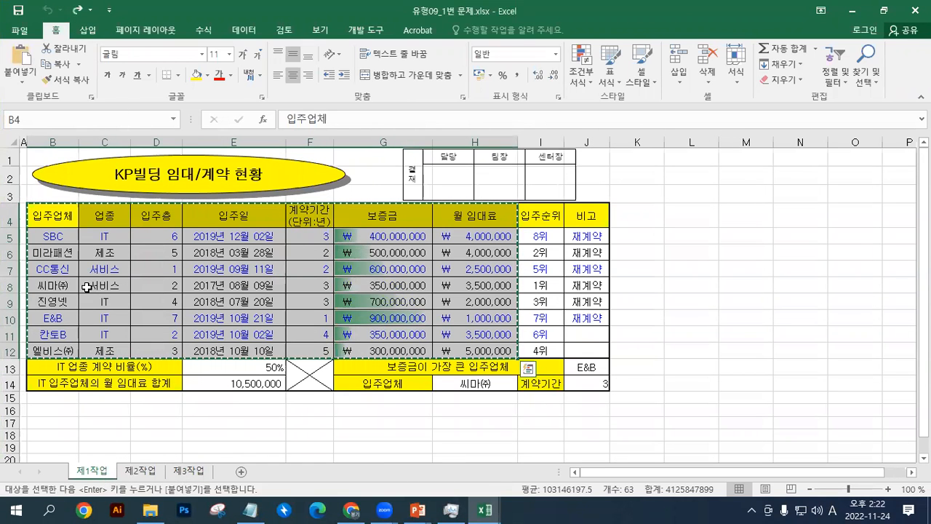
pyautogui.moveTo(53, 216); pyautogui.dragTo(470, 346)
pyautogui.click(87, 29)
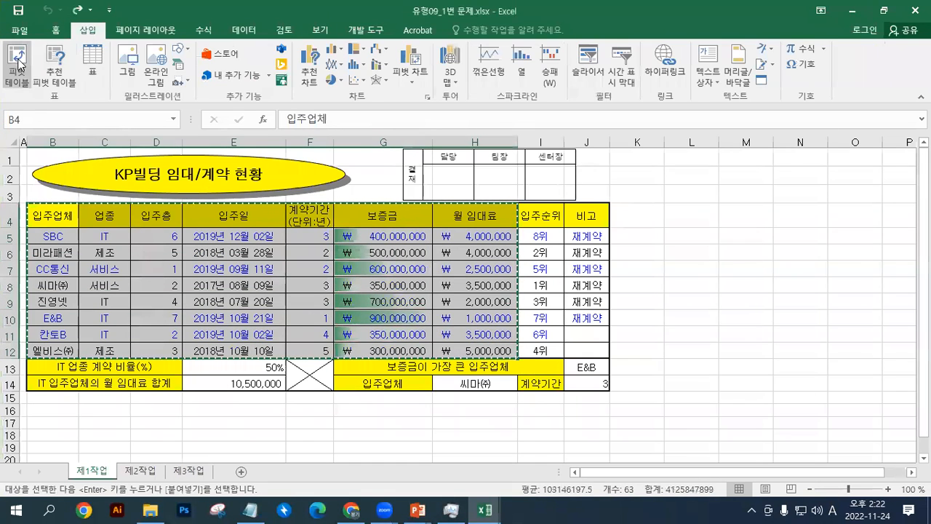
pyautogui.click(18, 65)
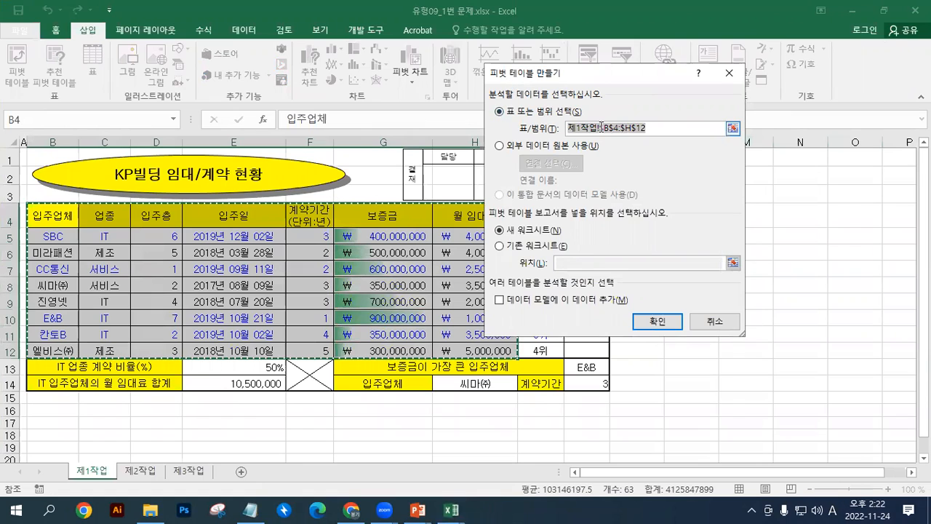
pyautogui.moveTo(581, 82); pyautogui.dragTo(657, 76)
pyautogui.click(598, 240)
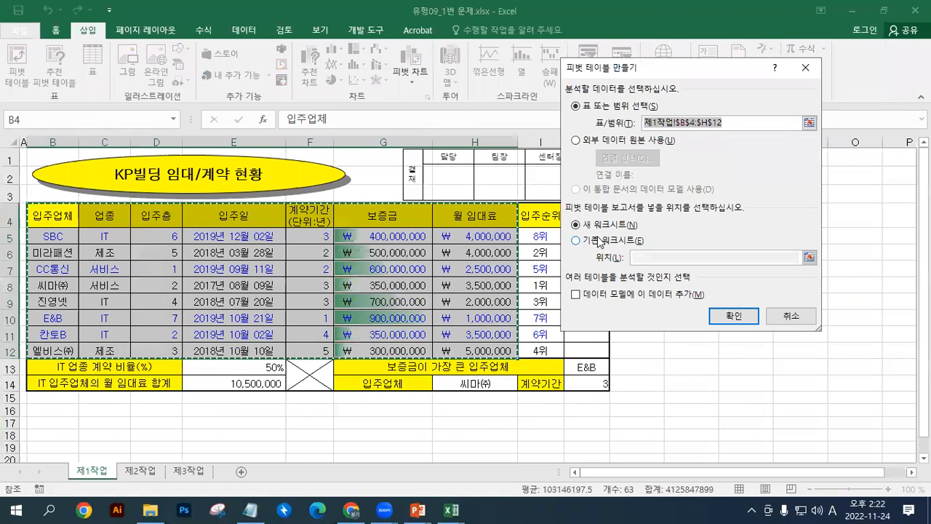
pyautogui.click(647, 259)
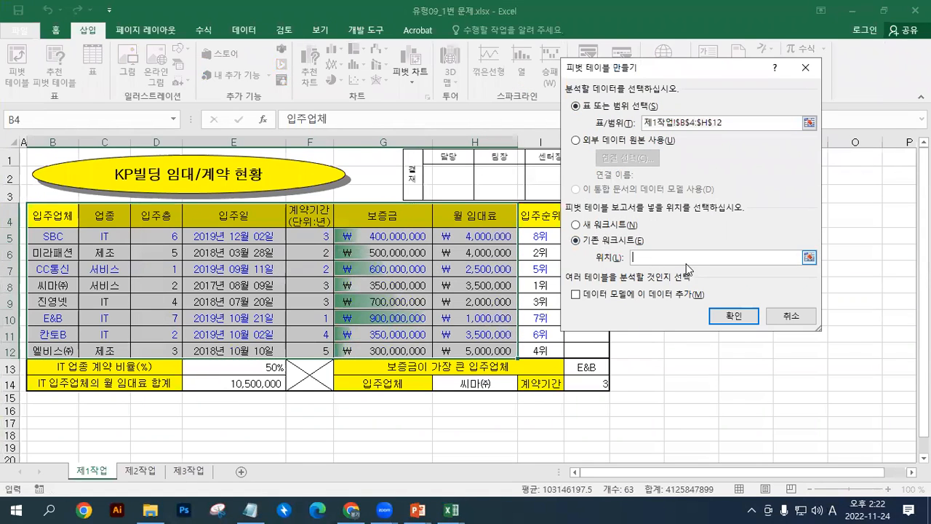
pyautogui.click(173, 470)
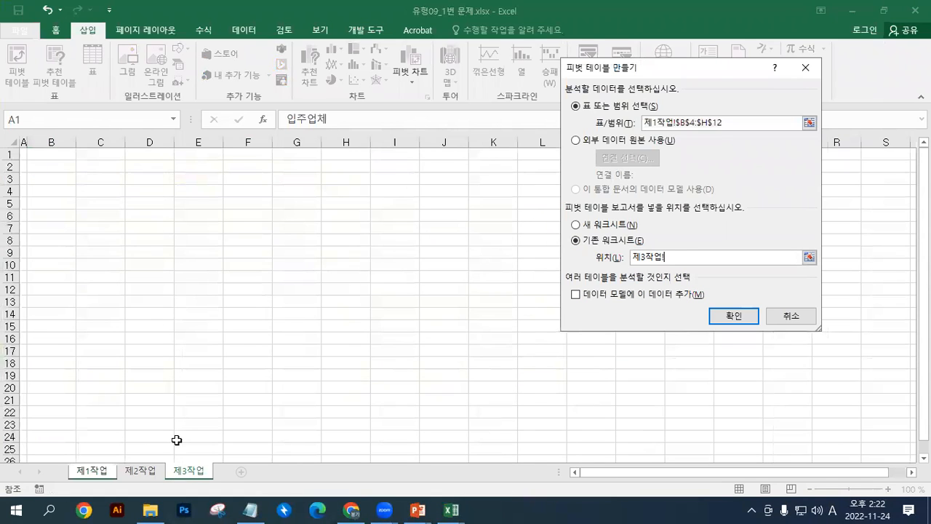
pyautogui.click(65, 167)
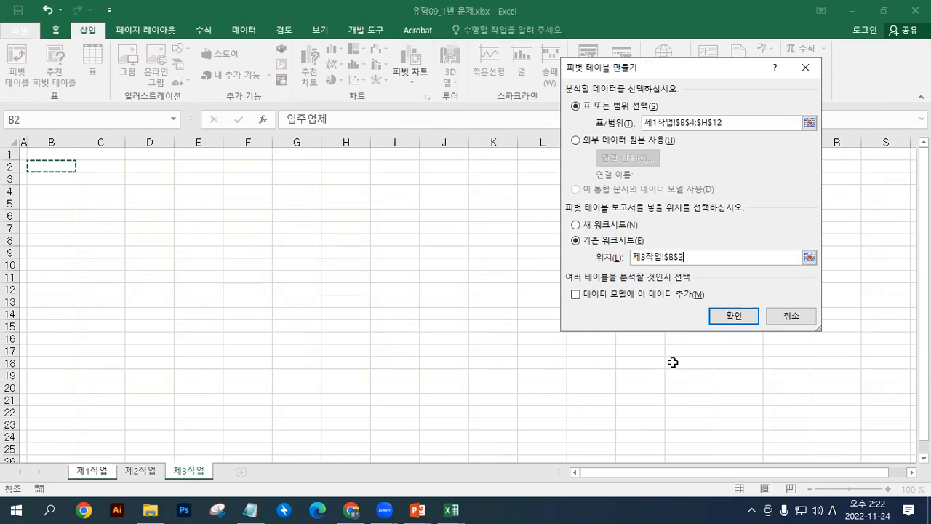
pyautogui.click(734, 316)
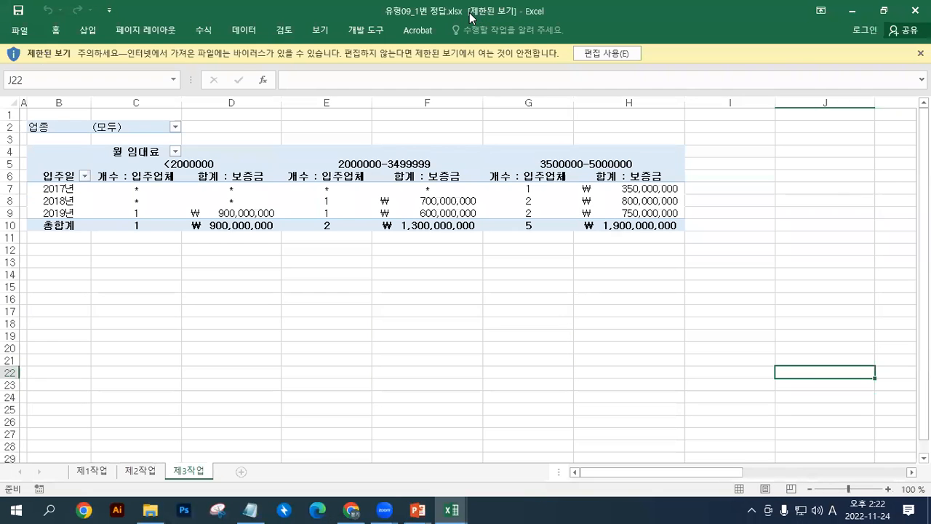
# Step: Move the 유형09_1번 정답.xlsx window out of the way and add 업종 as the new pivot table's report filter
pyautogui.moveTo(471, 18); pyautogui.dragTo(471, 0)
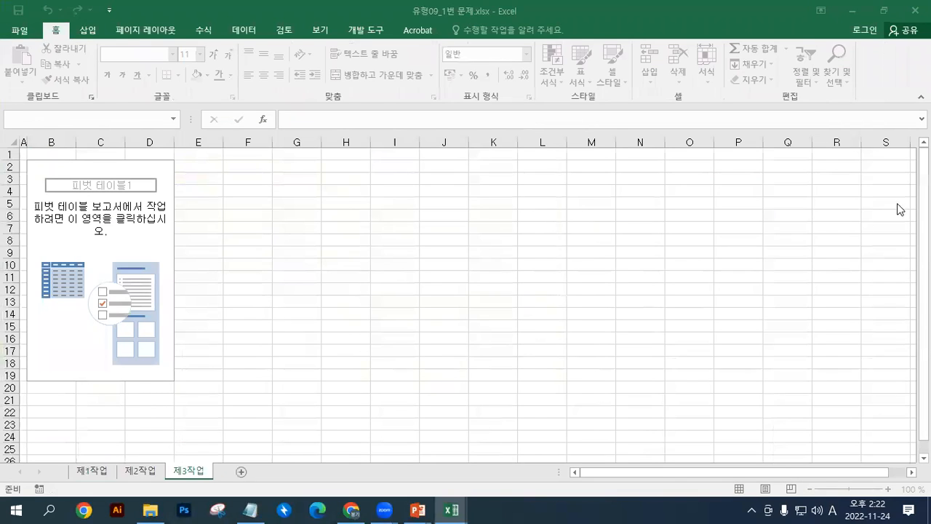
pyautogui.click(125, 183)
pyautogui.moveTo(717, 242); pyautogui.dragTo(734, 371)
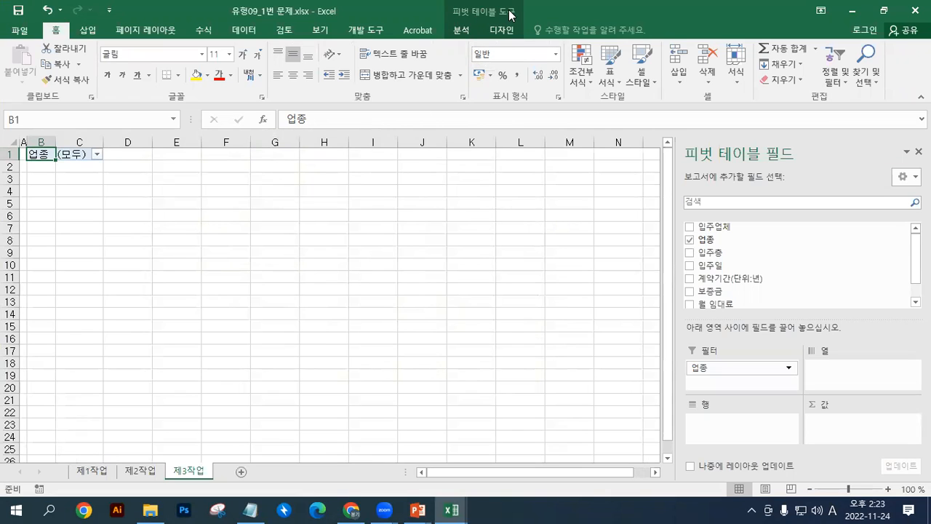
# Step: Move the pivot table to cell B4 of the existing 제3작업 sheet
pyautogui.click(463, 29)
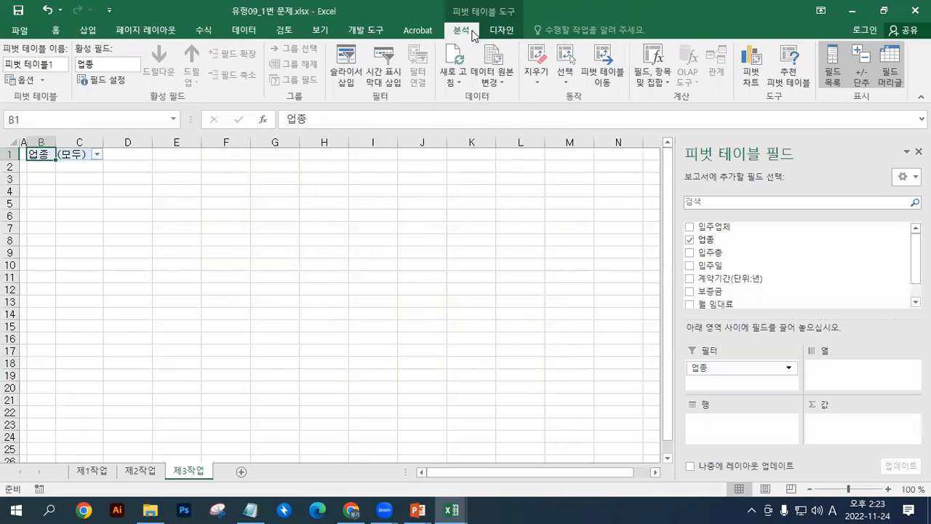
pyautogui.click(602, 80)
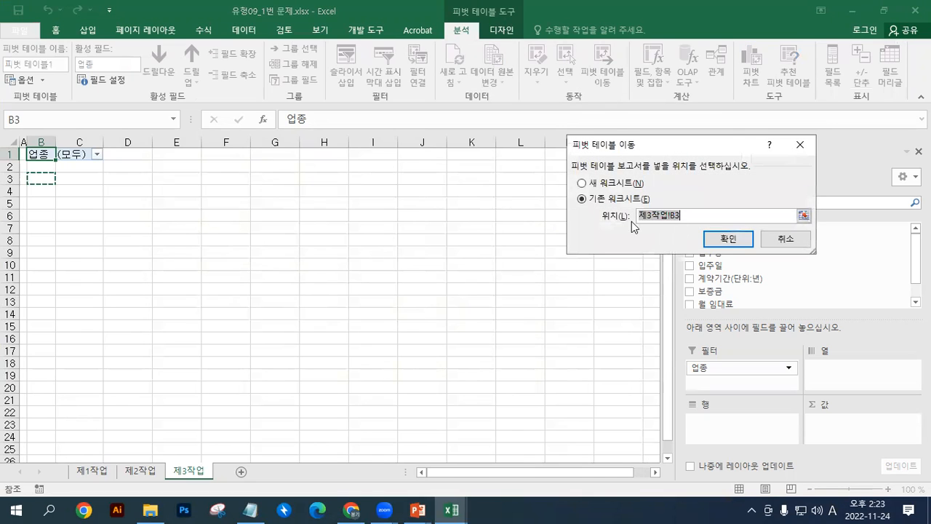
pyautogui.click(43, 190)
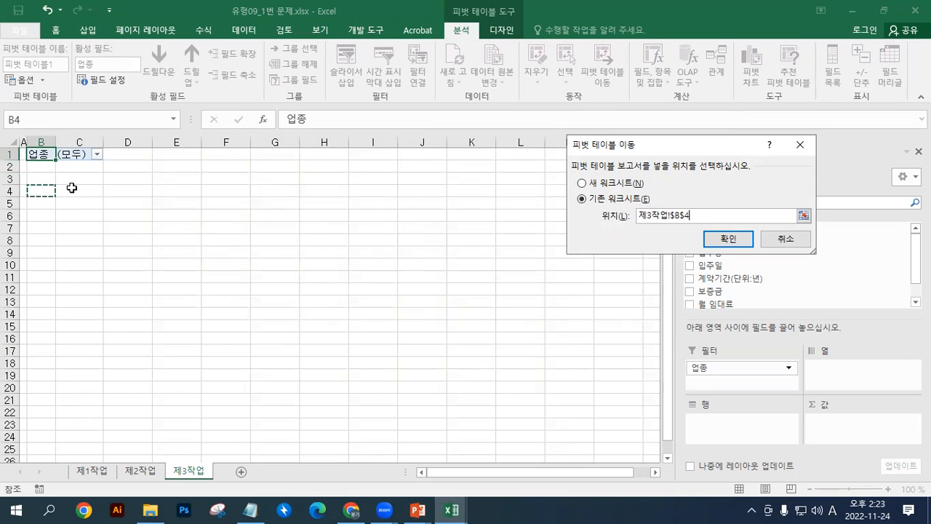
pyautogui.click(726, 240)
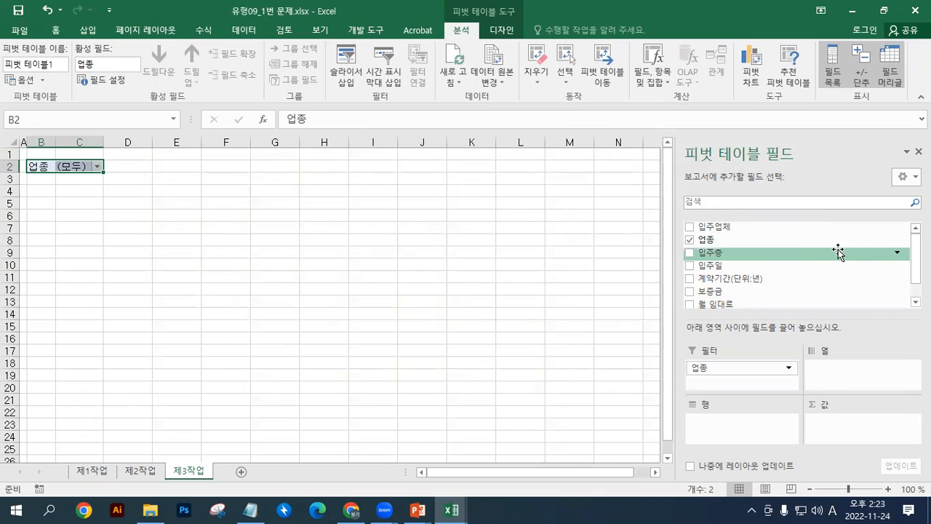
# Step: Place 입주일 in the pivot rows, 월 임대료 in the columns, and 입주업체 and 보증금 in the values
pyautogui.moveTo(716, 266); pyautogui.dragTo(737, 428)
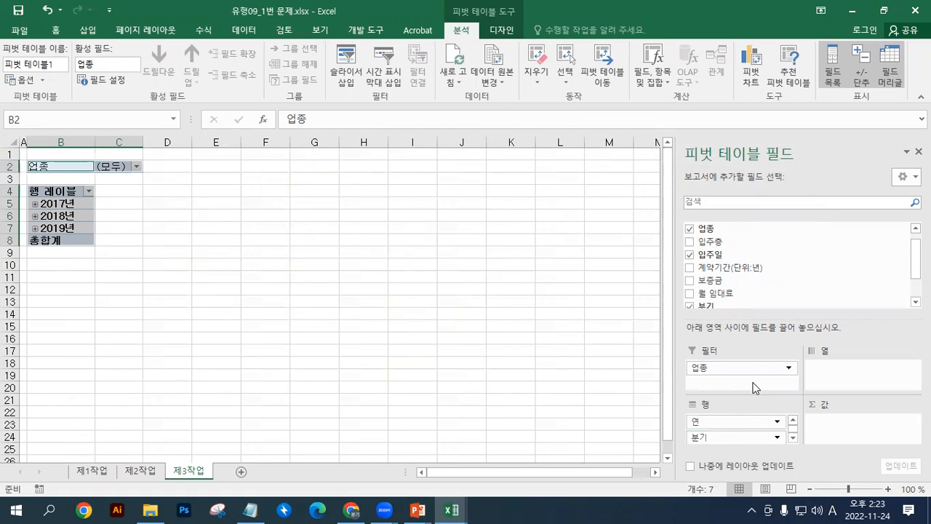
pyautogui.moveTo(716, 293); pyautogui.dragTo(872, 391)
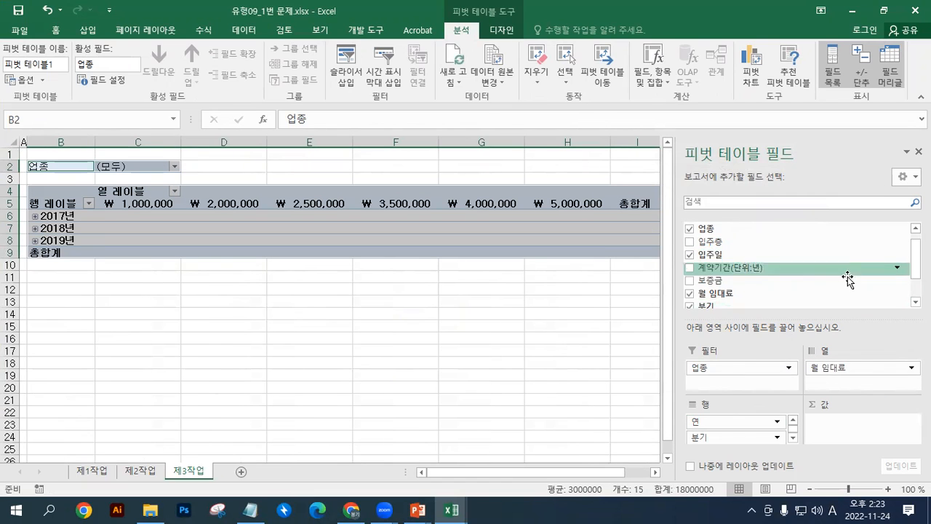
pyautogui.moveTo(916, 264)
pyautogui.mouseDown()
pyautogui.moveTo(915, 284)
pyautogui.moveTo(915, 260)
pyautogui.mouseUp()
pyautogui.moveTo(720, 227); pyautogui.dragTo(848, 428)
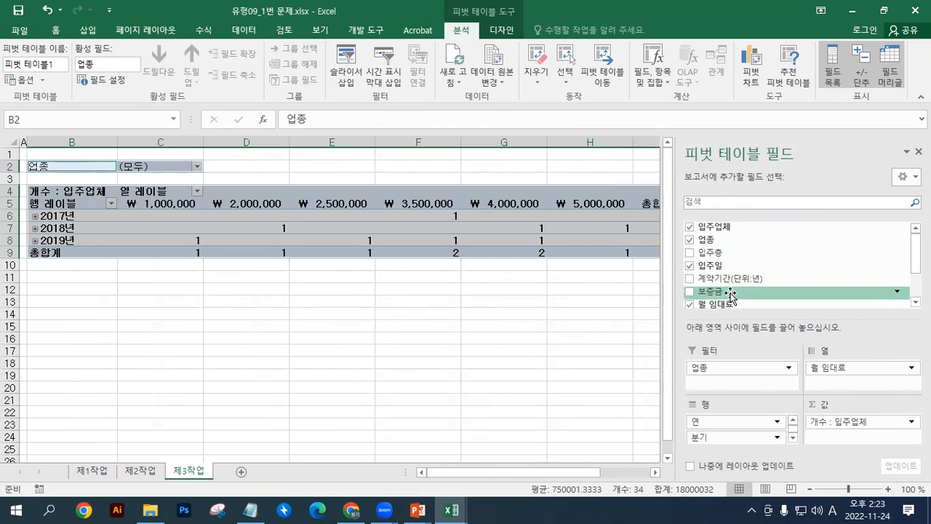
pyautogui.moveTo(717, 291); pyautogui.dragTo(852, 435)
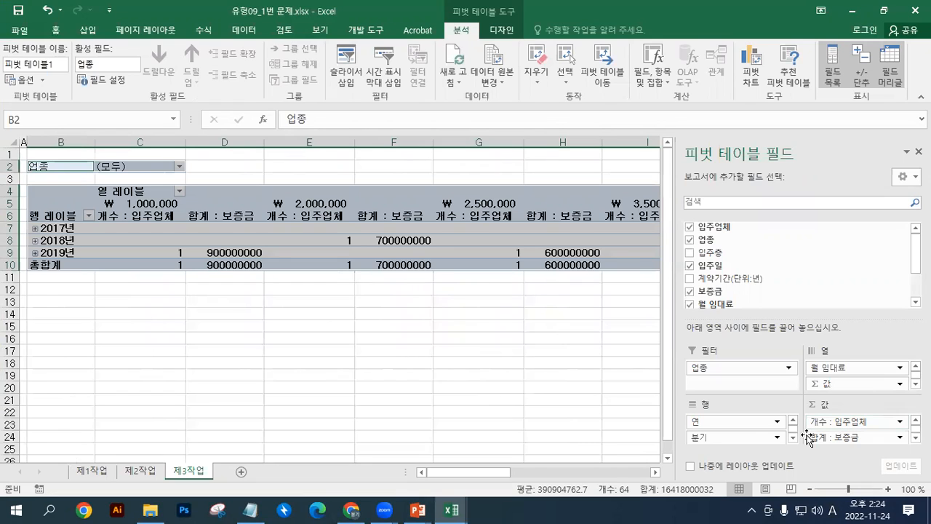
# Step: Examine the pivot table's filter, column and row labels, and compare them with the 입주일 dates on the 제1작업 sheet
pyautogui.click(64, 165)
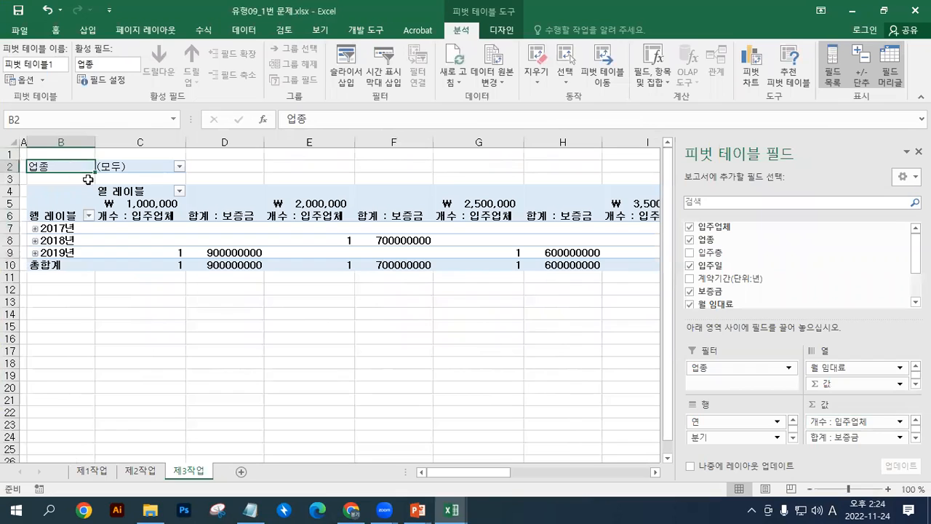
pyautogui.click(131, 192)
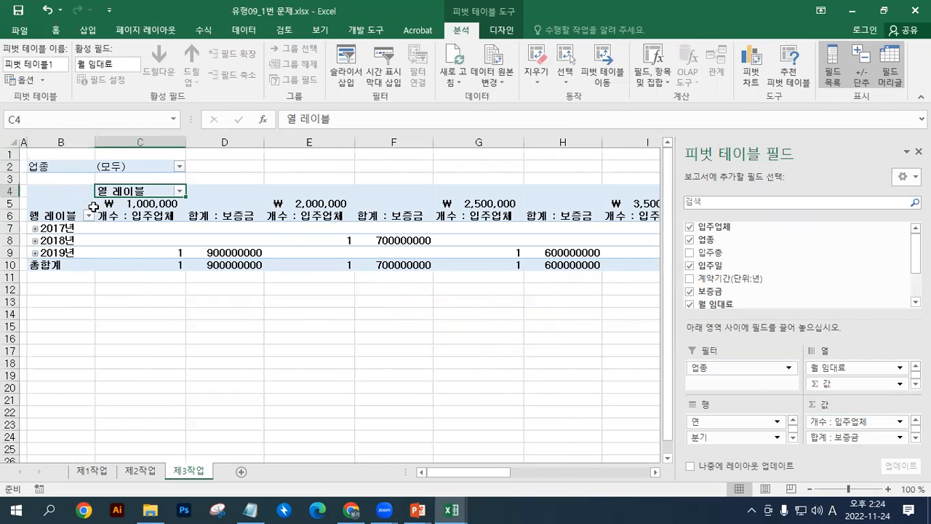
pyautogui.click(64, 217)
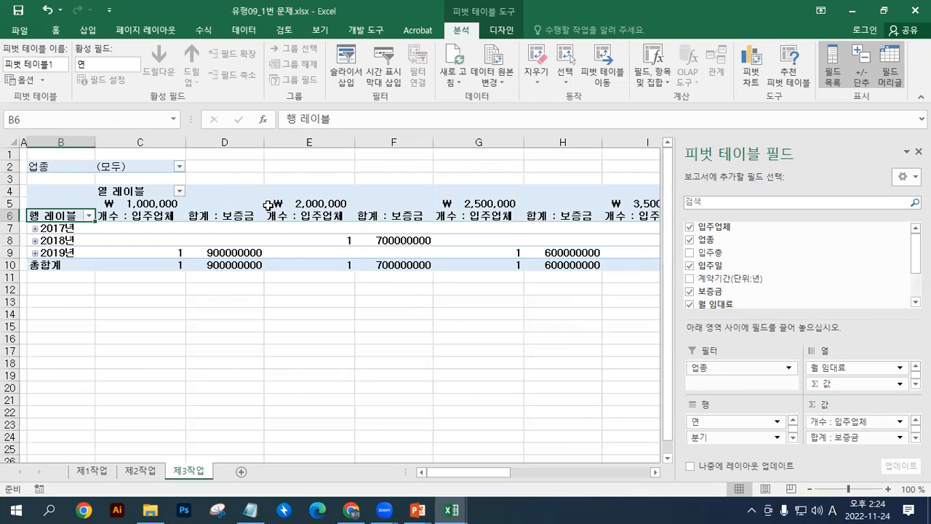
pyautogui.click(66, 230)
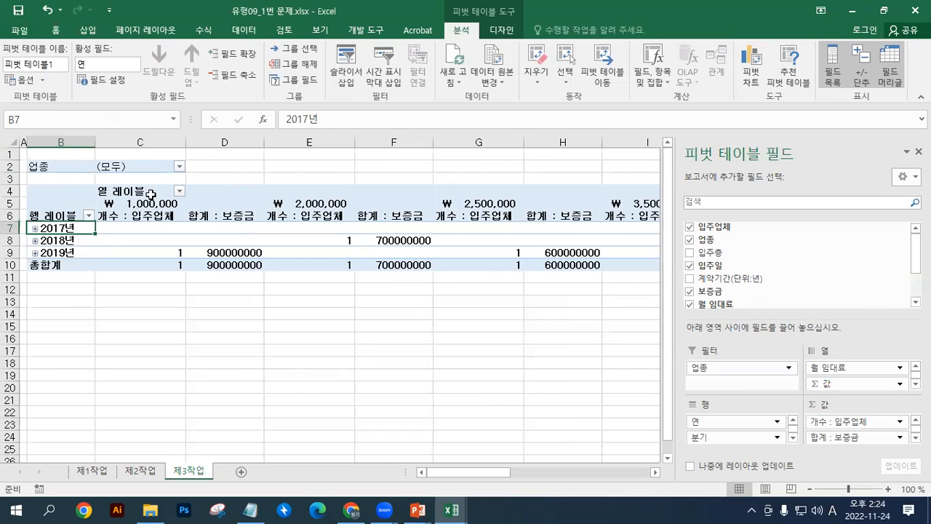
pyautogui.click(104, 474)
pyautogui.click(246, 247)
pyautogui.click(244, 271)
pyautogui.click(258, 298)
pyautogui.click(246, 275)
pyautogui.click(230, 238)
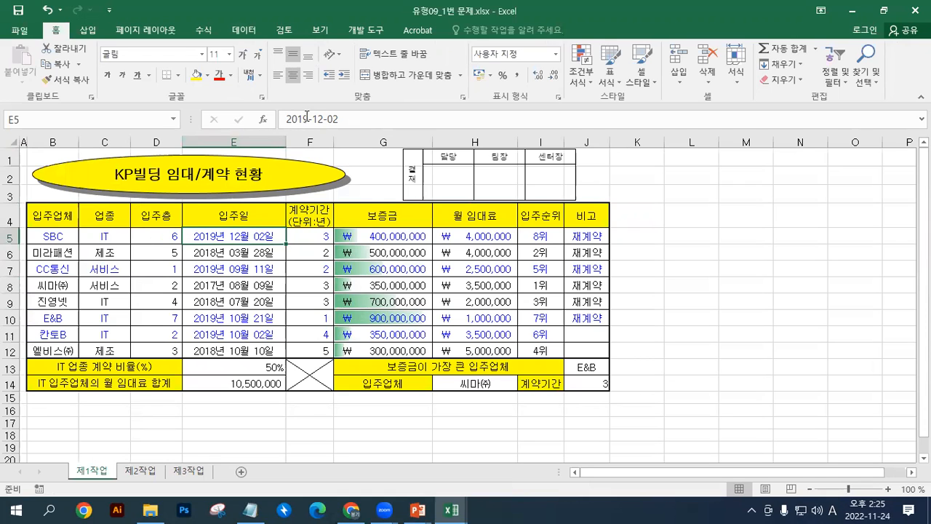
# Step: Ungroup the 입주일 row dates of the 제3작업 pivot table
pyautogui.click(195, 473)
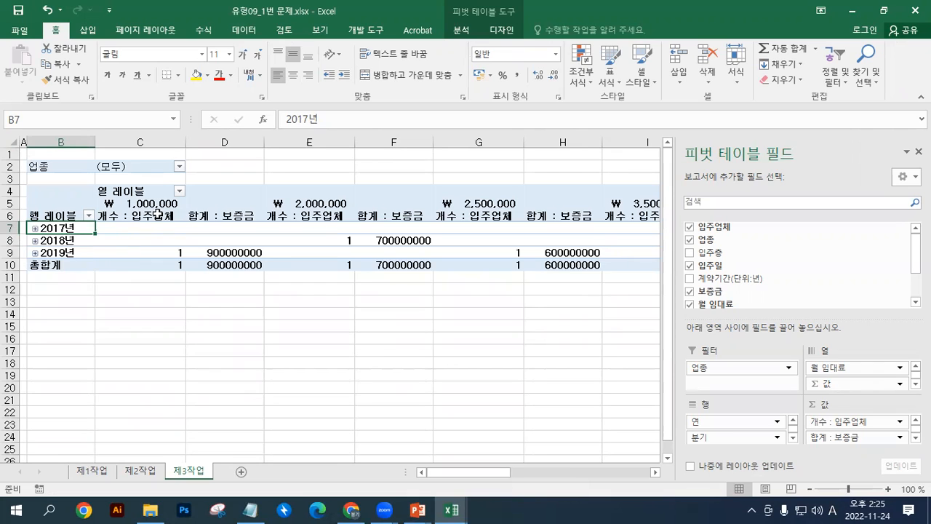
pyautogui.click(459, 32)
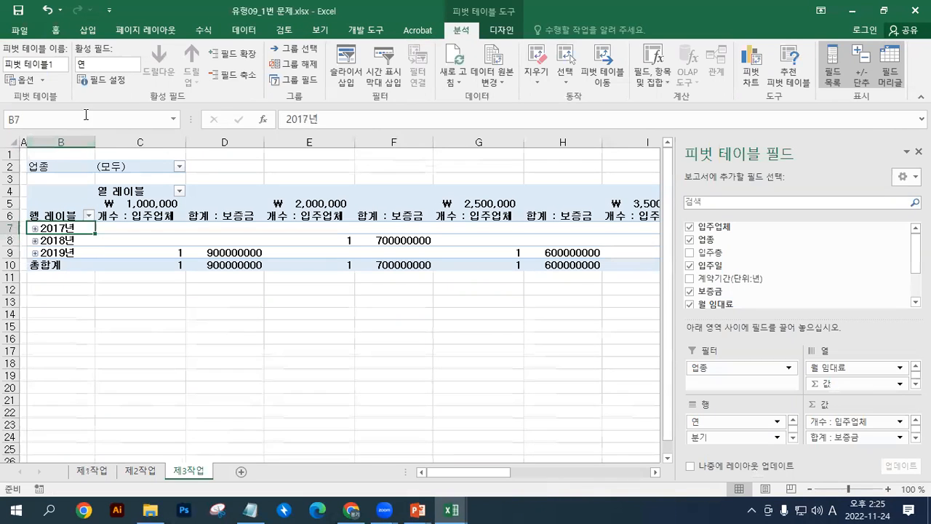
pyautogui.click(315, 70)
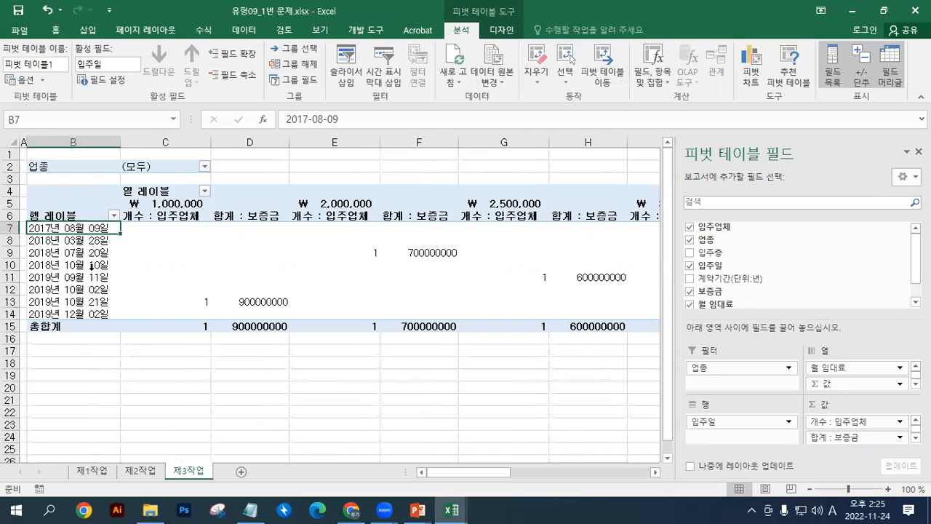
# Step: Group the 입주일 row dates of the pivot table by 연 (years) only
pyautogui.click(301, 82)
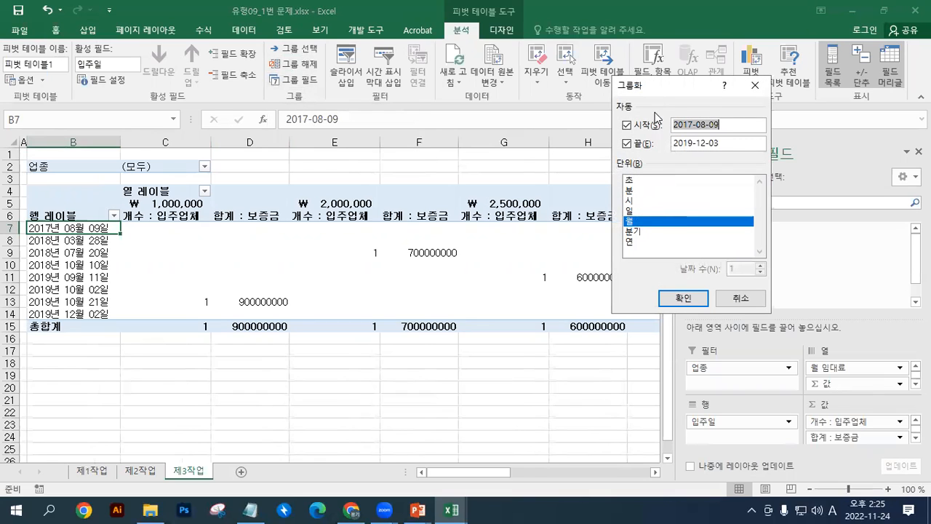
pyautogui.moveTo(653, 86); pyautogui.dragTo(374, 94)
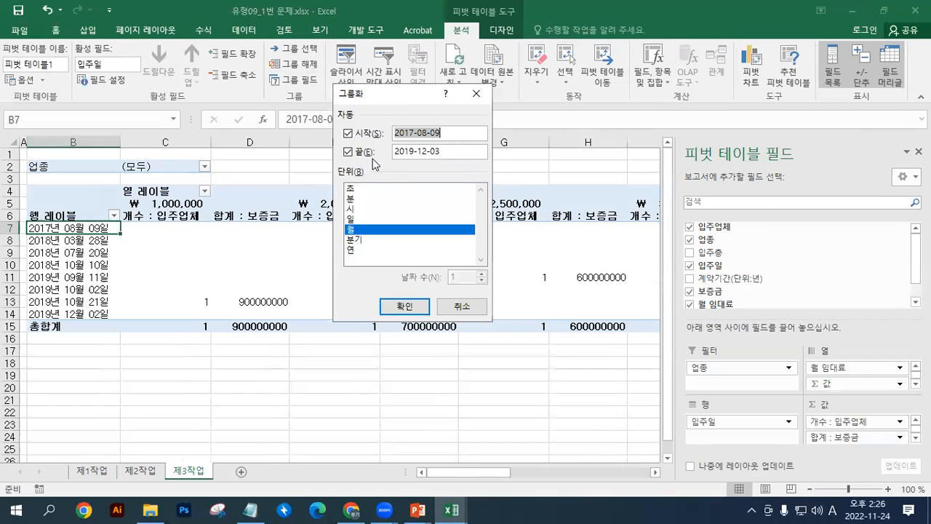
pyautogui.click(352, 219)
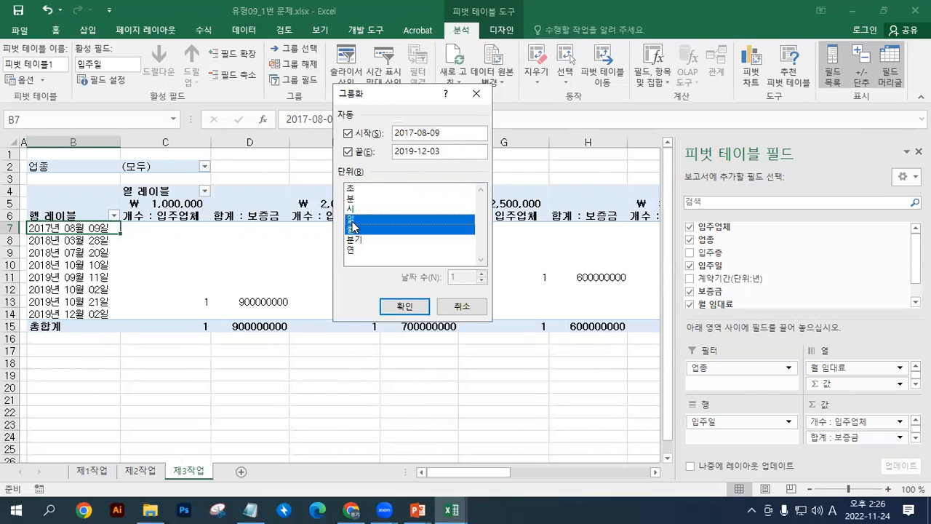
pyautogui.click(355, 241)
pyautogui.click(355, 250)
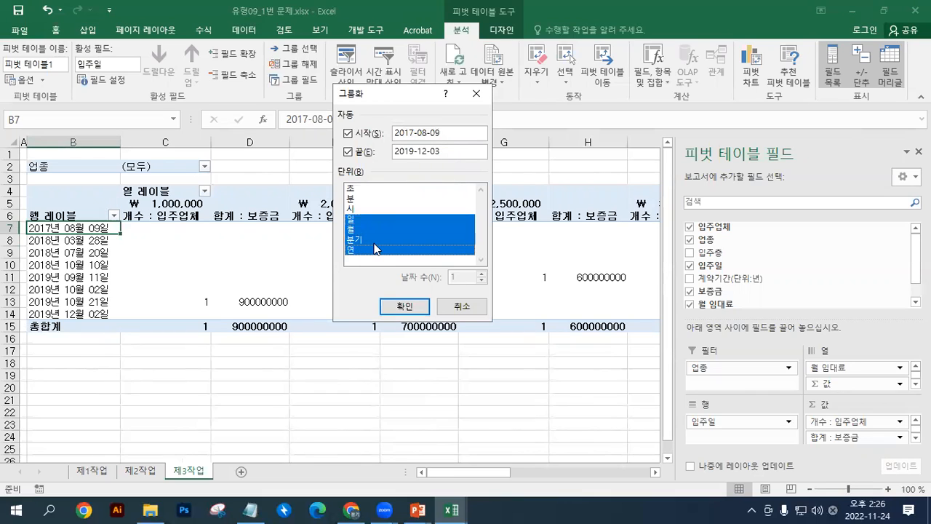
pyautogui.click(377, 241)
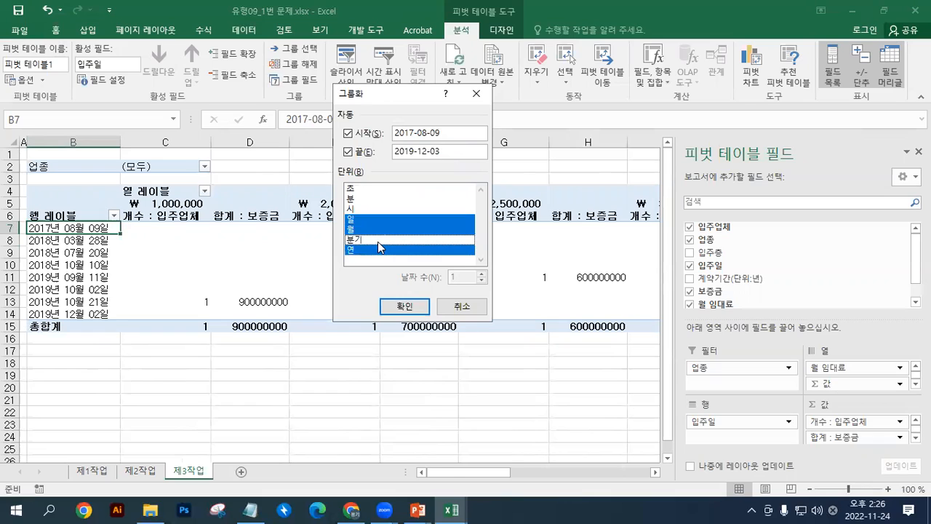
pyautogui.click(377, 250)
pyautogui.click(366, 230)
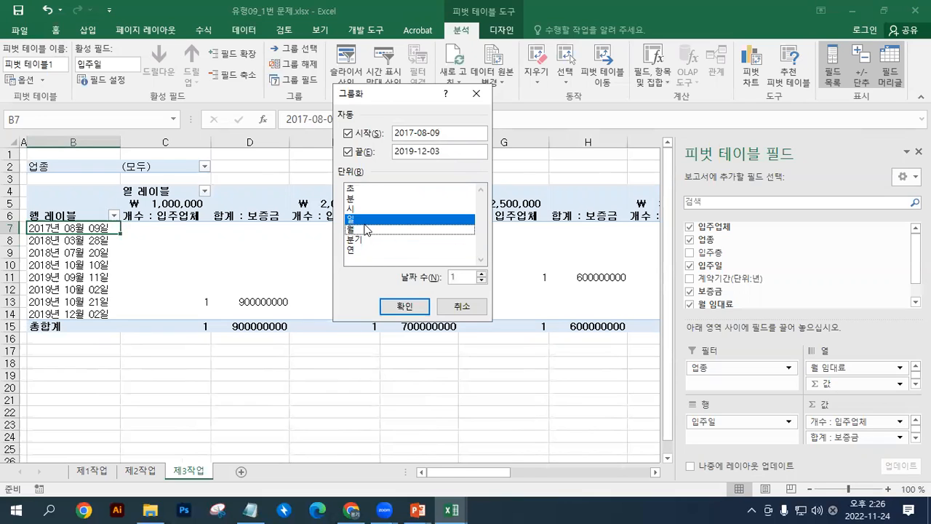
pyautogui.click(366, 220)
pyautogui.click(356, 251)
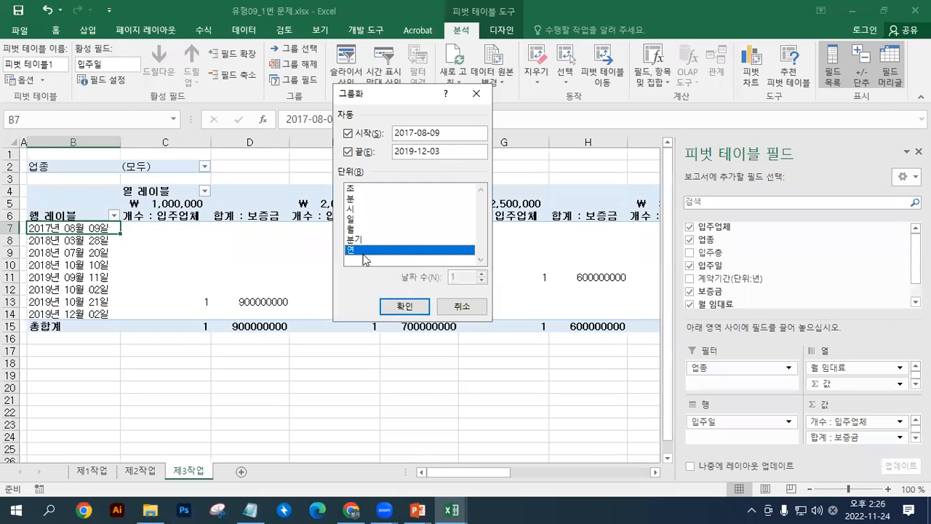
pyautogui.click(397, 312)
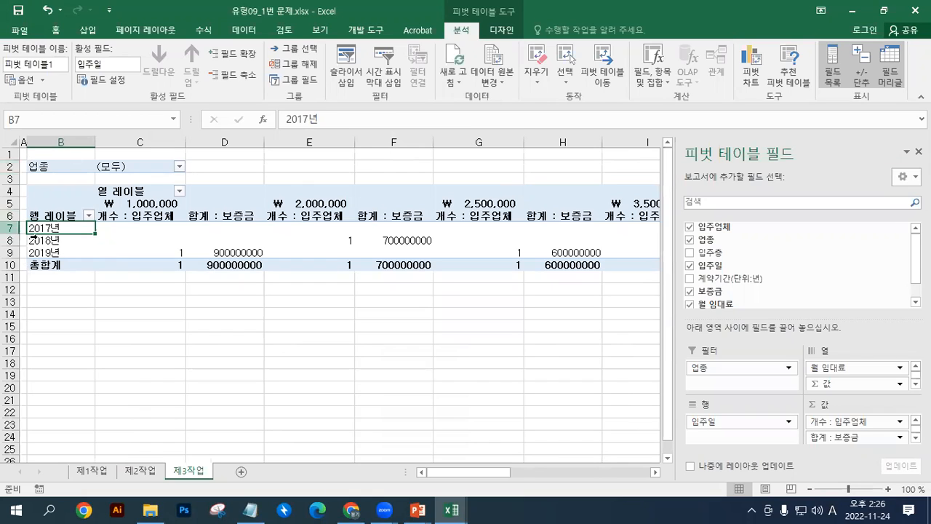
# Step: Group the 월 임대료 column labels from 2000000 to 5000000 in intervals of 1500000
pyautogui.click(143, 204)
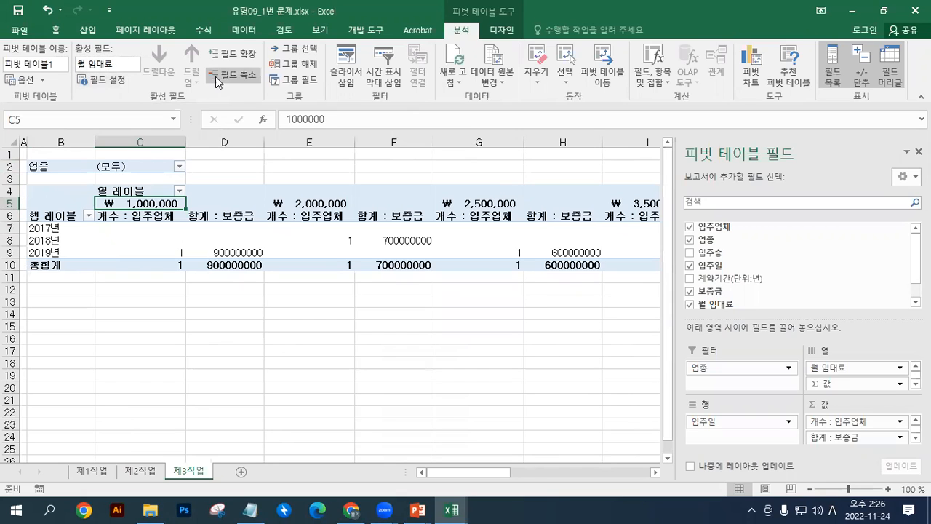
pyautogui.click(288, 82)
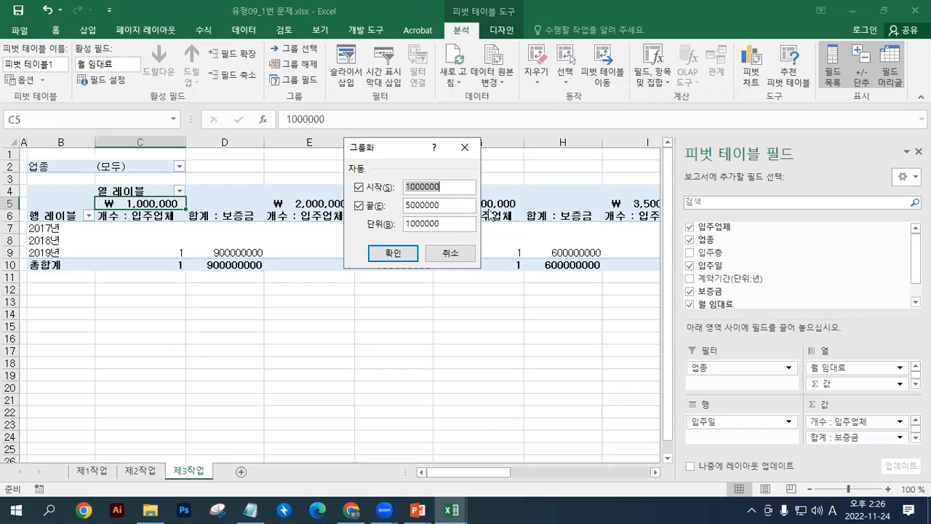
pyautogui.write('2000')
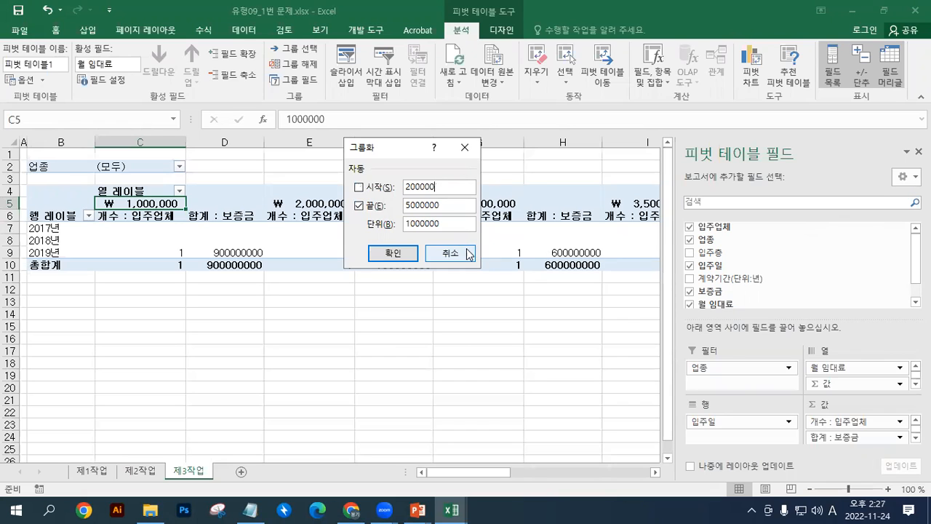
pyautogui.moveTo(446, 206); pyautogui.dragTo(375, 204)
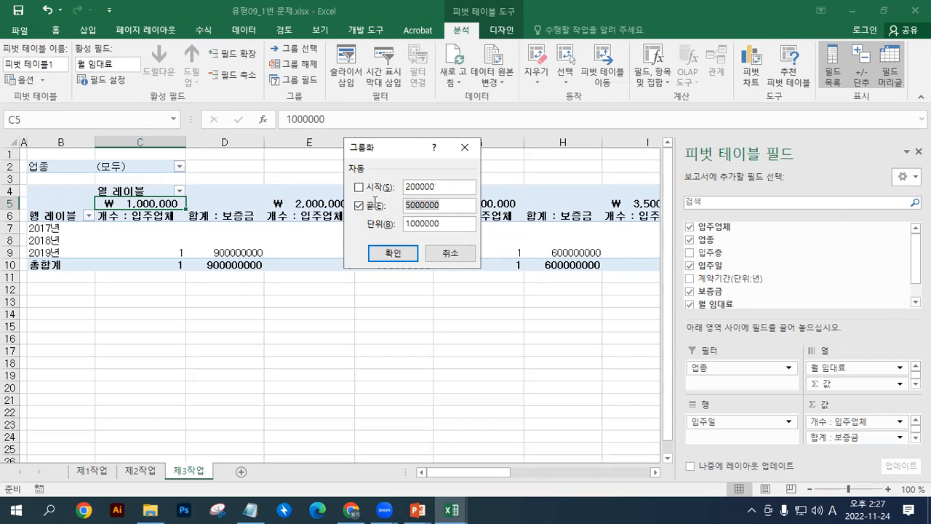
pyautogui.write('50000')
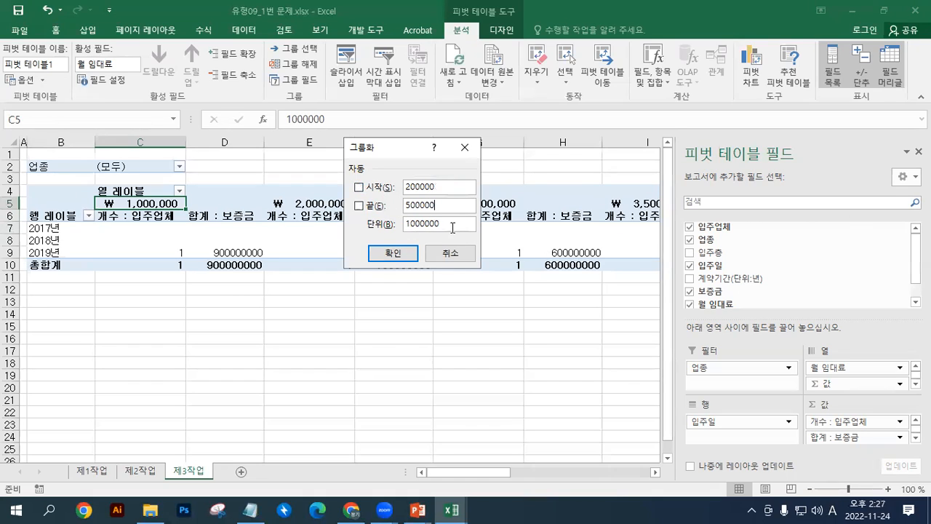
pyautogui.moveTo(448, 227); pyautogui.dragTo(388, 222)
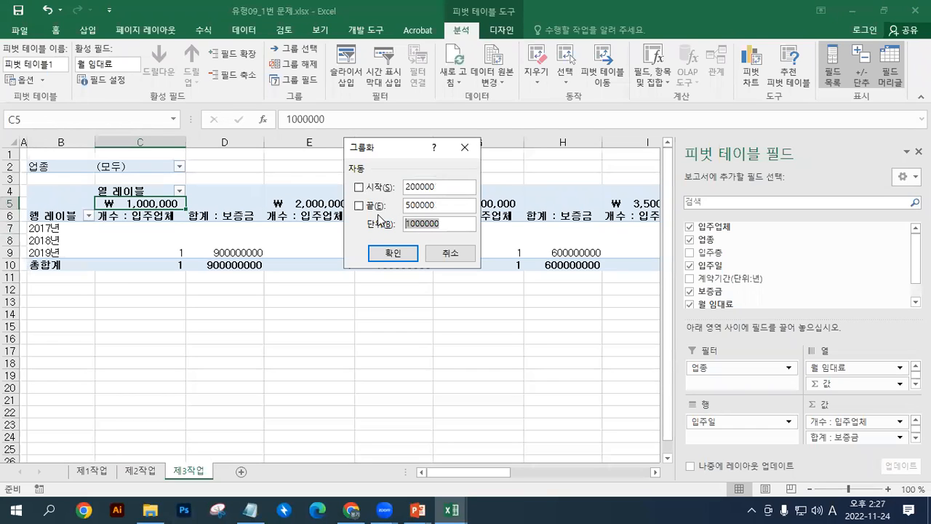
pyautogui.write('15000')
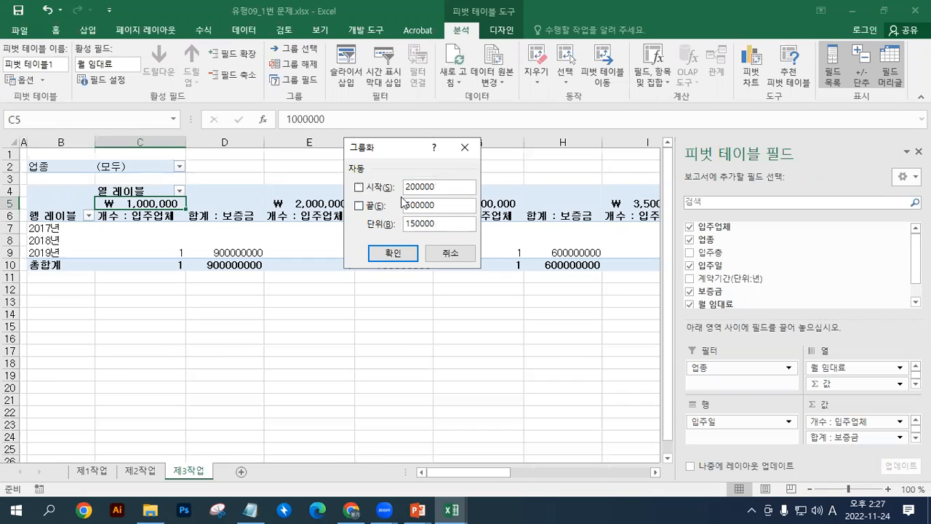
pyautogui.moveTo(421, 187); pyautogui.dragTo(451, 187)
pyautogui.click(452, 187)
pyautogui.write('0')
pyautogui.click(441, 205)
pyautogui.write('0')
pyautogui.click(447, 223)
pyautogui.click(404, 259)
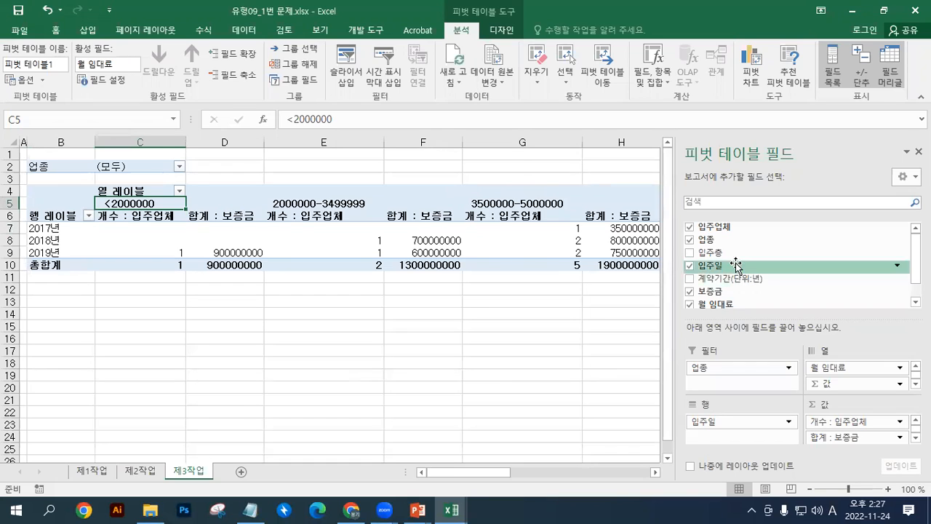
# Step: Examine the grouped 입주일 row labels and 월 임대료 column labels and how they are aligned
pyautogui.moveTo(446, 249)
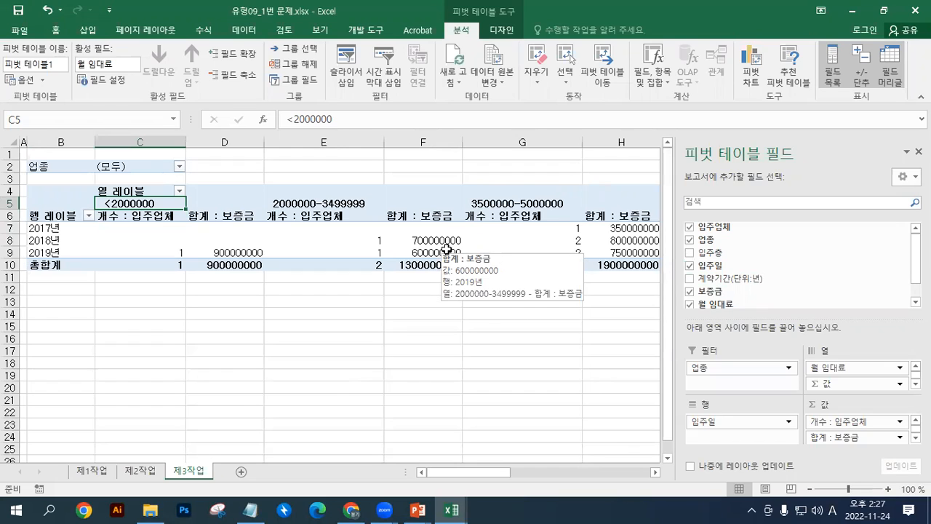
pyautogui.moveTo(129, 192); pyautogui.dragTo(128, 211)
pyautogui.moveTo(61, 219)
pyautogui.mouseDown()
pyautogui.moveTo(63, 257)
pyautogui.moveTo(33, 240)
pyautogui.moveTo(66, 231)
pyautogui.mouseUp()
pyautogui.click(116, 239)
pyautogui.click(128, 197)
pyautogui.click(139, 205)
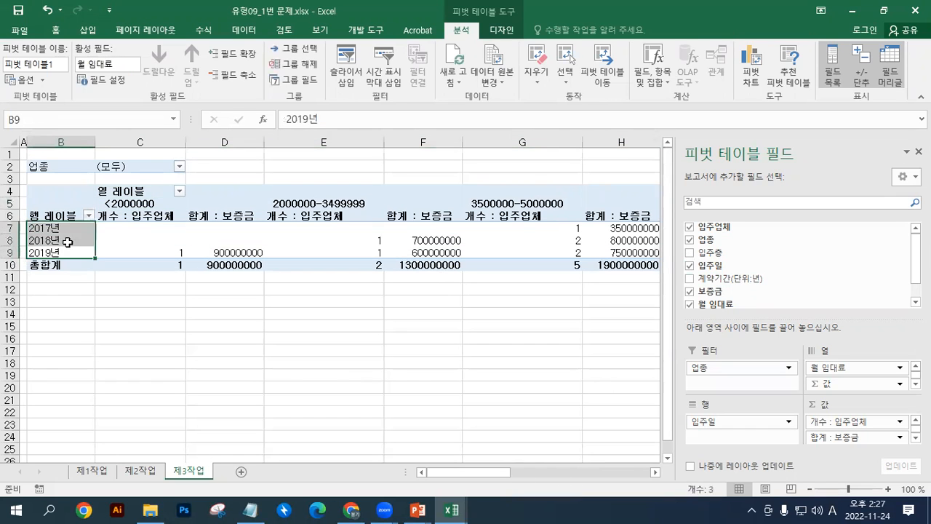
pyautogui.click(138, 191)
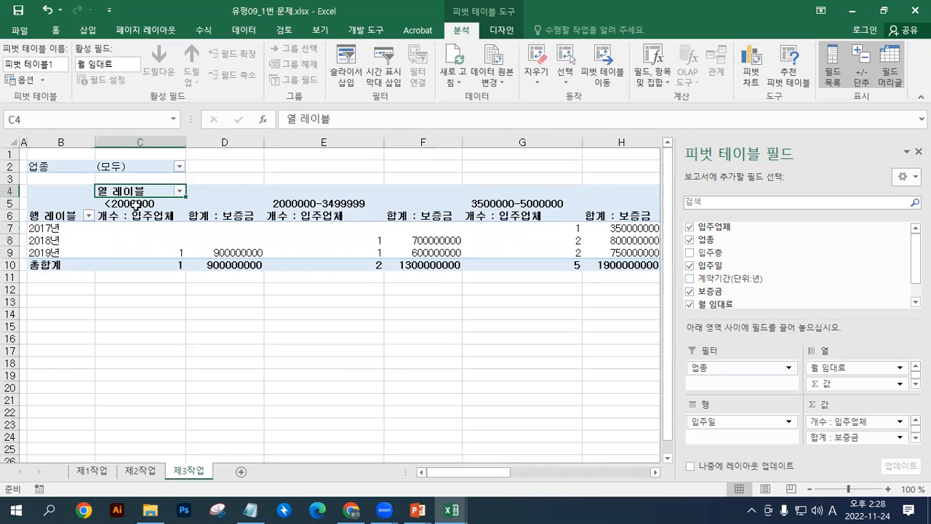
# Step: Set the pivot table options to merge and center cells with labels
pyautogui.click(257, 237)
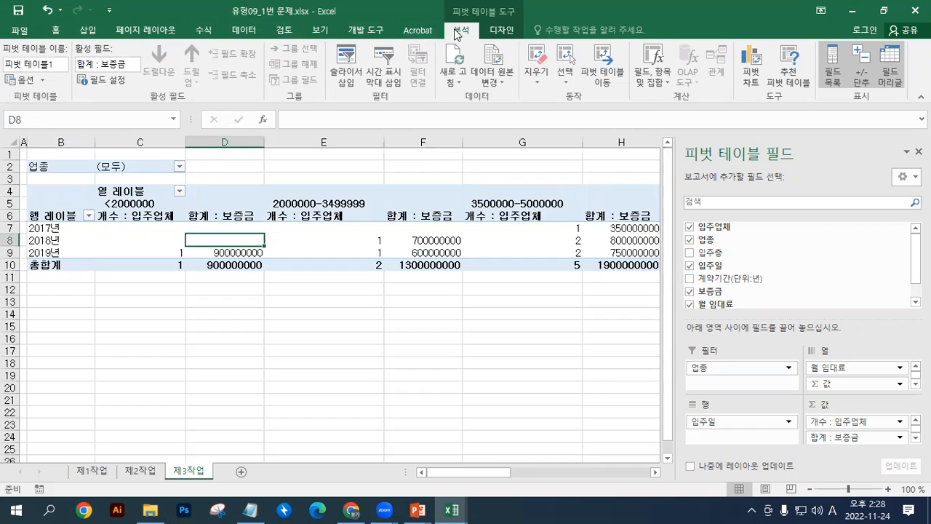
pyautogui.click(24, 80)
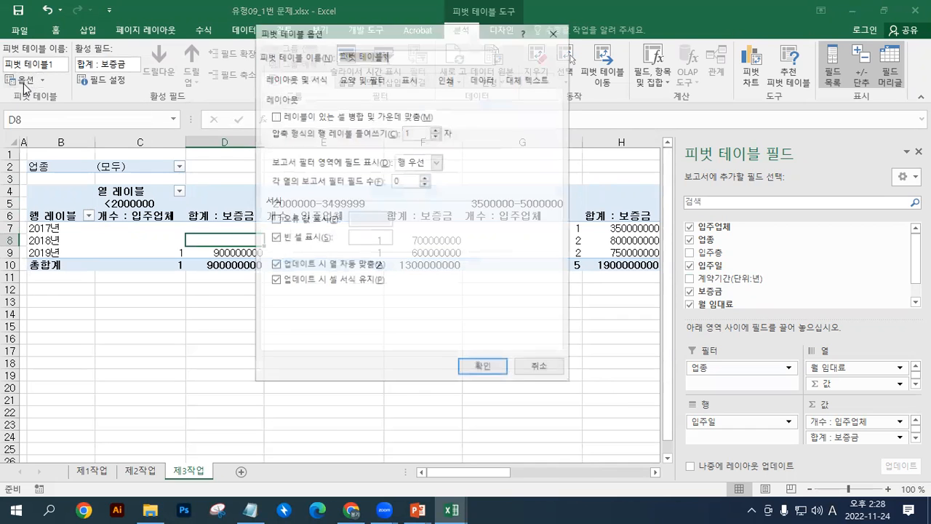
pyautogui.click(306, 121)
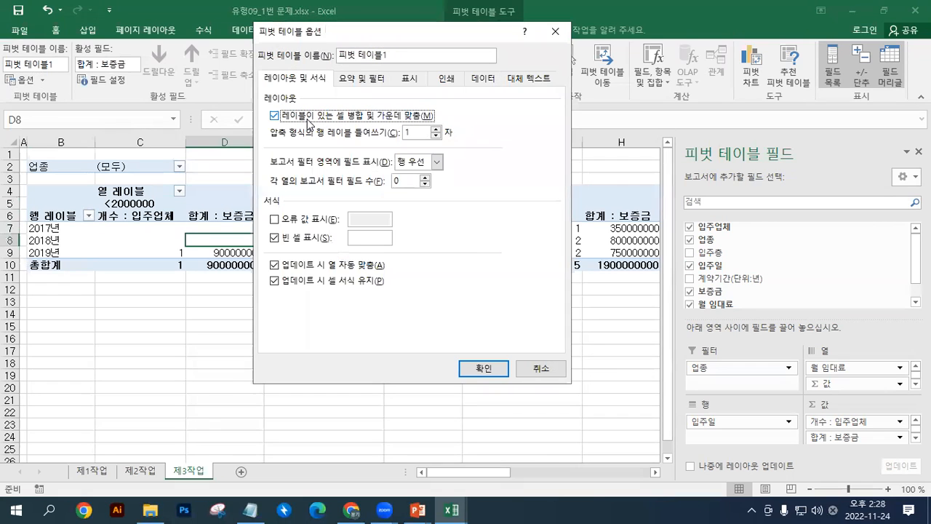
pyautogui.click(480, 369)
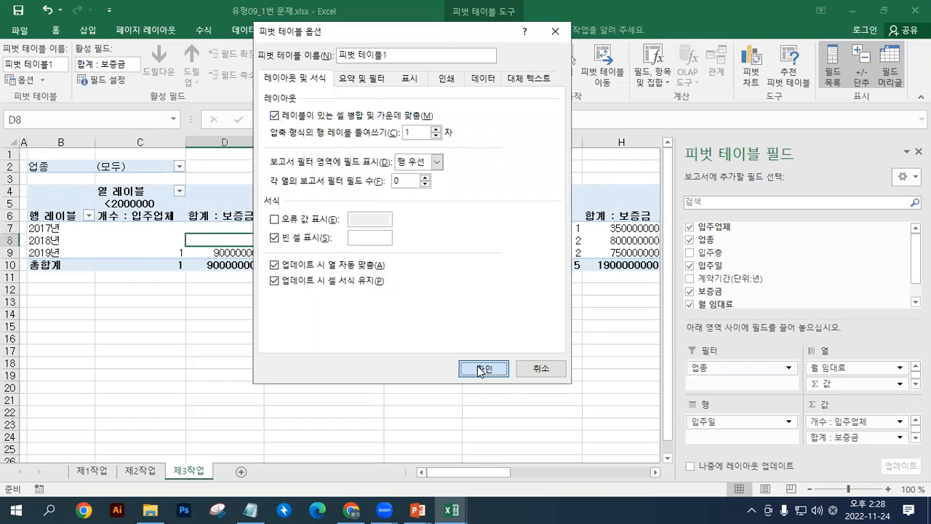
# Step: Check the merged and centered row and column label cells of the pivot table
pyautogui.click(63, 216)
pyautogui.click(168, 192)
pyautogui.click(174, 203)
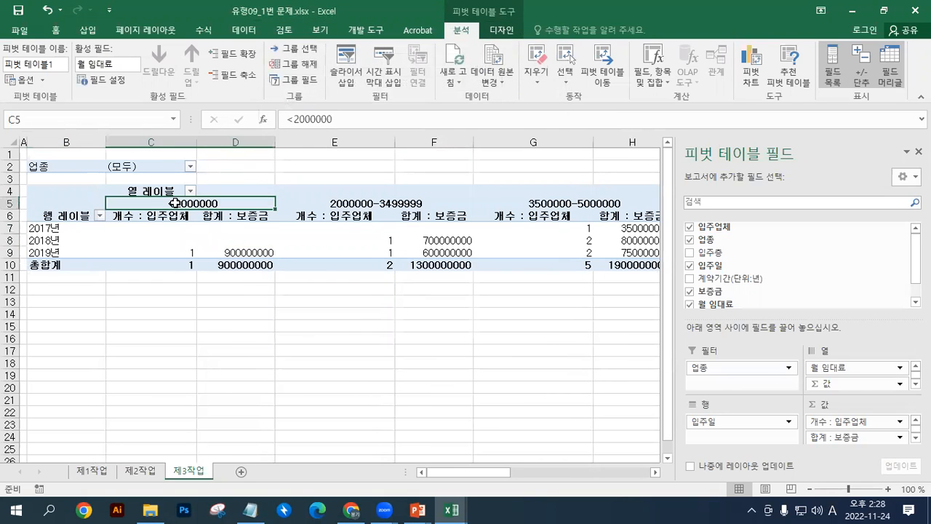
pyautogui.click(60, 228)
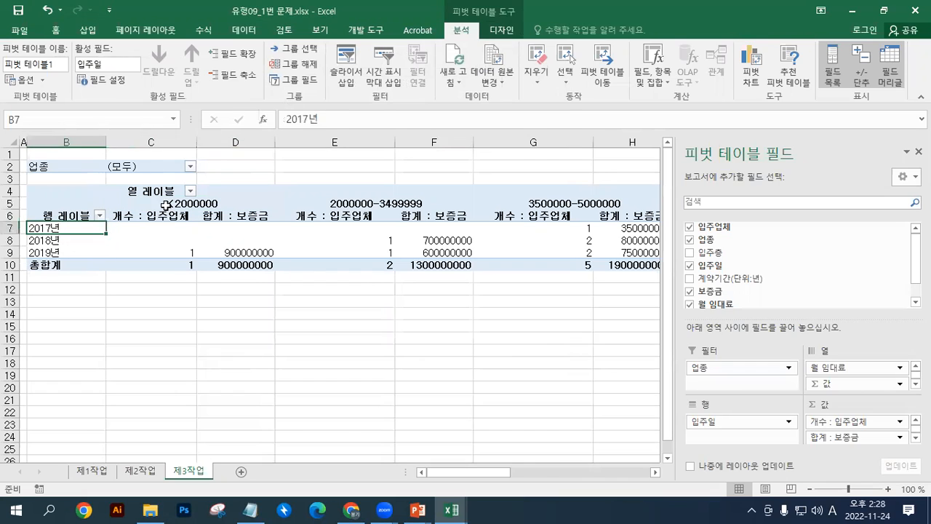
pyautogui.click(191, 203)
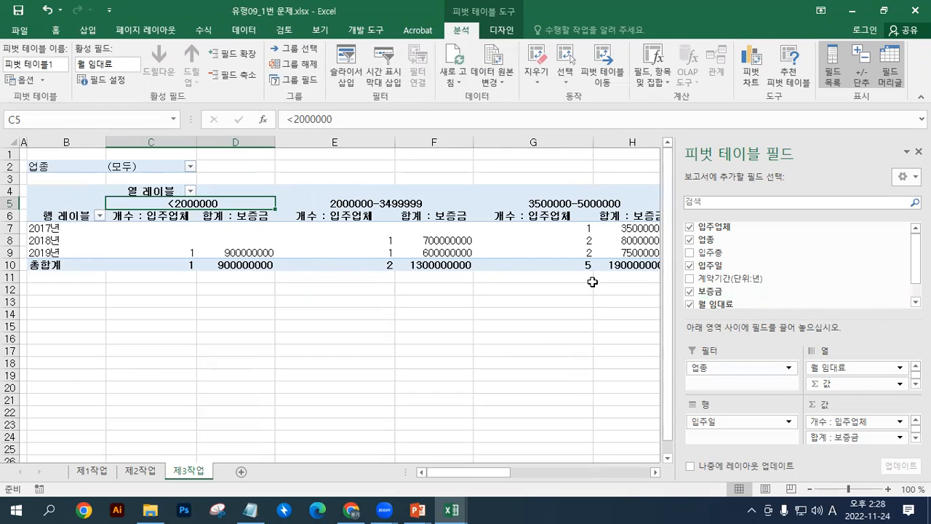
pyautogui.click(64, 239)
pyautogui.click(64, 248)
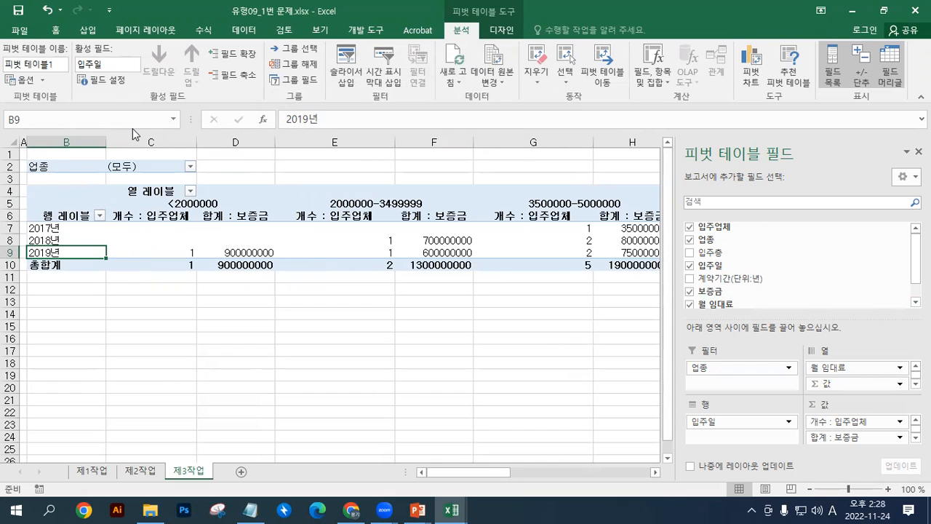
# Step: Set the pivot table options to show * in empty cells
pyautogui.click(23, 81)
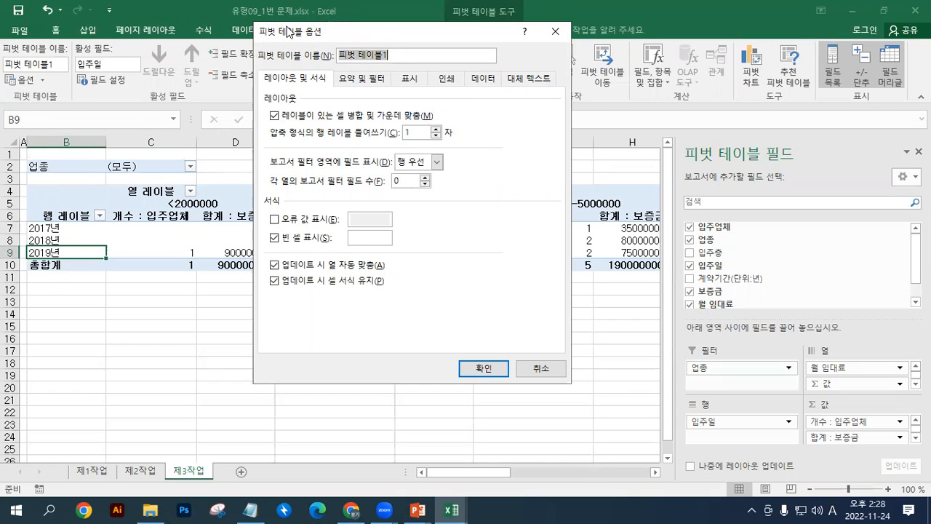
pyautogui.click(377, 238)
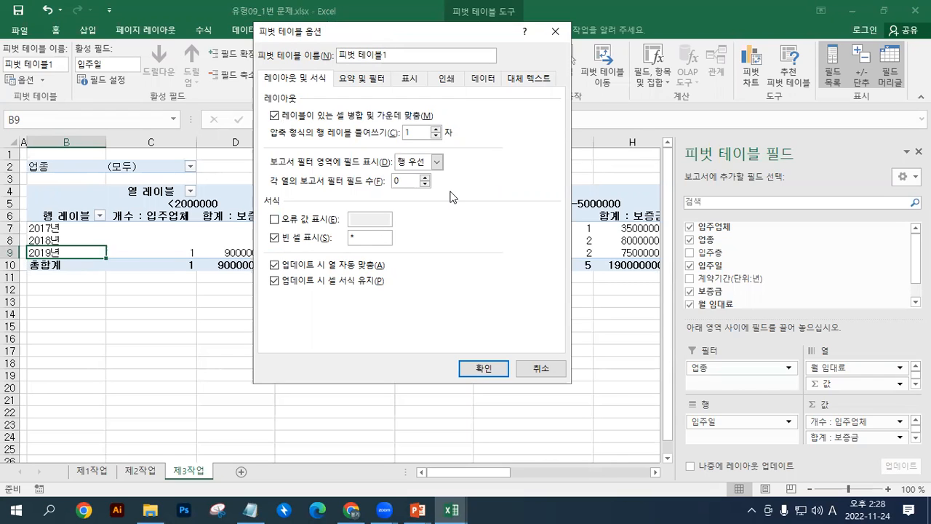
pyautogui.click(484, 370)
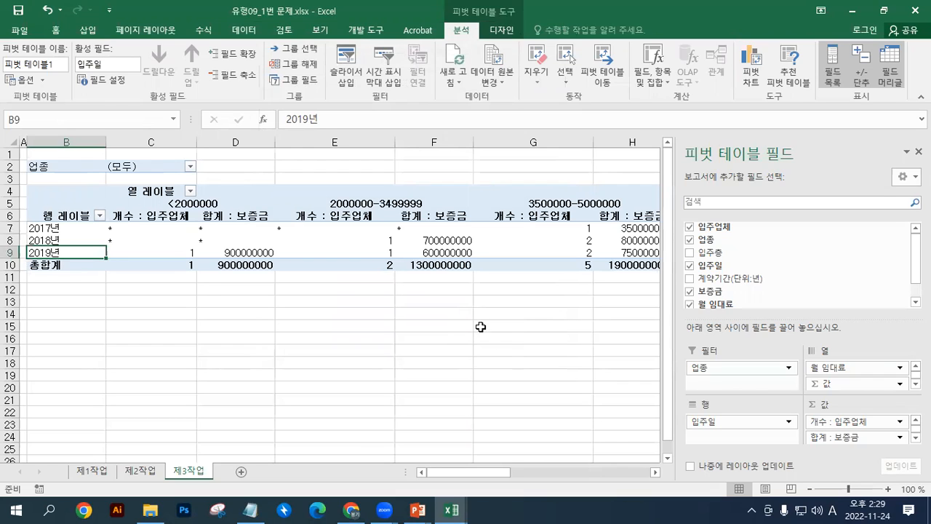
# Step: Set the pivot table's grand totals to be shown for columns only (열의 총합계만 설정), removing the row totals
pyautogui.click(534, 242)
pyautogui.click(654, 472)
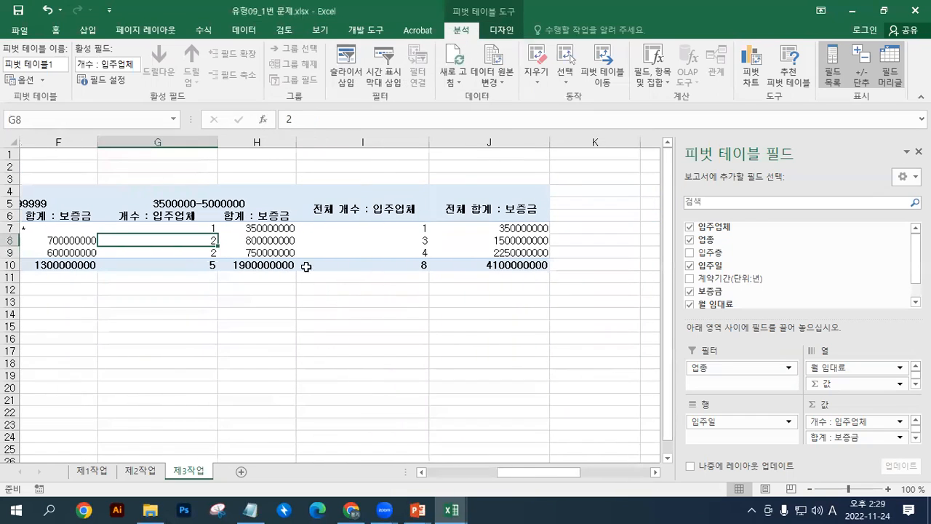
pyautogui.click(505, 32)
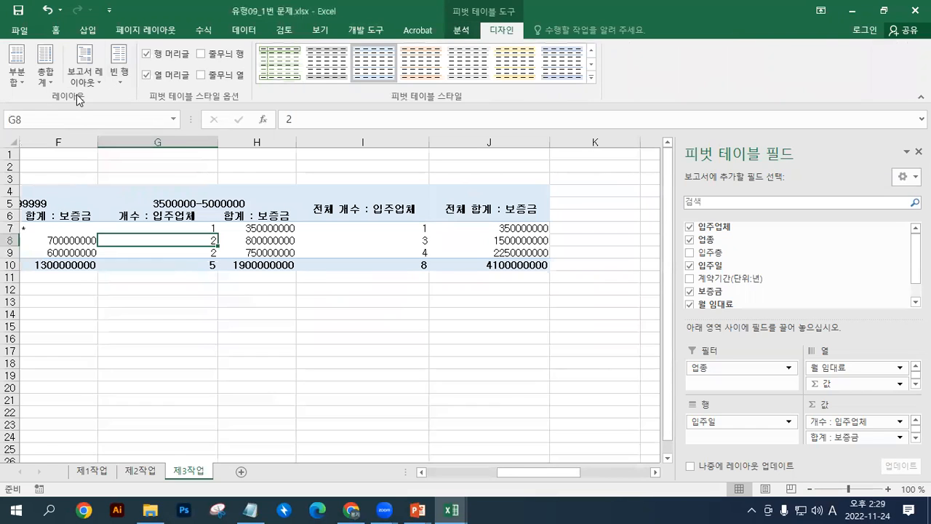
pyautogui.click(45, 73)
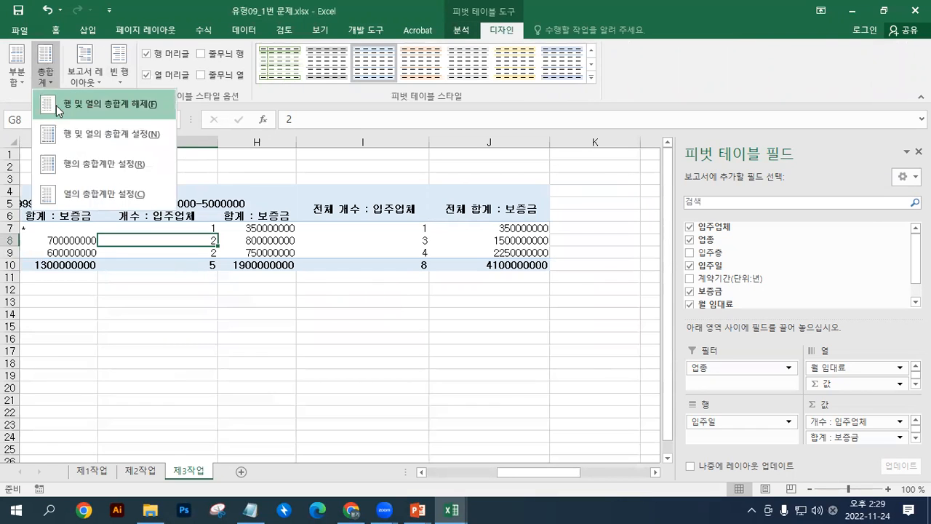
pyautogui.click(90, 195)
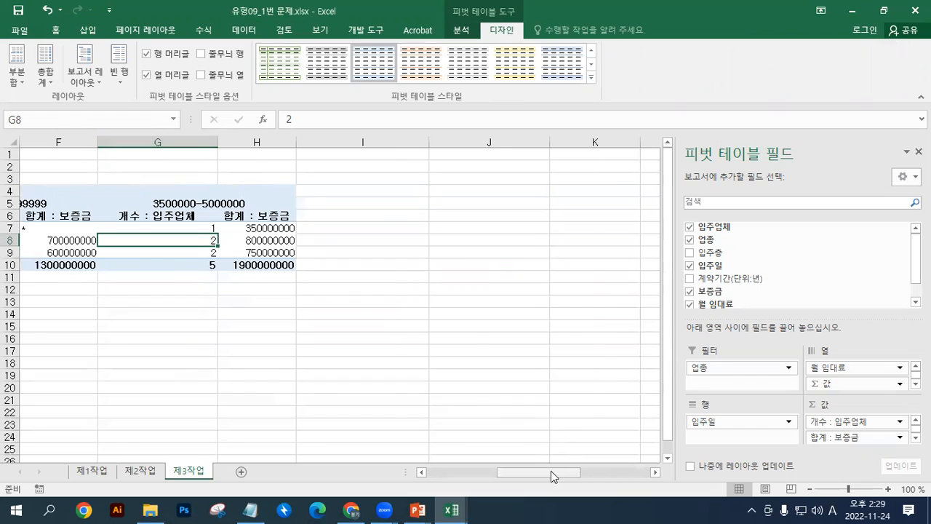
pyautogui.moveTo(551, 471); pyautogui.dragTo(462, 474)
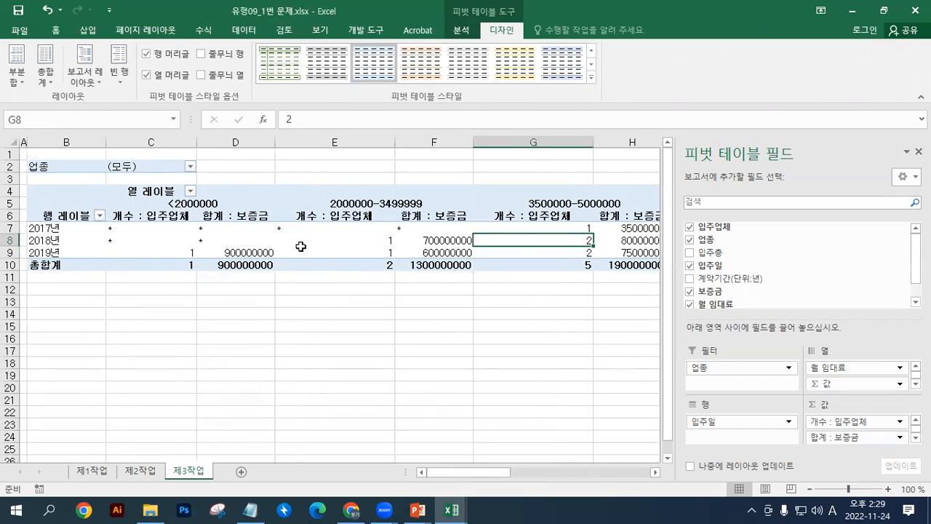
# Step: Center the pivot table's year rows and grand total row, B7:H10
pyautogui.click(65, 230)
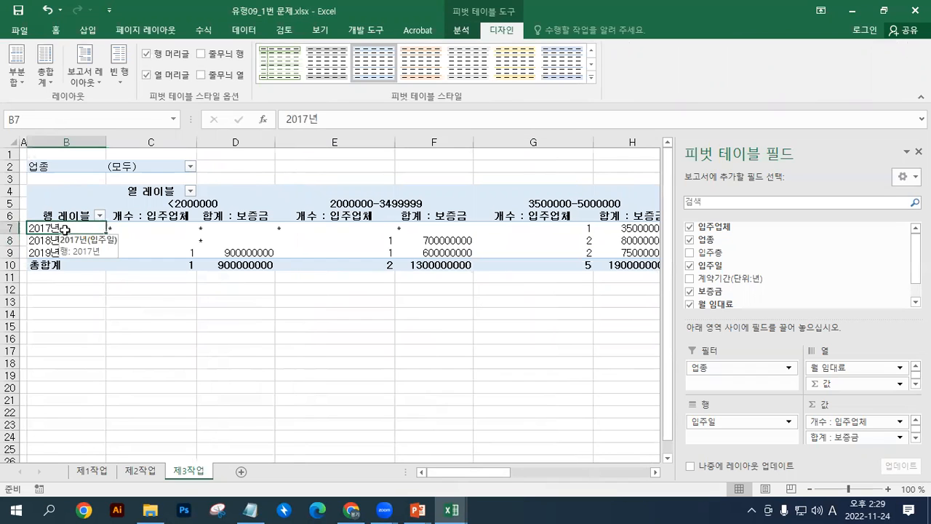
pyautogui.moveTo(65, 230); pyautogui.dragTo(466, 266)
pyautogui.click(54, 30)
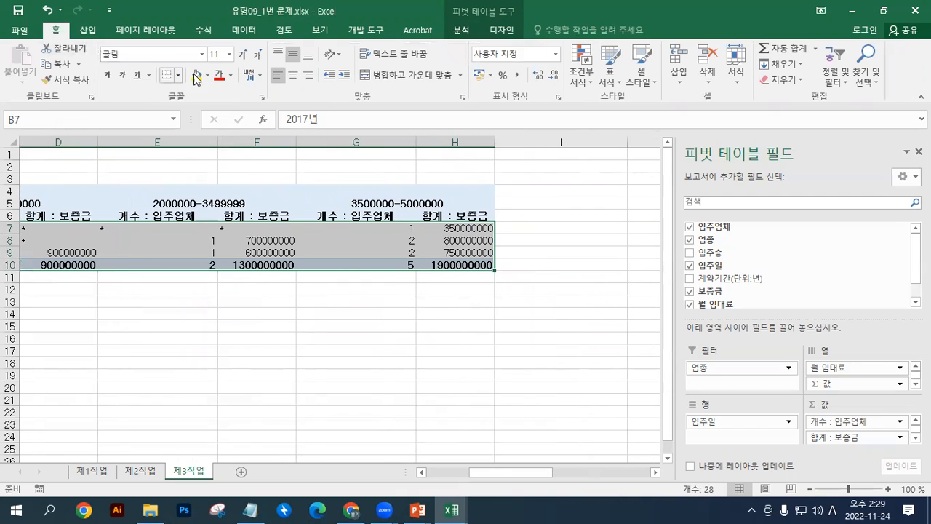
pyautogui.click(294, 79)
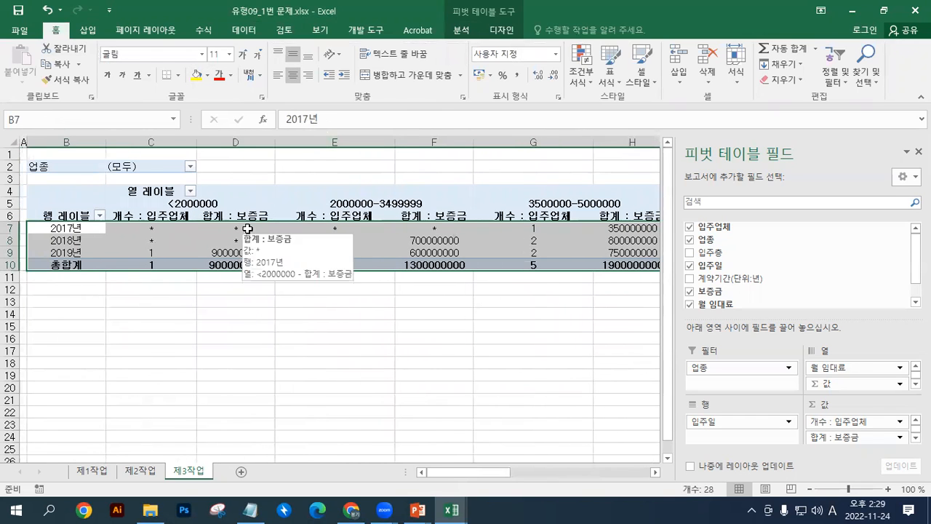
# Step: Select rows 7 to 10 of columns B, C, E and G together, and narrow the field list pane to reveal column H
pyautogui.moveTo(86, 229); pyautogui.dragTo(94, 265)
pyautogui.moveTo(156, 230); pyautogui.dragTo(156, 265)
pyautogui.moveTo(326, 228); pyautogui.dragTo(332, 265)
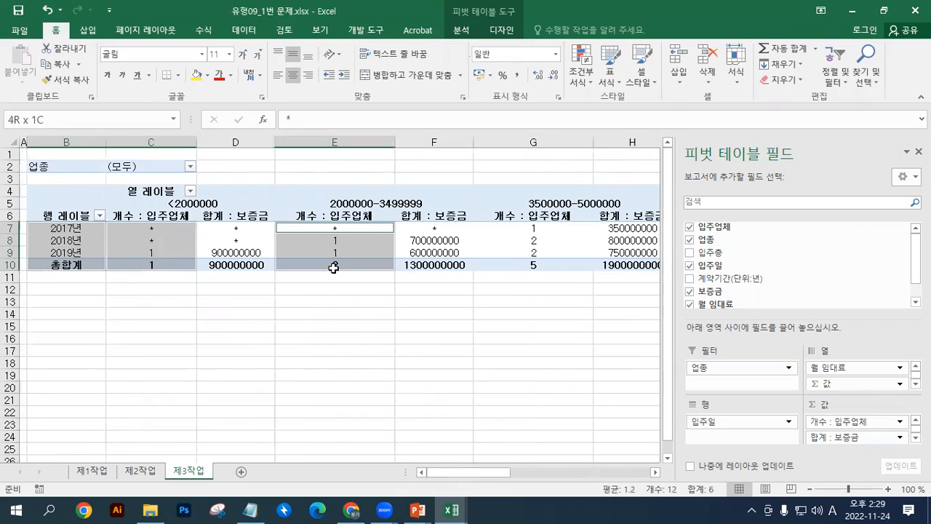
pyautogui.moveTo(519, 228); pyautogui.dragTo(533, 264)
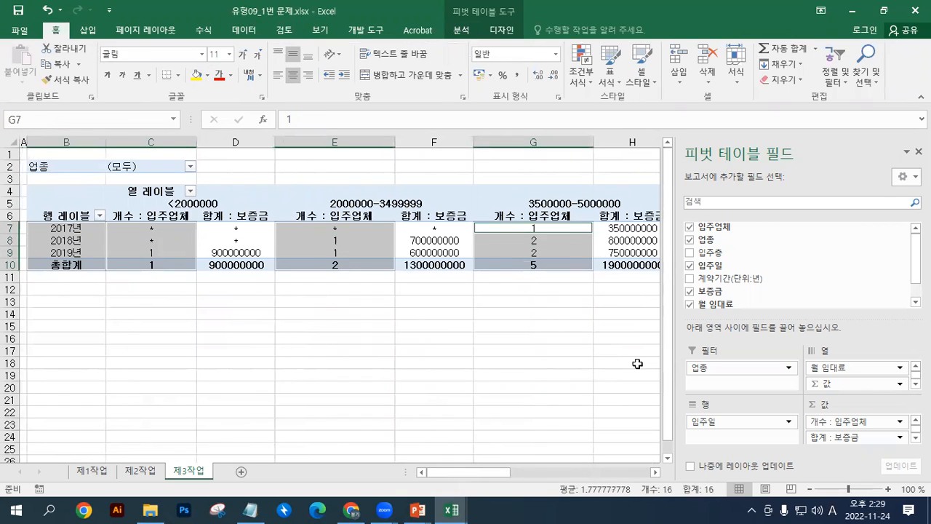
pyautogui.moveTo(676, 344); pyautogui.dragTo(722, 344)
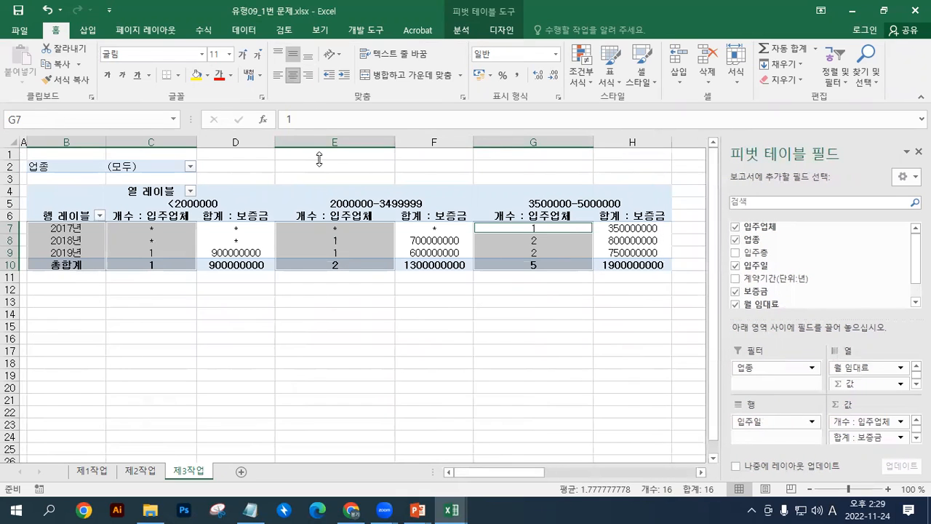
# Step: Try right alignment on the pivot table range B7:H10 and center the cells again
pyautogui.click(233, 242)
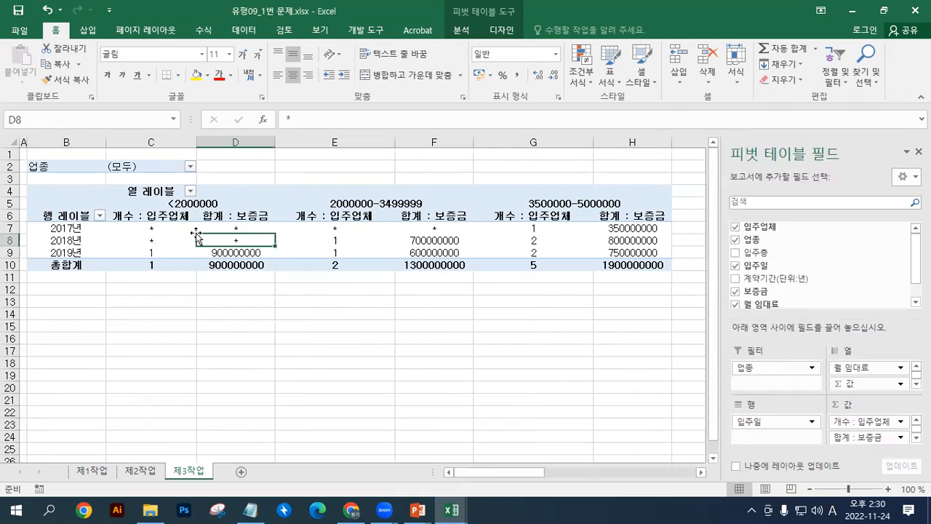
pyautogui.moveTo(86, 230); pyautogui.dragTo(623, 258)
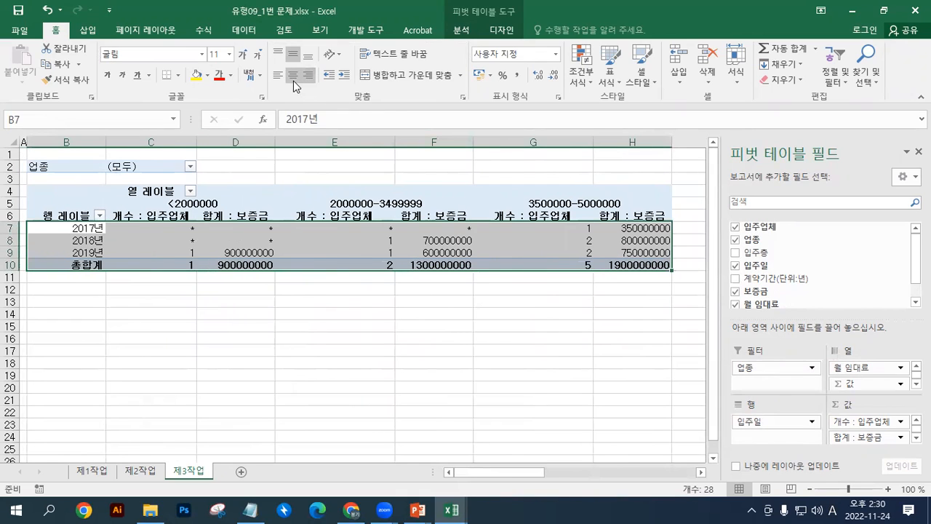
# Step: Set the number format of the 합계 : 보증금 value field to accounting (회계) with the ₩ symbol
pyautogui.click(247, 240)
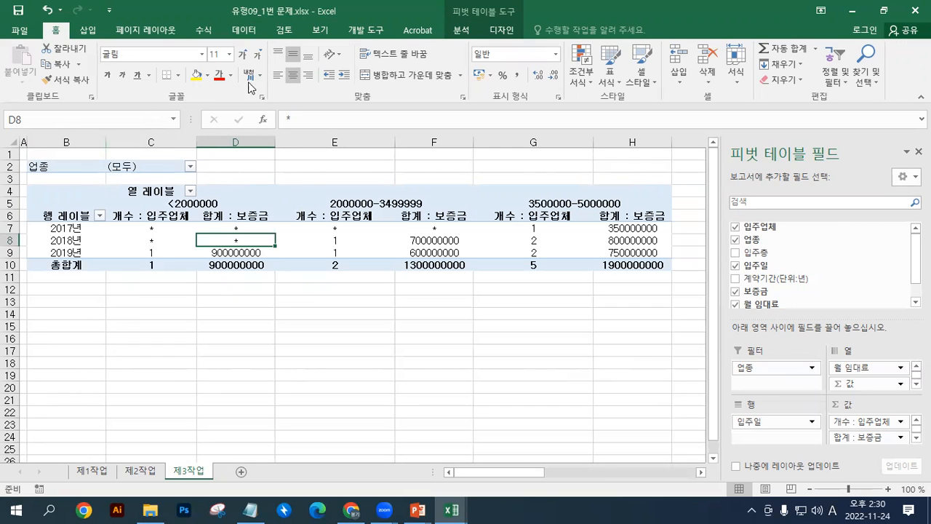
pyautogui.click(463, 30)
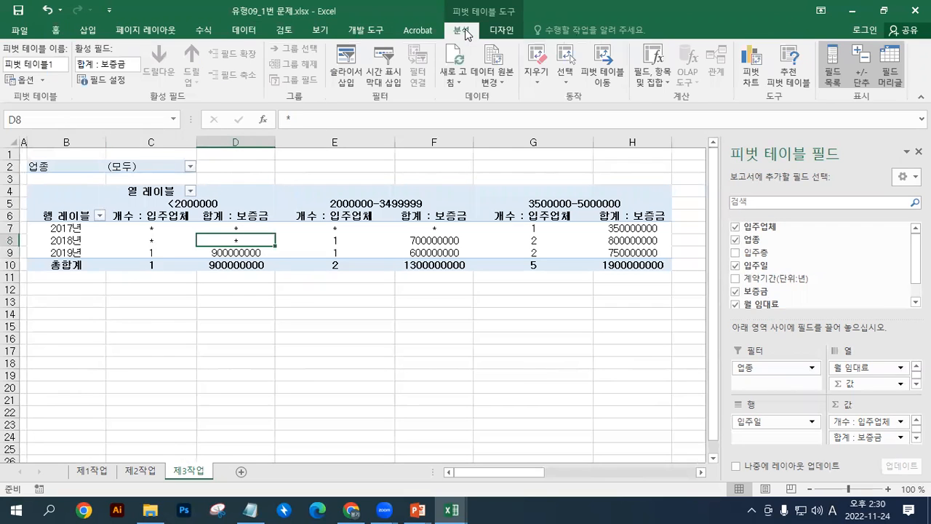
pyautogui.click(121, 80)
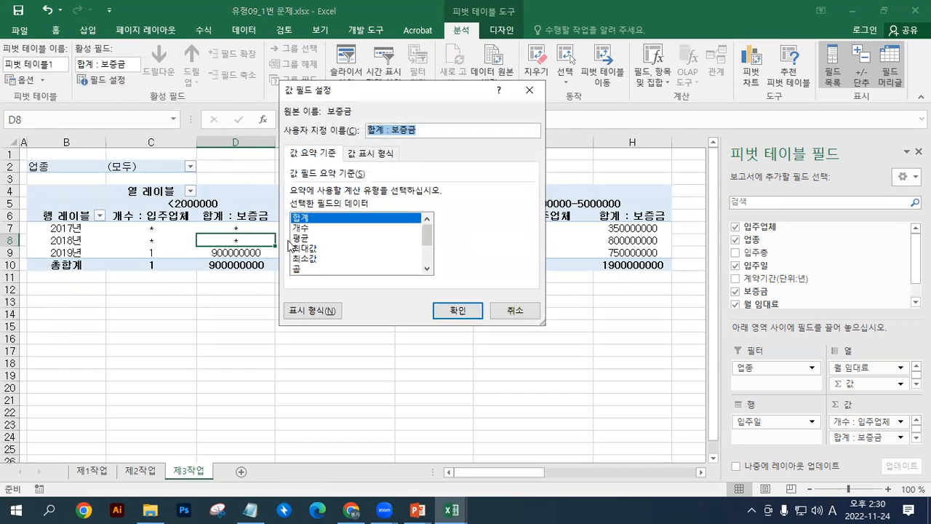
pyautogui.click(320, 313)
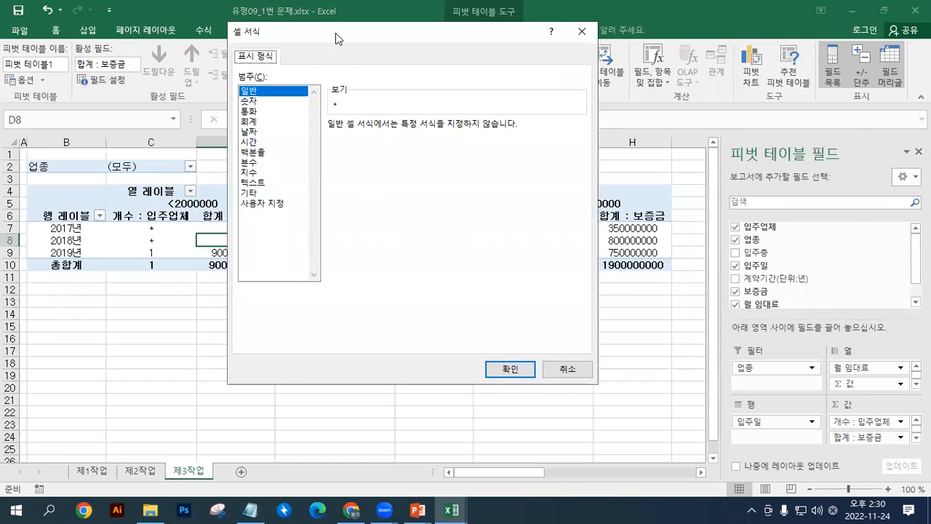
pyautogui.moveTo(336, 33); pyautogui.dragTo(598, 42)
pyautogui.click(513, 121)
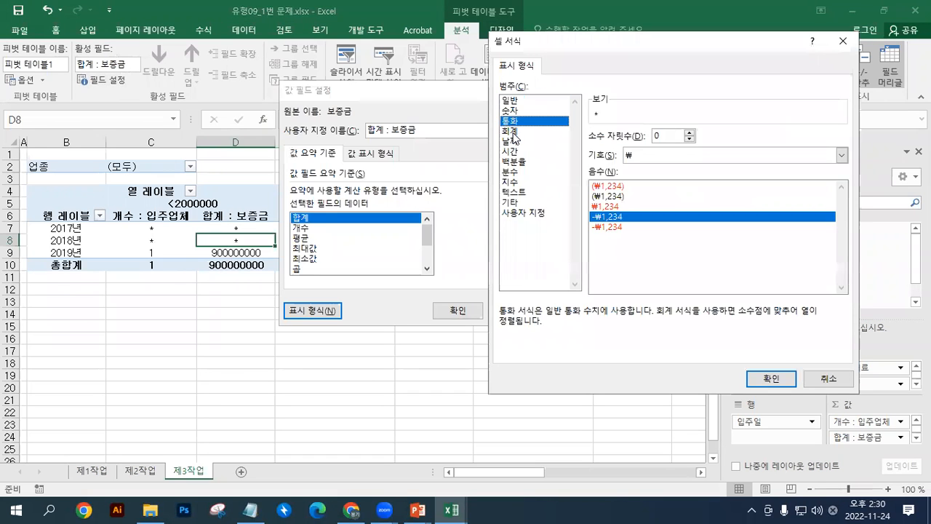
pyautogui.click(514, 130)
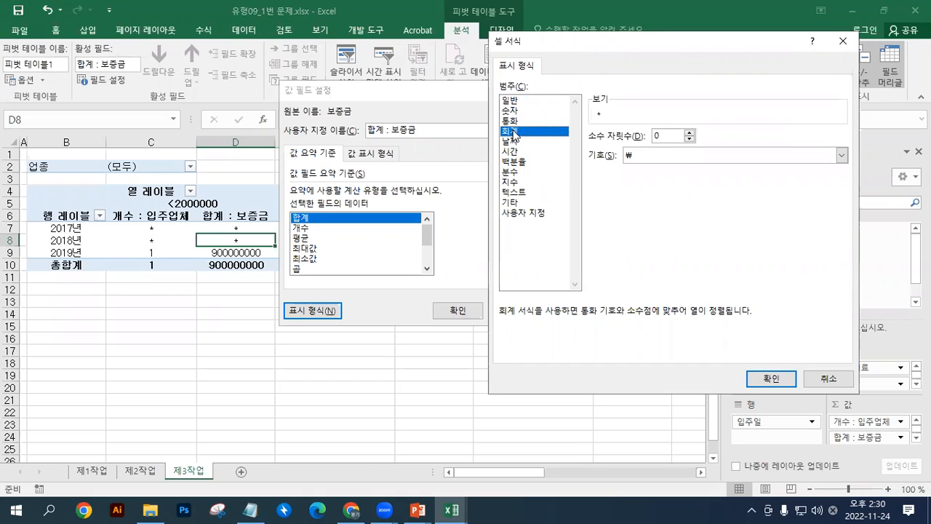
pyautogui.click(841, 155)
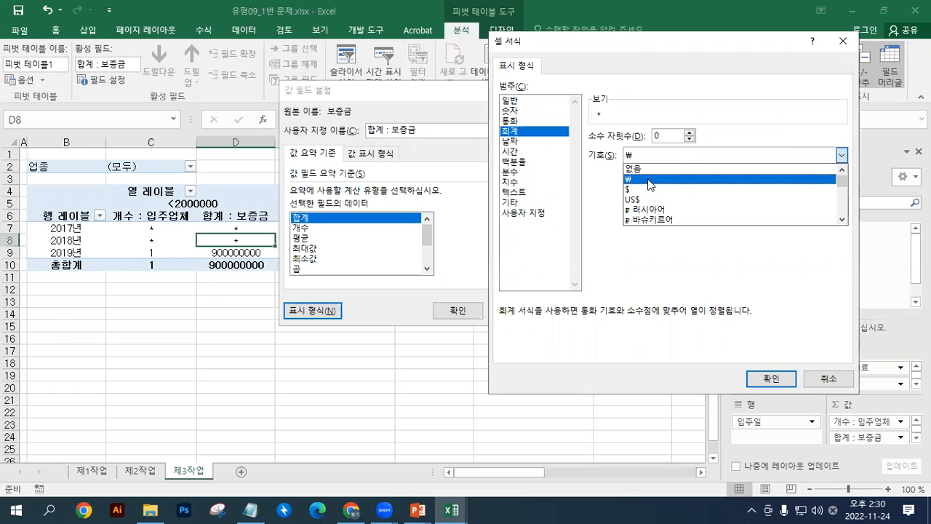
pyautogui.click(649, 179)
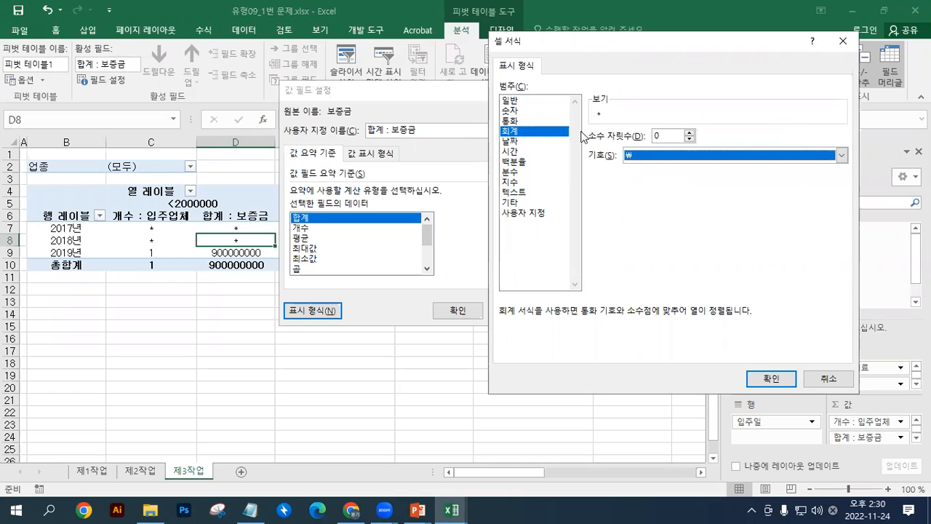
pyautogui.click(786, 384)
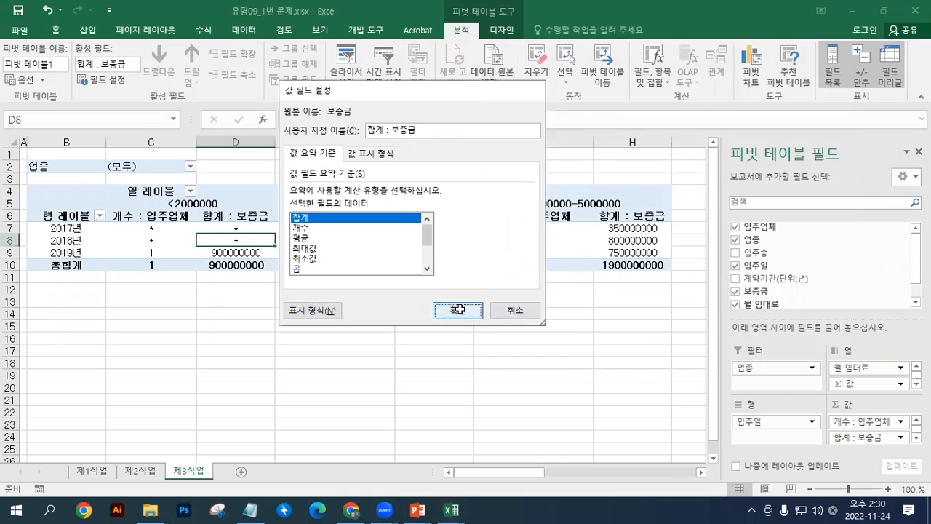
pyautogui.click(457, 310)
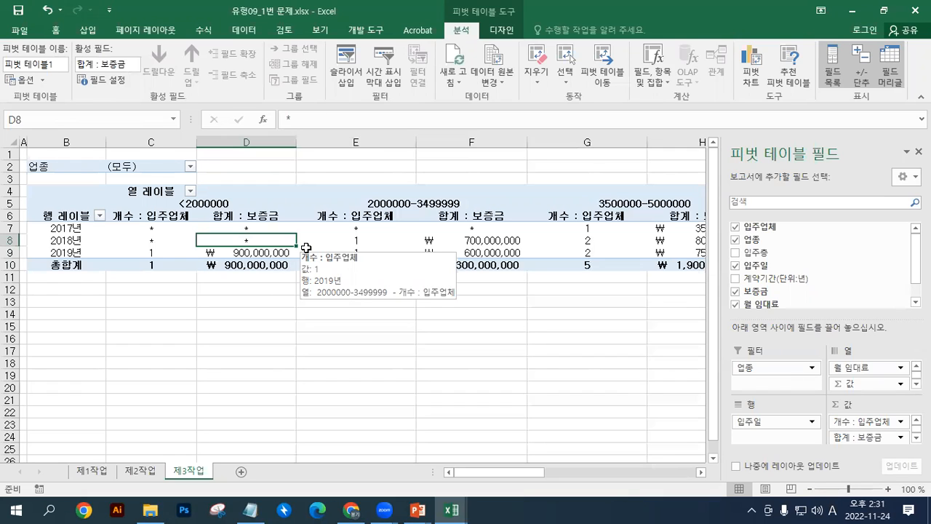
# Step: Examine the 열 레이블 and 행 레이블 header cells of the pivot table
pyautogui.click(138, 191)
pyautogui.click(57, 221)
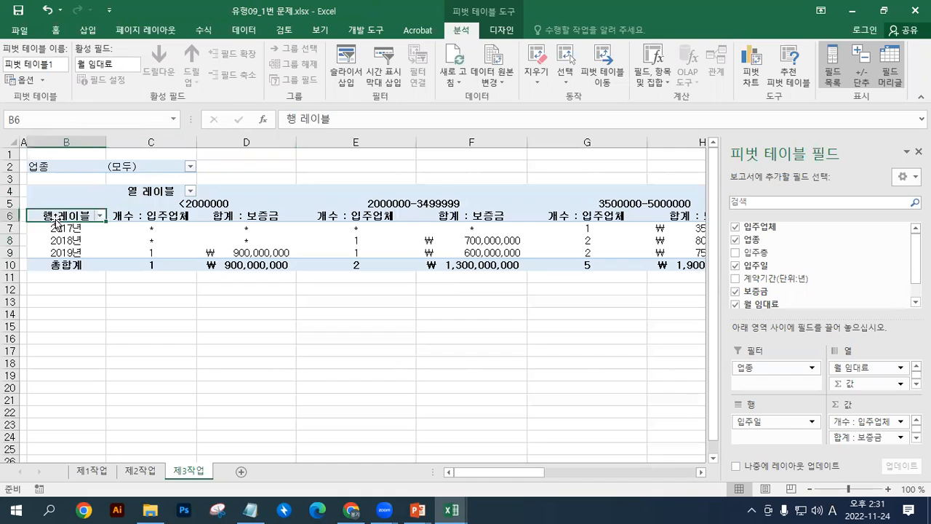
pyautogui.click(152, 193)
pyautogui.click(25, 223)
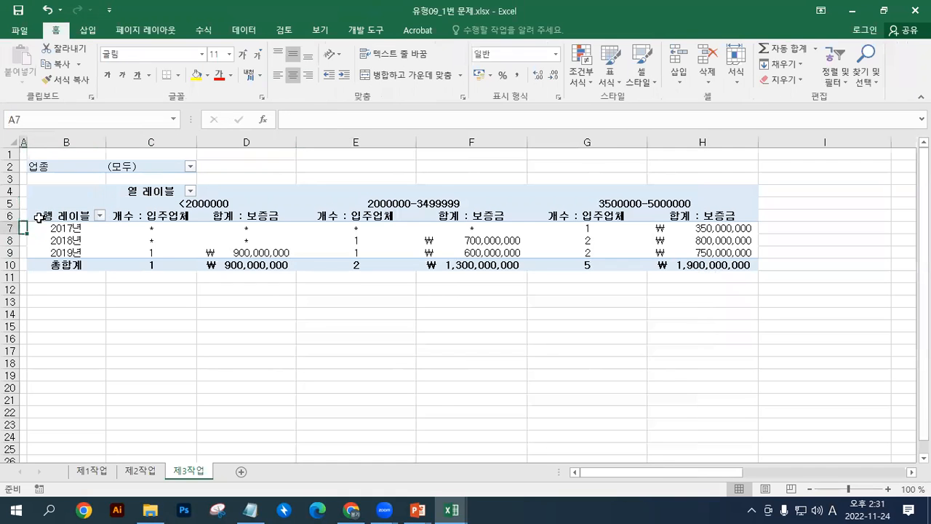
pyautogui.click(70, 215)
# Step: Set the pivot table's report layout to outline form (개요 형식으로 표시) so the headers use the field names
pyautogui.click(157, 192)
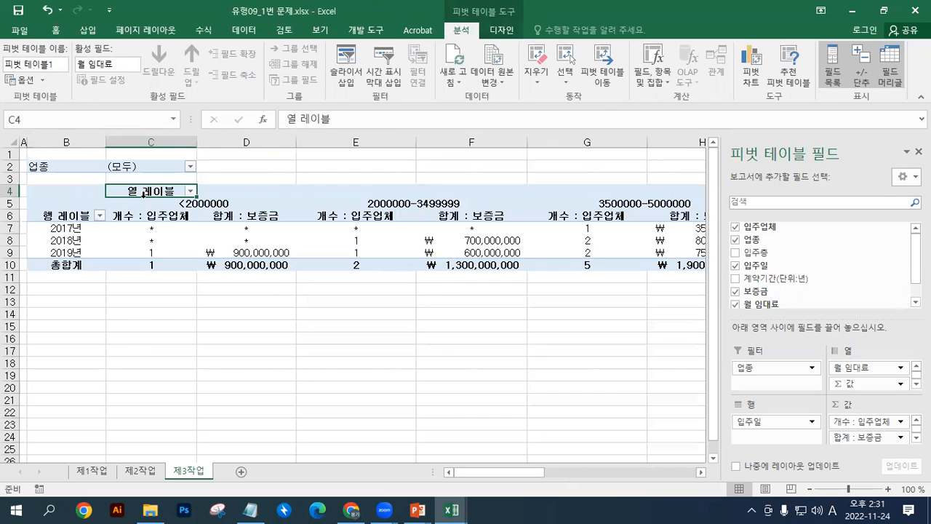
pyautogui.click(502, 30)
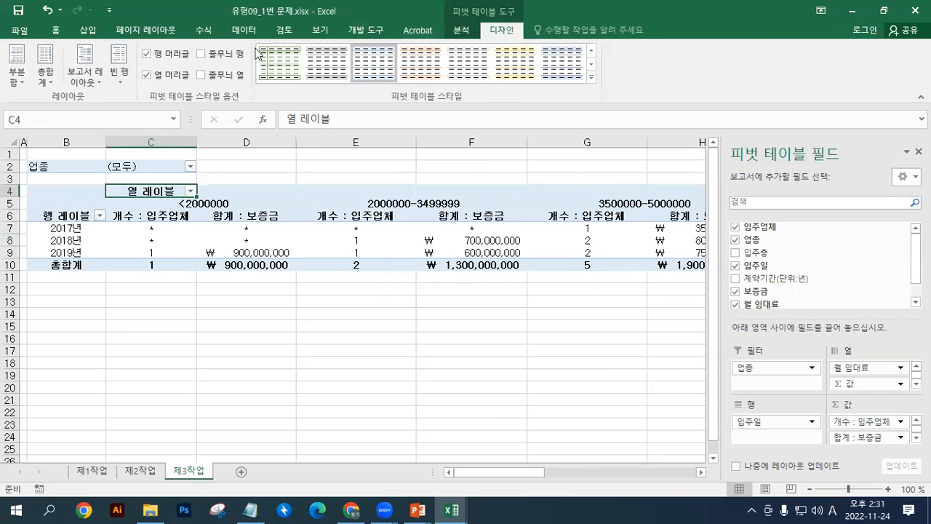
pyautogui.click(98, 75)
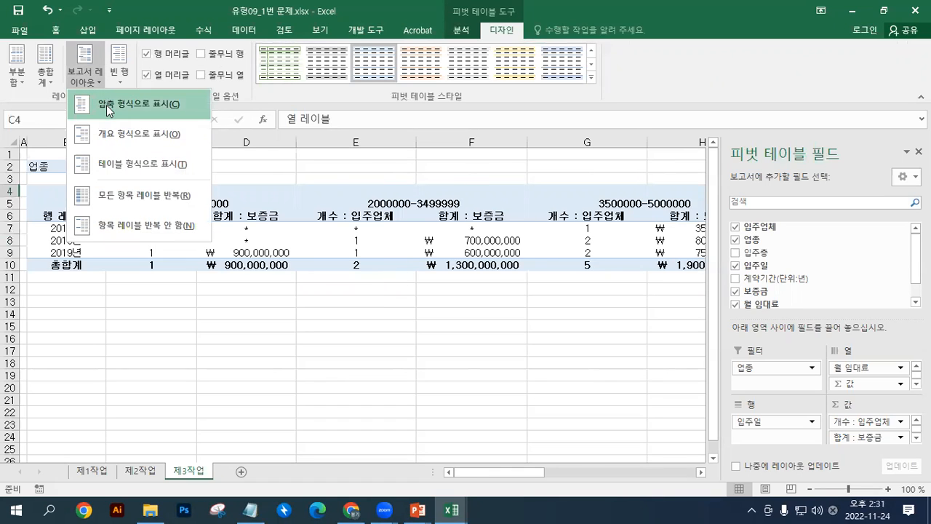
pyautogui.click(106, 106)
pyautogui.click(85, 85)
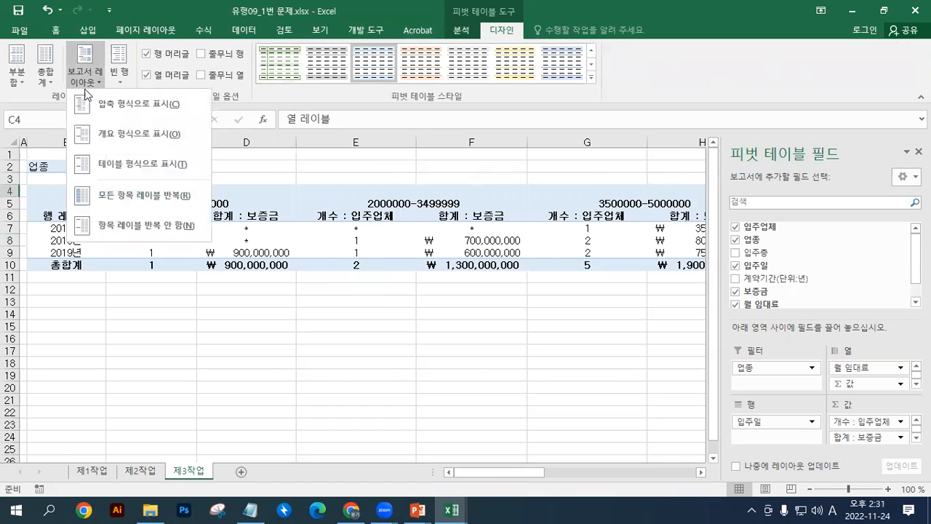
pyautogui.click(102, 134)
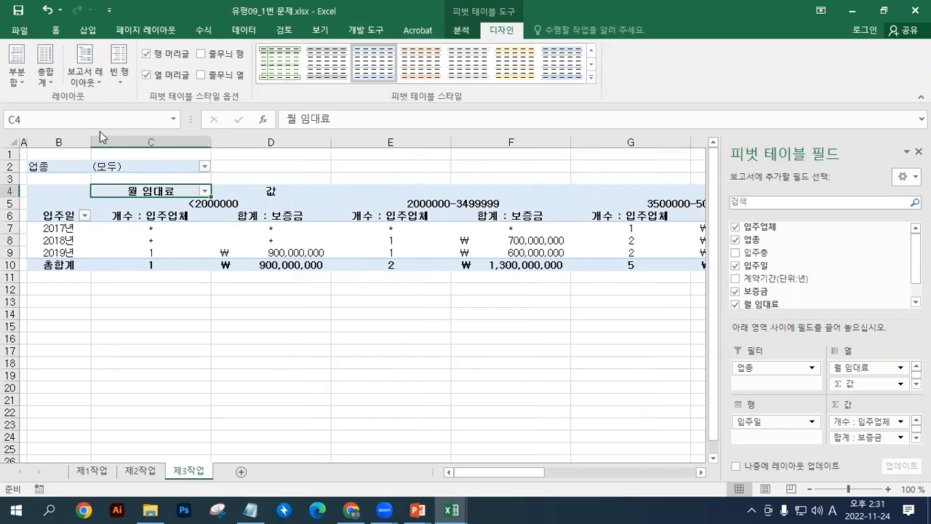
# Step: Try the tabular report layout (테이블 형식으로 표시) and return the pivot table to outline form
pyautogui.click(85, 86)
pyautogui.click(117, 159)
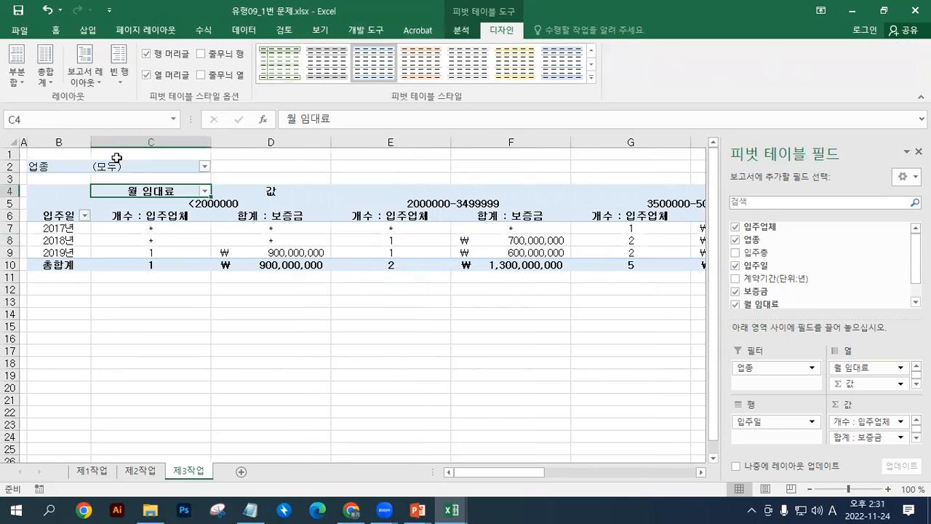
pyautogui.click(85, 77)
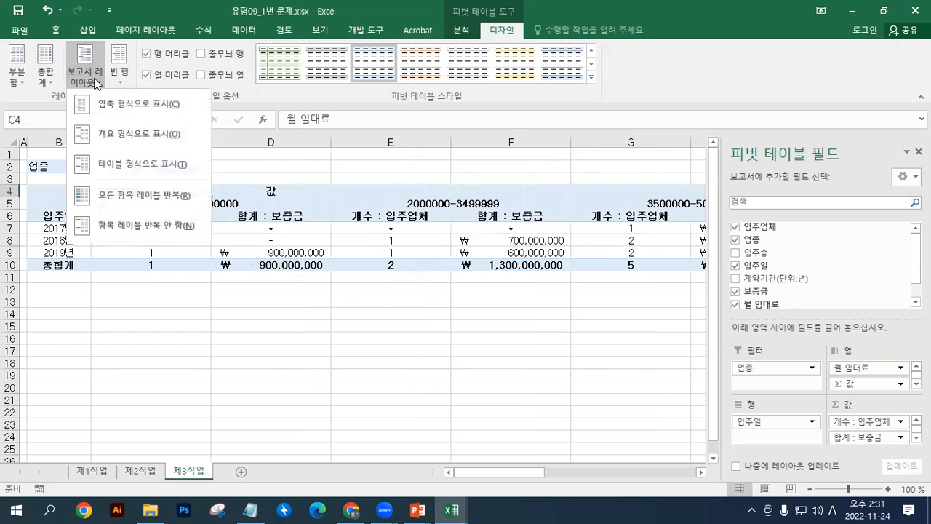
pyautogui.click(98, 136)
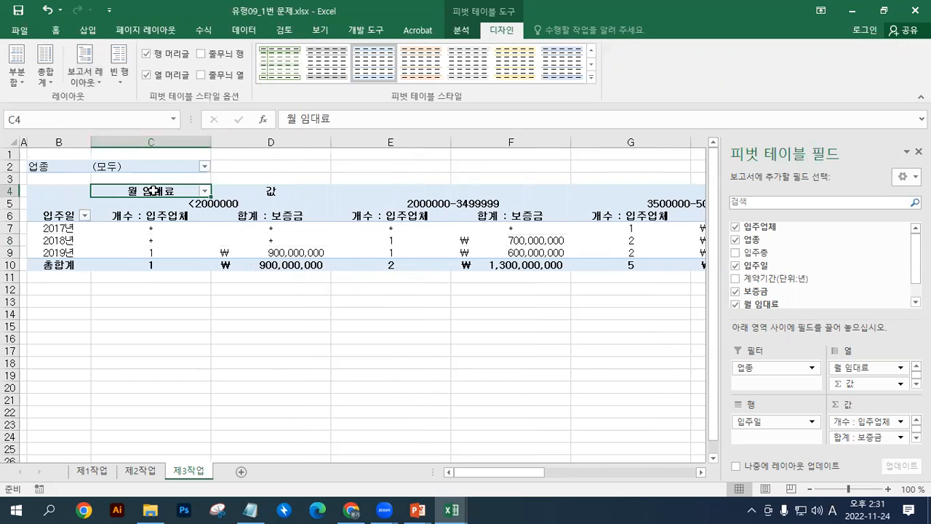
# Step: Check the 입주일 header and the 개수 : 입주업체 and 합계 : 보증금 column headers in row 6
pyautogui.click(68, 215)
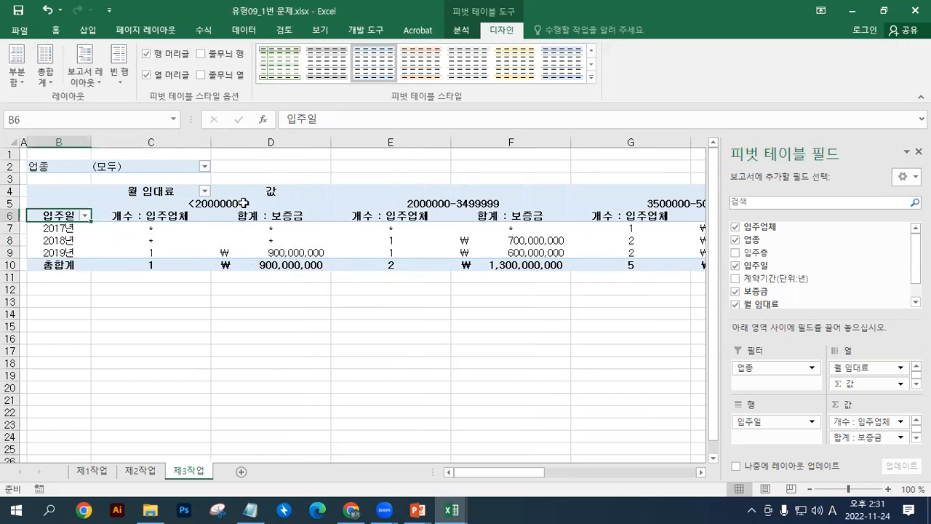
pyautogui.click(182, 216)
pyautogui.click(265, 217)
pyautogui.click(382, 216)
pyautogui.click(481, 216)
pyautogui.click(618, 216)
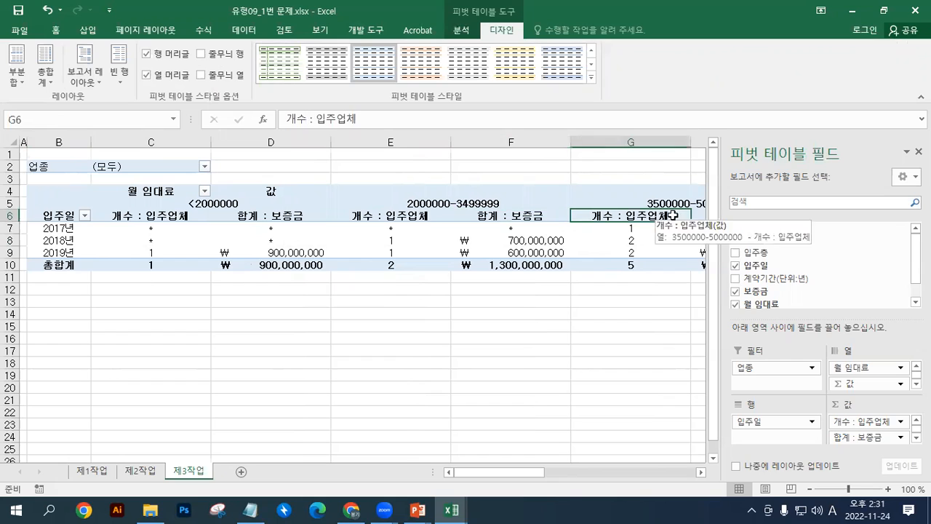
pyautogui.click(699, 210)
pyautogui.click(633, 212)
pyautogui.click(493, 217)
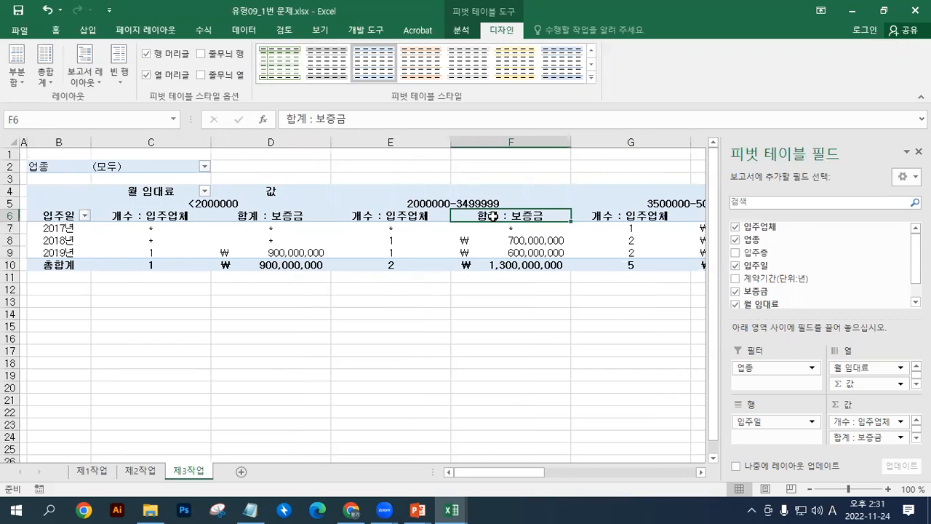
# Step: Reapply the outline form report layout to the pivot table and save the workbook
pyautogui.click(88, 82)
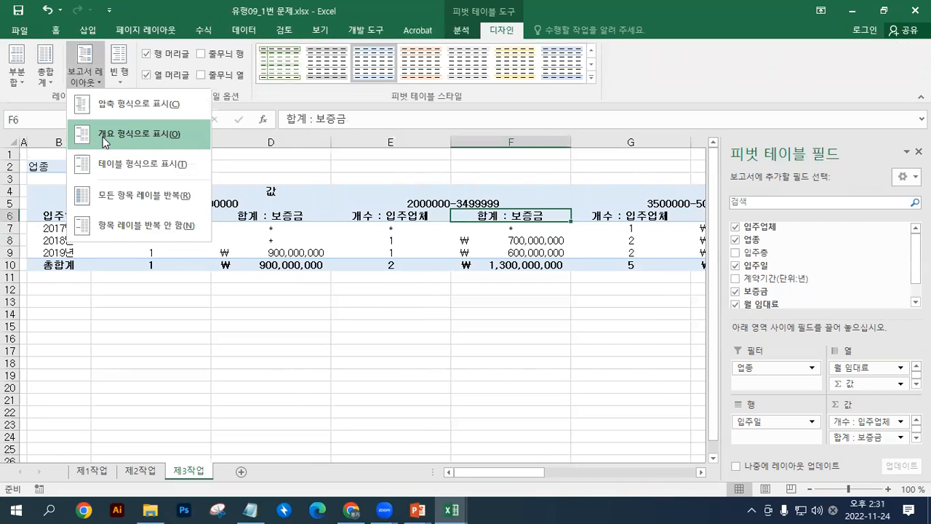
pyautogui.click(102, 137)
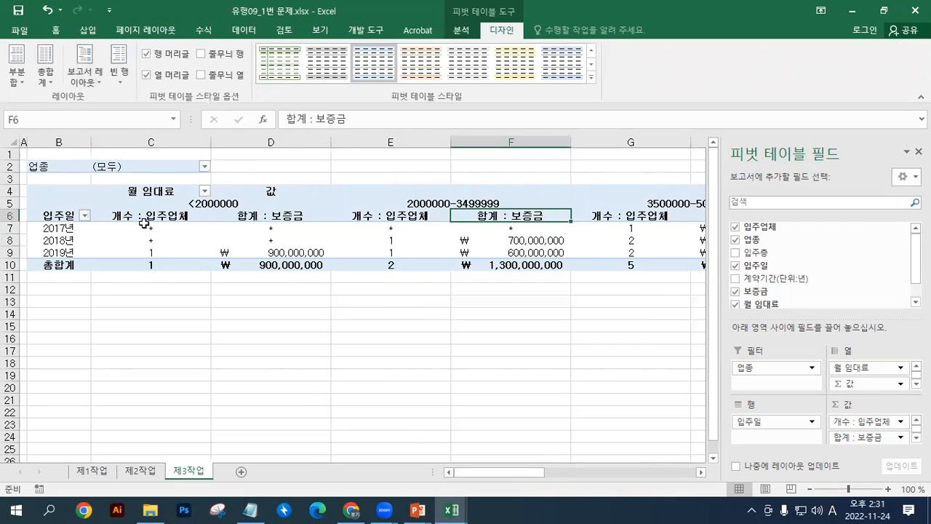
pyautogui.click(16, 13)
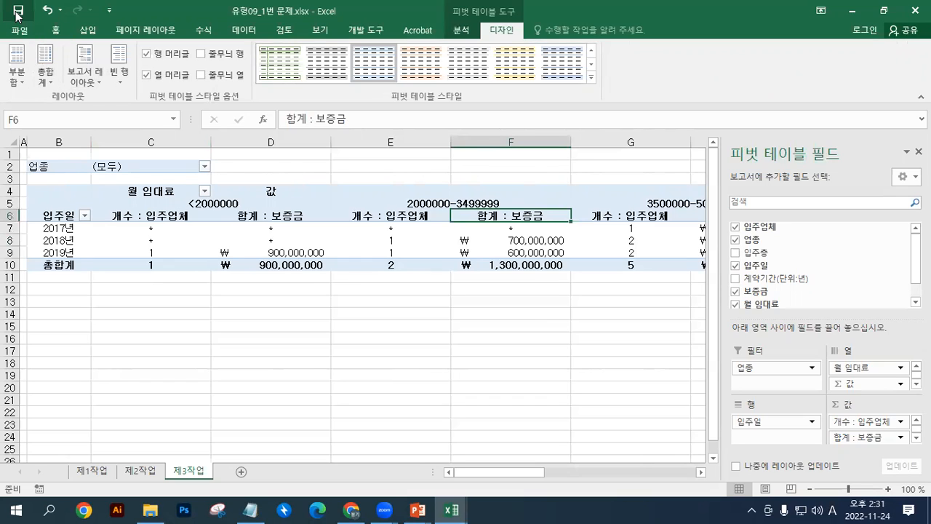